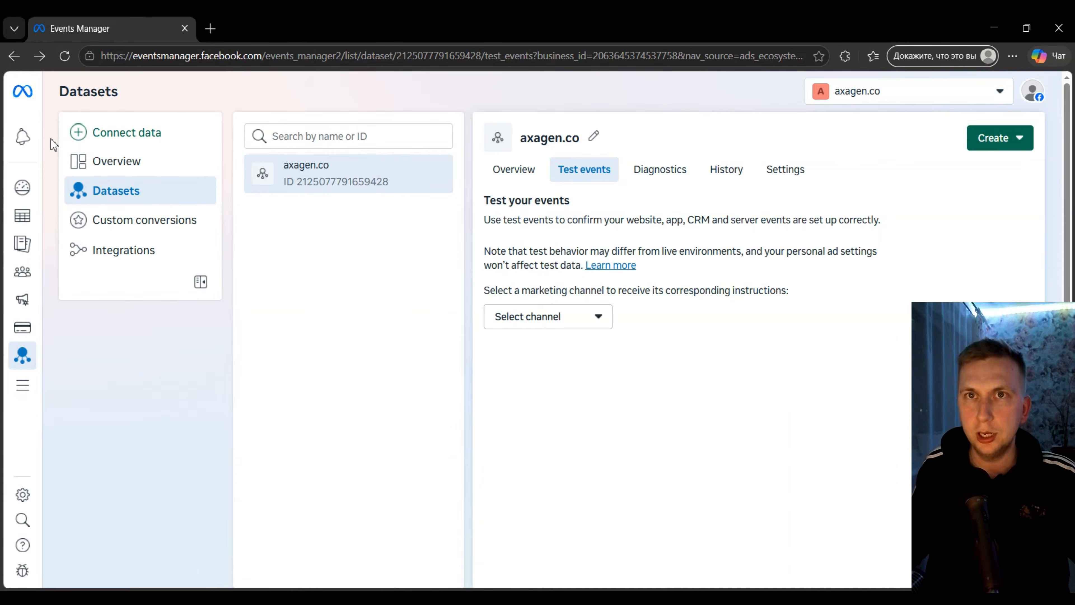
# Switch from Events Manager to the Campaigns page of Ads Manager and start creating a new campaign
pyautogui.click(33, 96)
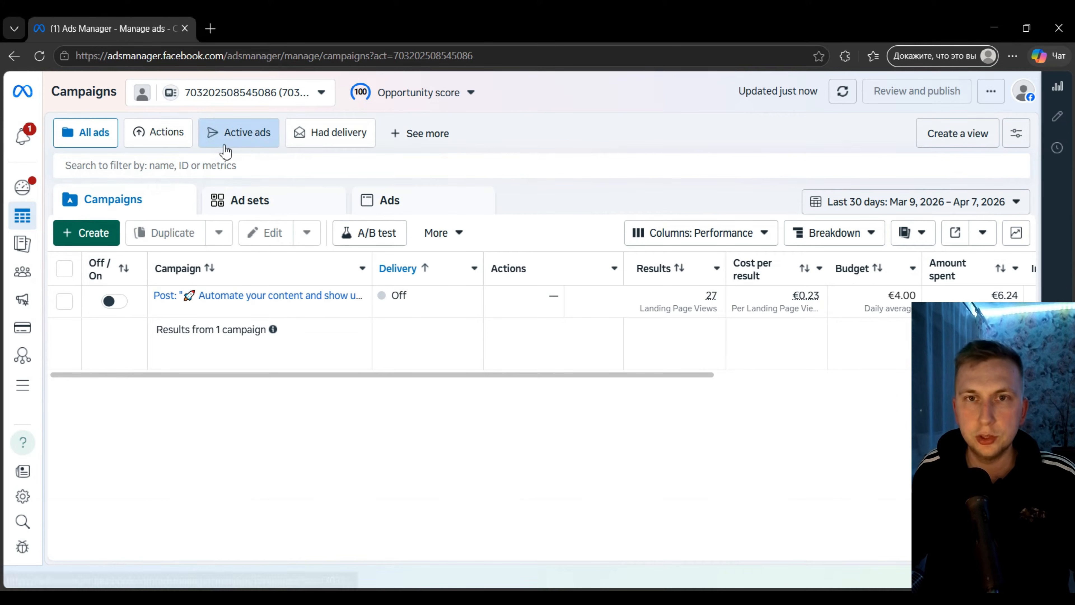
pyautogui.moveTo(223, 149)
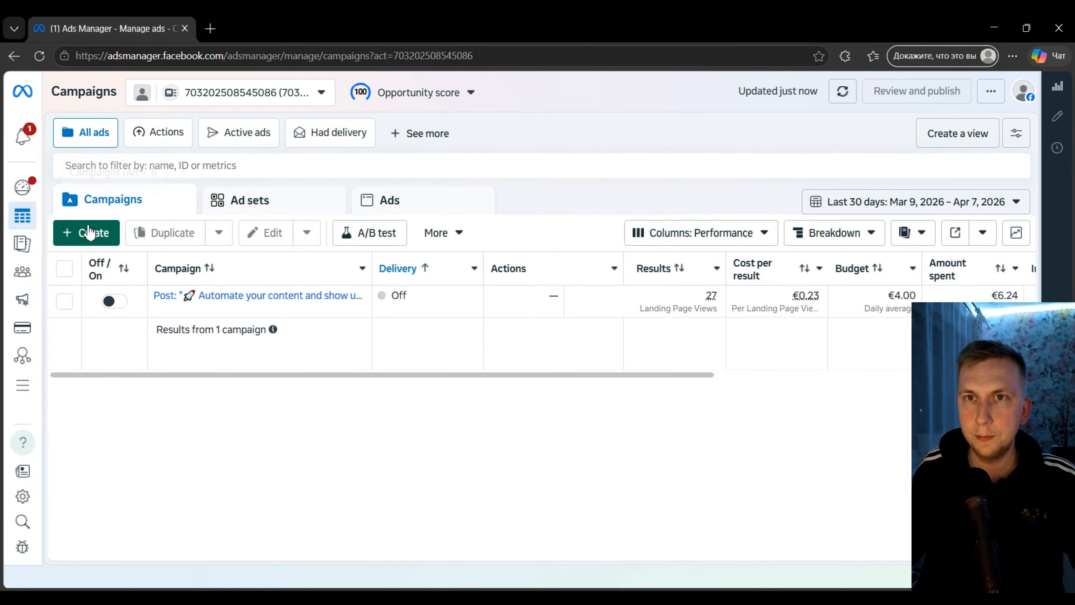
pyautogui.click(102, 233)
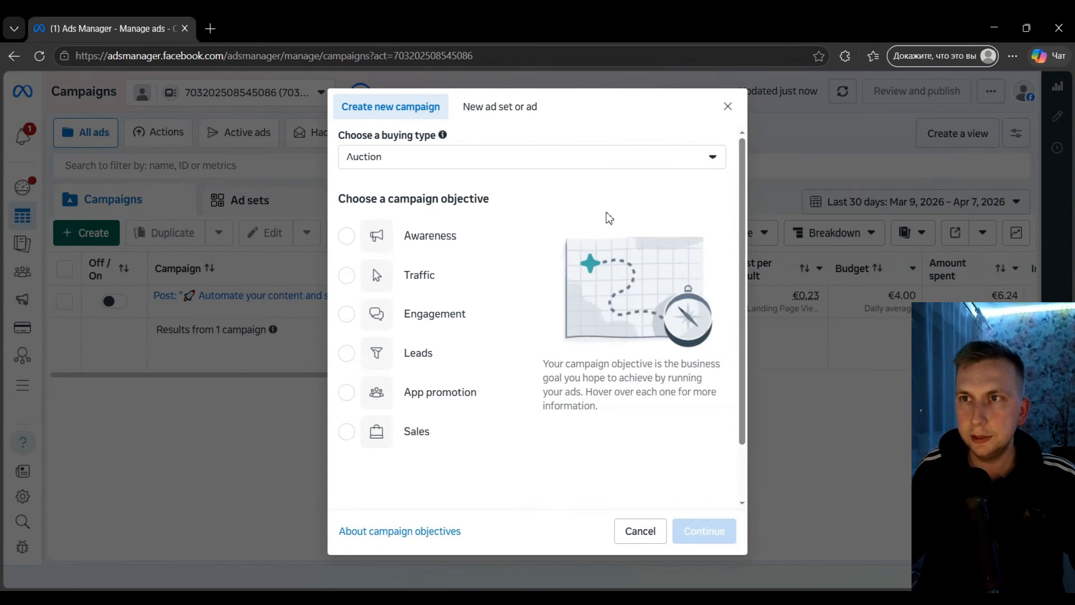
# Try the Reservation buying type to see its campaign objectives, and set the buying type back to Auction
pyautogui.click(368, 156)
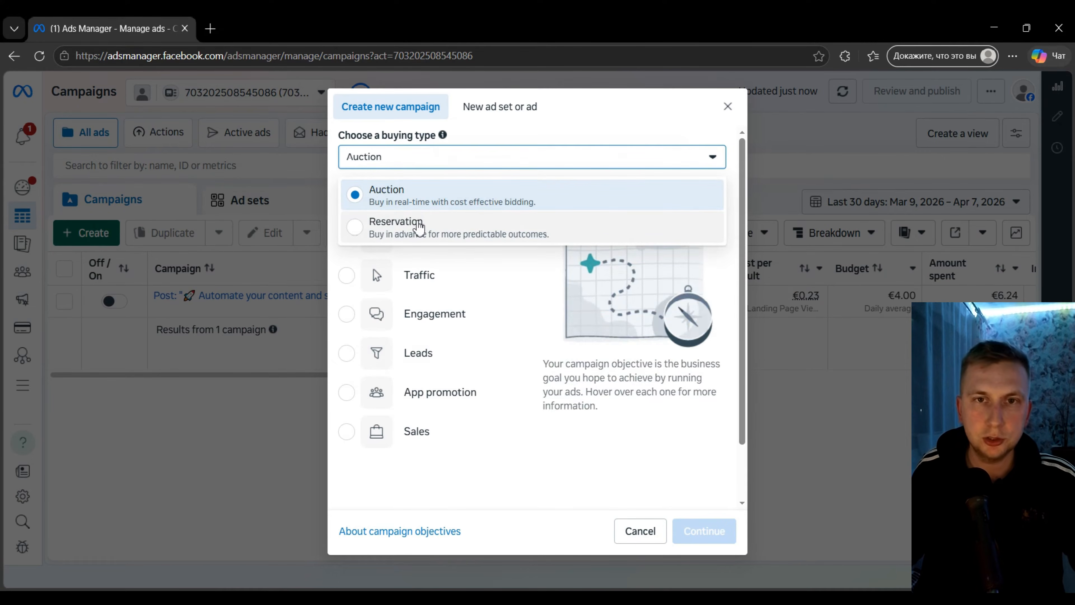
pyautogui.click(442, 234)
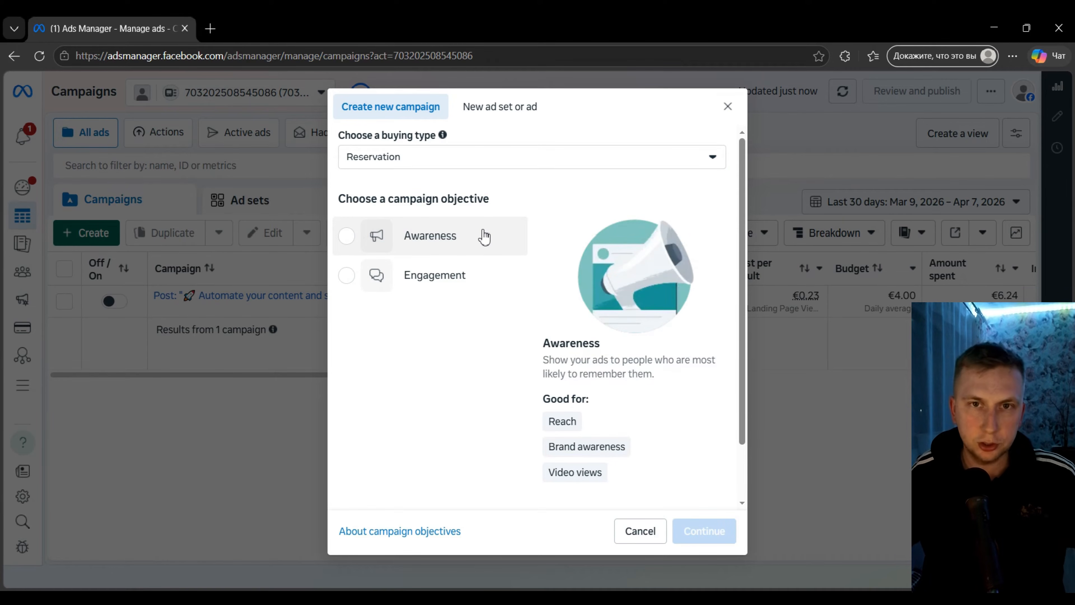
pyautogui.click(476, 159)
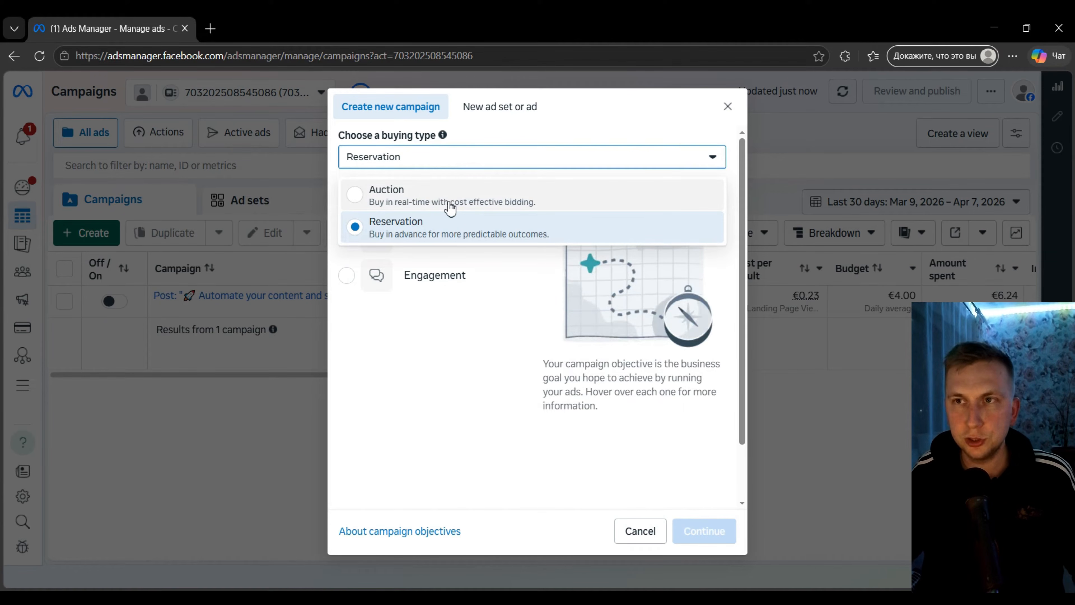
pyautogui.click(450, 203)
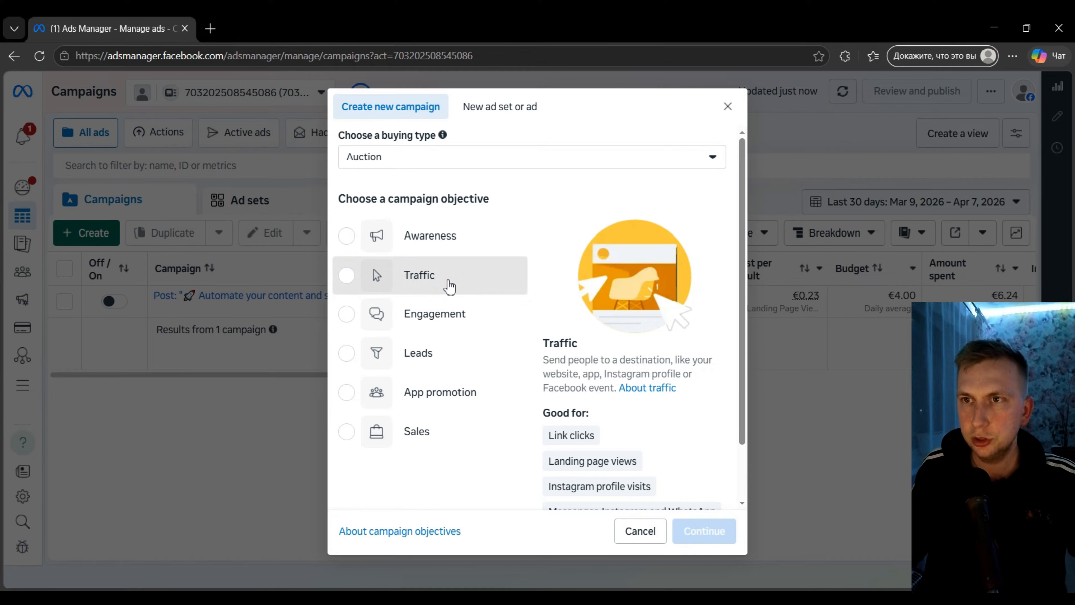
# Choose Traffic as the campaign objective and continue with the manual traffic campaign setup
pyautogui.click(447, 286)
pyautogui.click(704, 531)
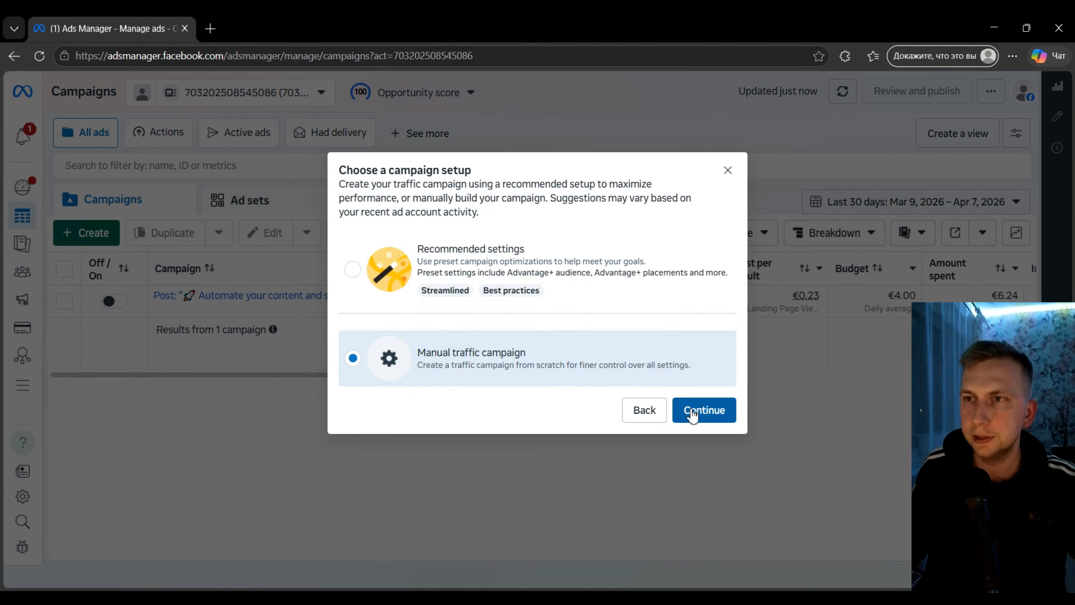
pyautogui.click(692, 414)
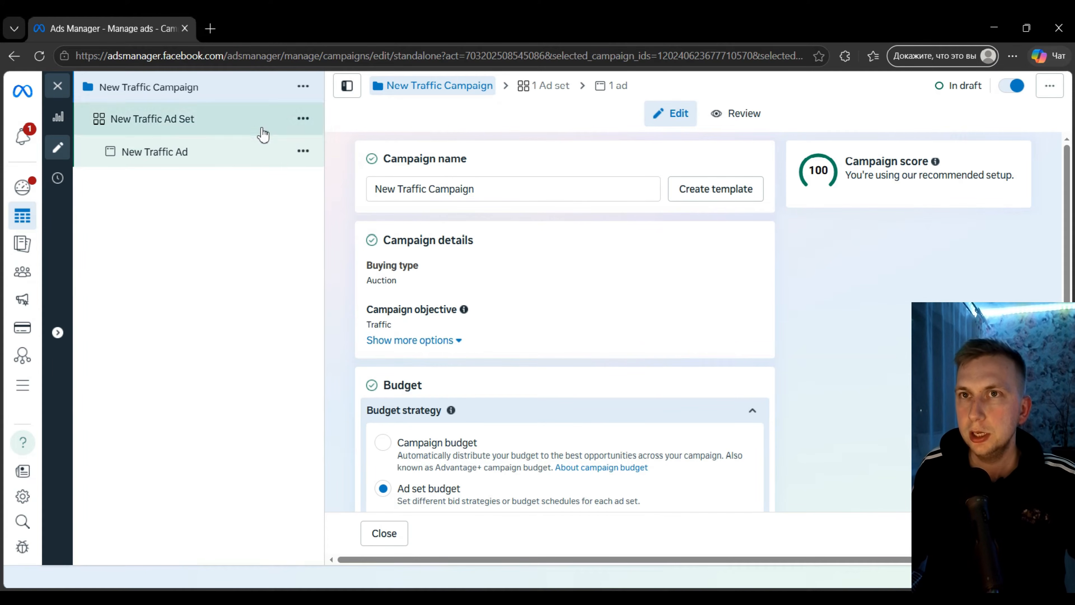
# Rename the new traffic campaign as axagen.co
pyautogui.doubleClick(499, 186)
pyautogui.hotkey('ctrl', 'a')
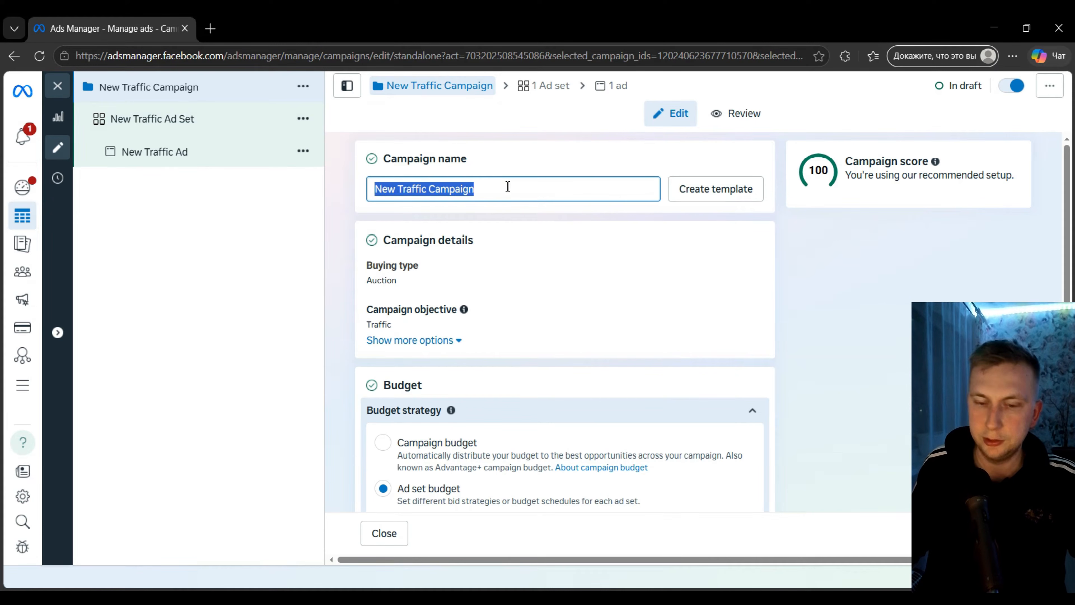
pyautogui.write('axagen.co')
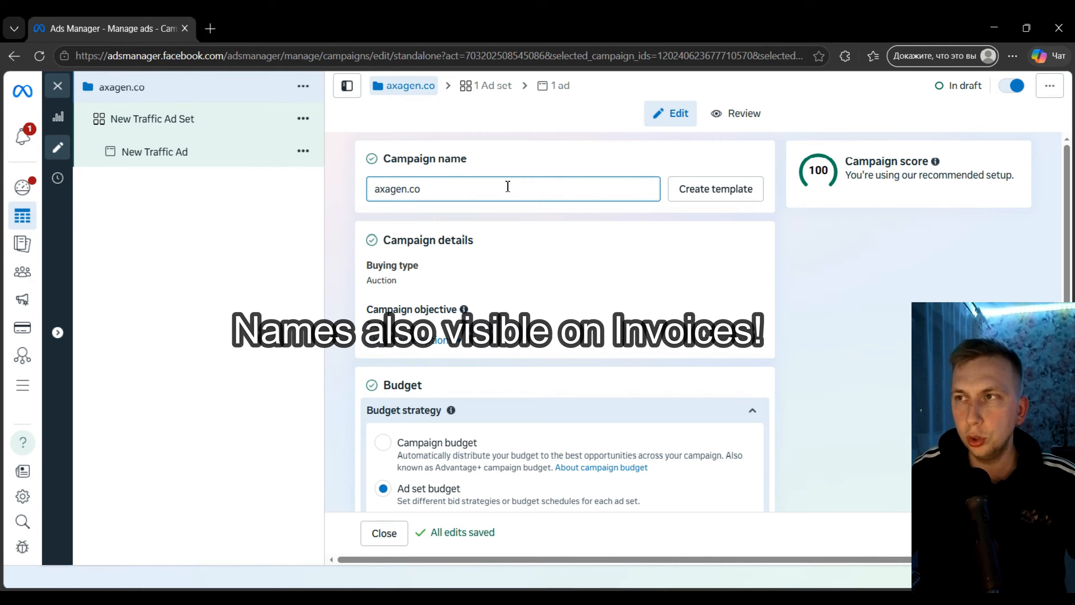
pyautogui.hotkey('ctrl', 'a')
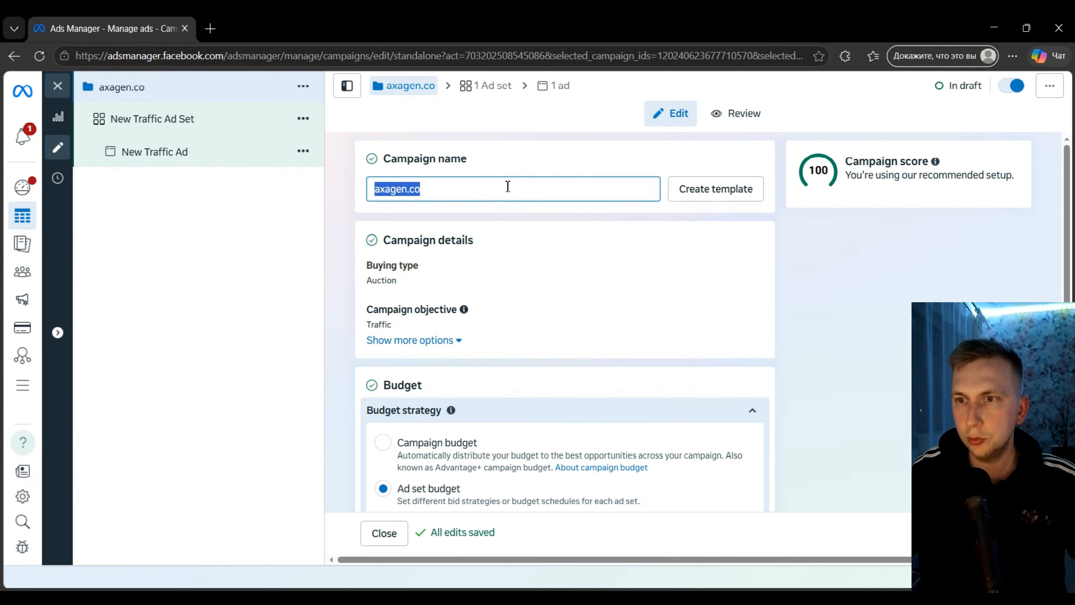
pyautogui.click(501, 165)
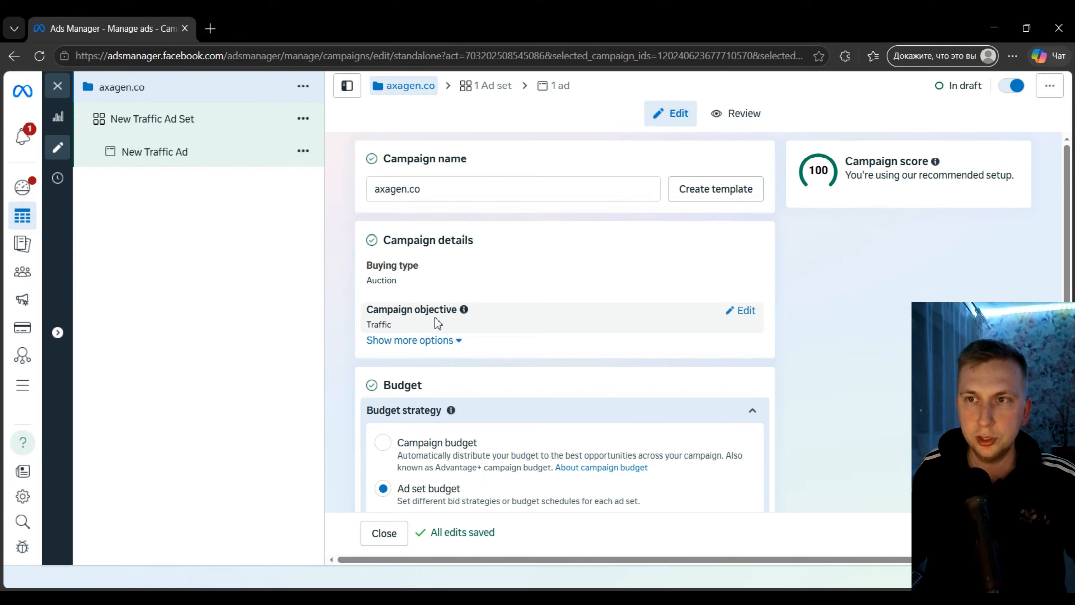
# Keep the ad set budget strategy and turn off sharing some of the budget with other ad sets
pyautogui.scroll(-3, 436, 322)
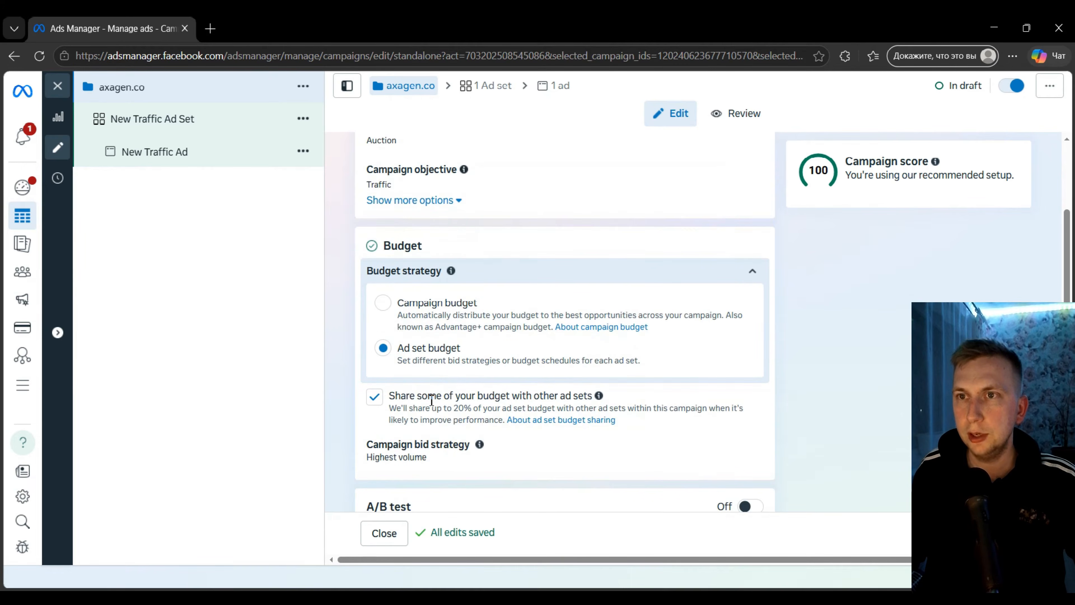
pyautogui.scroll(-2, 431, 400)
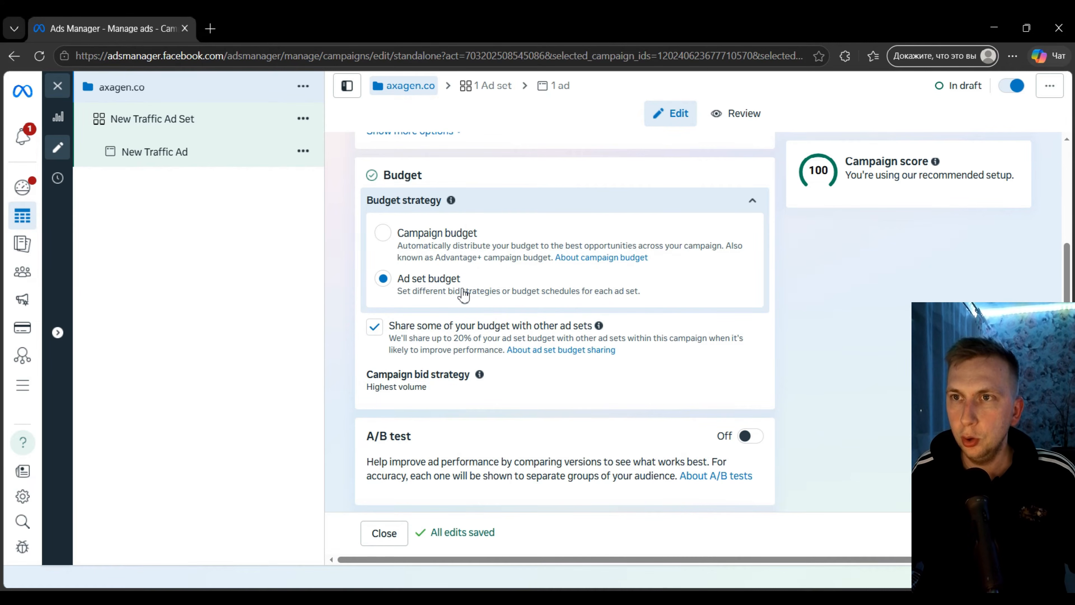
pyautogui.scroll(-2, 398, 259)
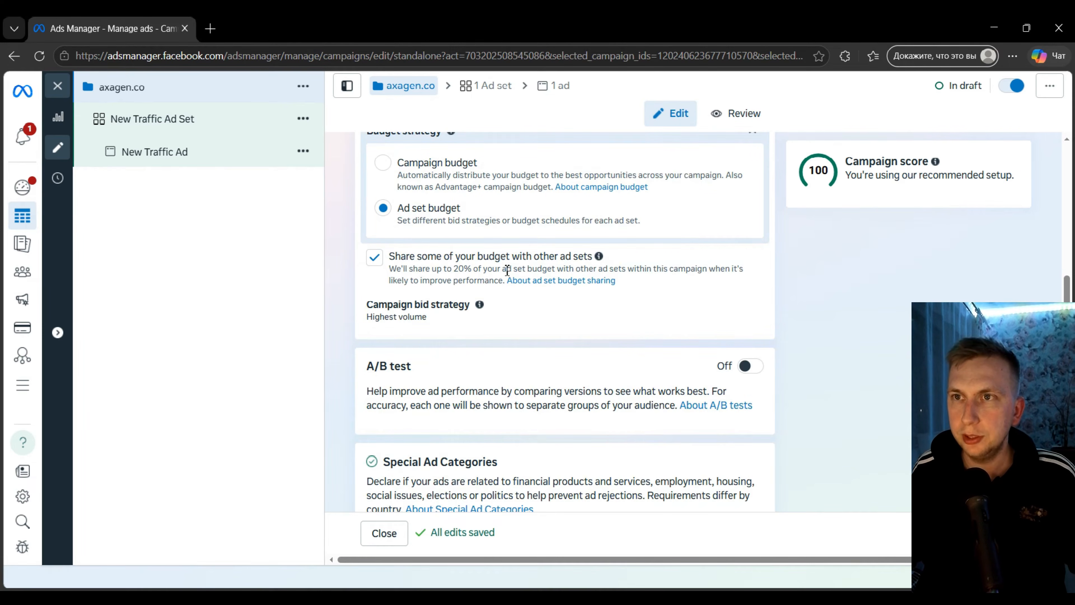
pyautogui.scroll(2, 506, 267)
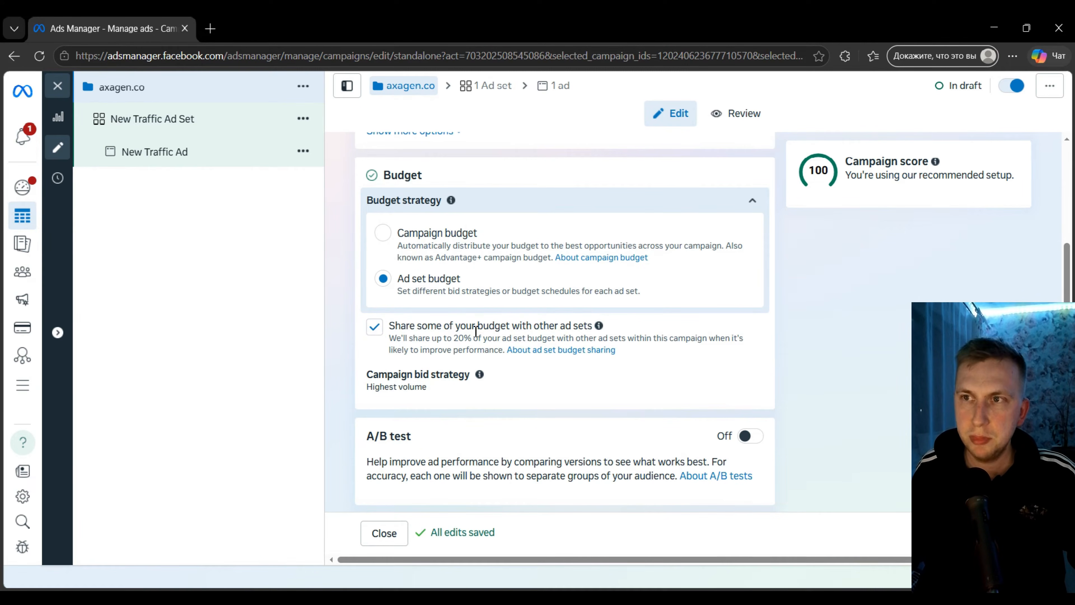
pyautogui.click(375, 328)
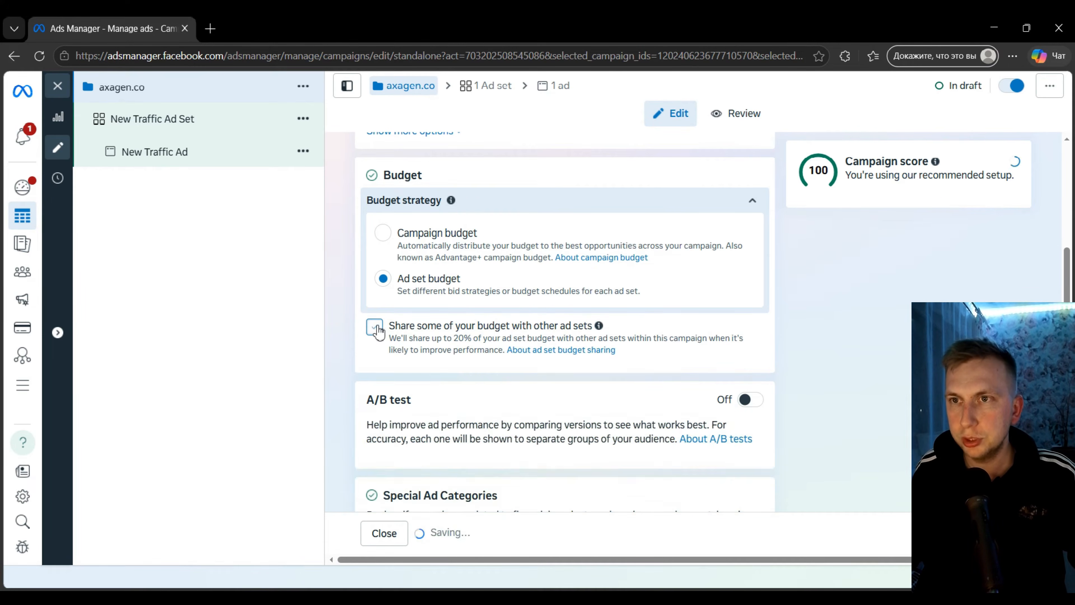
# Examine the available Special Ad Categories for the campaign without declaring any
pyautogui.scroll(-2, 435, 328)
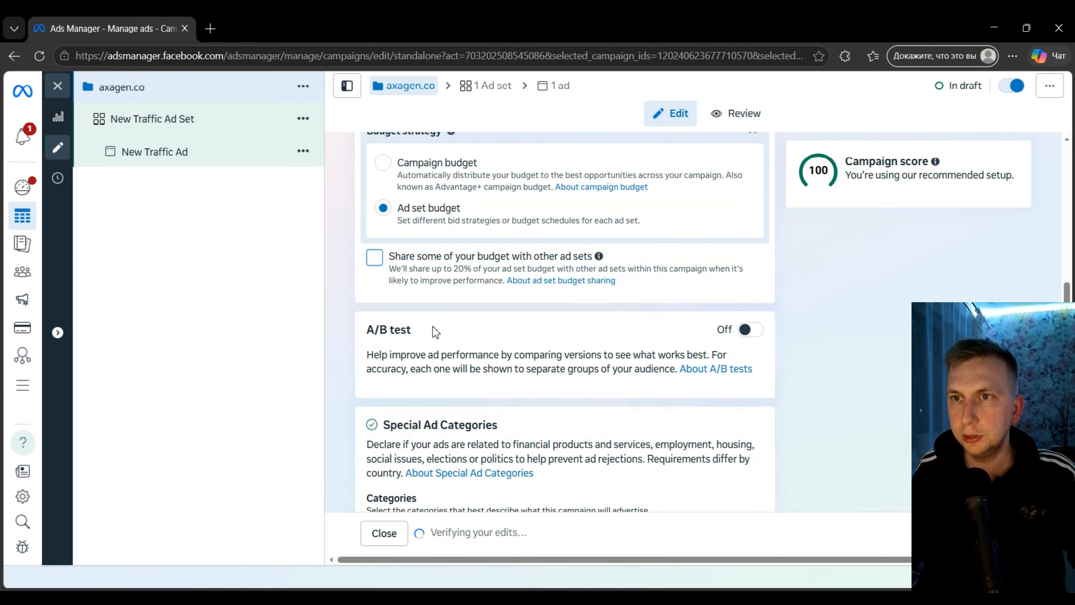
pyautogui.scroll(-2, 435, 333)
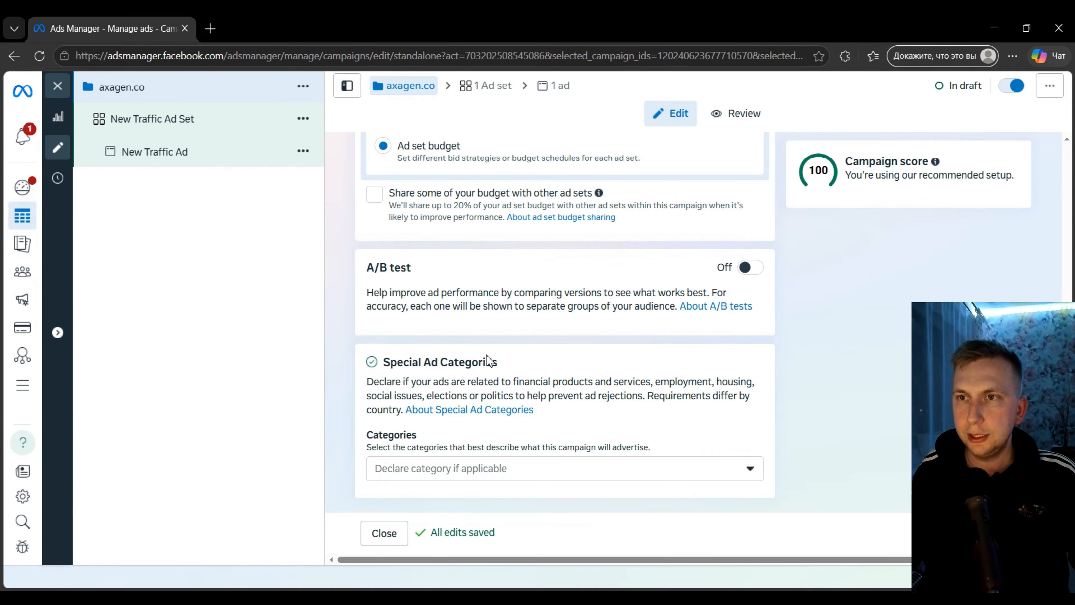
pyautogui.click(579, 469)
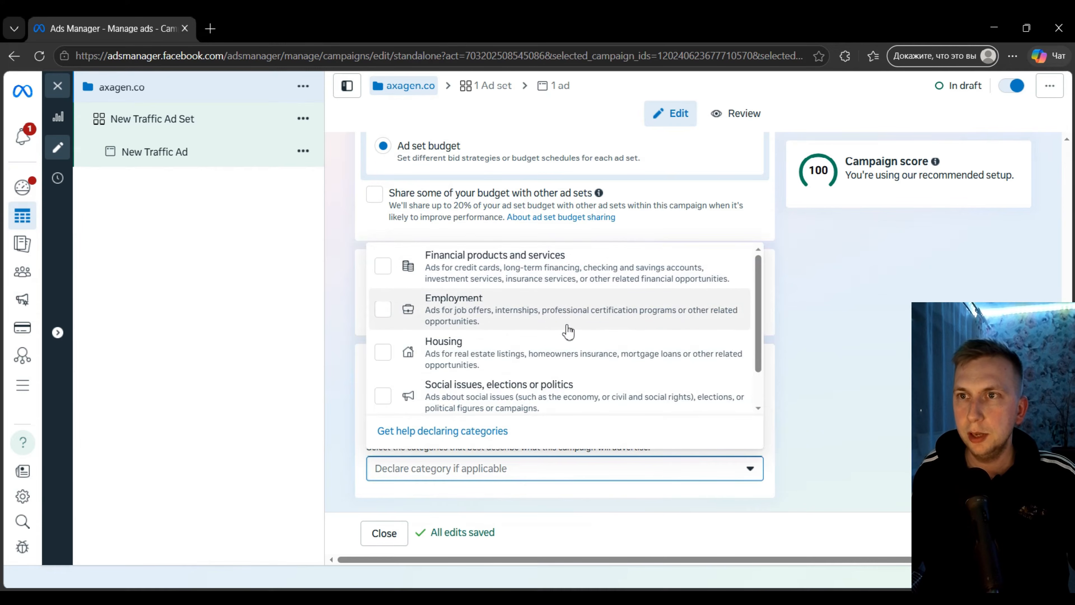
pyautogui.scroll(-1, 467, 402)
pyautogui.scroll(-2, 467, 402)
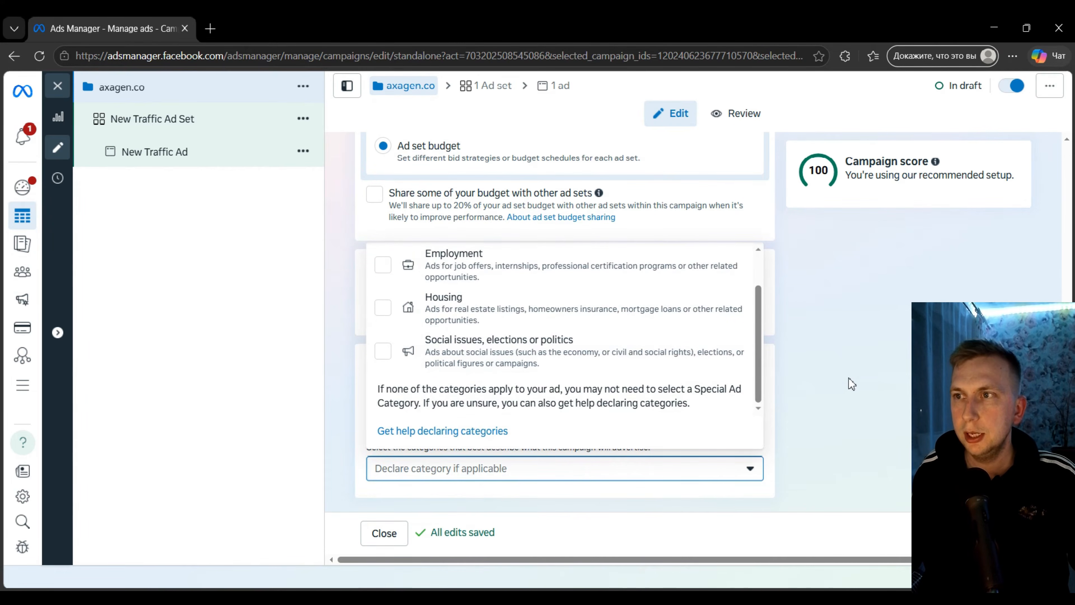
pyautogui.click(817, 392)
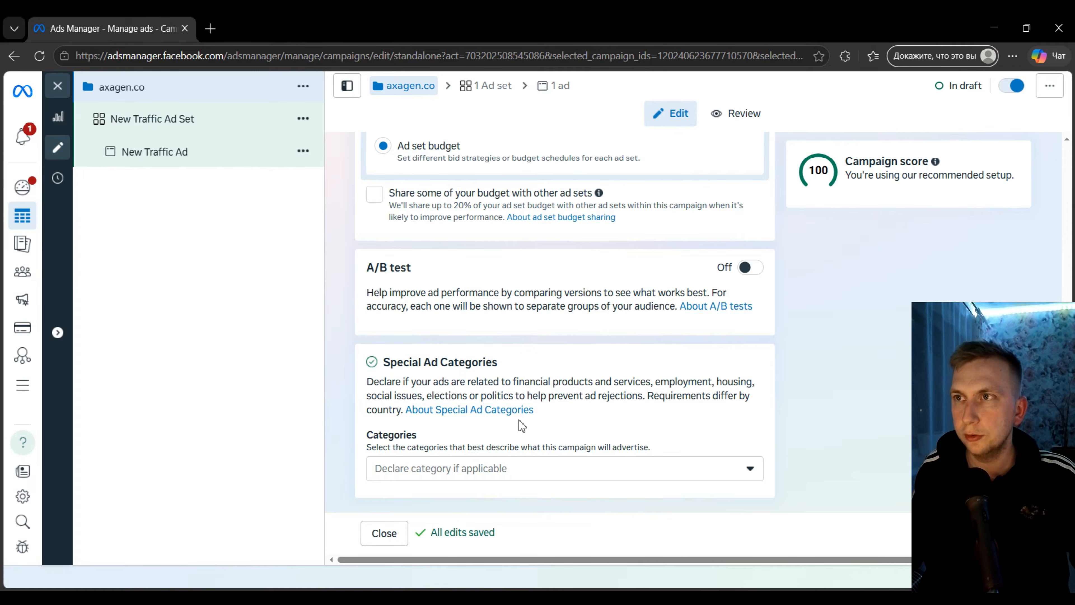
# Proceed from the campaign settings to the ad set and rename the ad set as axagen.co
pyautogui.scroll(10, 519, 423)
pyautogui.scroll(-10, 592, 423)
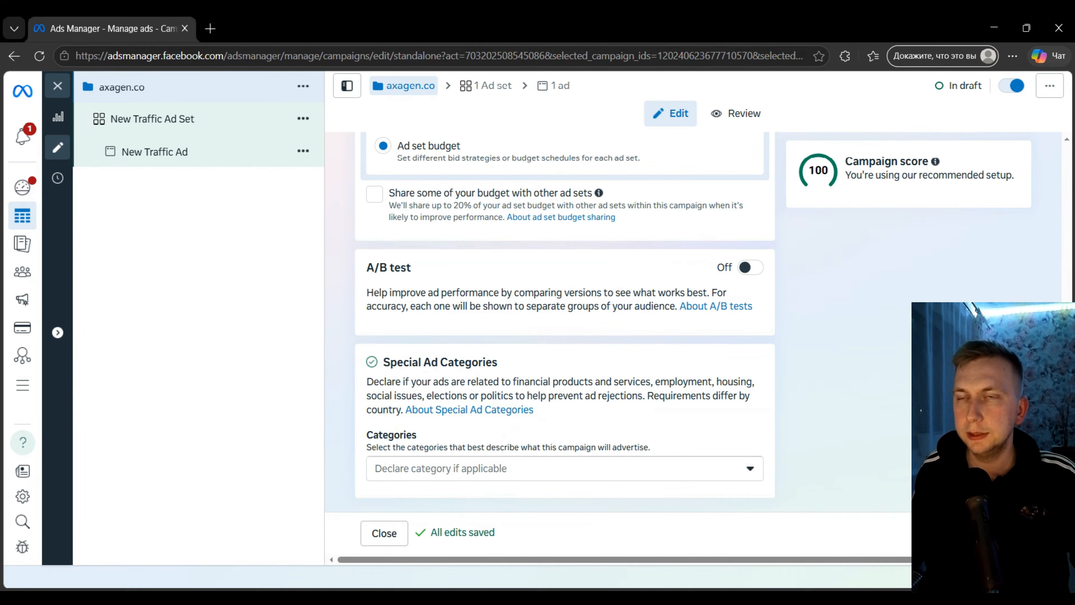
pyautogui.click(1010, 533)
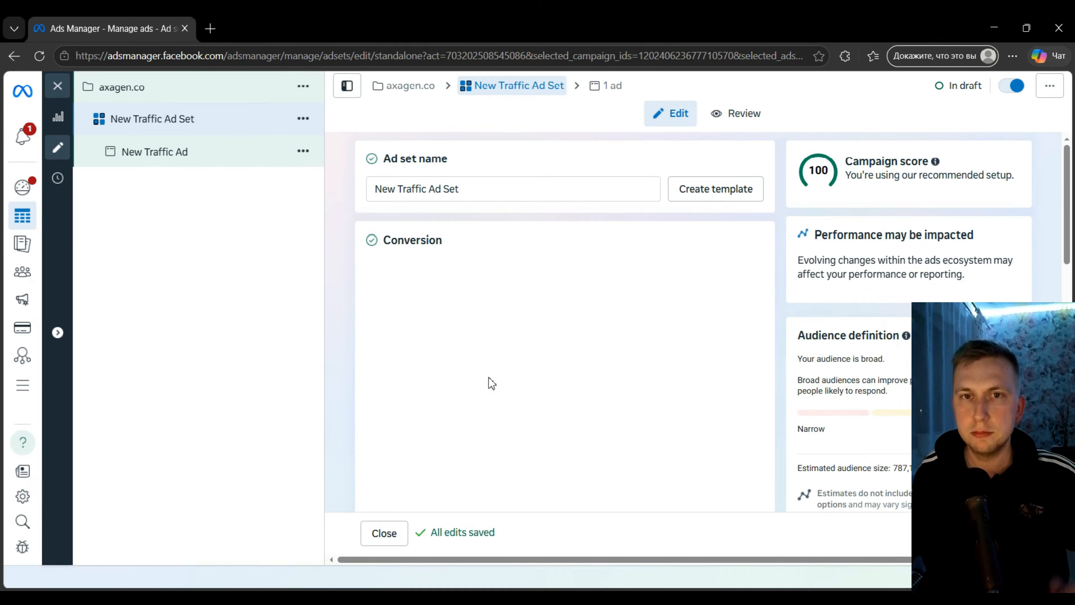
pyautogui.tripleClick(514, 194)
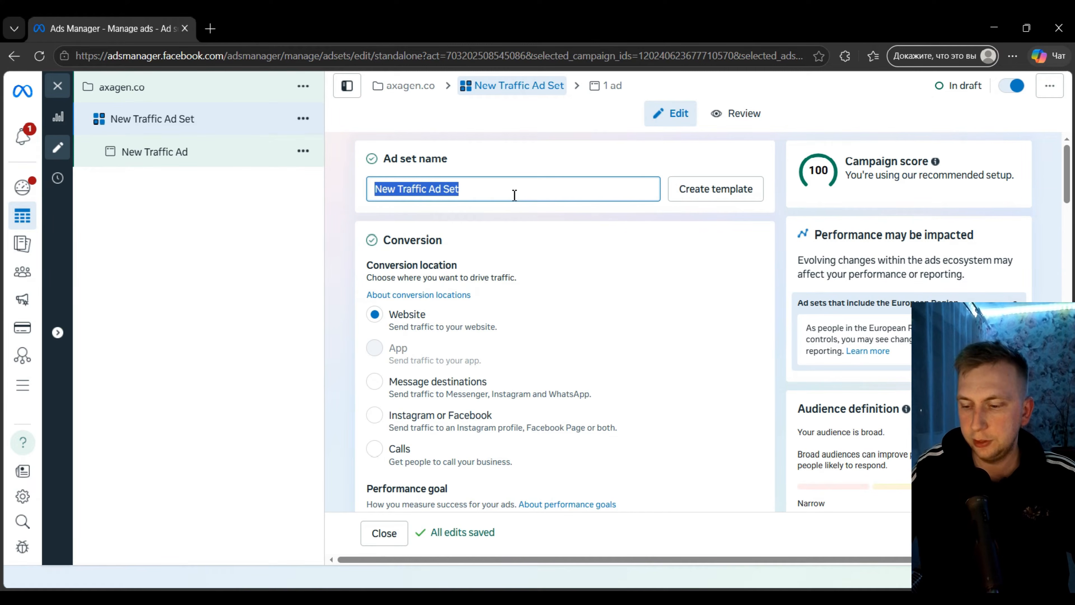
pyautogui.press('BackSpace')
pyautogui.write('axagen.')
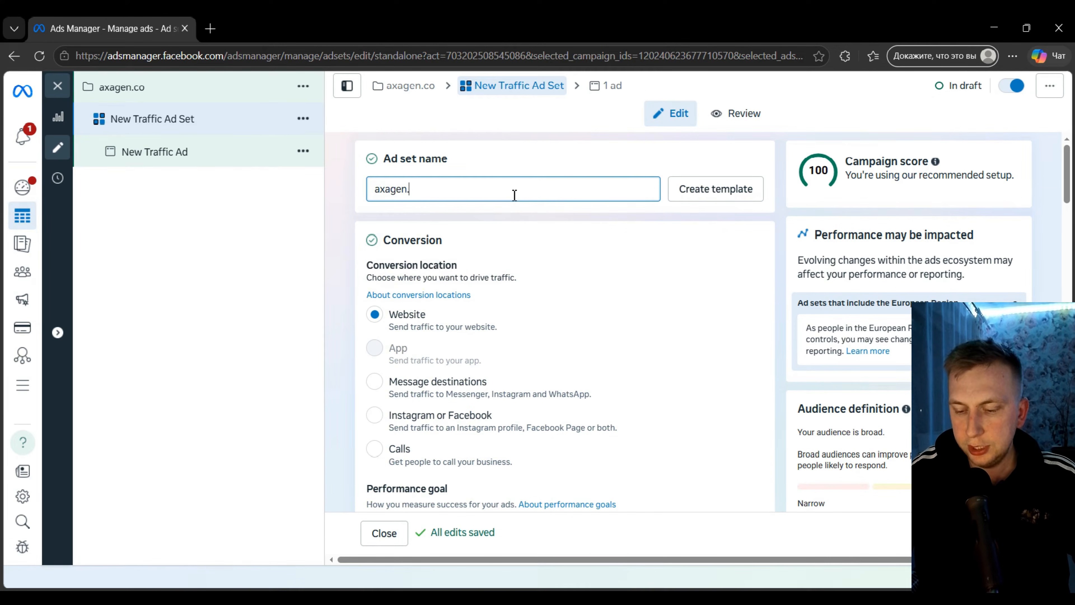
pyautogui.write('co')
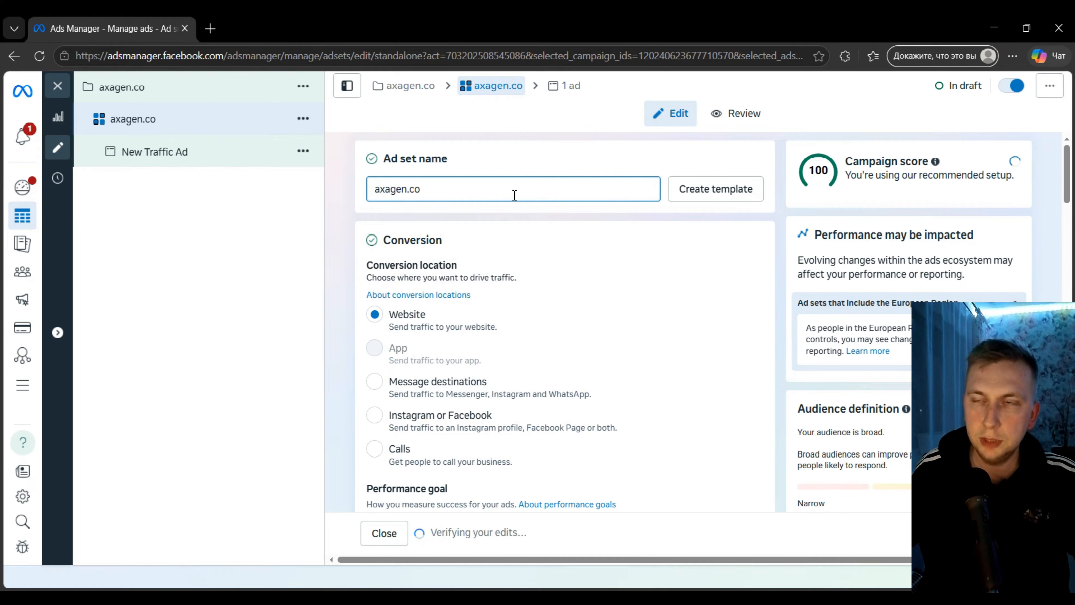
pyautogui.click(201, 100)
pyautogui.click(207, 128)
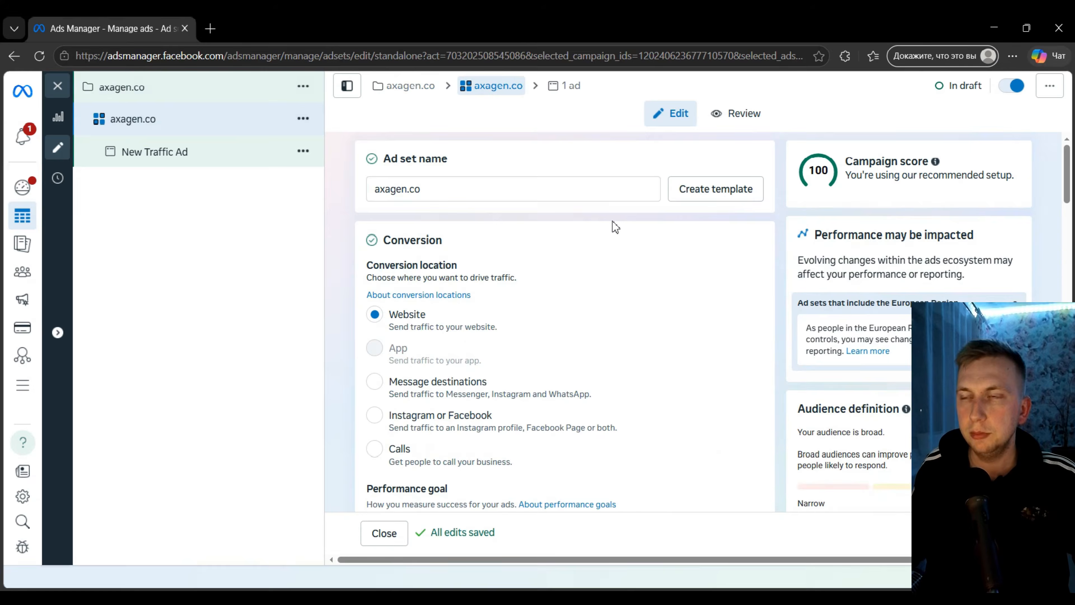
# Examine the available conversion locations for the ad set, keeping Website as the traffic destination
pyautogui.scroll(-3, 528, 209)
pyautogui.scroll(3, 532, 211)
pyautogui.scroll(-2, 606, 259)
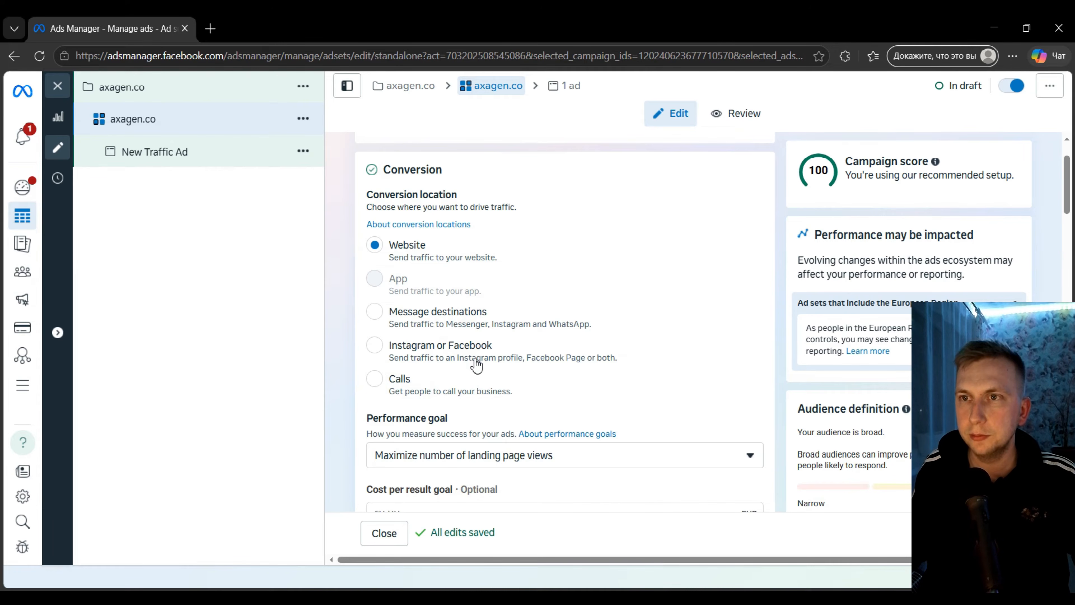
pyautogui.scroll(-2, 477, 364)
pyautogui.scroll(2, 618, 297)
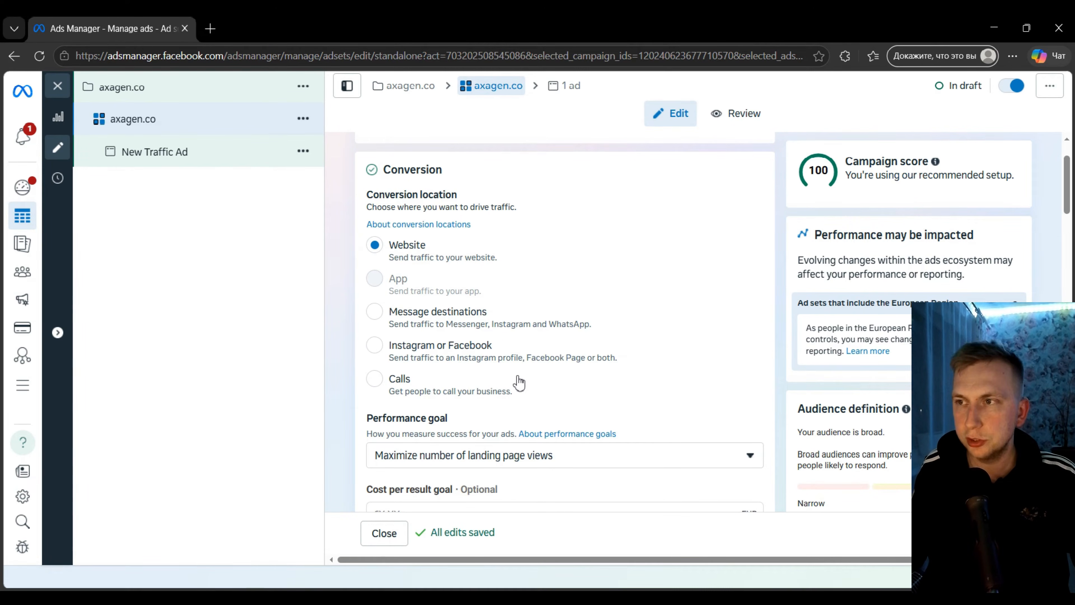
# Review the performance goal options and choose Maximize number of landing page views
pyautogui.scroll(-1, 499, 274)
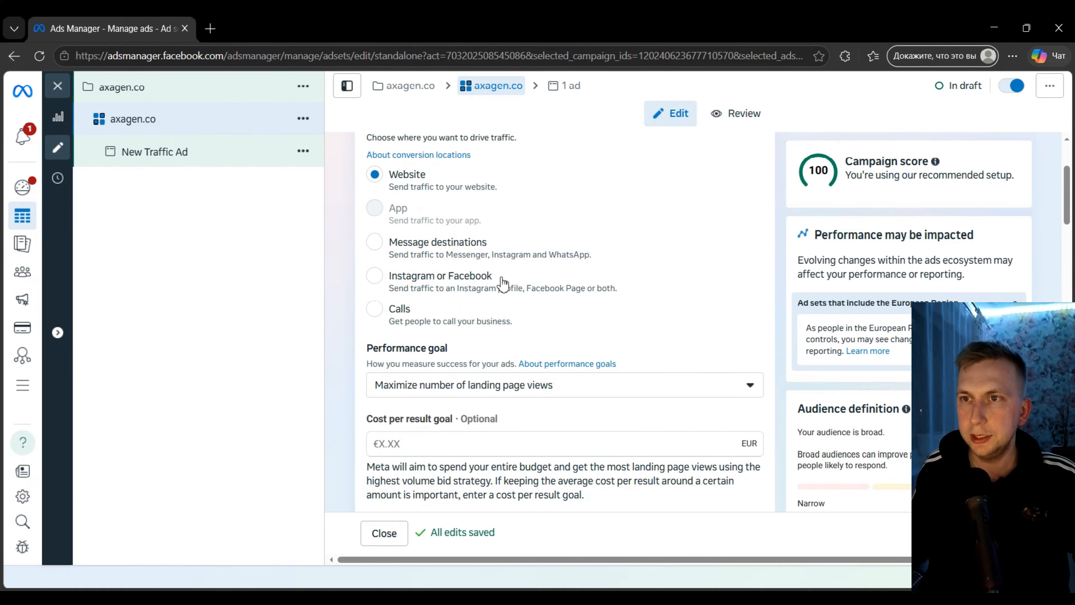
pyautogui.scroll(-1, 521, 304)
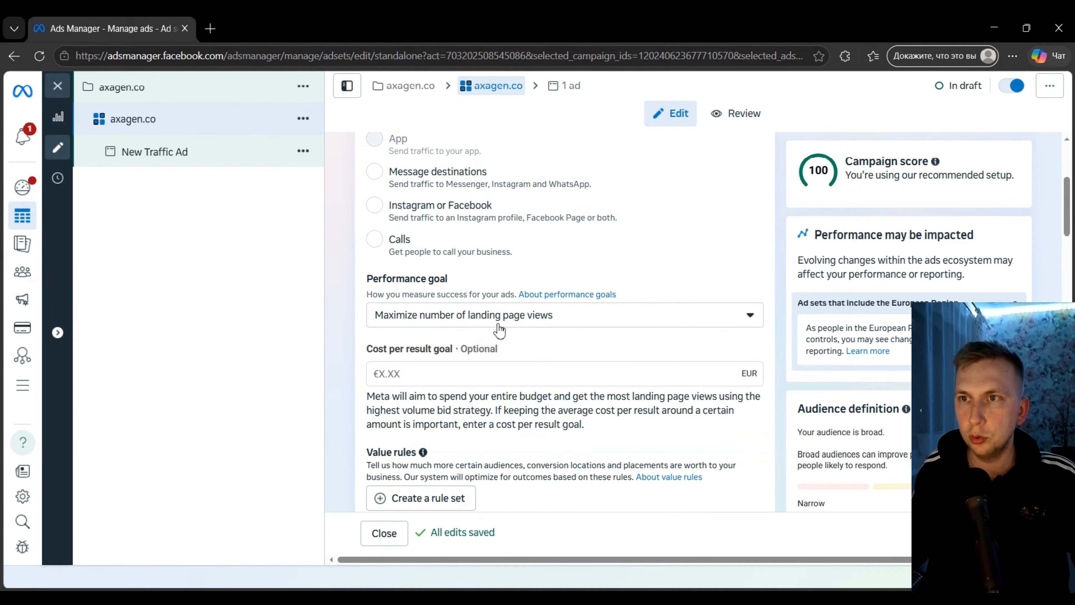
pyautogui.click(500, 324)
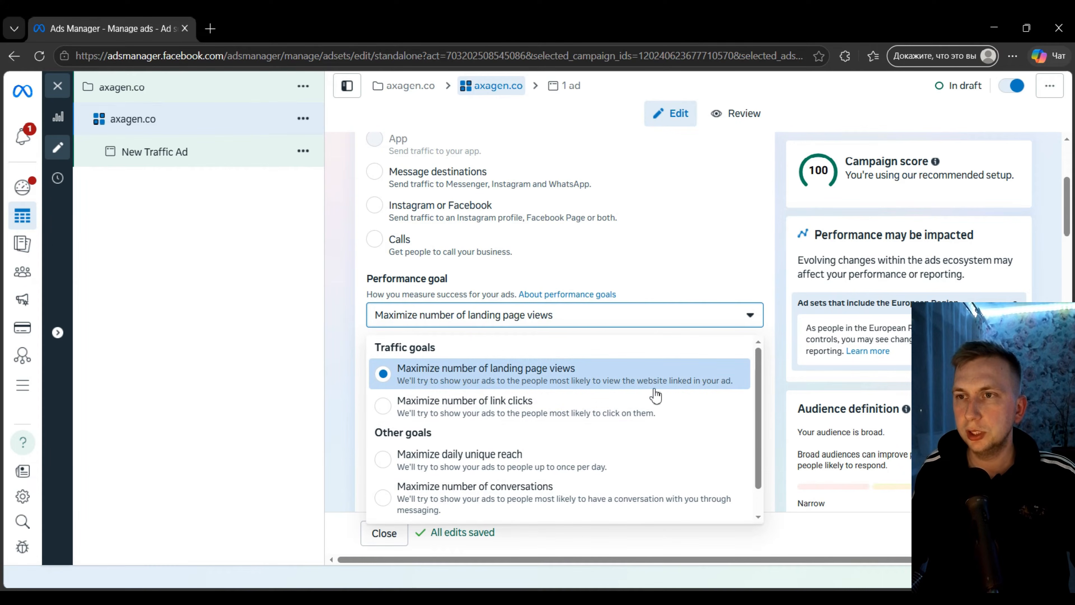
pyautogui.scroll(-1, 466, 434)
pyautogui.scroll(1, 466, 432)
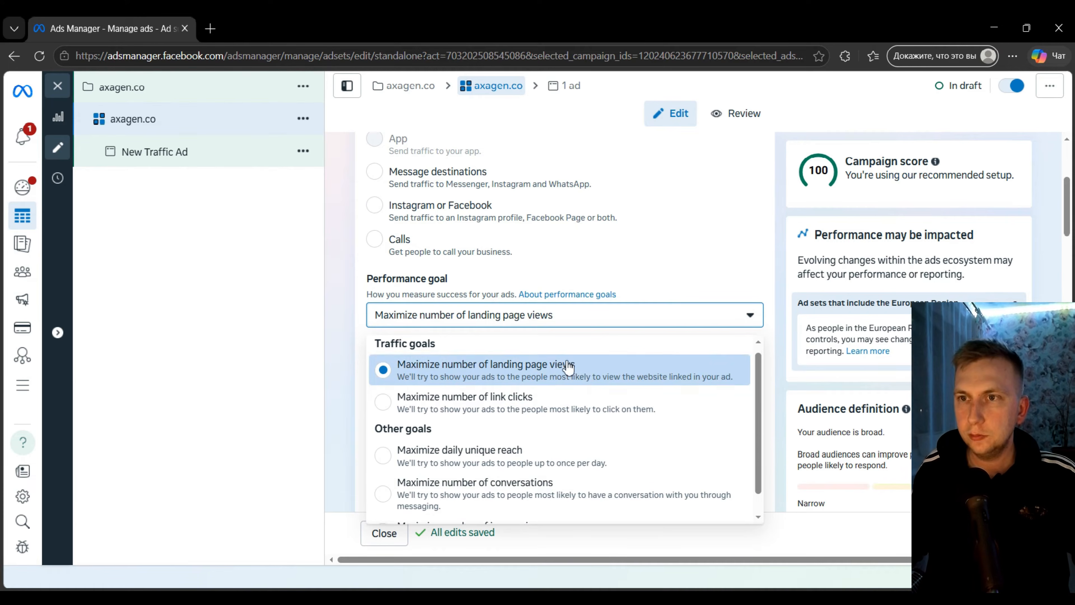
pyautogui.scroll(-1, 559, 369)
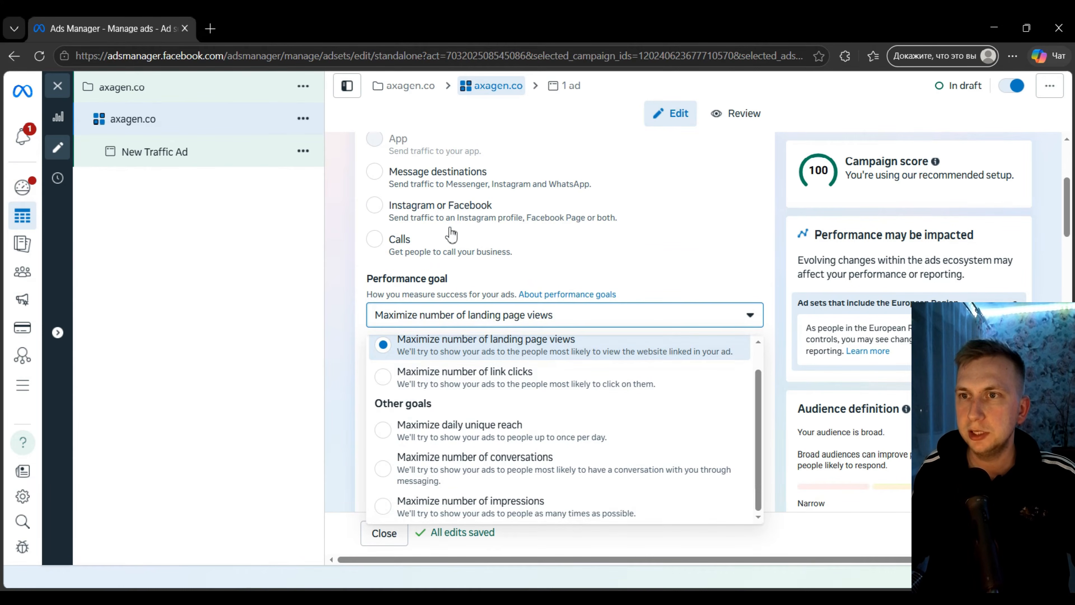
pyautogui.scroll(-2, 465, 377)
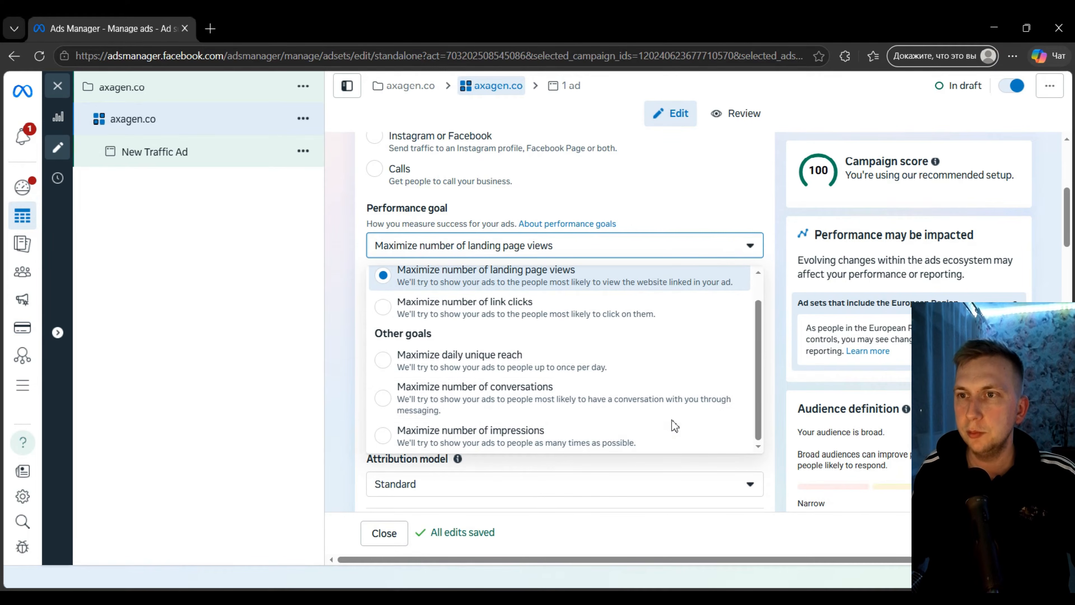
pyautogui.scroll(1, 674, 425)
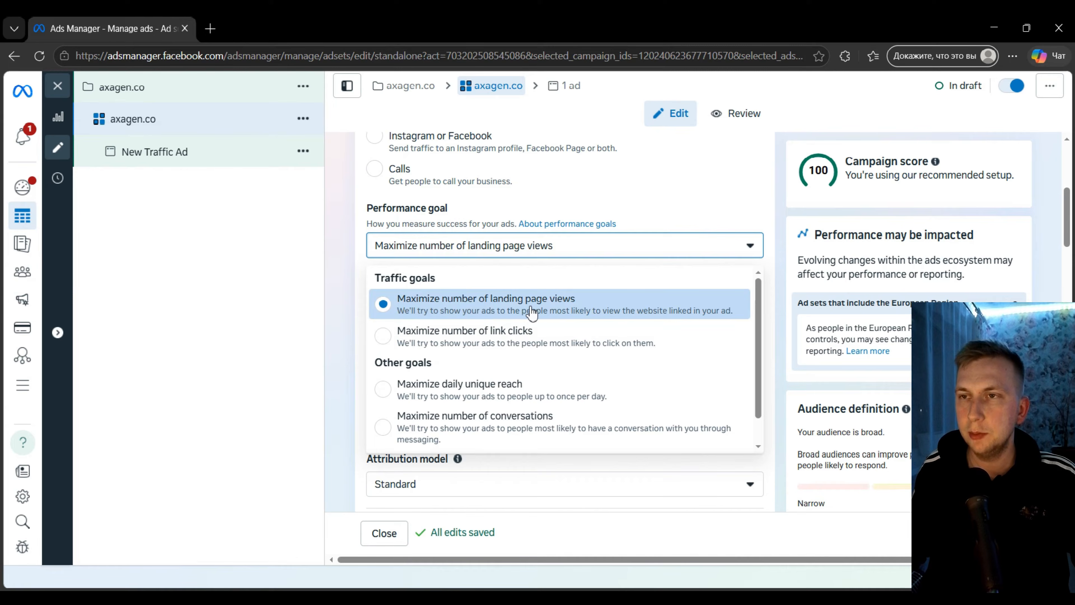
pyautogui.click(547, 312)
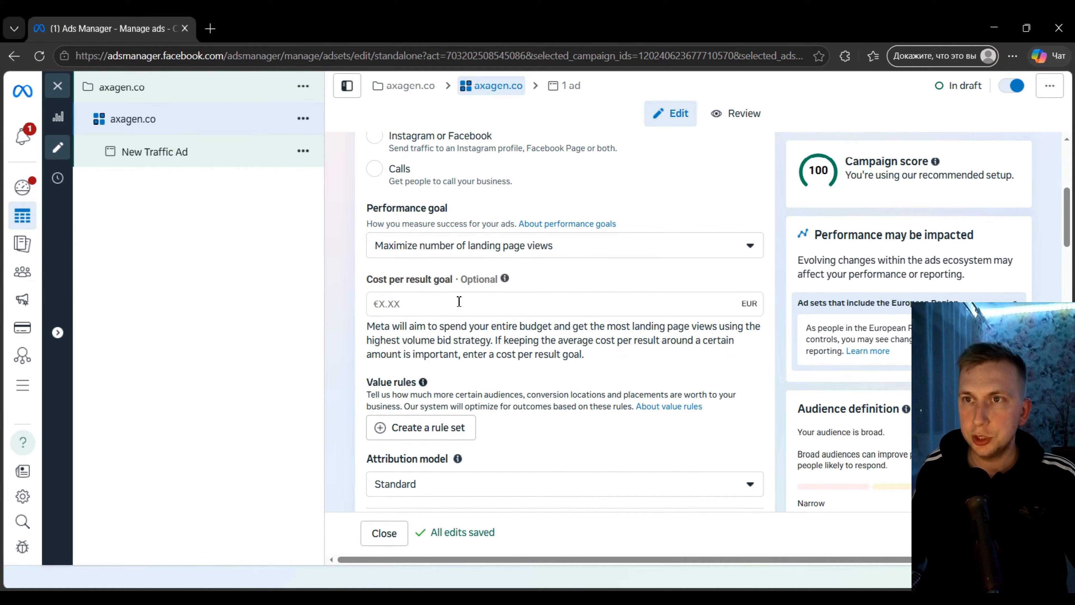
# Examine the cost per result goal, value rules and attribution model options, leaving the attribution model on Standard
pyautogui.scroll(-1, 460, 299)
pyautogui.scroll(-2, 460, 299)
pyautogui.scroll(-3, 500, 252)
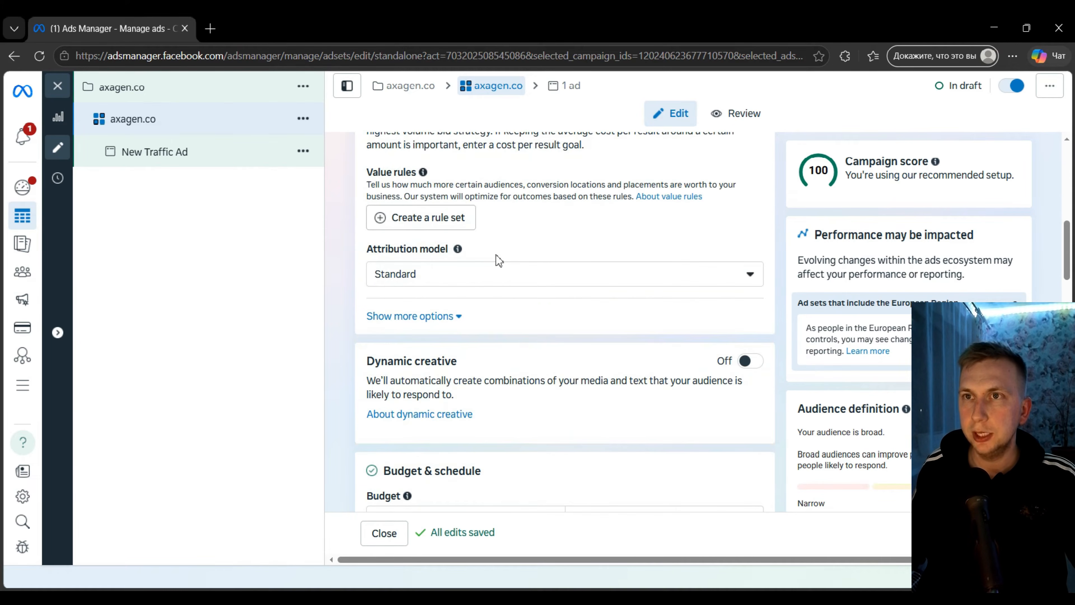
pyautogui.scroll(2, 497, 259)
pyautogui.click(433, 287)
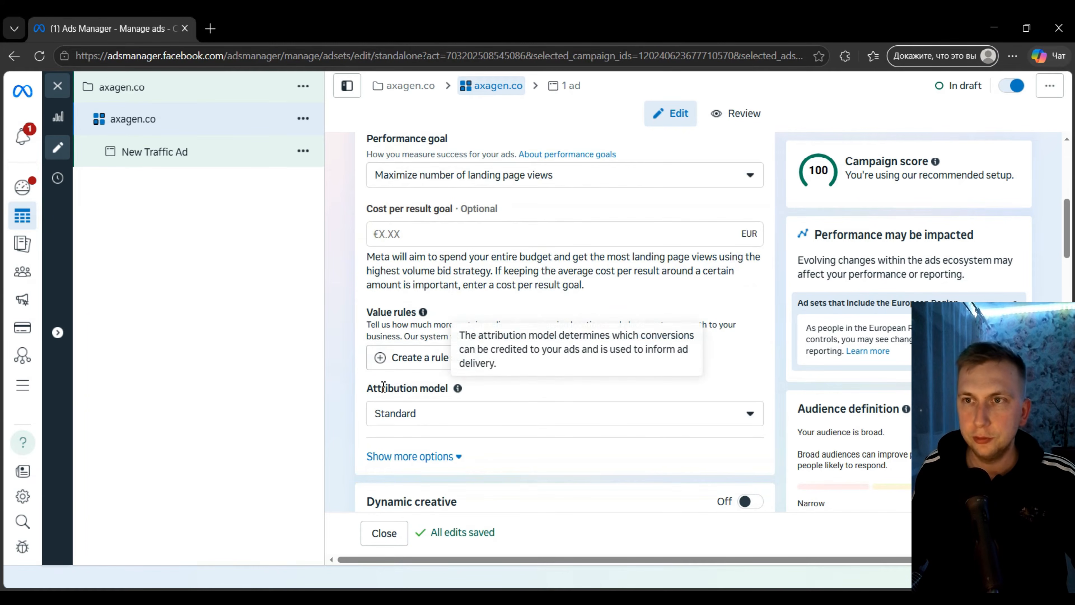
pyautogui.scroll(-2, 577, 327)
pyautogui.scroll(-2, 485, 284)
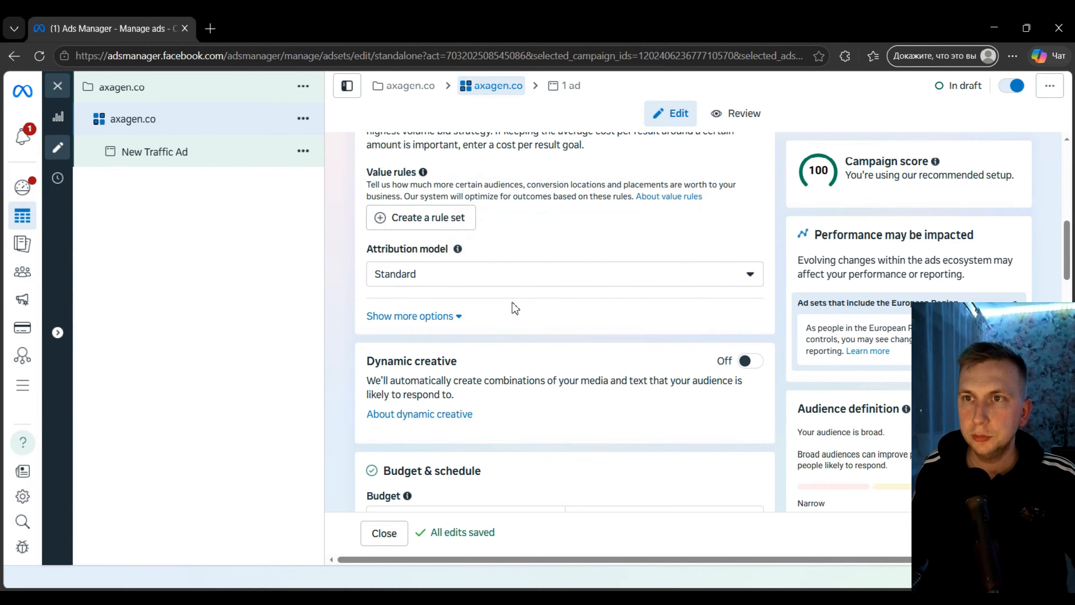
pyautogui.click(560, 281)
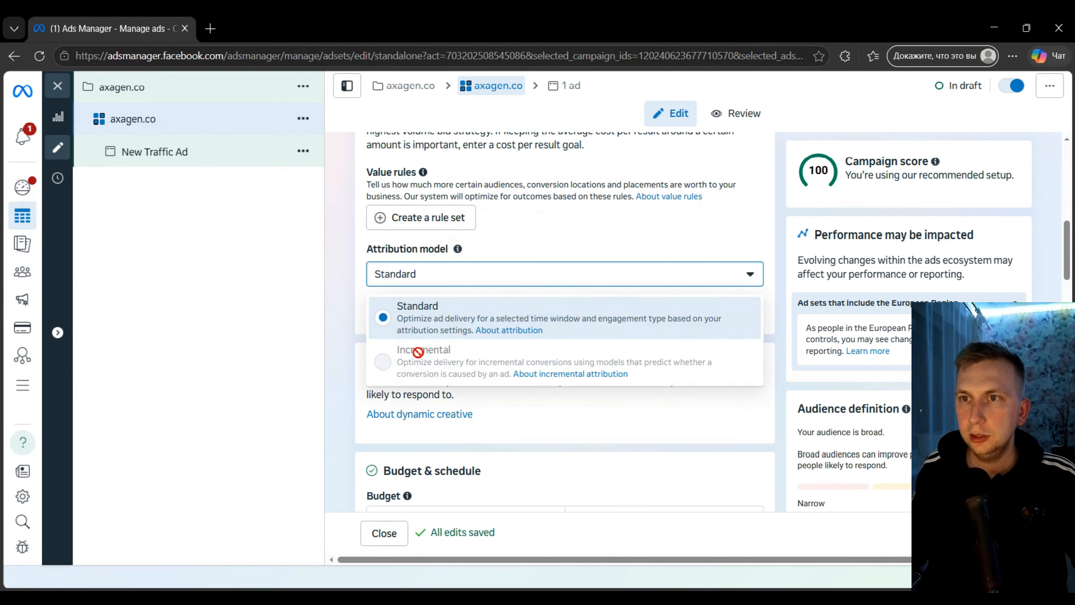
pyautogui.click(637, 233)
# Read the dynamic creative description and its setup explanation, leaving dynamic creative off
pyautogui.scroll(-2, 482, 221)
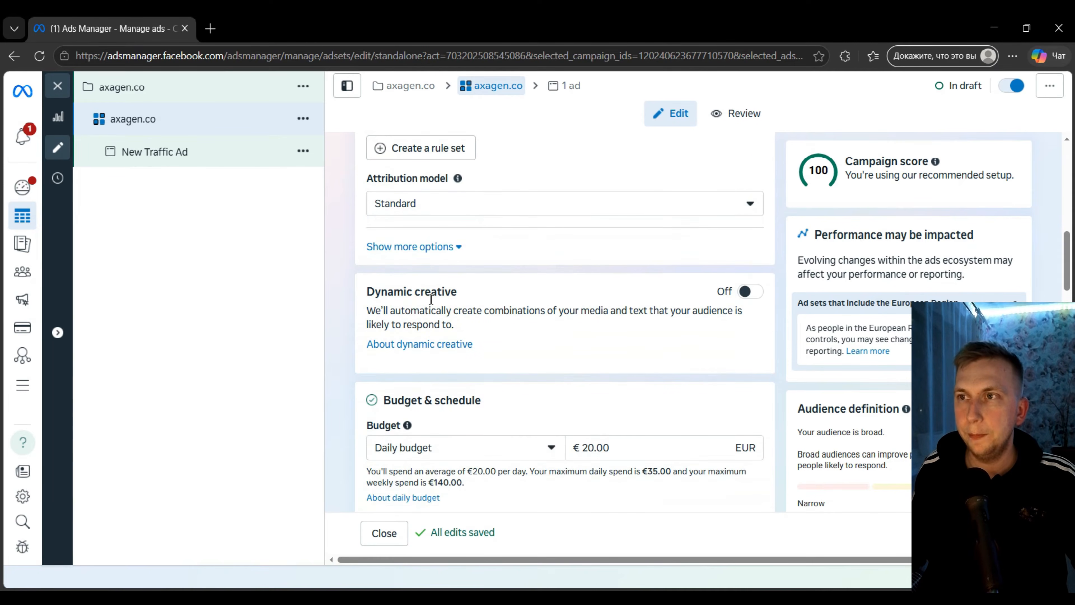
pyautogui.moveTo(367, 292); pyautogui.dragTo(489, 298)
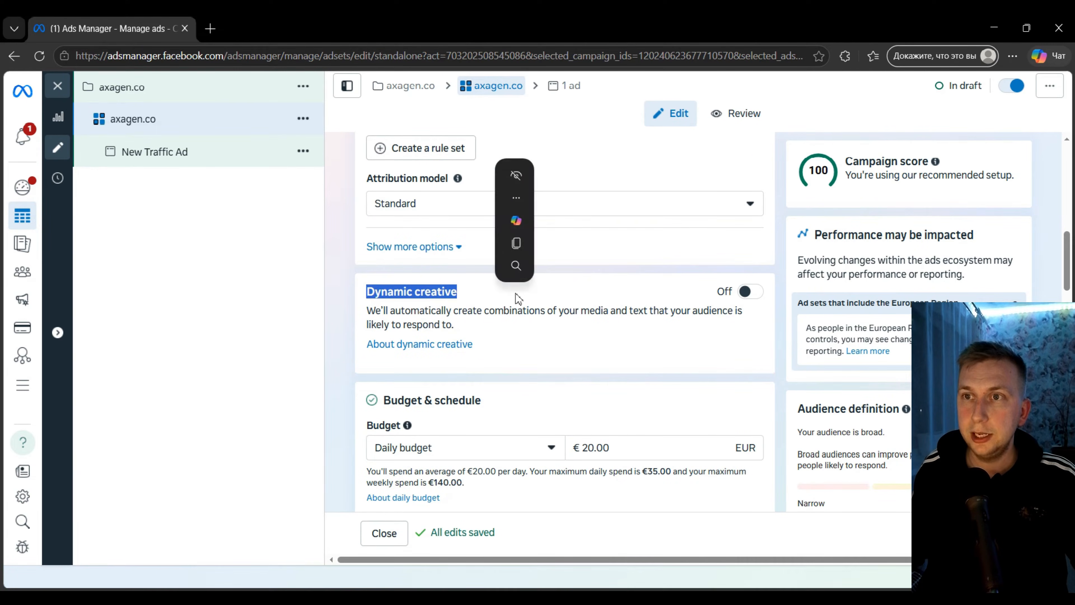
pyautogui.click(525, 302)
pyautogui.moveTo(369, 292); pyautogui.dragTo(489, 319)
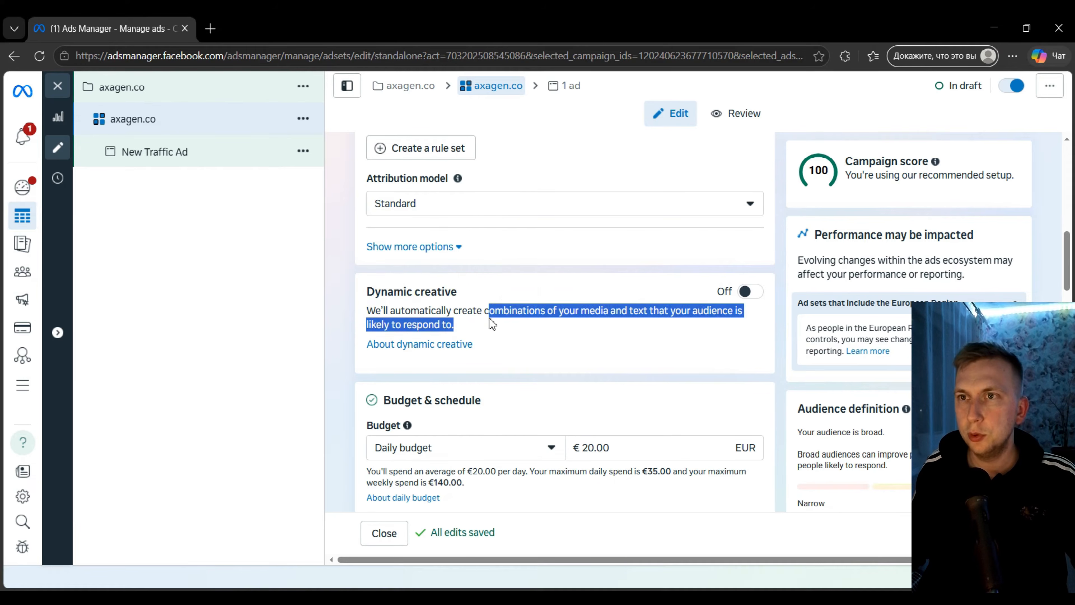
pyautogui.click(380, 308)
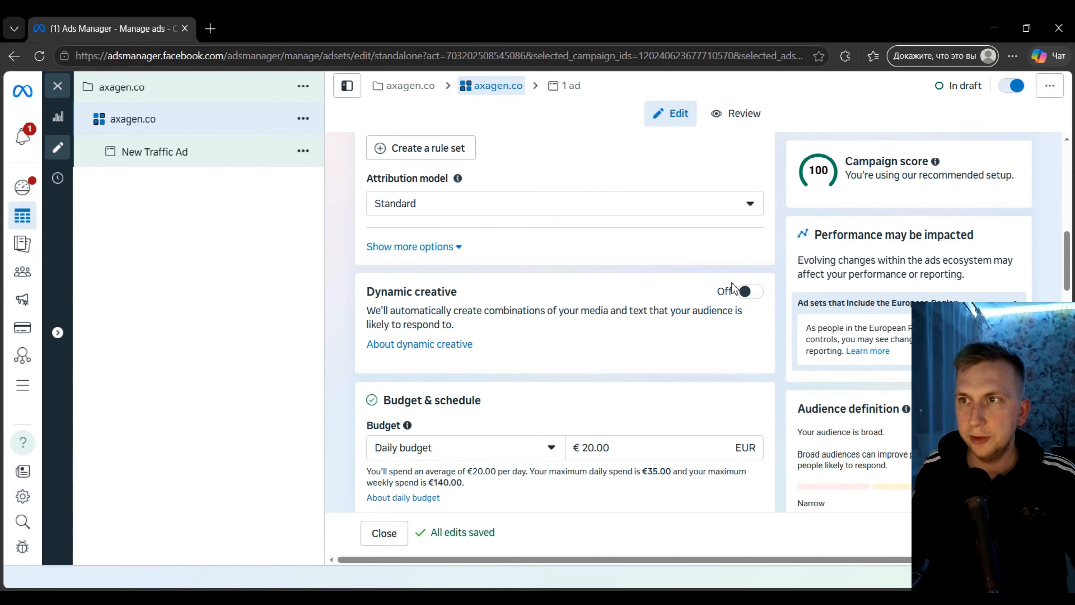
pyautogui.click(750, 297)
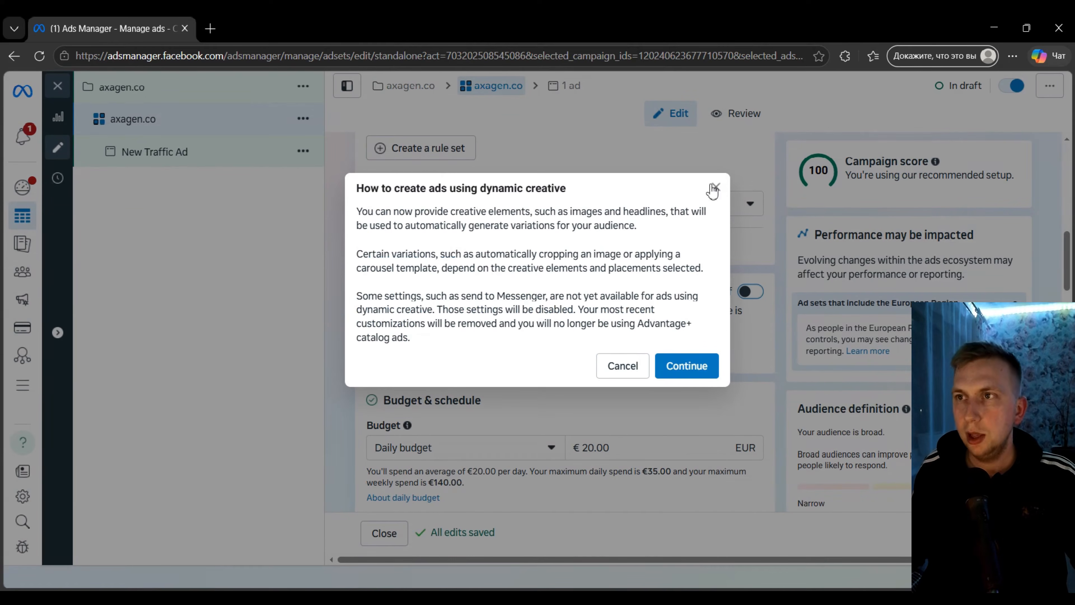
pyautogui.click(682, 376)
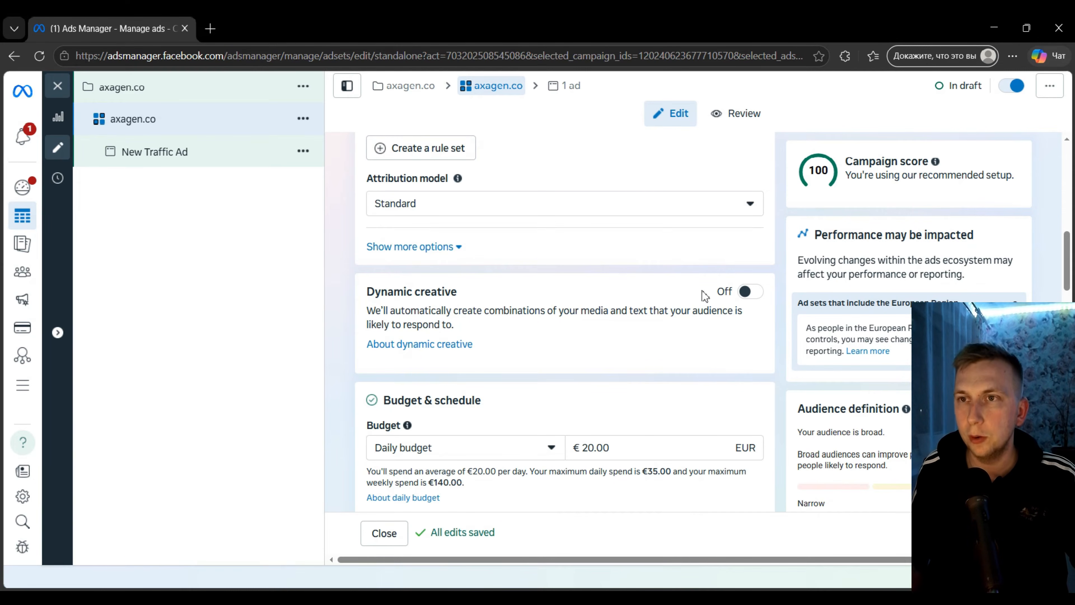
# Keep the daily budget type for the ad set and set the amount to €4.00
pyautogui.scroll(-3, 488, 285)
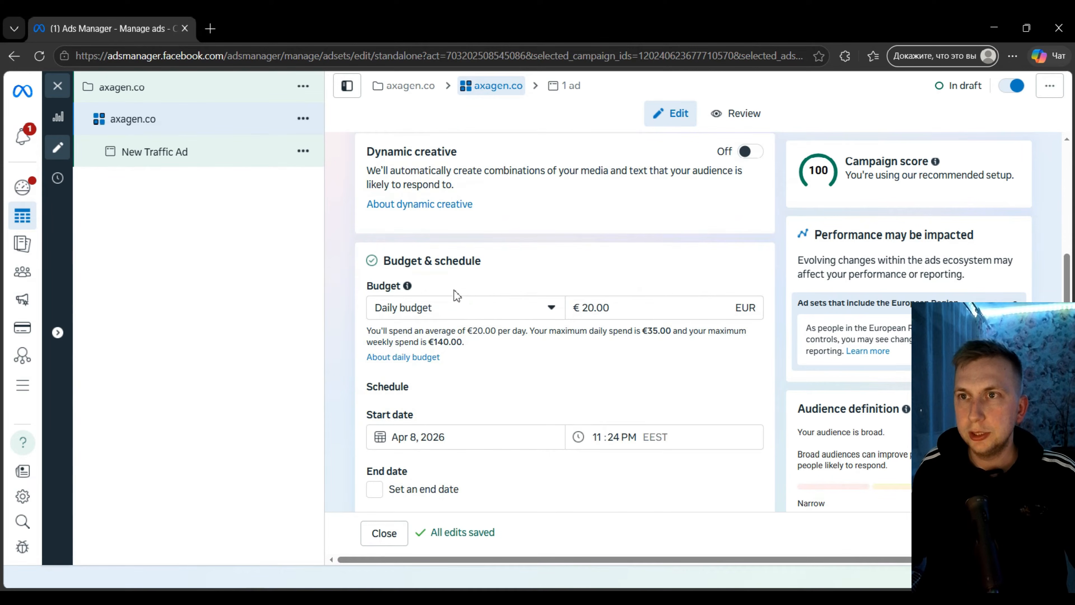
pyautogui.click(492, 315)
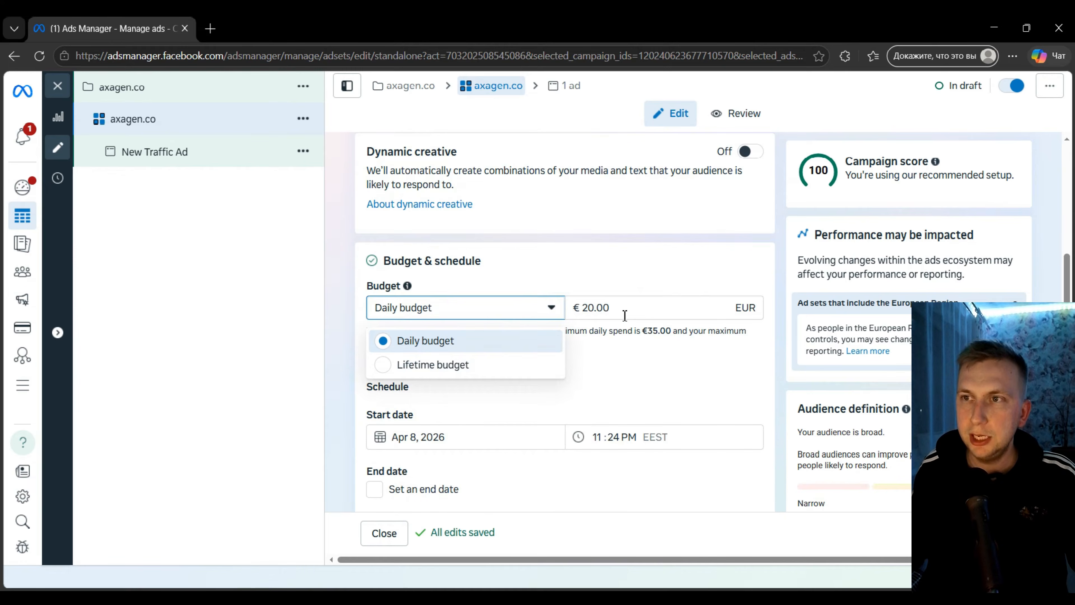
pyautogui.moveTo(625, 316); pyautogui.dragTo(565, 309)
pyautogui.write('4')
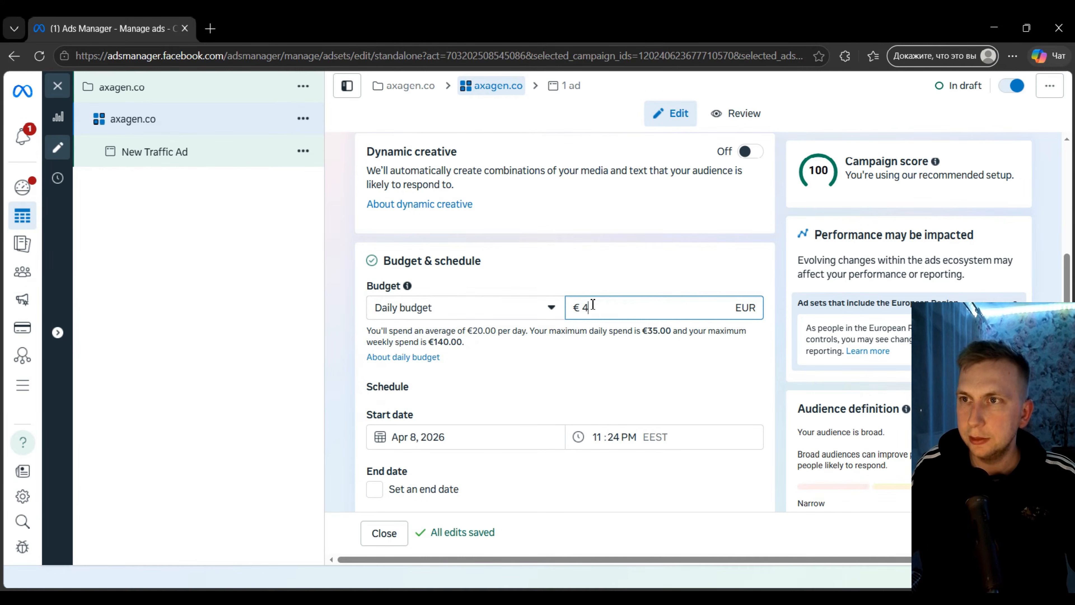
pyautogui.click(596, 232)
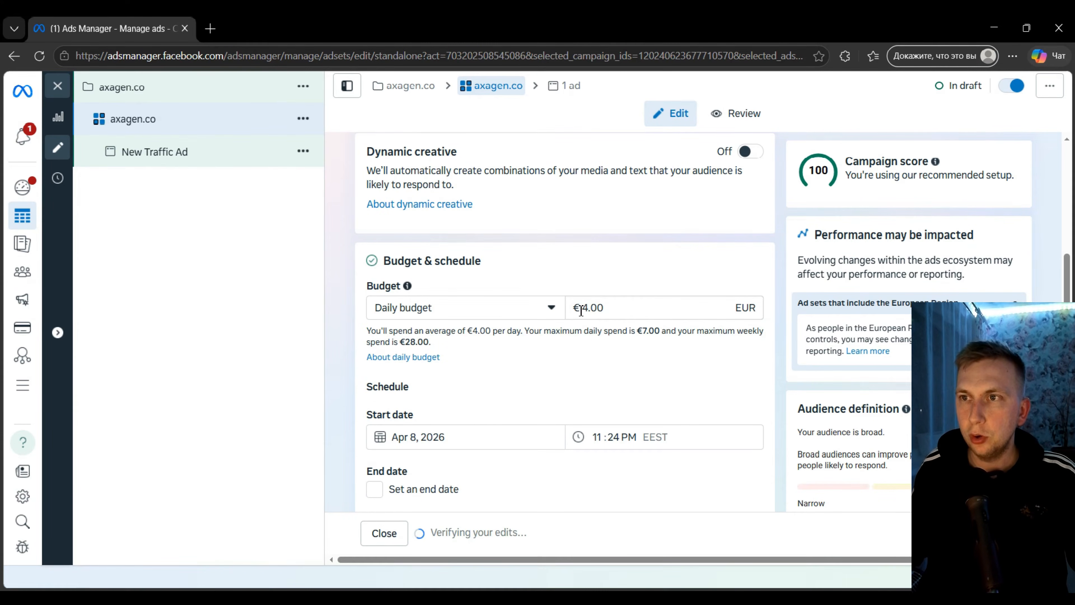
pyautogui.moveTo(580, 310); pyautogui.dragTo(619, 312)
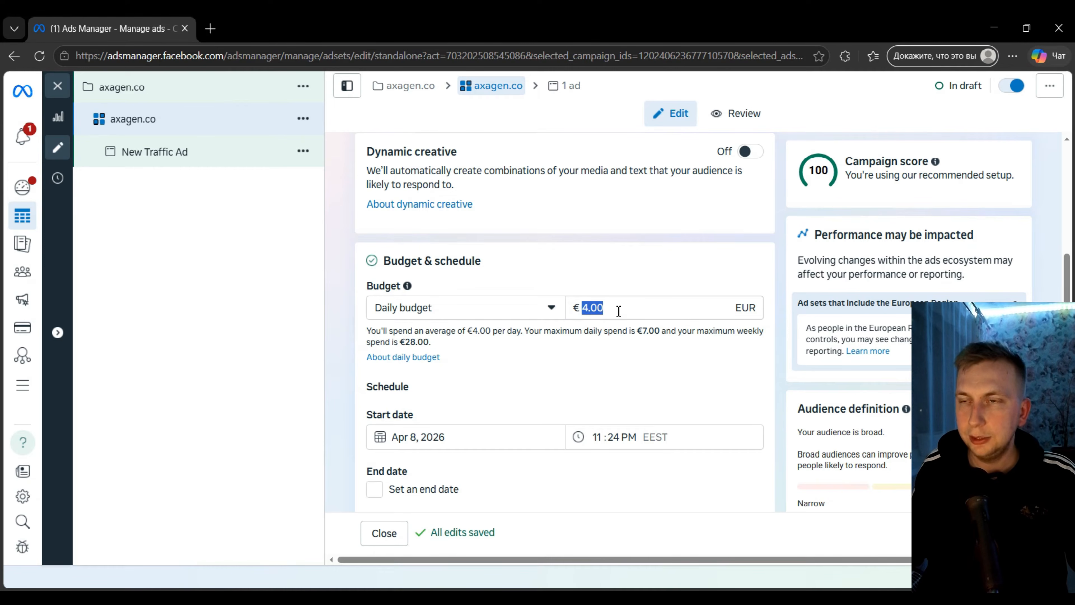
pyautogui.write('4,00')
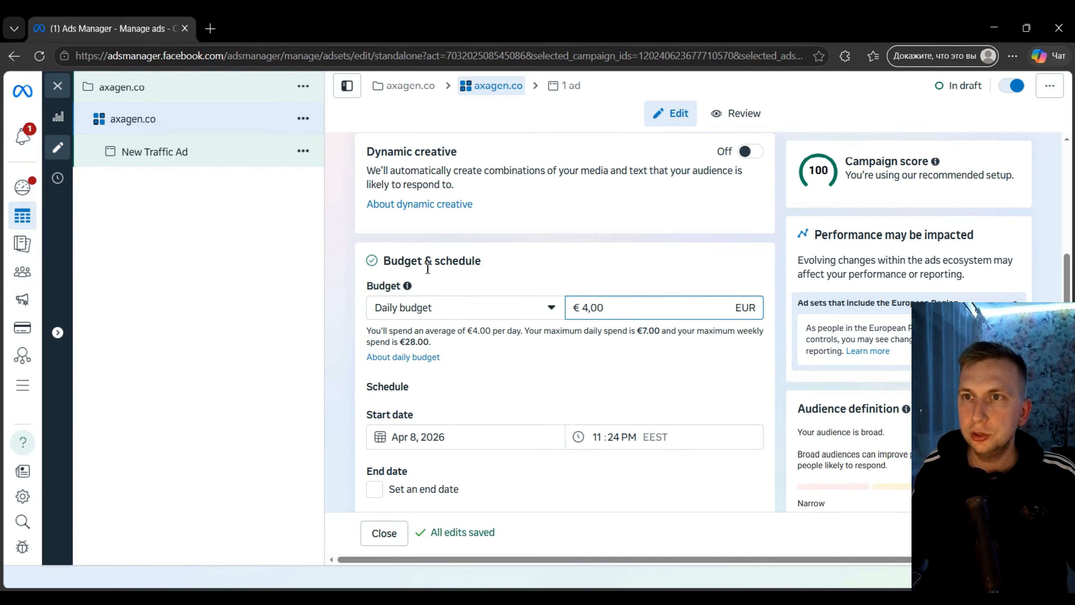
# Try a lifetime budget of €50.00 for the ad set and return to the daily budget
pyautogui.click(474, 313)
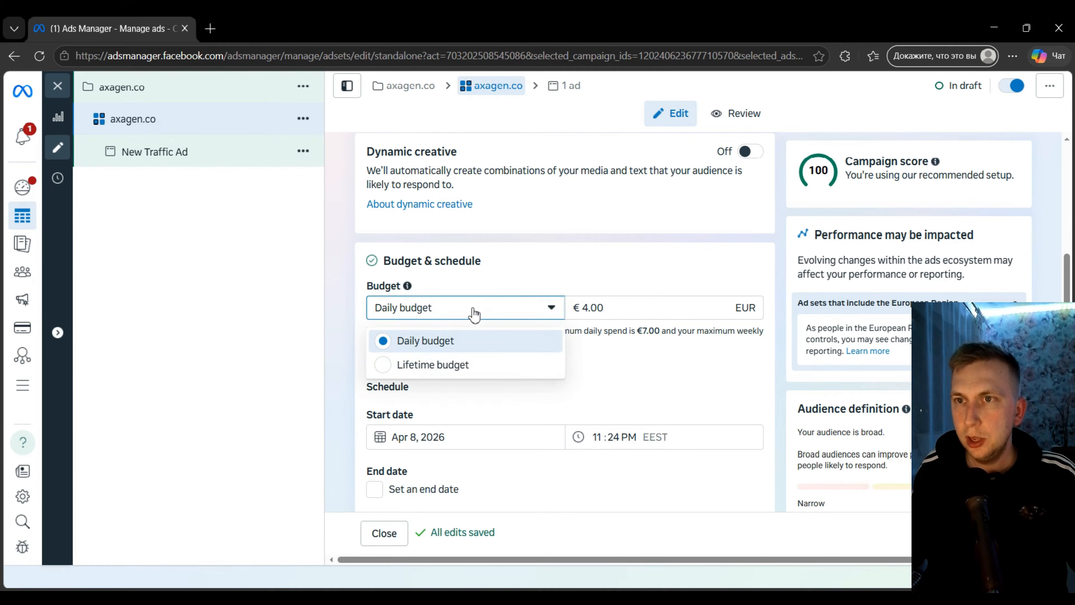
pyautogui.click(422, 365)
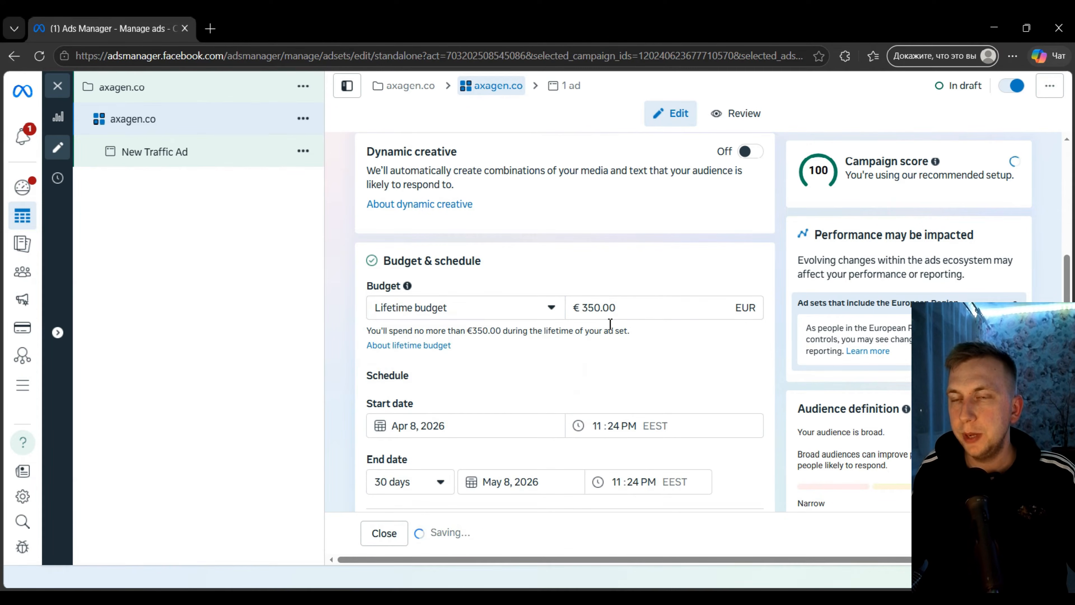
pyautogui.click(670, 307)
pyautogui.scroll(-2, 542, 319)
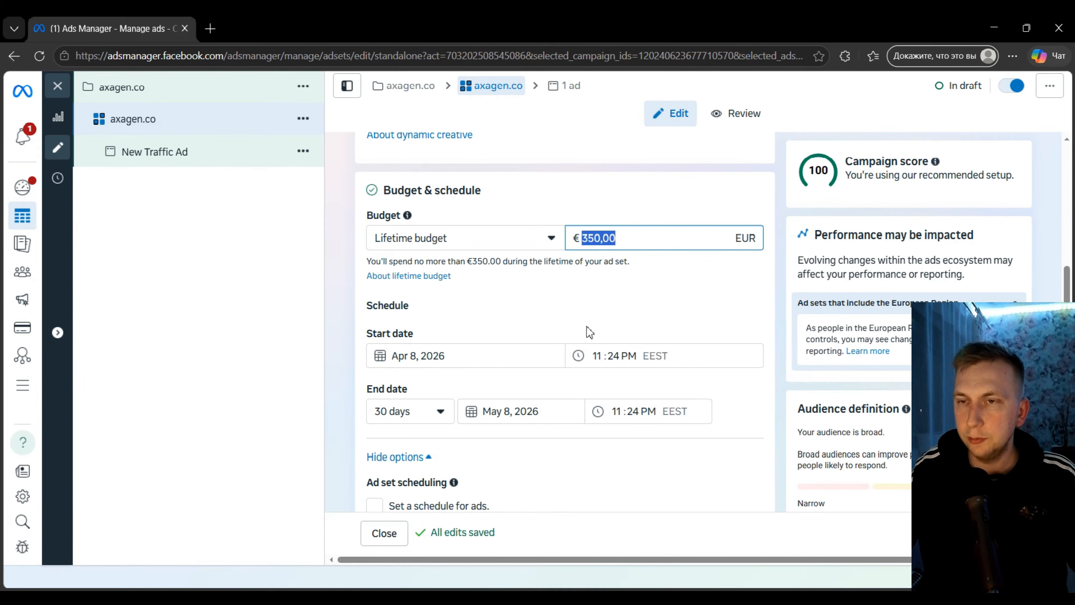
pyautogui.write('50')
pyautogui.click(616, 199)
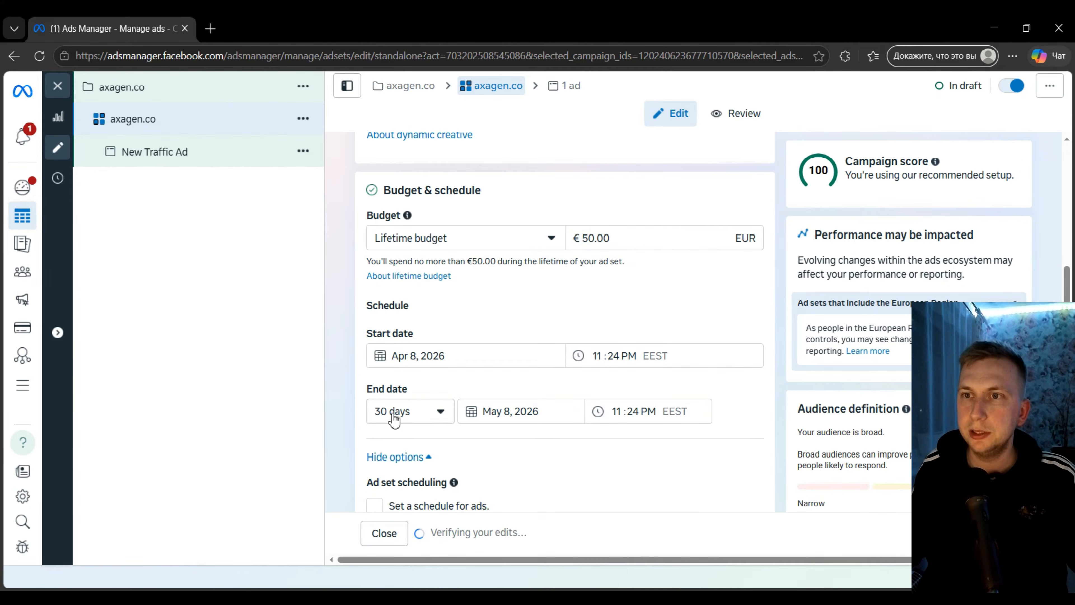
pyautogui.click(481, 239)
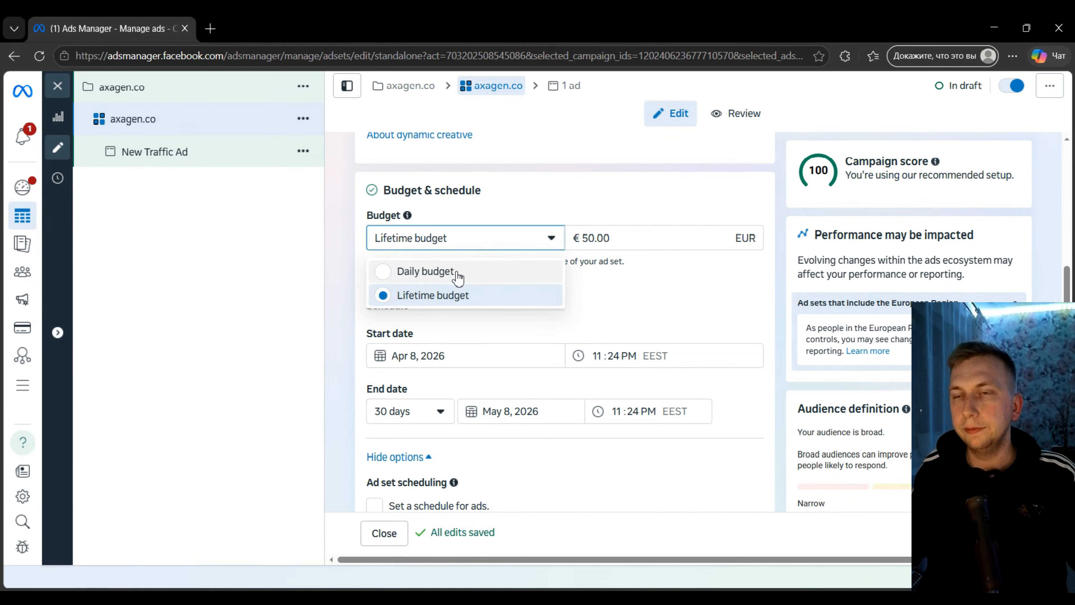
pyautogui.click(459, 277)
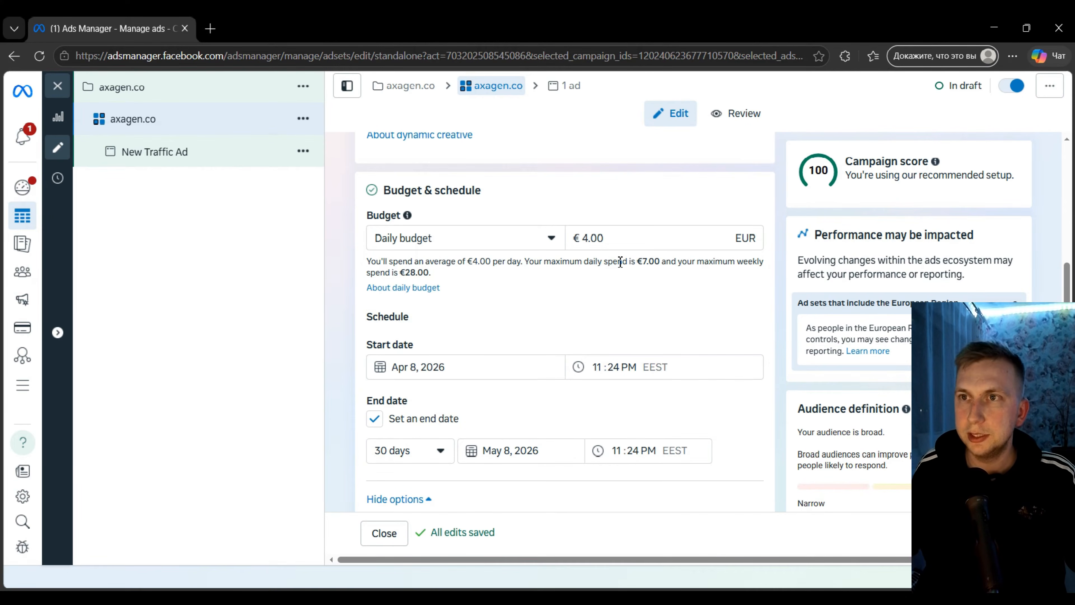
# Set the ad set's end date period to 14 days after the start date
pyautogui.scroll(-1, 607, 220)
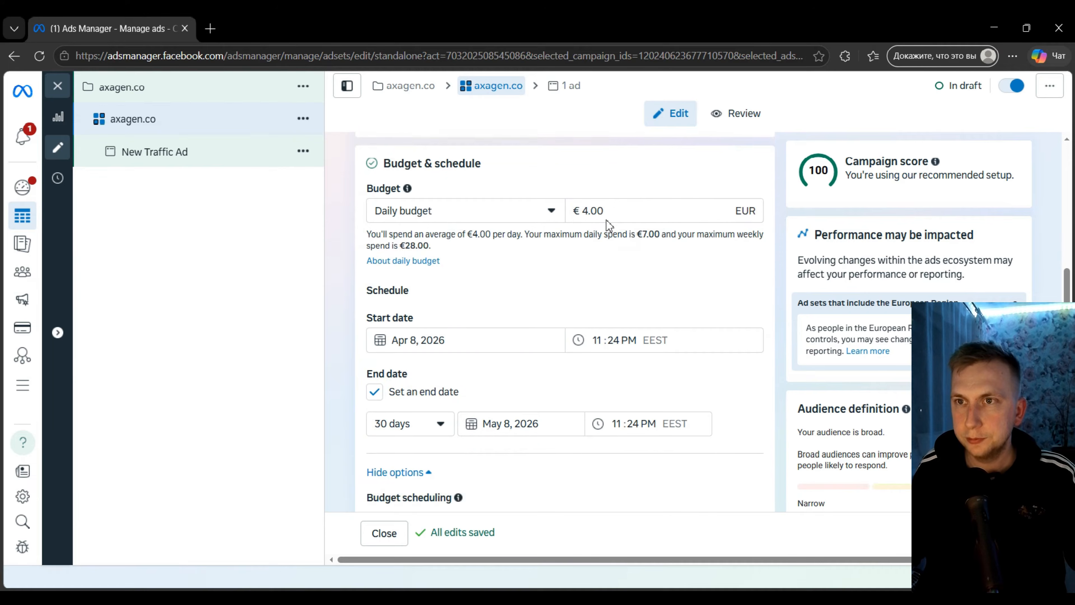
pyautogui.scroll(1, 607, 220)
pyautogui.scroll(-1, 487, 267)
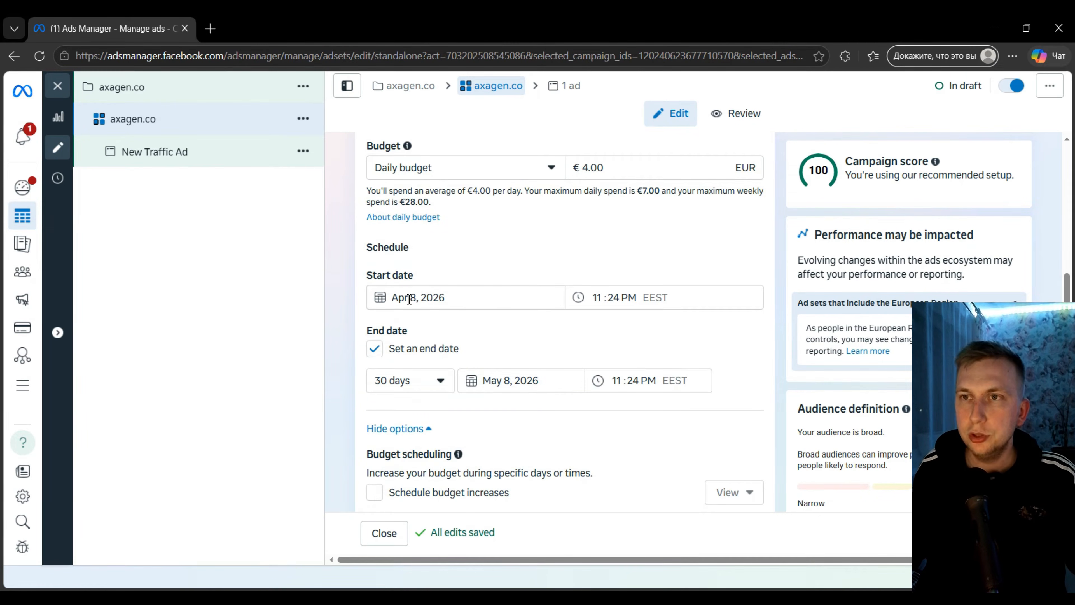
pyautogui.click(440, 383)
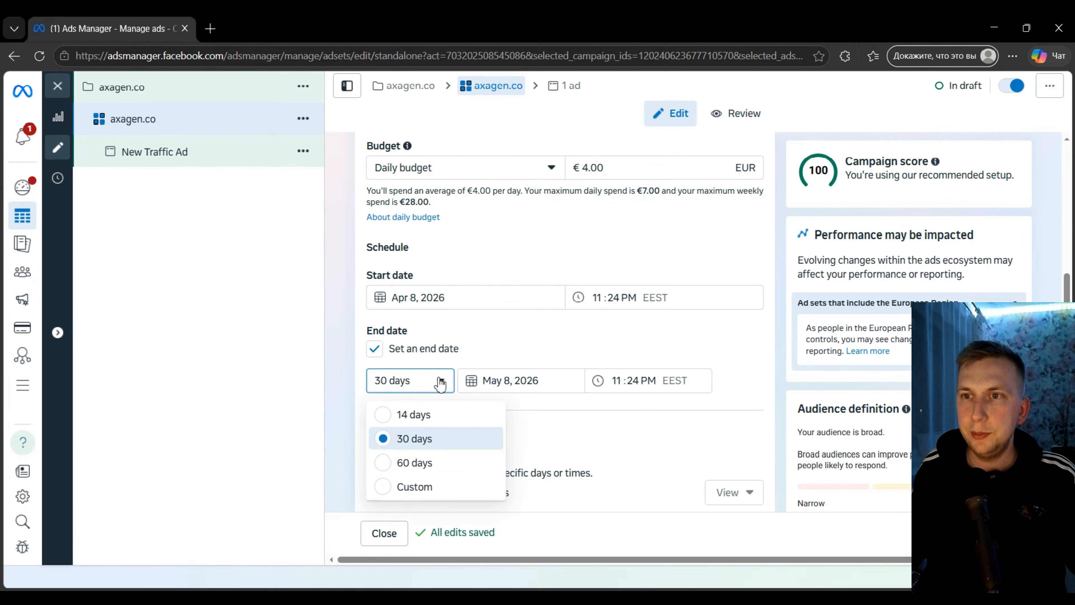
pyautogui.click(446, 418)
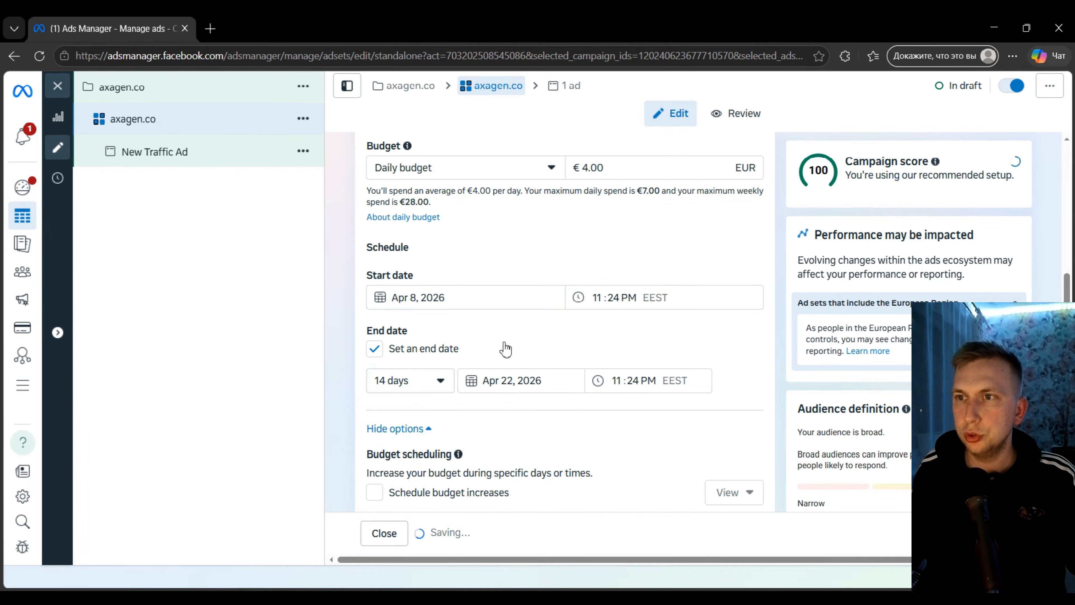
# Try a custom end date of April 15, 2026 for the ad set and return to the 14-day period
pyautogui.click(526, 381)
pyautogui.click(547, 496)
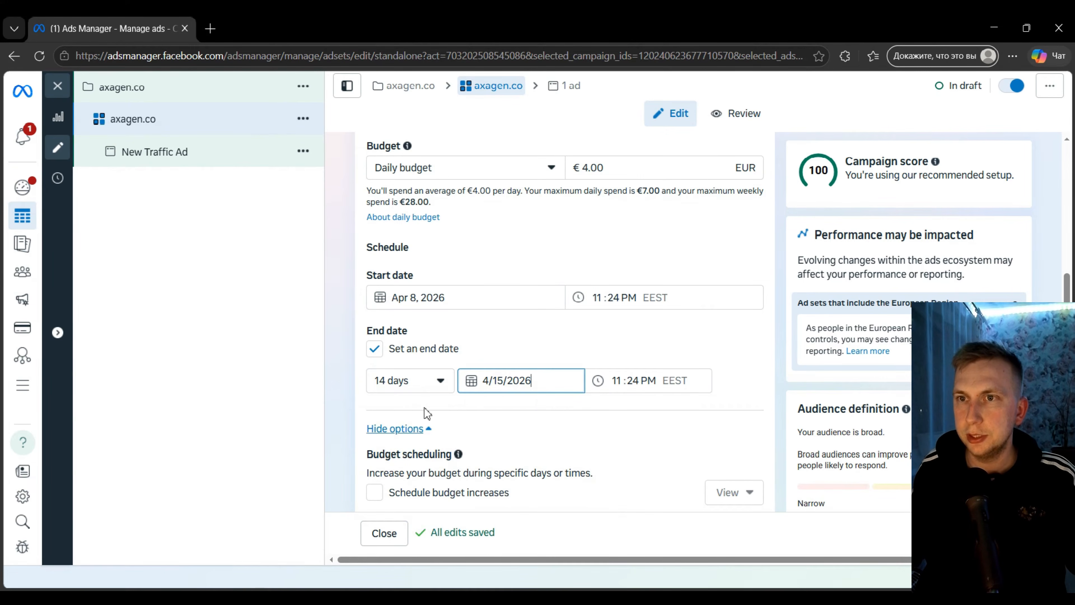
pyautogui.click(440, 382)
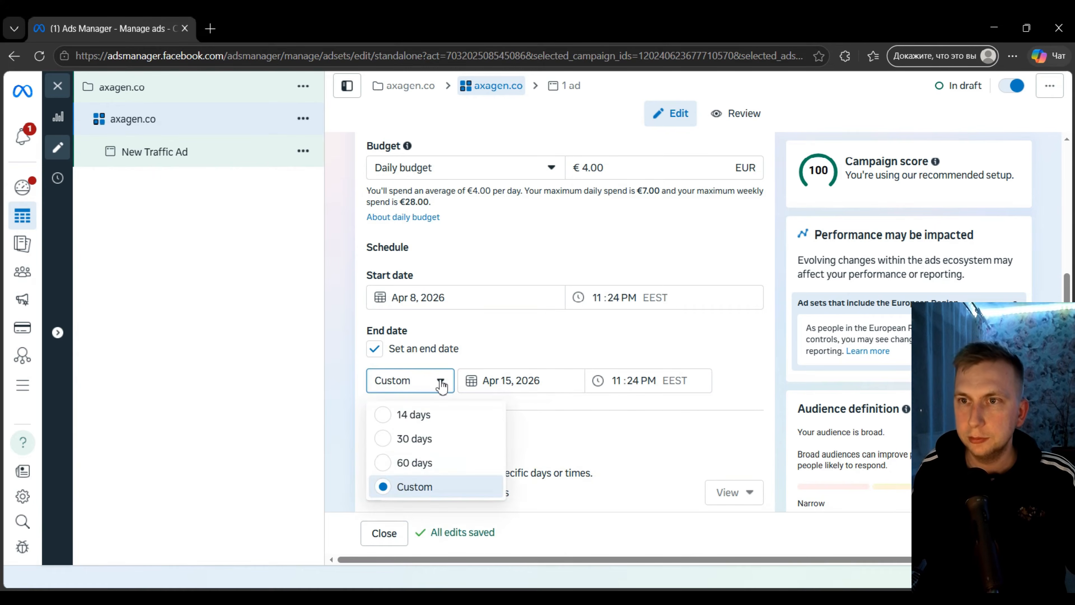
pyautogui.click(402, 410)
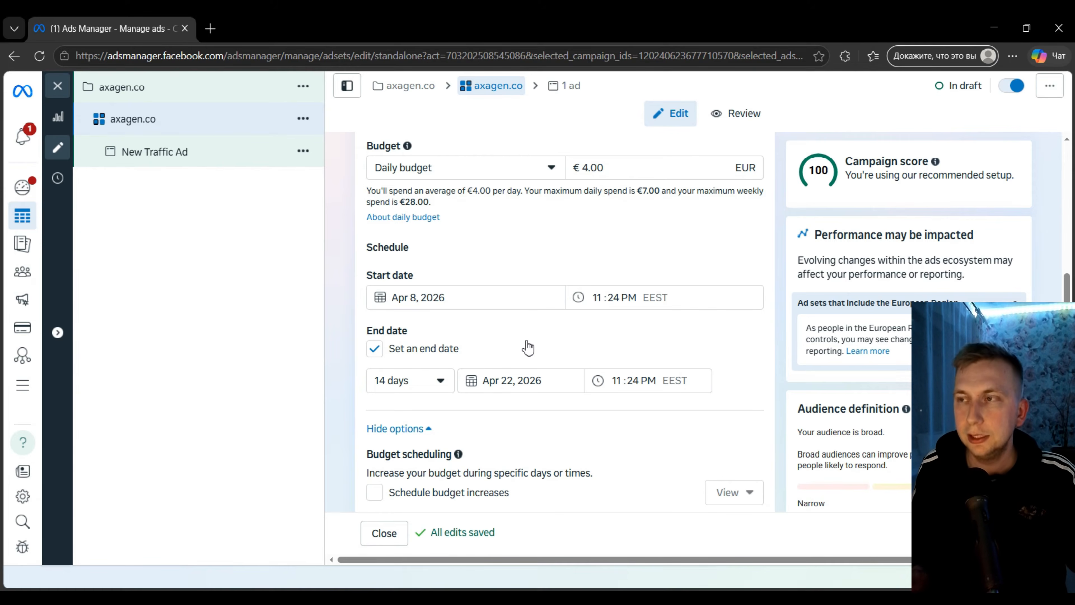
# Try the scheduled budget increases option, review its time period settings, and turn it off again
pyautogui.scroll(-3, 457, 341)
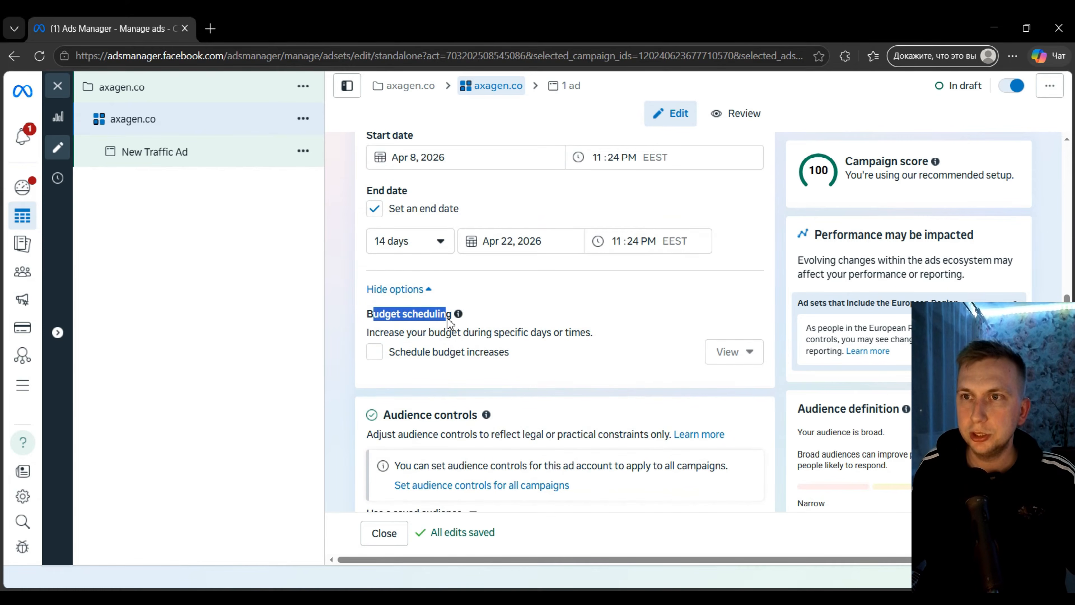
pyautogui.click(419, 316)
pyautogui.click(379, 356)
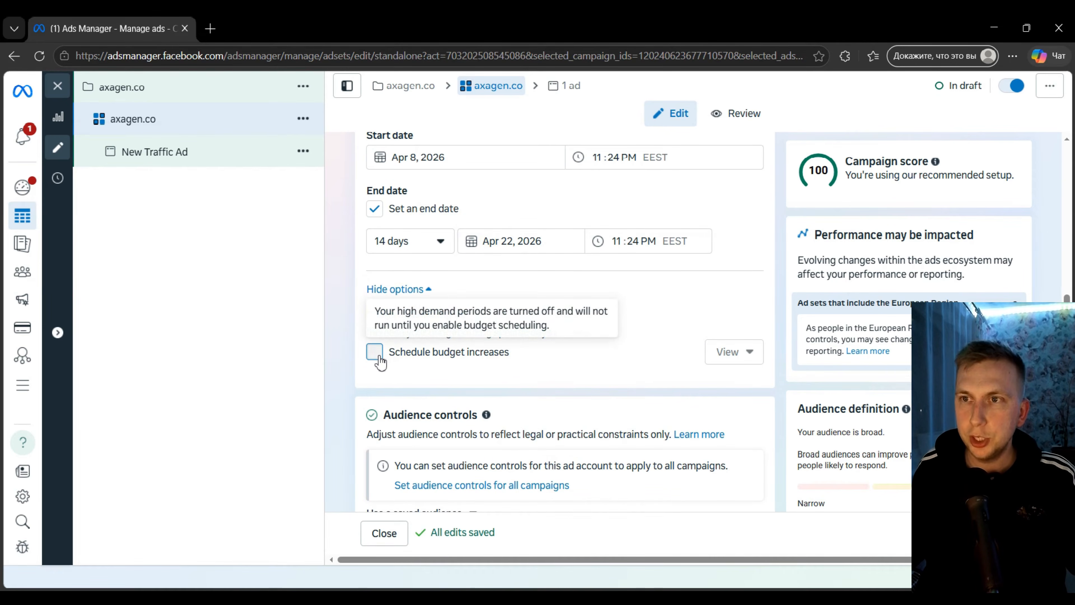
pyautogui.scroll(-1, 536, 376)
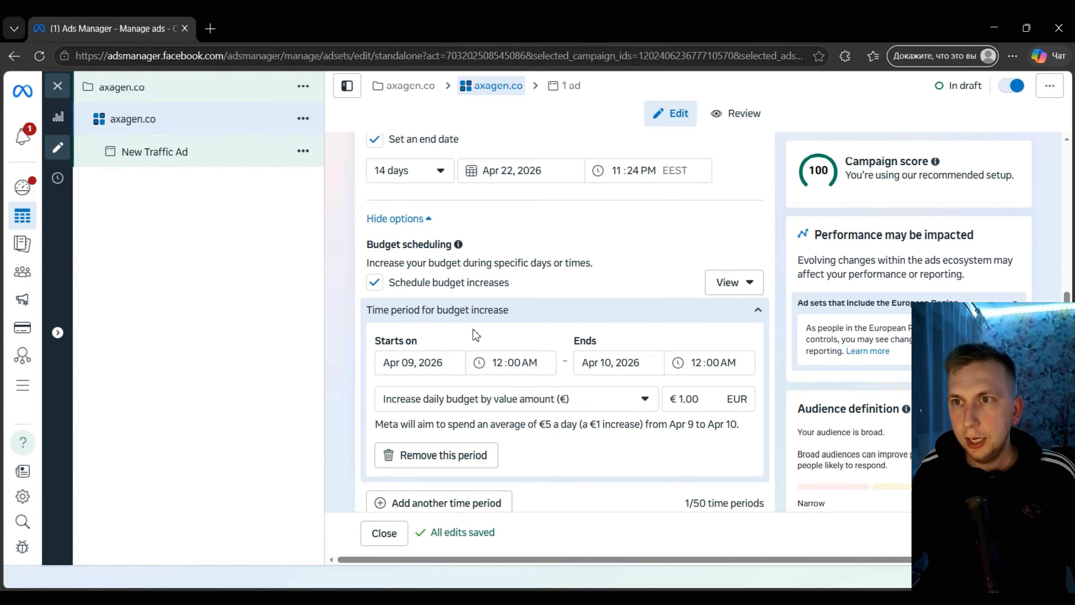
pyautogui.click(484, 293)
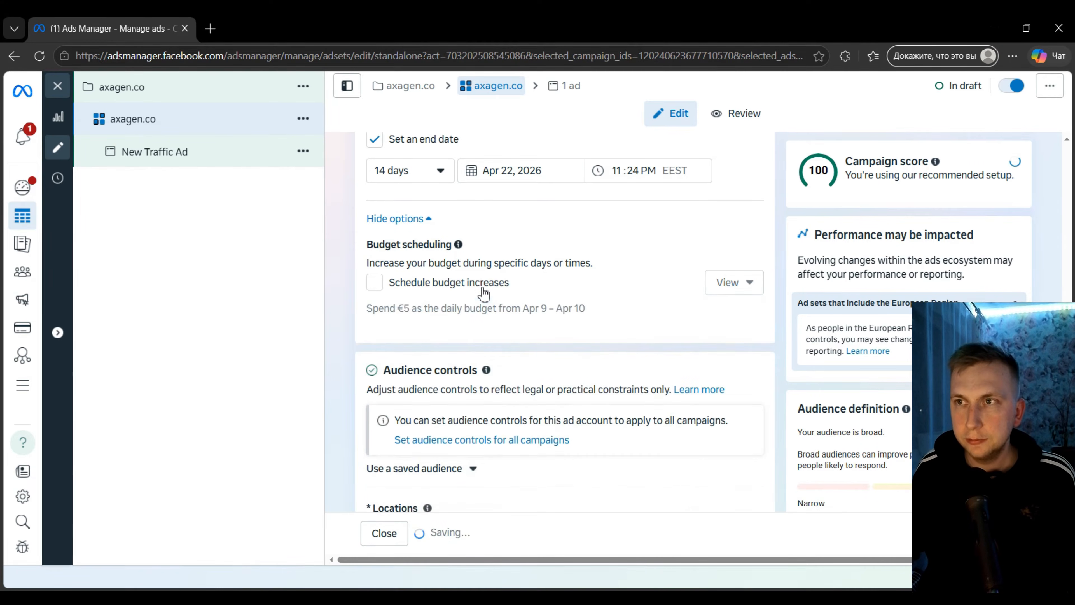
pyautogui.scroll(2, 677, 275)
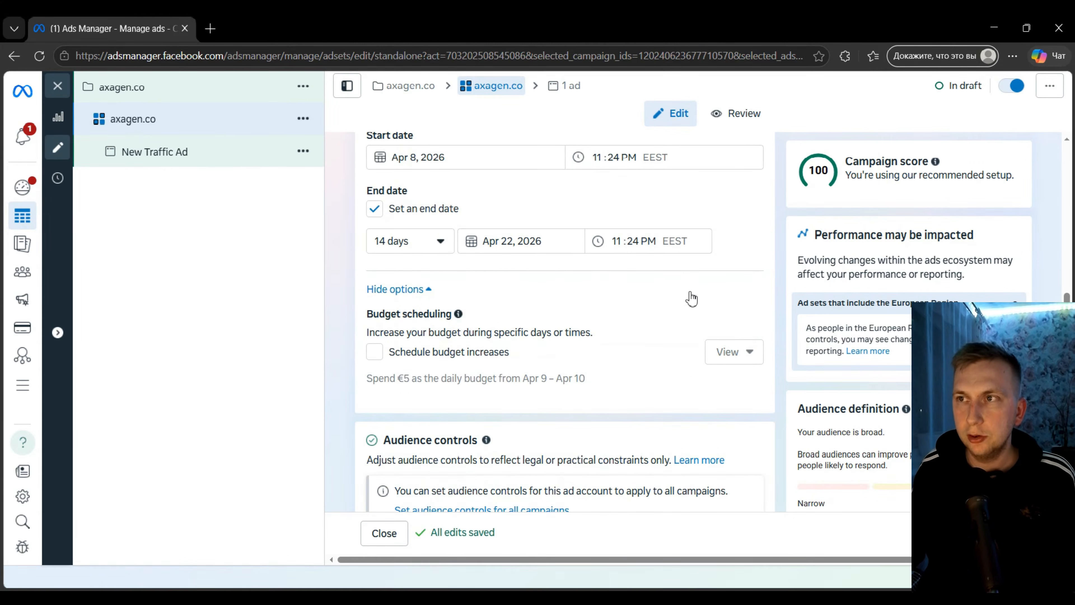
pyautogui.scroll(-2, 731, 296)
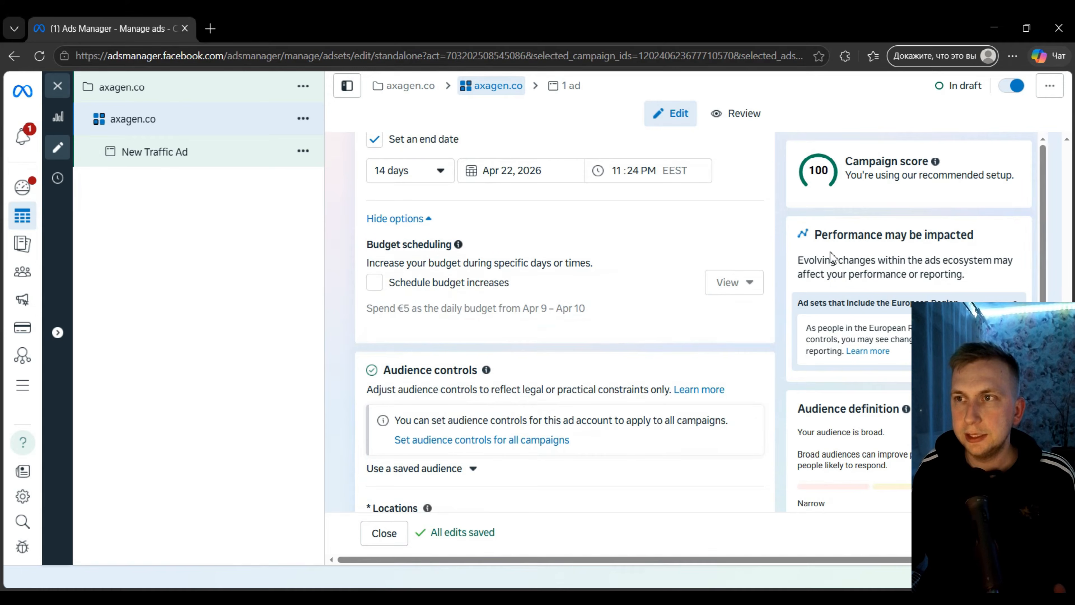
# Replace Estonia with the United States as the included location in the audience controls
pyautogui.scroll(-2, 684, 315)
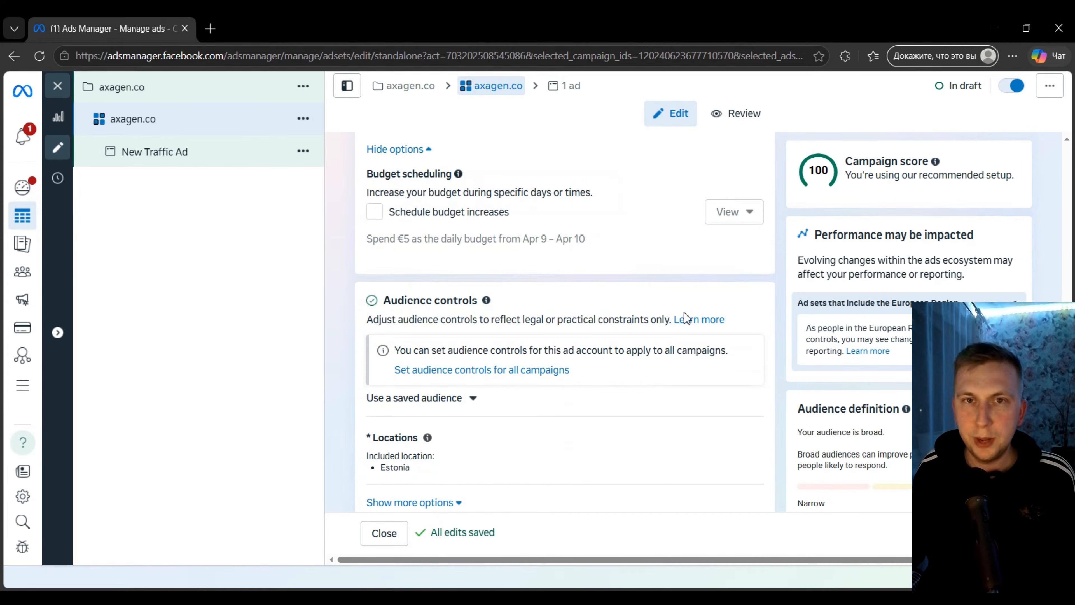
pyautogui.scroll(-2, 685, 318)
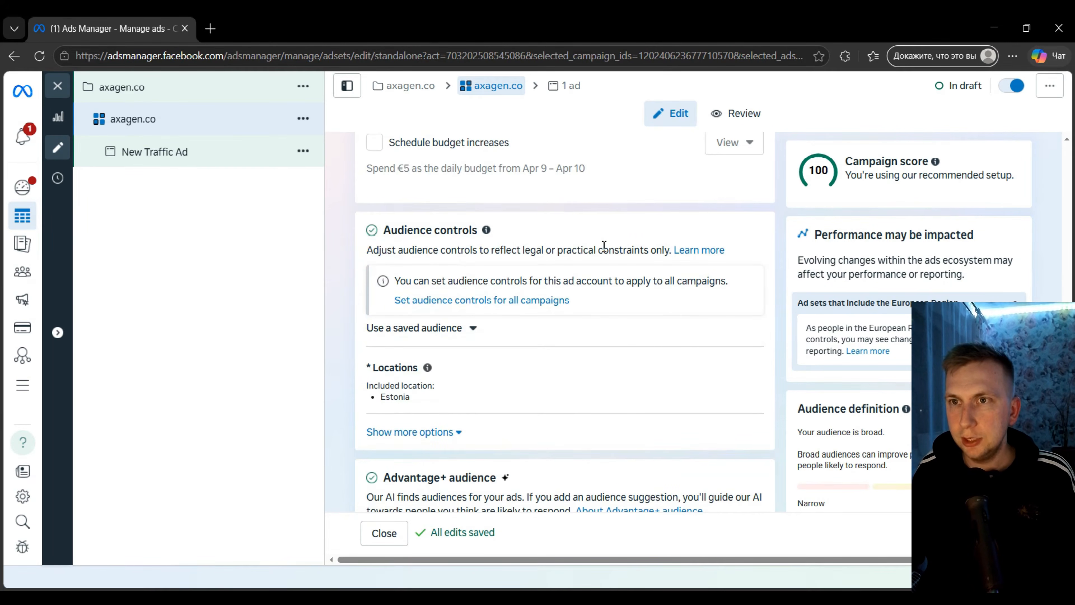
pyautogui.click(675, 384)
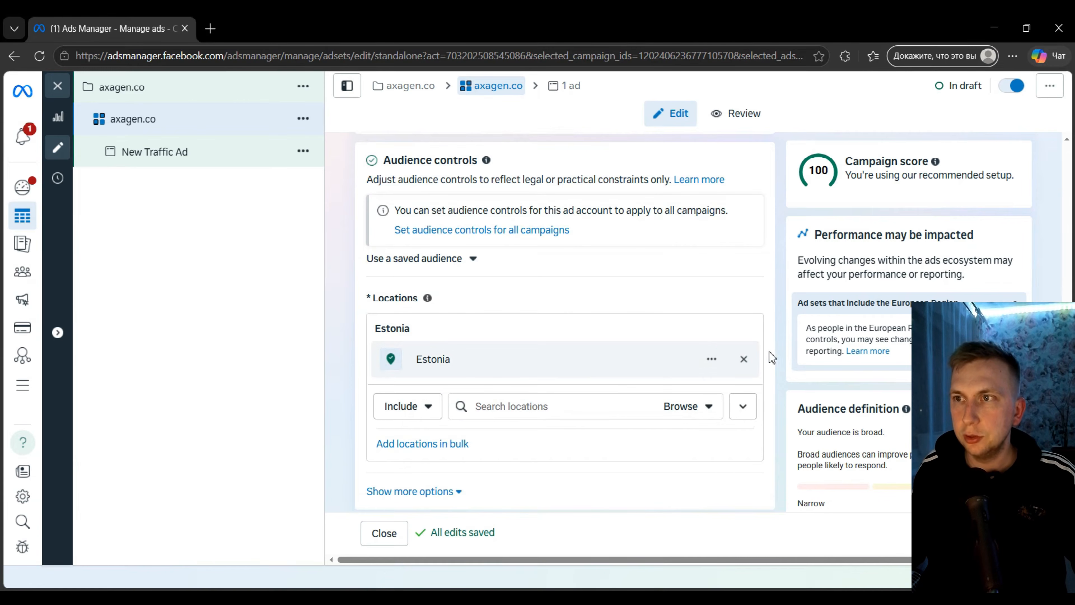
pyautogui.click(566, 406)
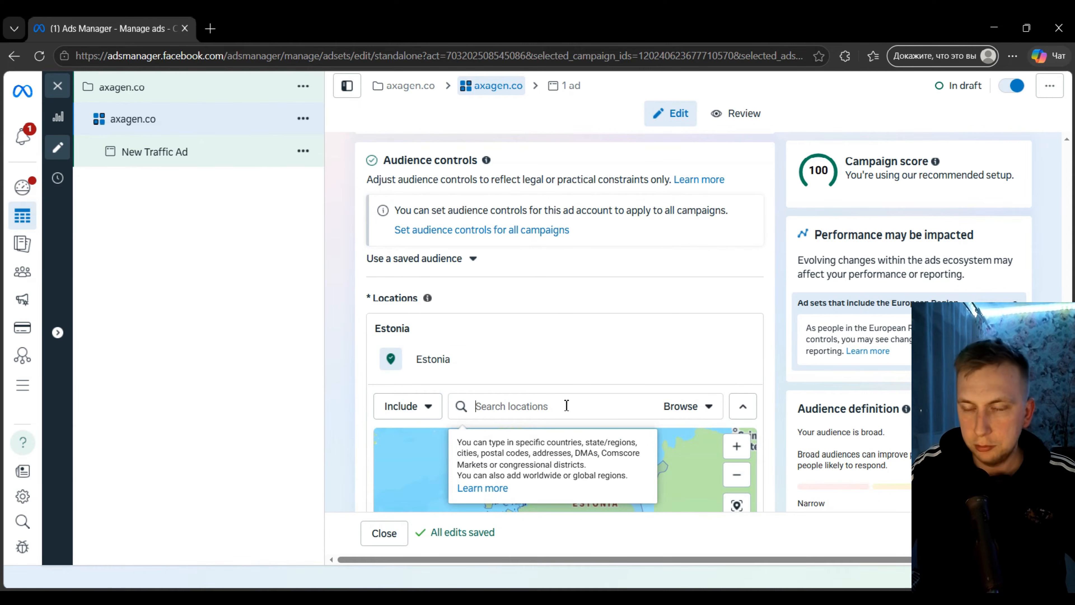
pyautogui.write('uni')
pyautogui.click(542, 436)
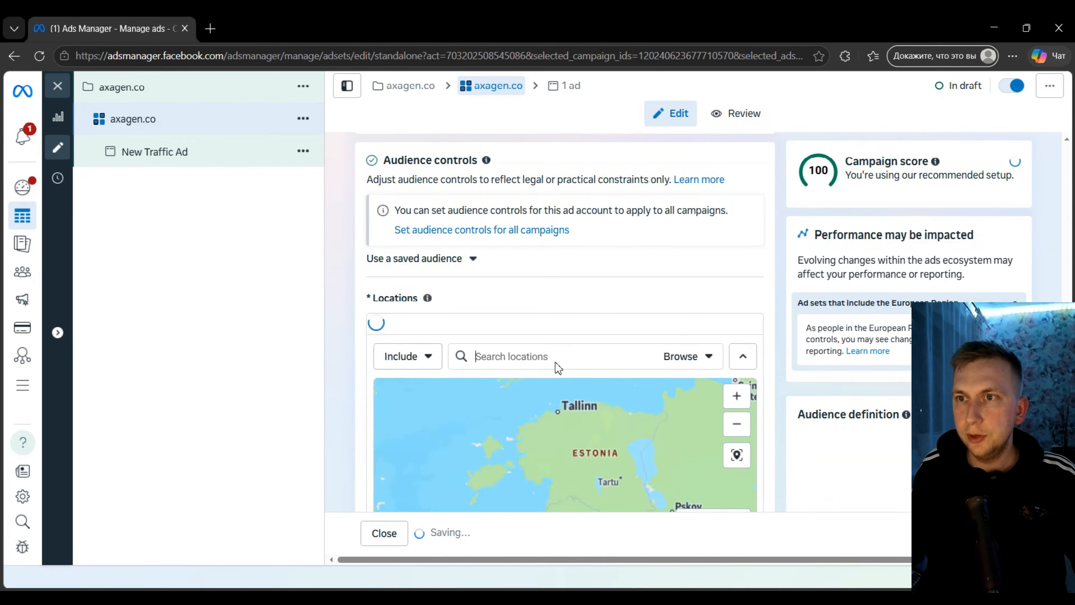
pyautogui.scroll(-1, 736, 334)
pyautogui.click(744, 290)
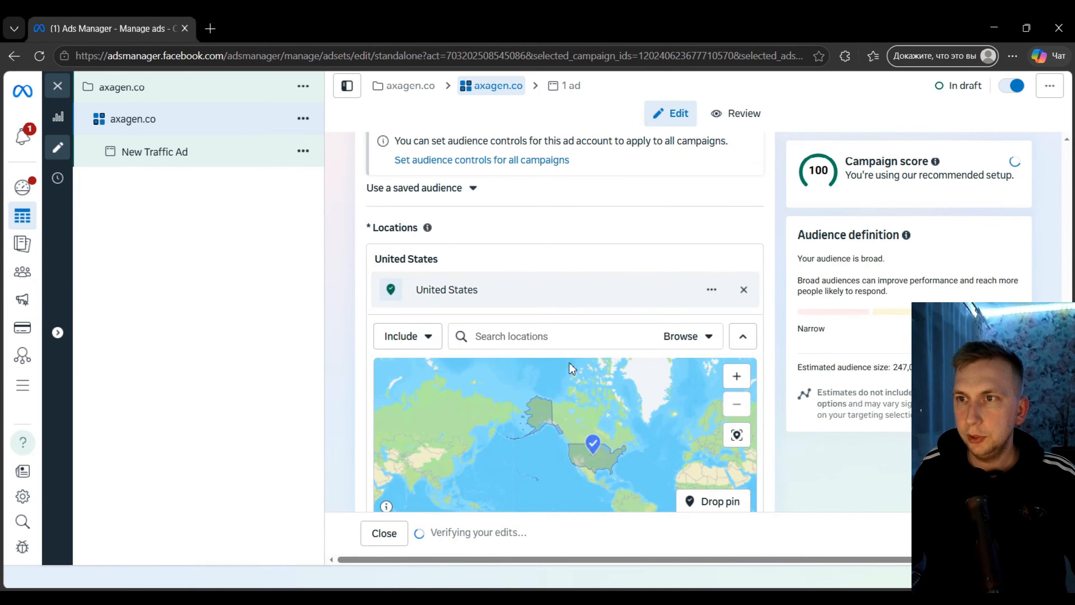
pyautogui.scroll(-1, 612, 209)
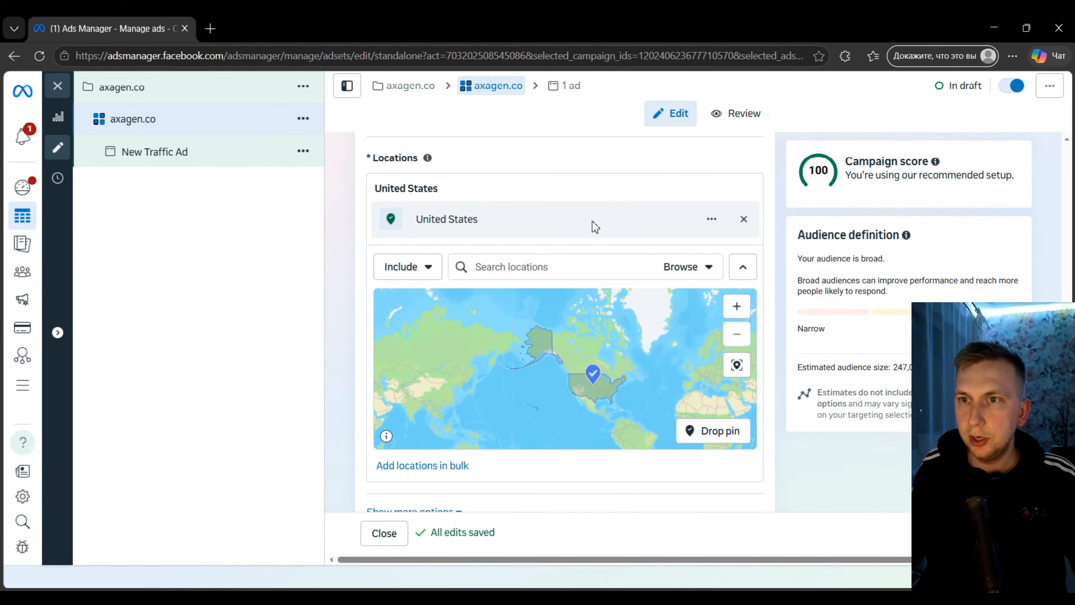
# Reveal the additional audience control options and set the minimum age to 25
pyautogui.scroll(-3, 779, 214)
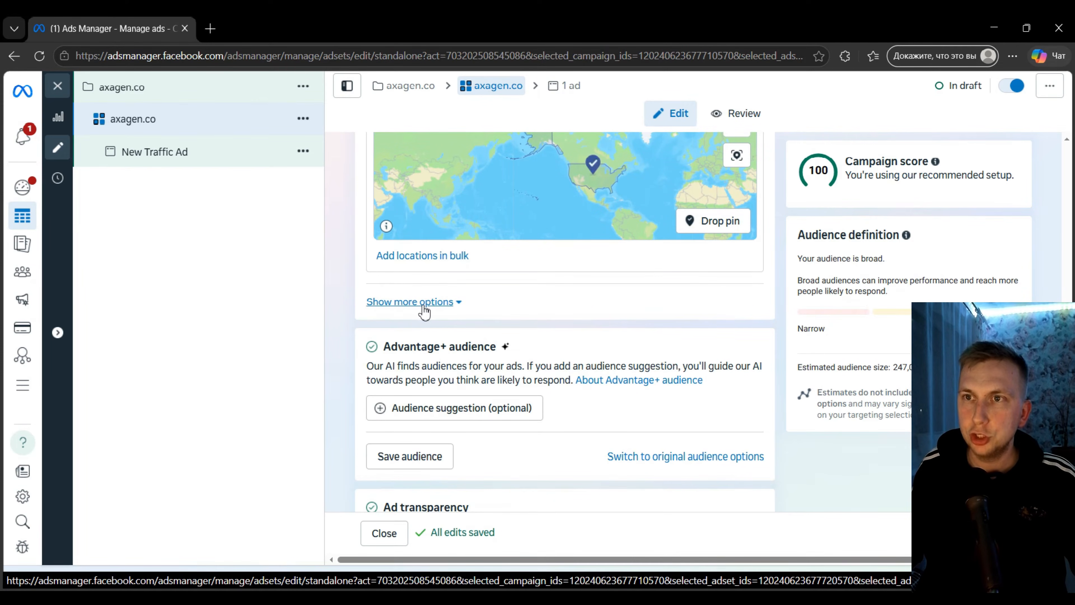
pyautogui.click(450, 312)
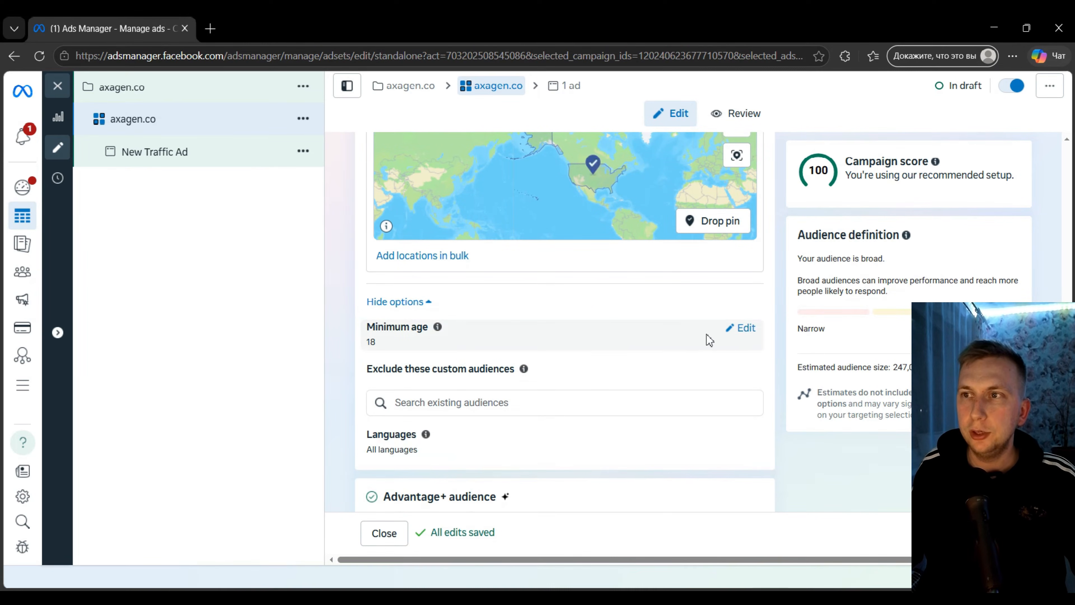
pyautogui.click(753, 333)
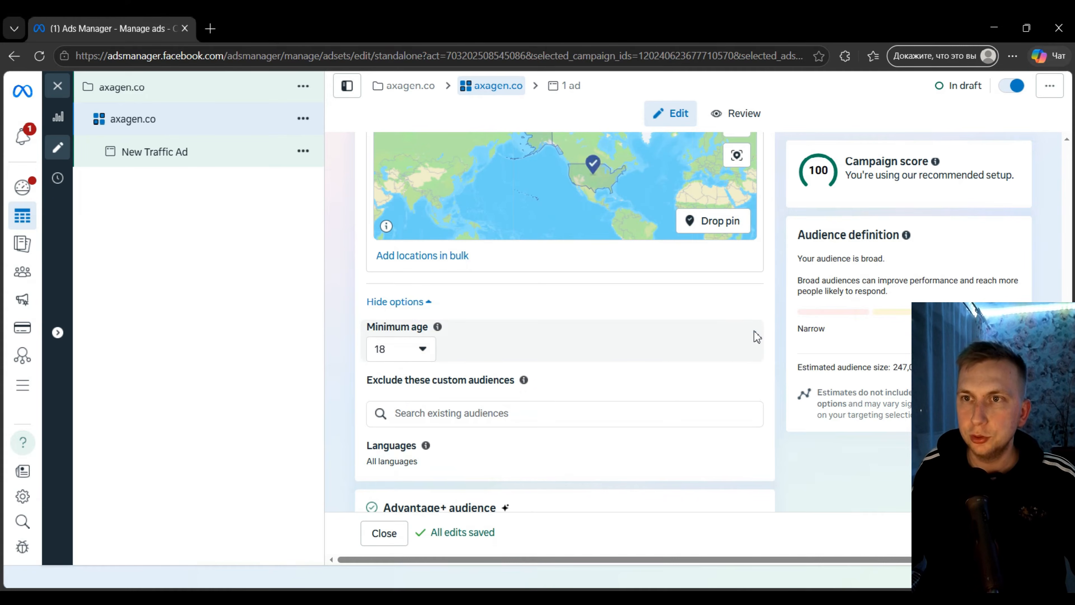
pyautogui.click(416, 361)
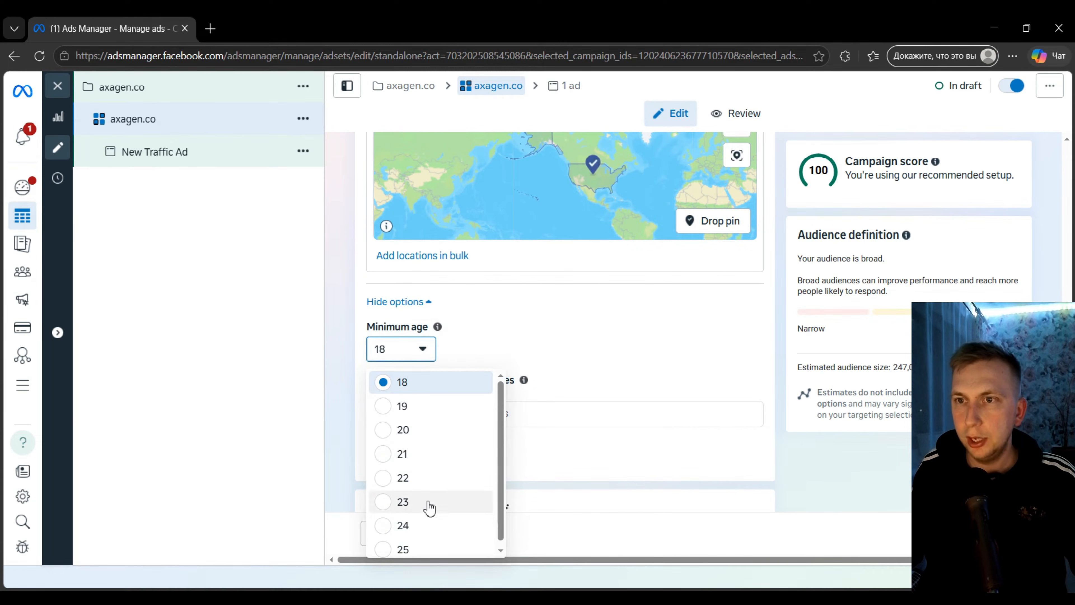
pyautogui.click(427, 550)
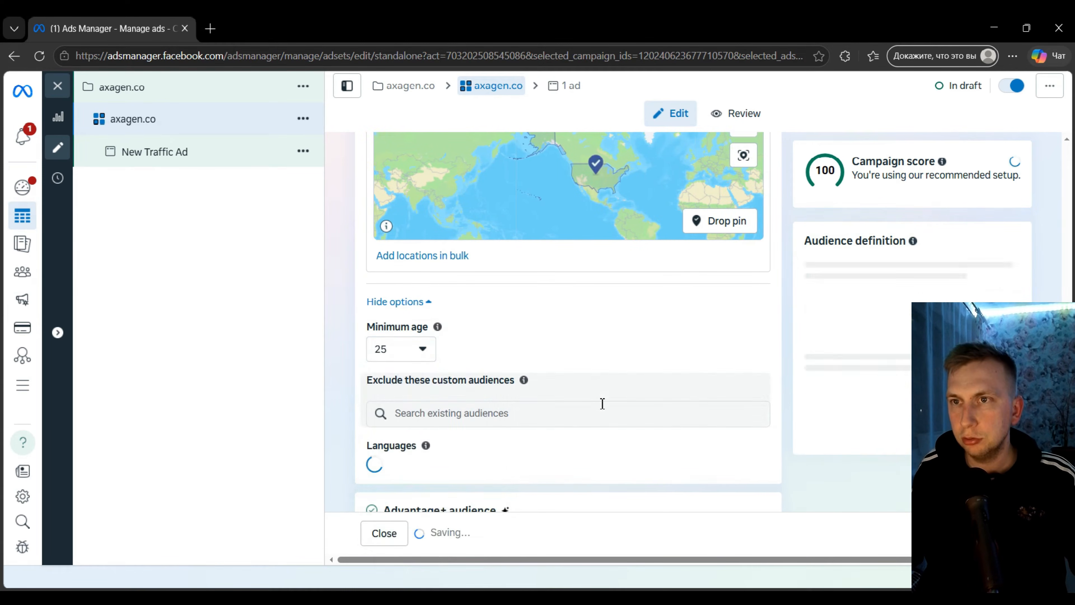
# Check the existing custom audiences available for exclusion without excluding any
pyautogui.scroll(-2, 383, 322)
pyautogui.moveTo(368, 314); pyautogui.dragTo(448, 315)
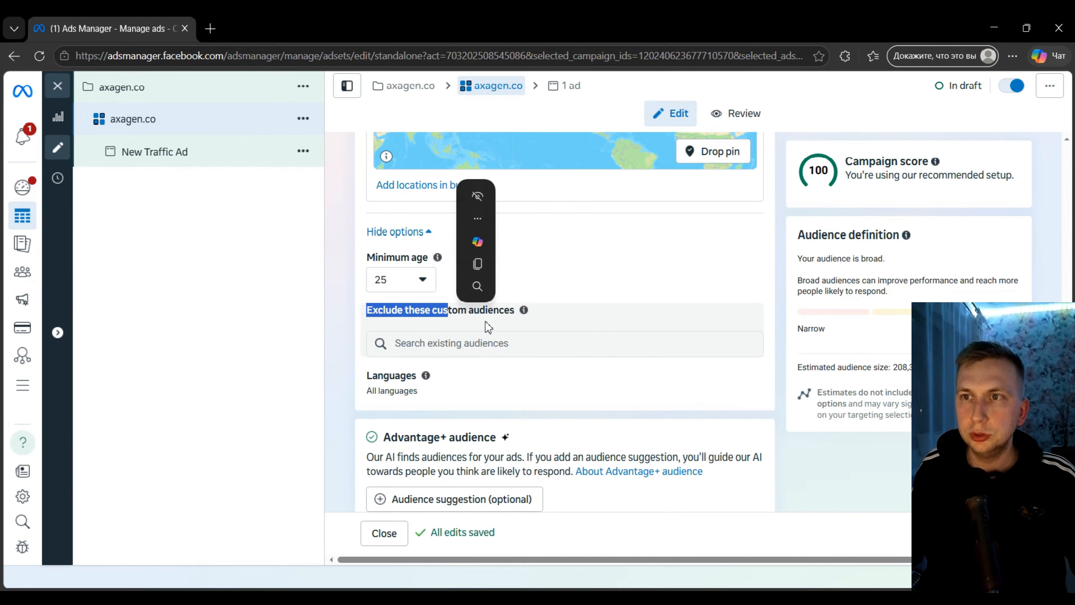
pyautogui.click(494, 311)
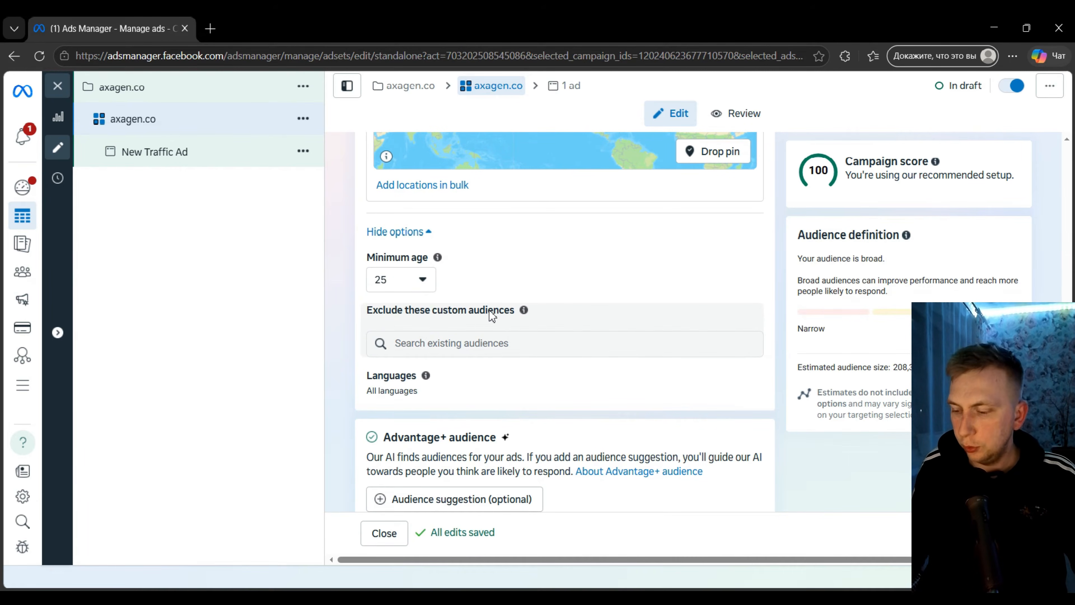
pyautogui.click(525, 345)
pyautogui.write('-s')
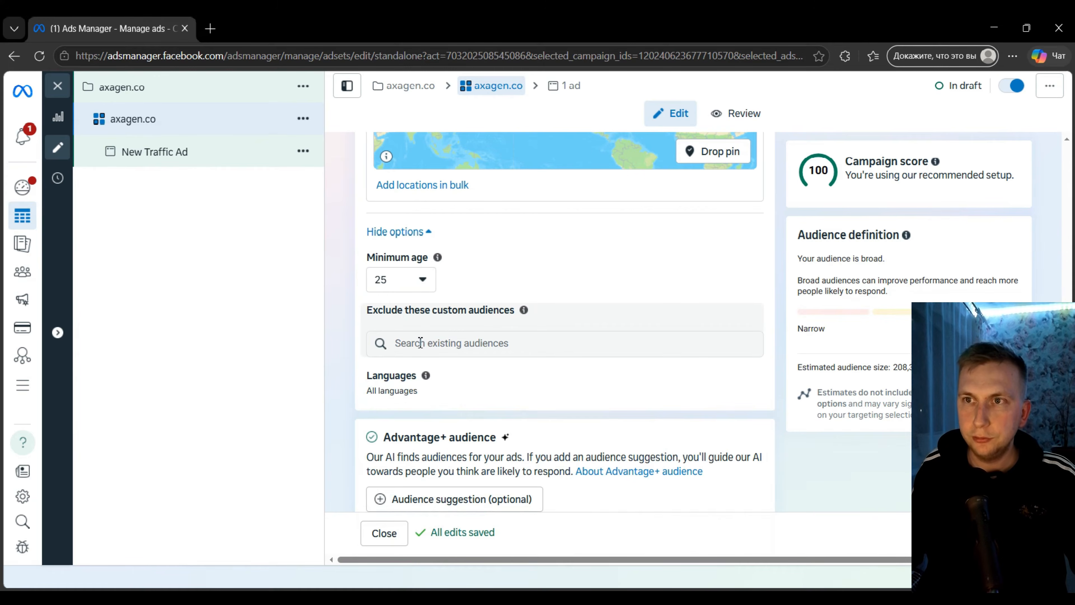
pyautogui.click(420, 342)
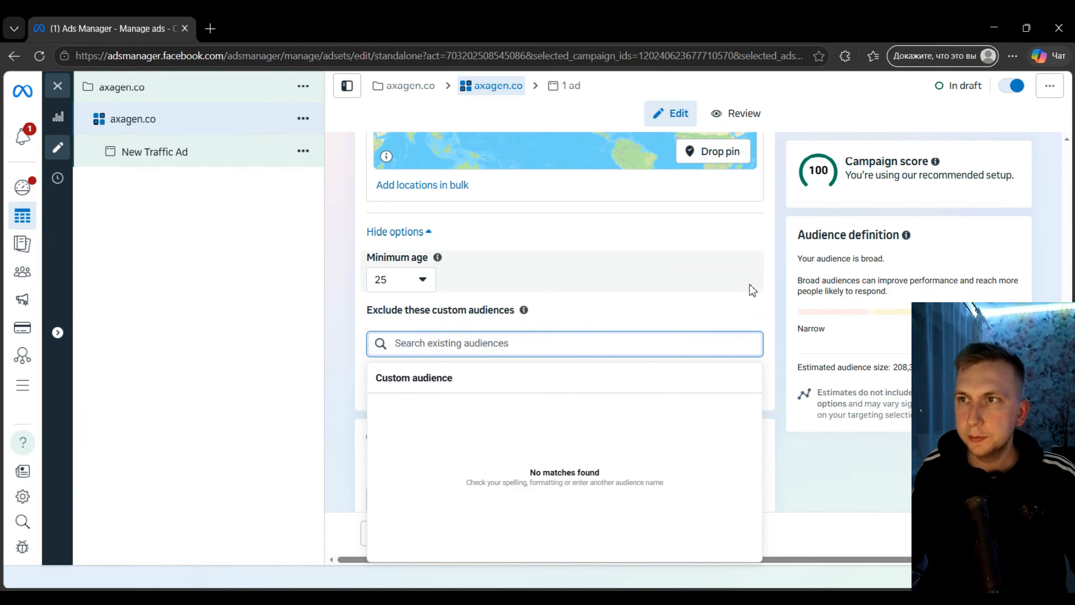
pyautogui.click(766, 283)
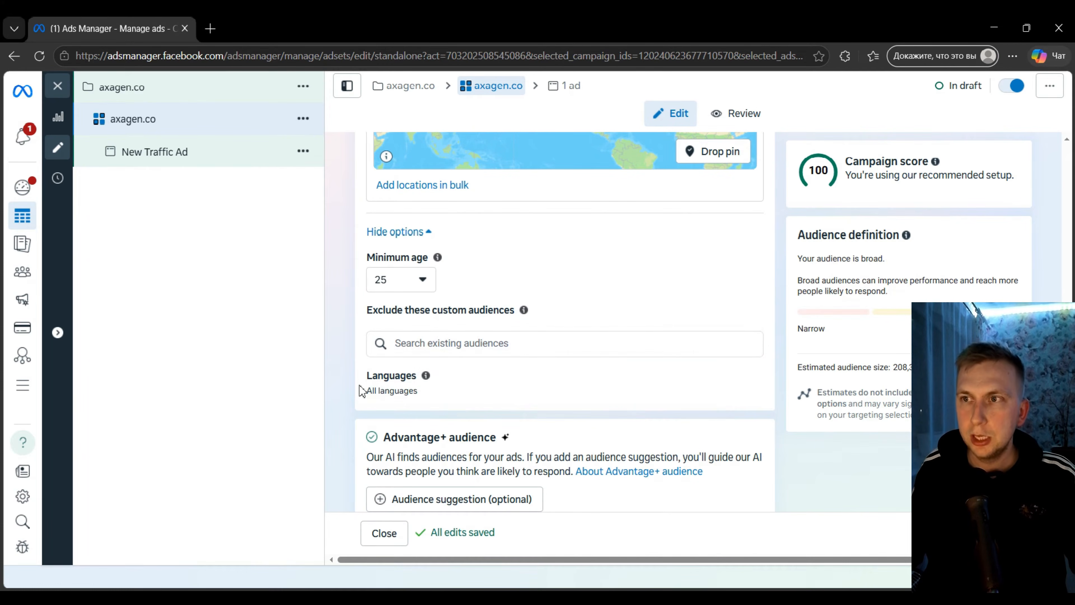
# Open the language targeting for editing and examine its guidance against the selected location, leaving it without a language
pyautogui.click(466, 383)
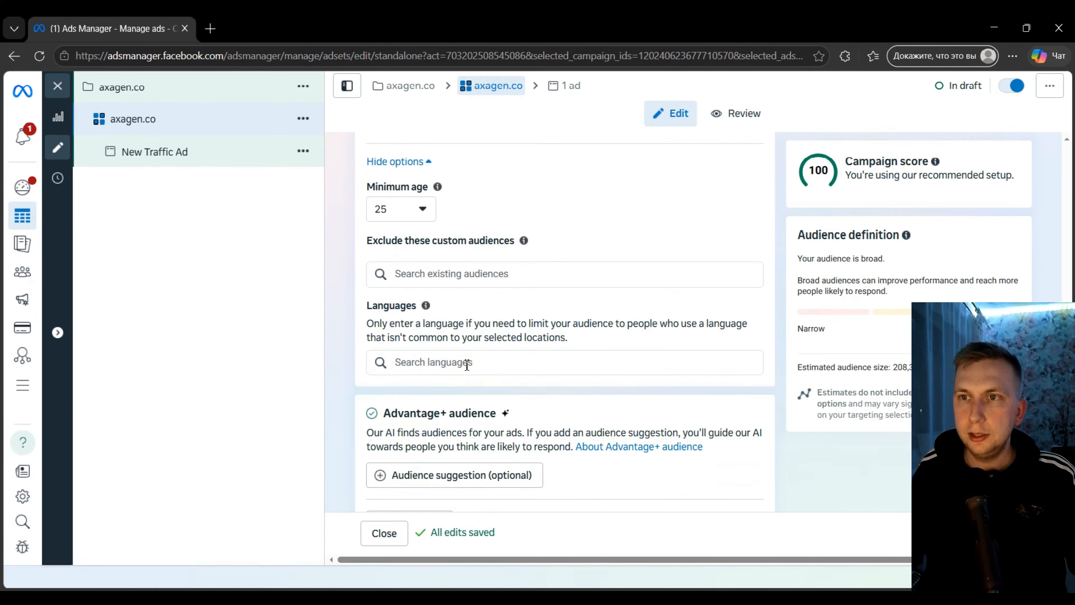
pyautogui.click(467, 365)
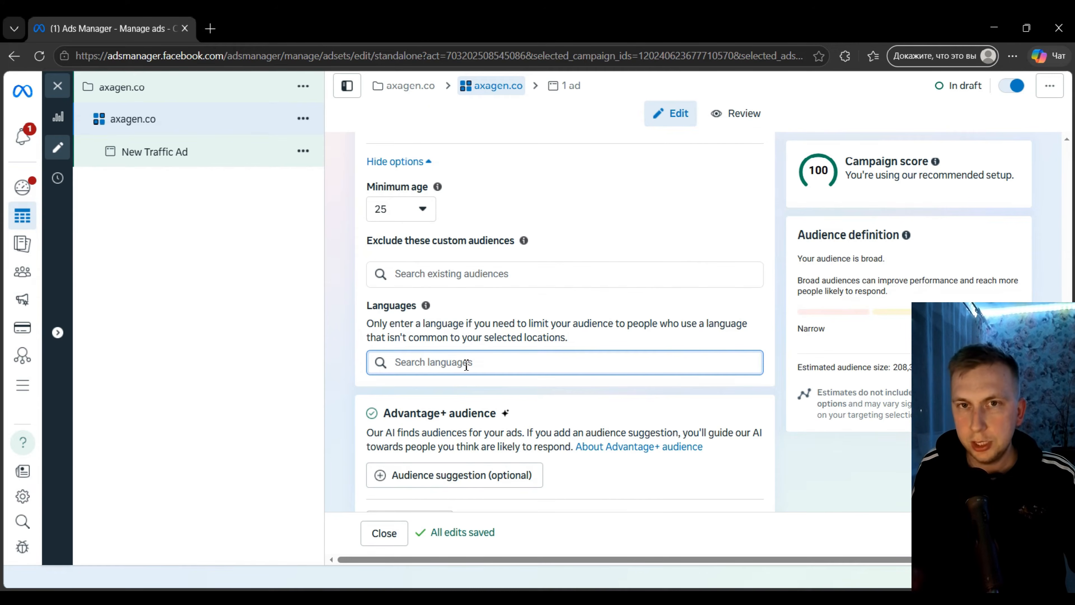
pyautogui.scroll(5, 466, 365)
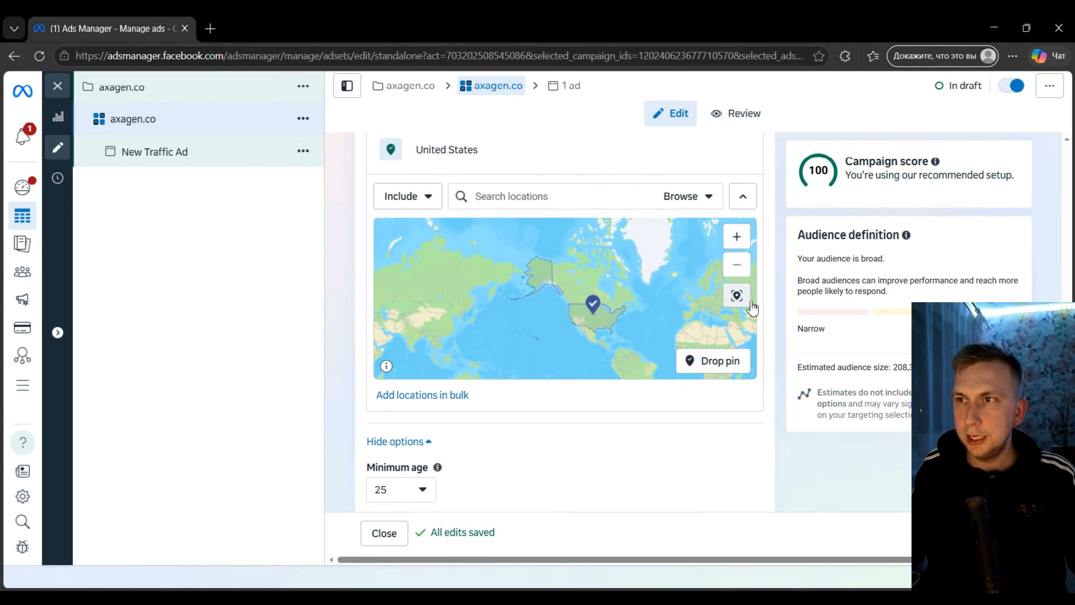
pyautogui.scroll(-5, 764, 341)
pyautogui.click(654, 361)
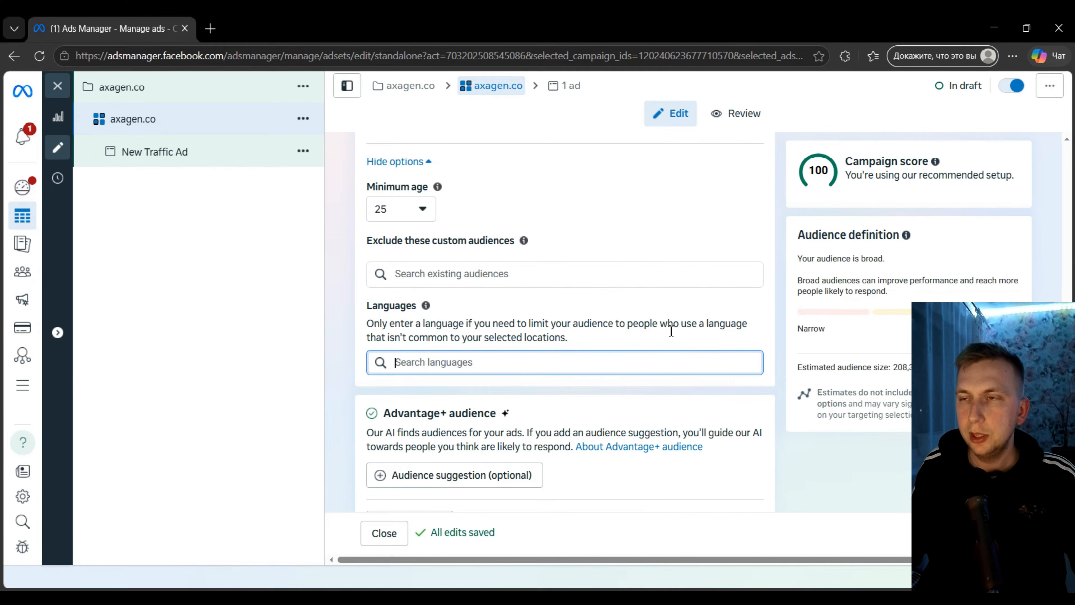
pyautogui.scroll(-2, 676, 331)
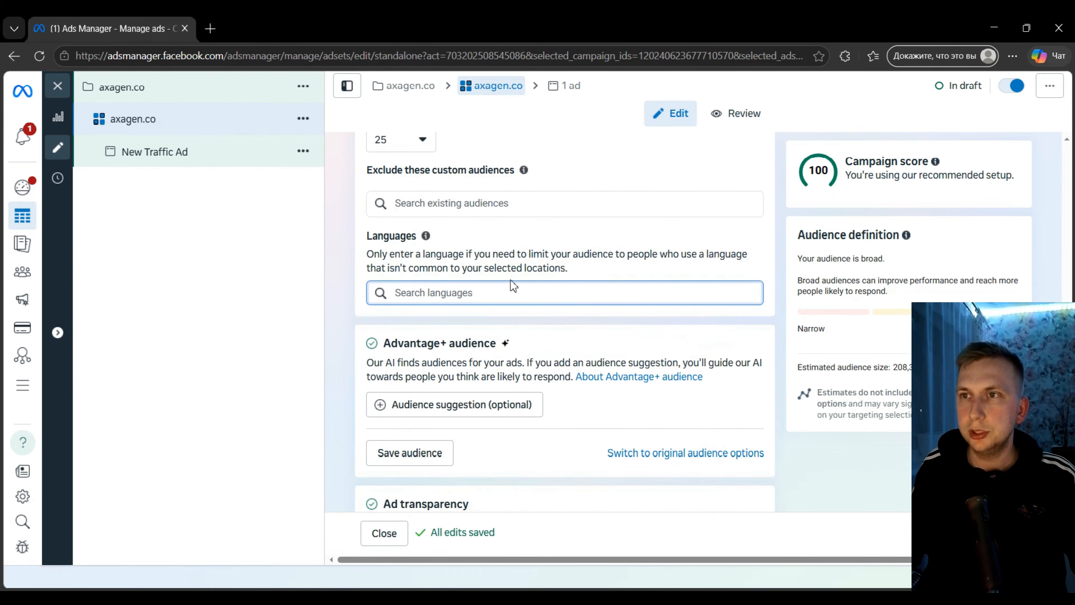
# Open the optional Advantage+ audience suggestion and add the Small business owners behavior to its detailed targeting
pyautogui.scroll(-2, 651, 282)
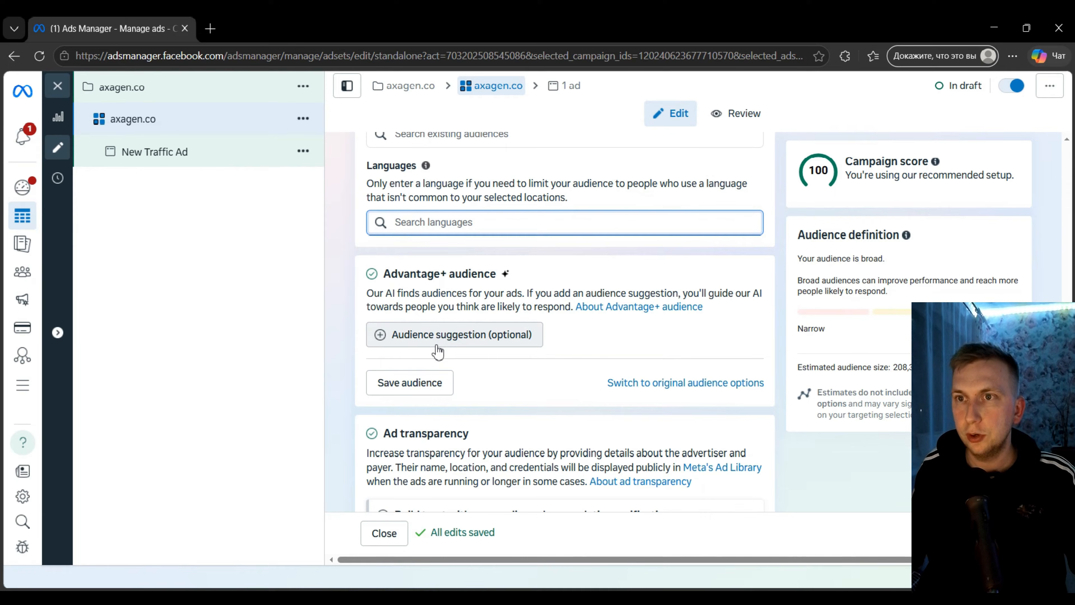
pyautogui.click(500, 343)
pyautogui.scroll(-2, 487, 341)
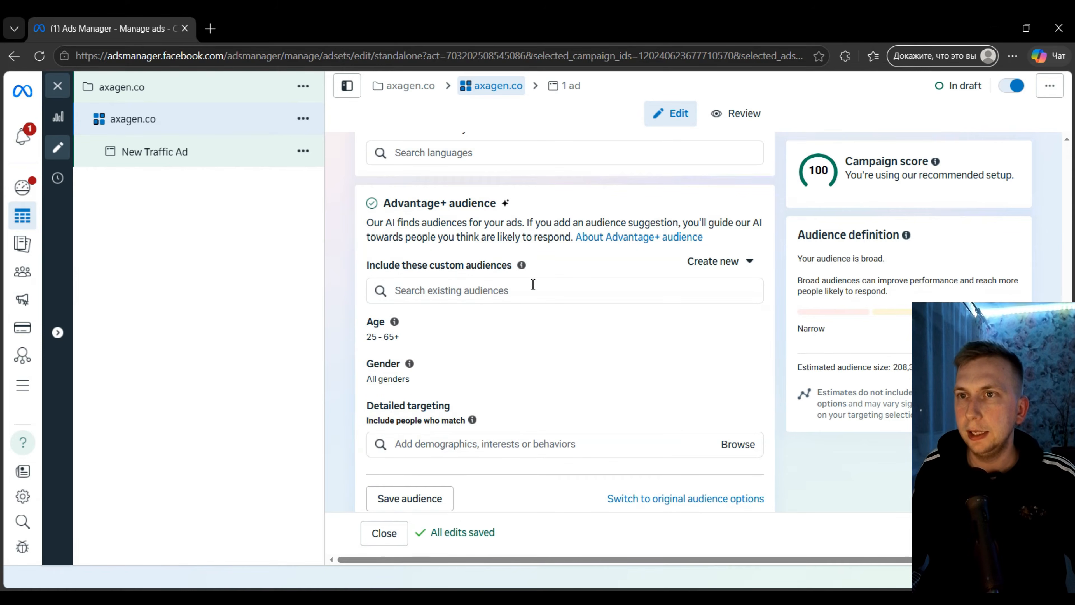
pyautogui.scroll(-2, 409, 374)
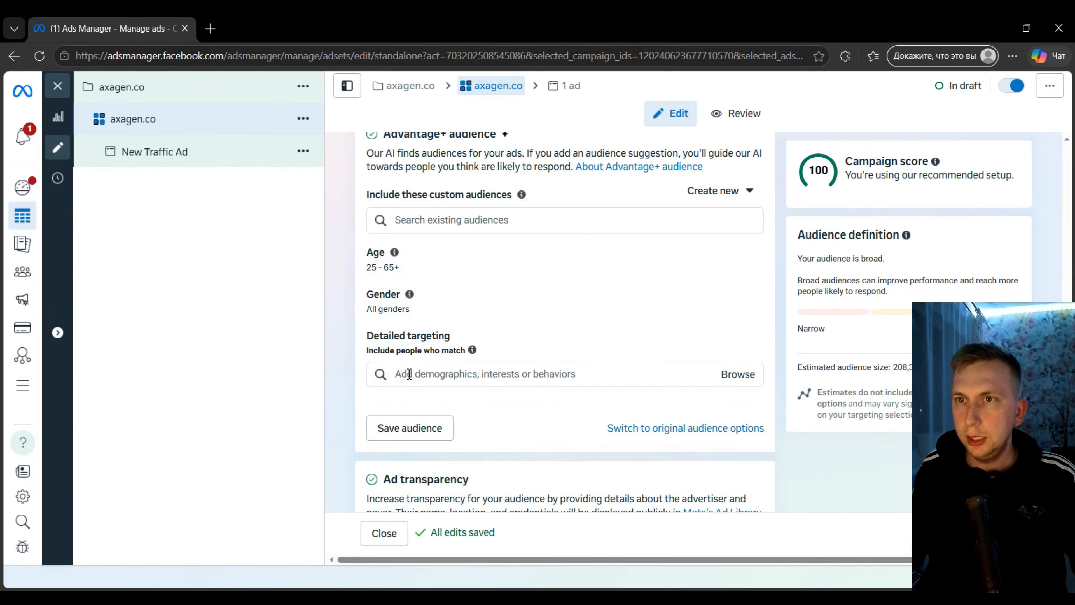
pyautogui.click(459, 374)
pyautogui.write('business owne')
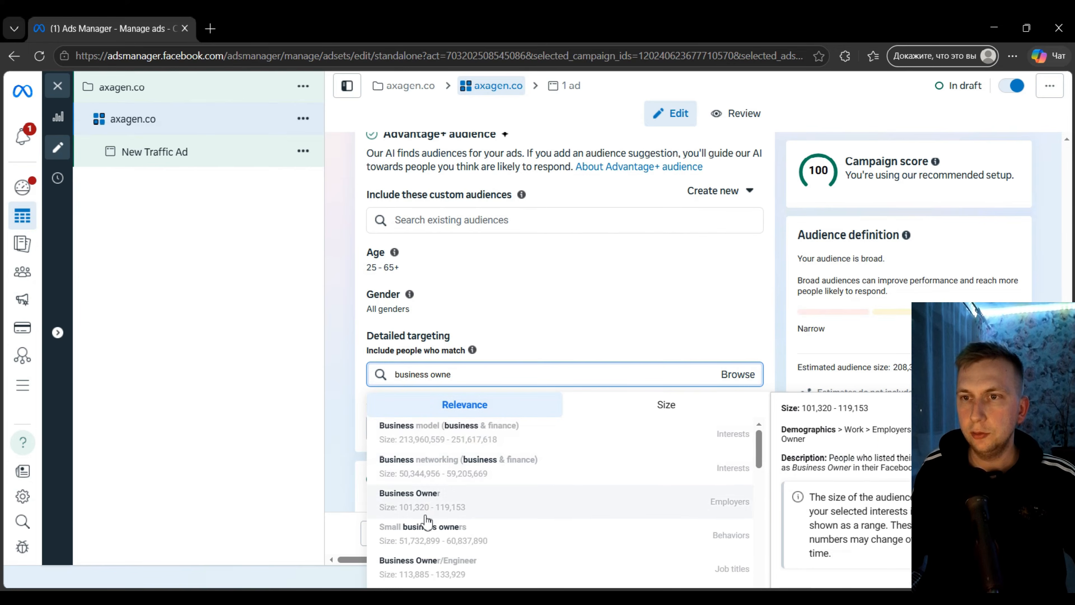
pyautogui.click(492, 542)
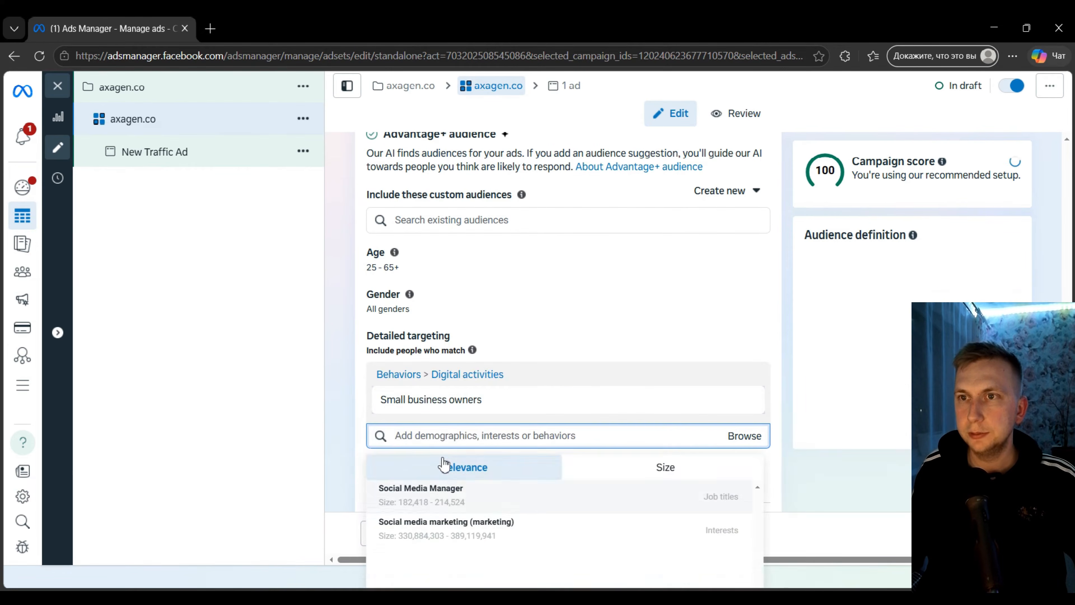
pyautogui.click(781, 302)
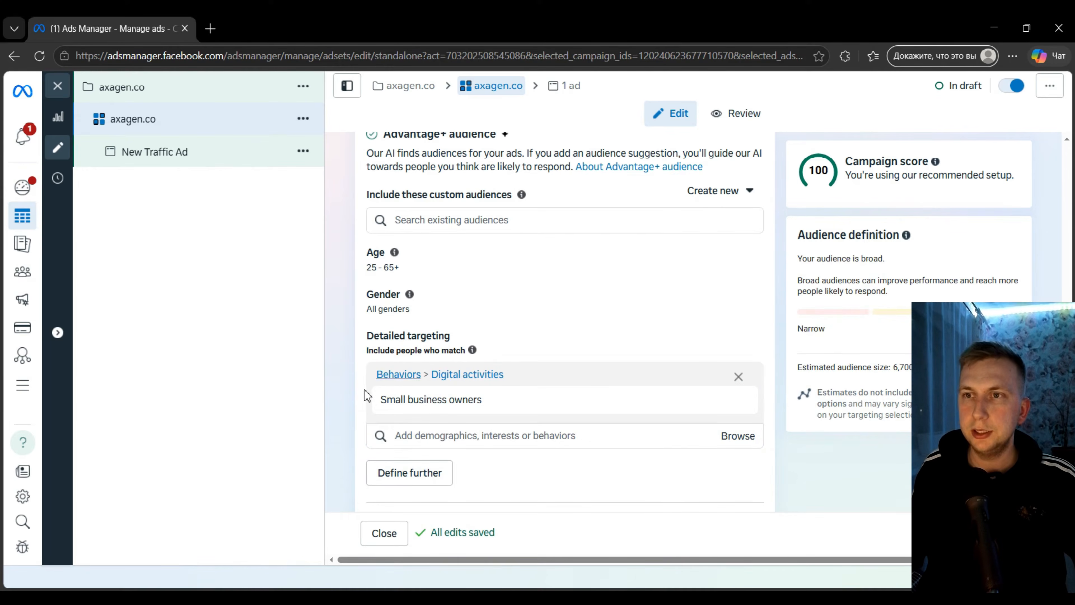
pyautogui.moveTo(381, 411)
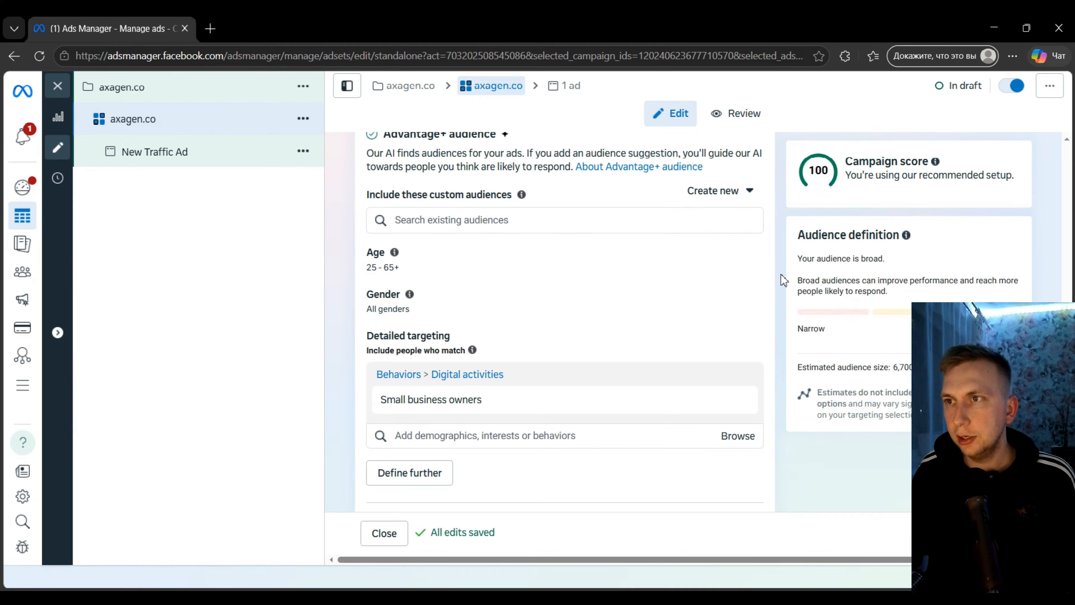
pyautogui.moveTo(533, 413)
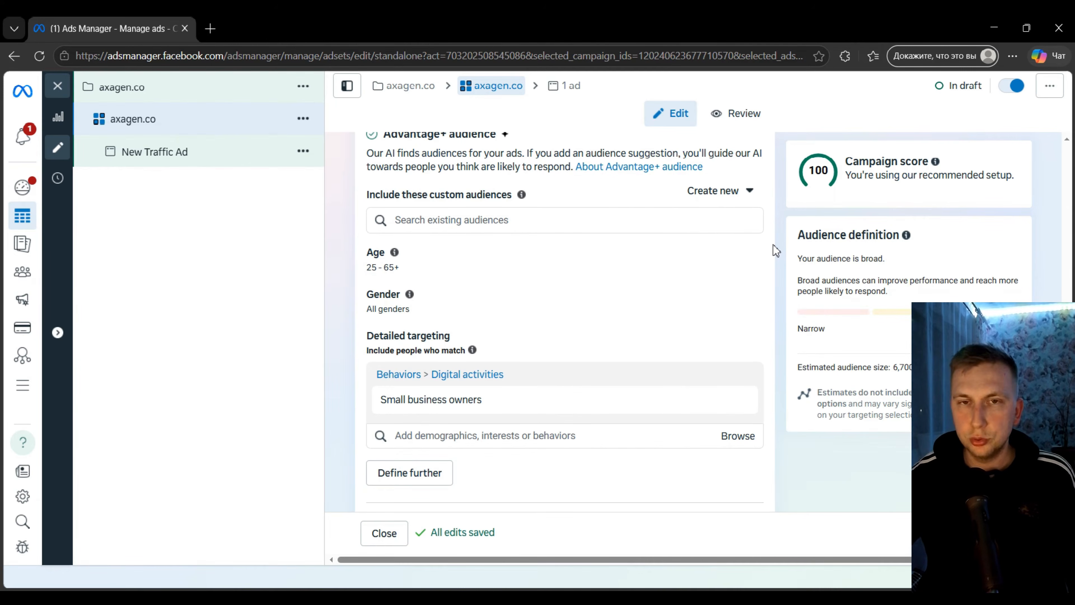
# Examine the ad transparency section and its verification guidance in the ad set
pyautogui.scroll(-5, 715, 260)
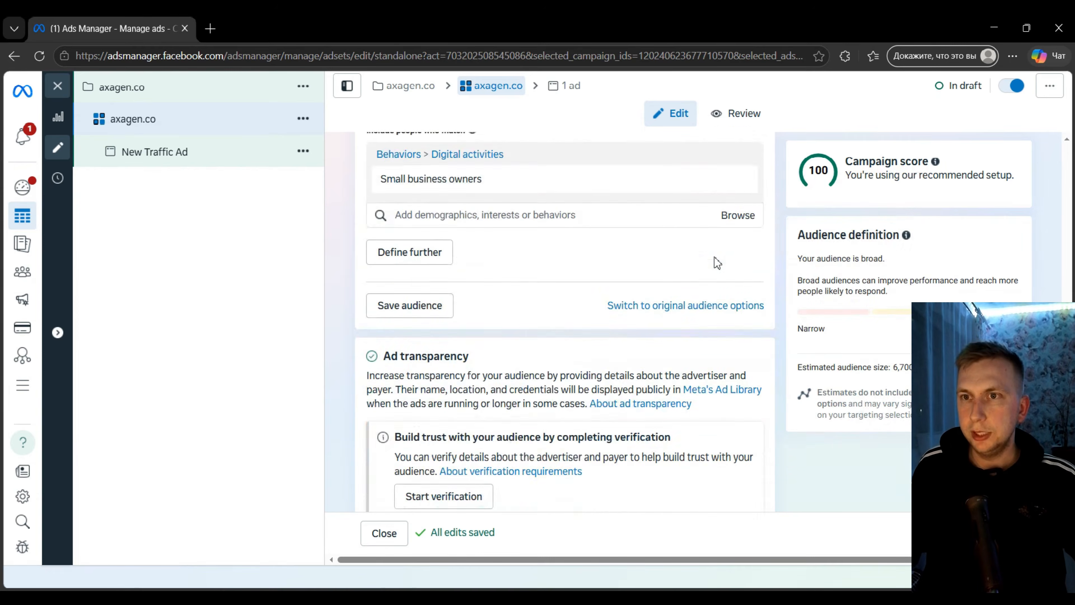
pyautogui.scroll(-3, 550, 275)
pyautogui.tripleClick(383, 231)
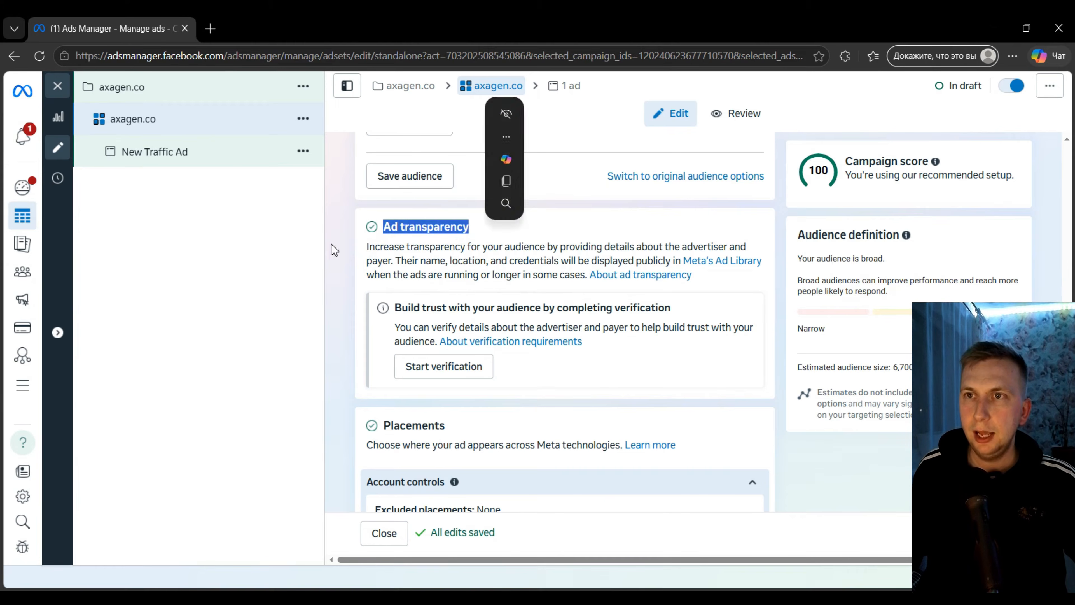
pyautogui.click(428, 227)
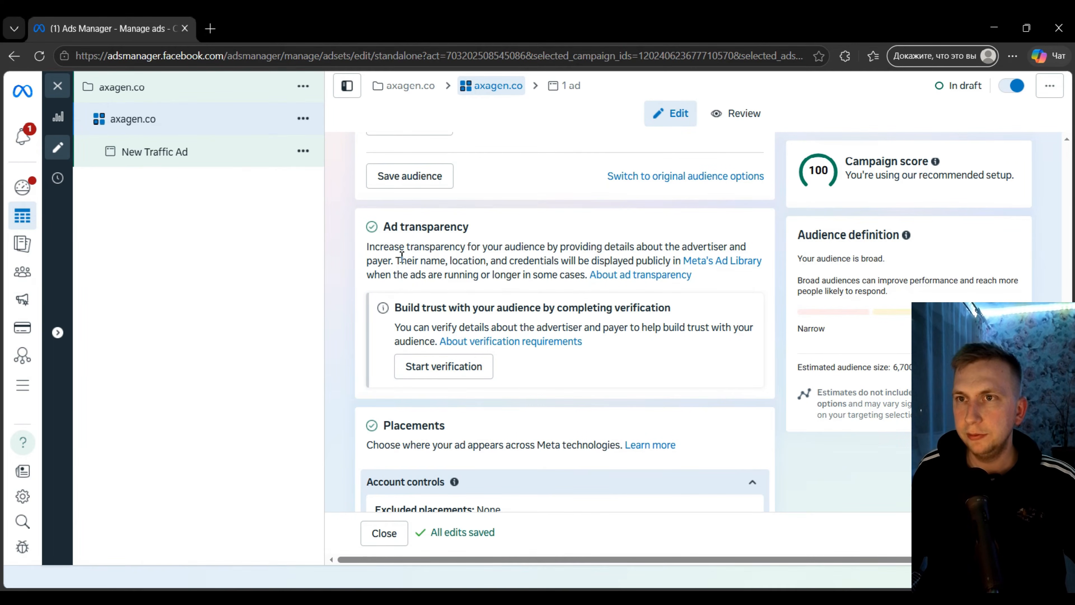
# Try manual placements for the ad set, reviewing the platforms and excluding the Instagram profile feed placement
pyautogui.scroll(-5, 716, 248)
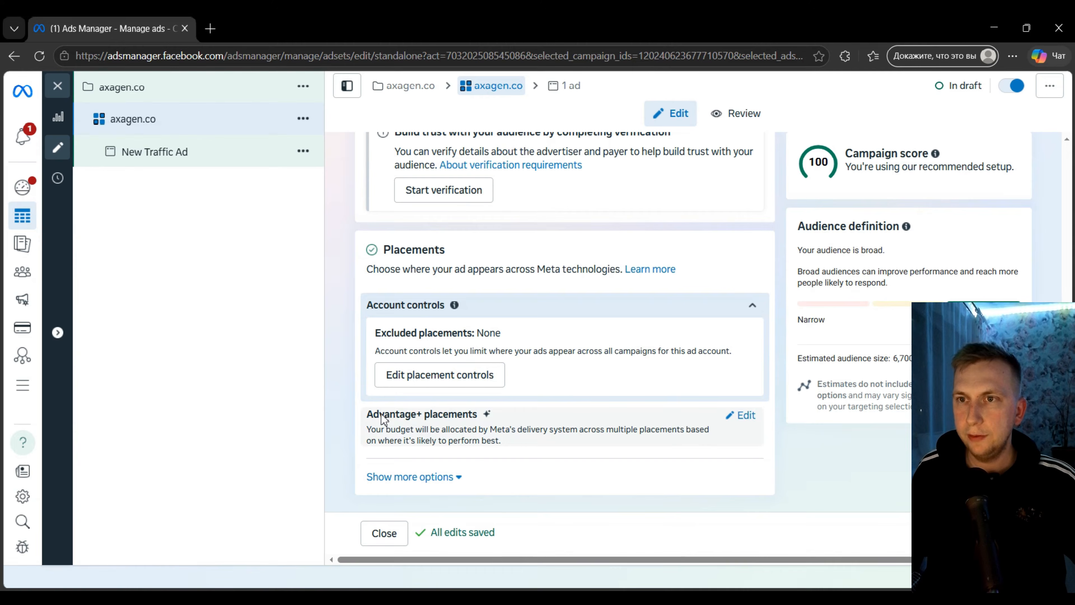
pyautogui.click(747, 415)
pyautogui.scroll(-1, 612, 320)
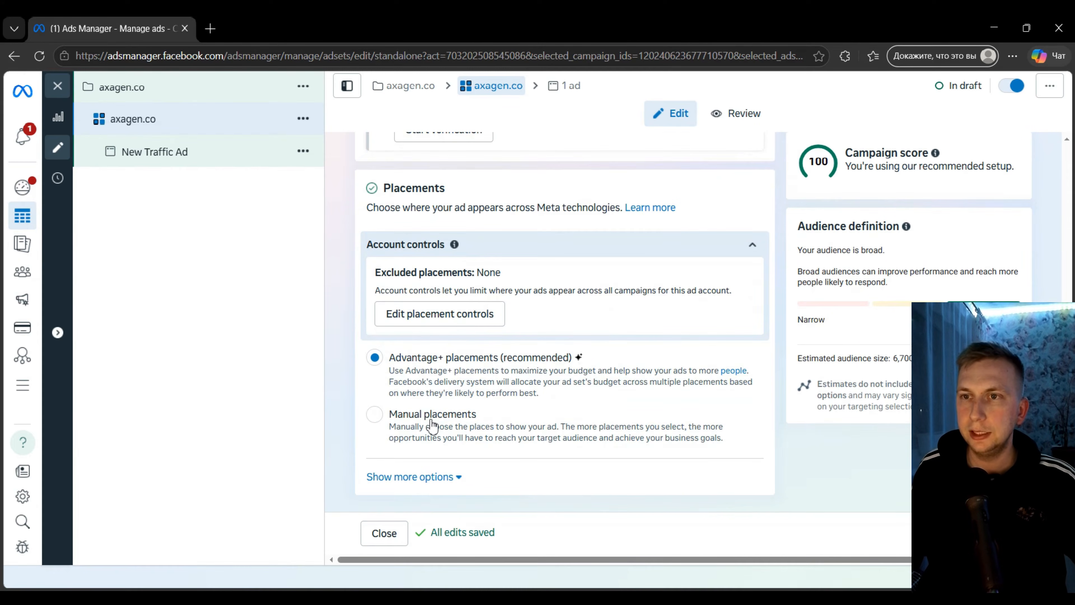
pyautogui.click(407, 413)
pyautogui.scroll(-4, 408, 398)
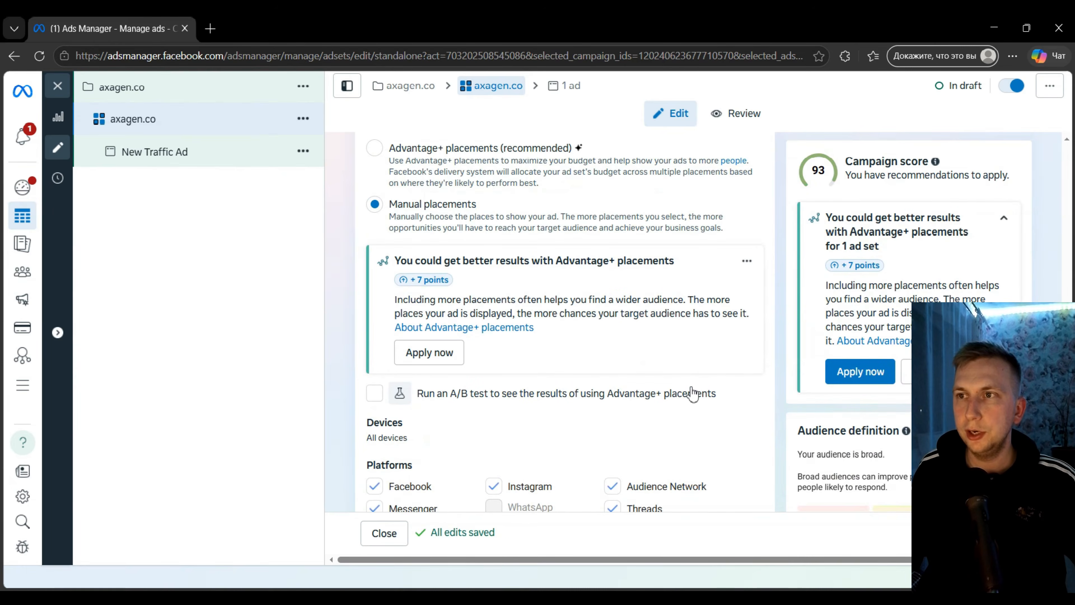
pyautogui.scroll(-4, 692, 394)
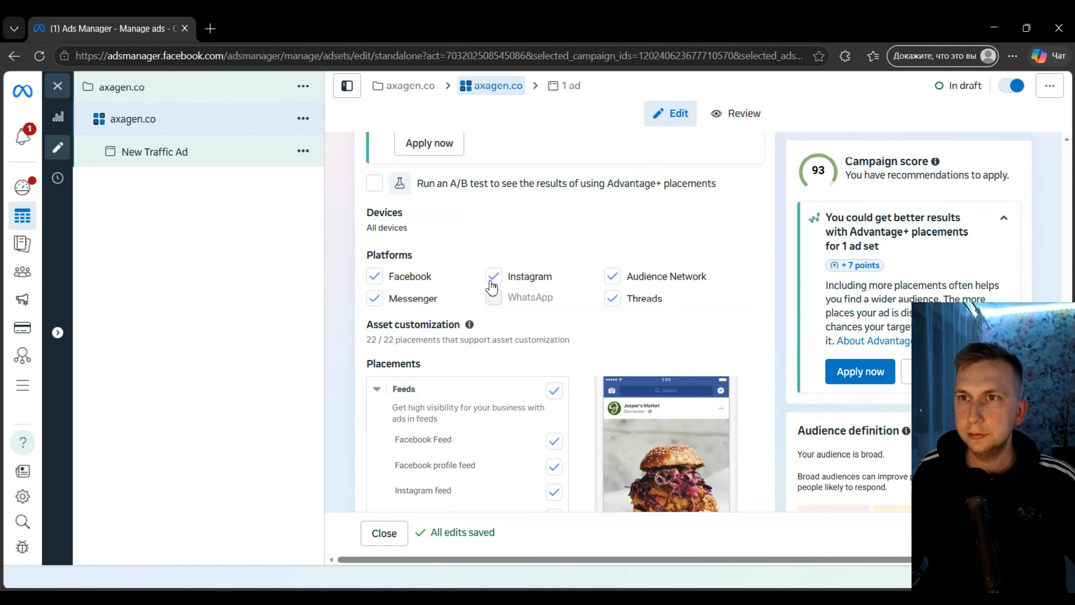
pyautogui.click(614, 301)
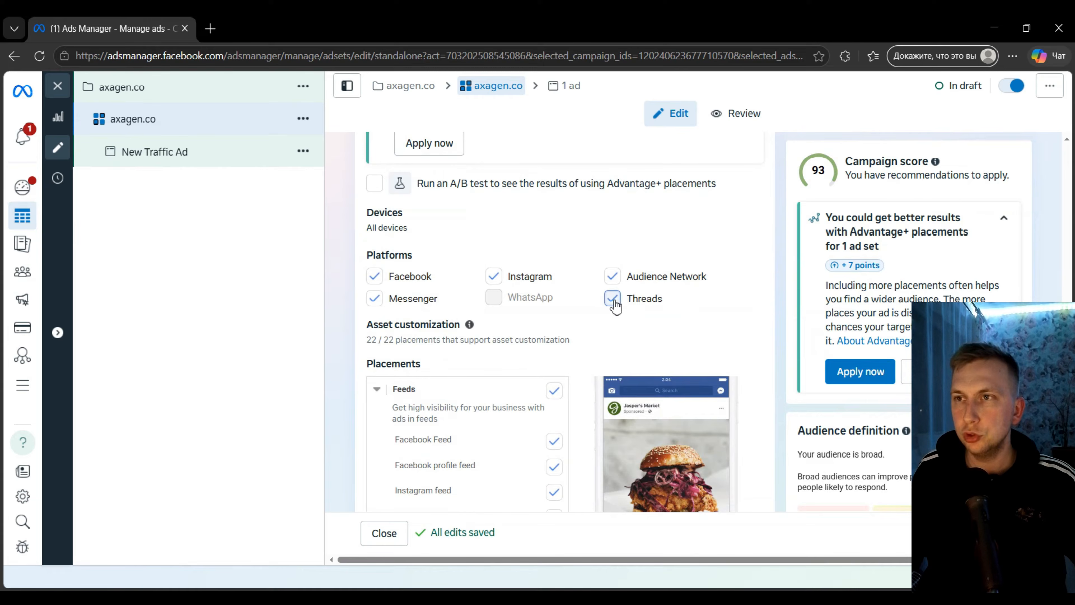
pyautogui.scroll(2, 600, 404)
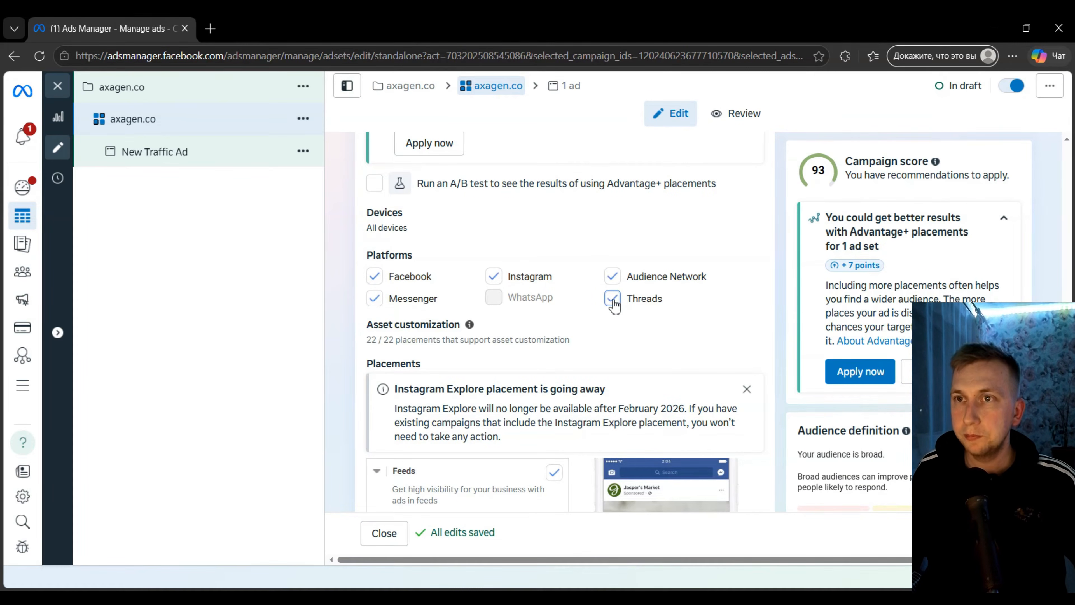
pyautogui.scroll(-5, 614, 303)
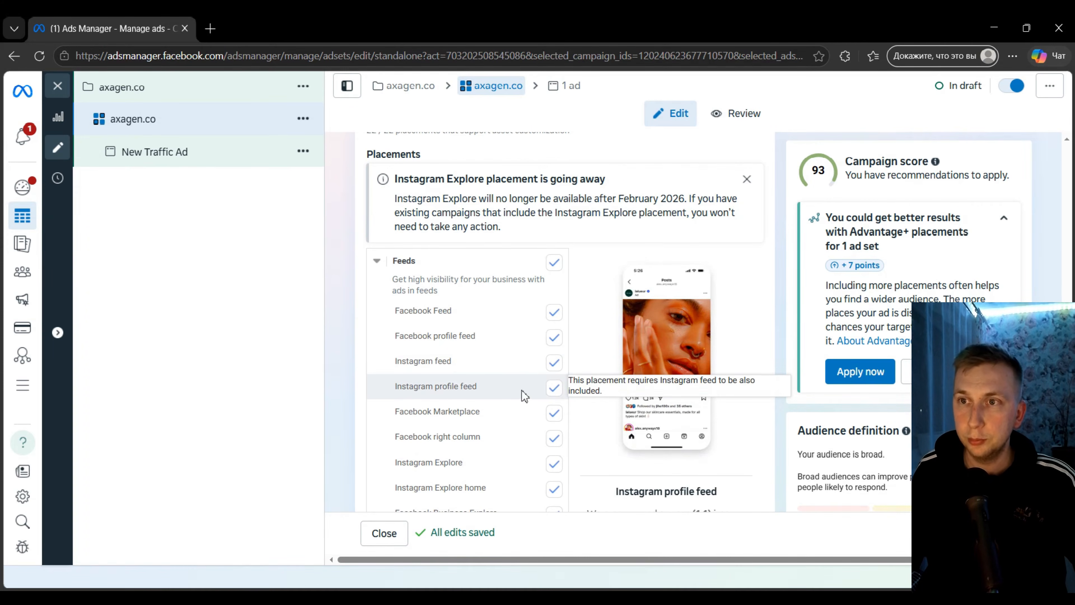
pyautogui.click(558, 393)
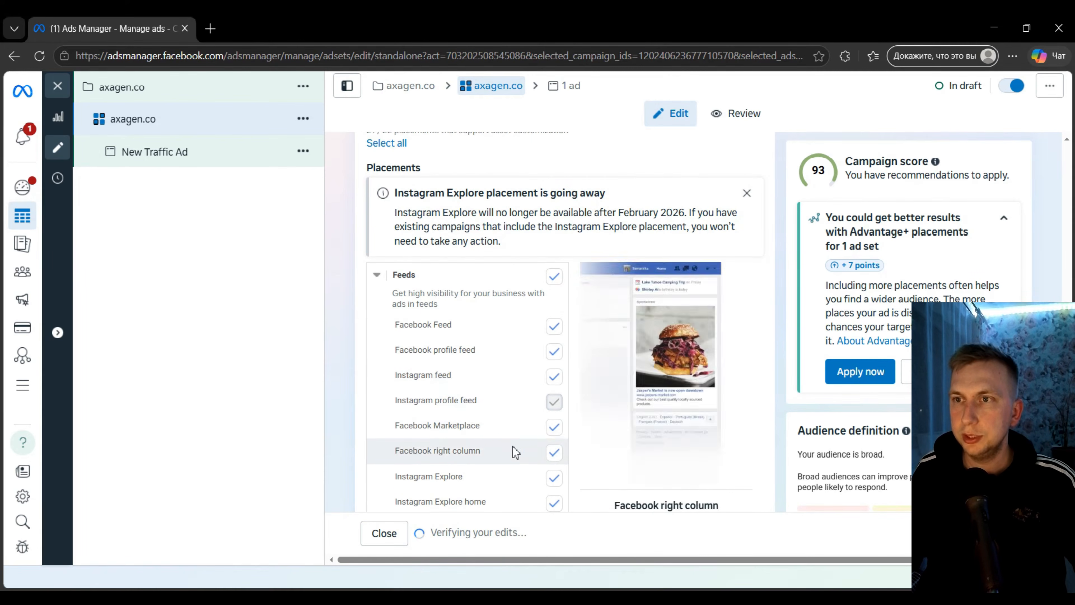
# Switch the ad set back to the recommended Advantage+ placements
pyautogui.scroll(5, 607, 403)
pyautogui.scroll(3, 451, 360)
pyautogui.scroll(3, 451, 361)
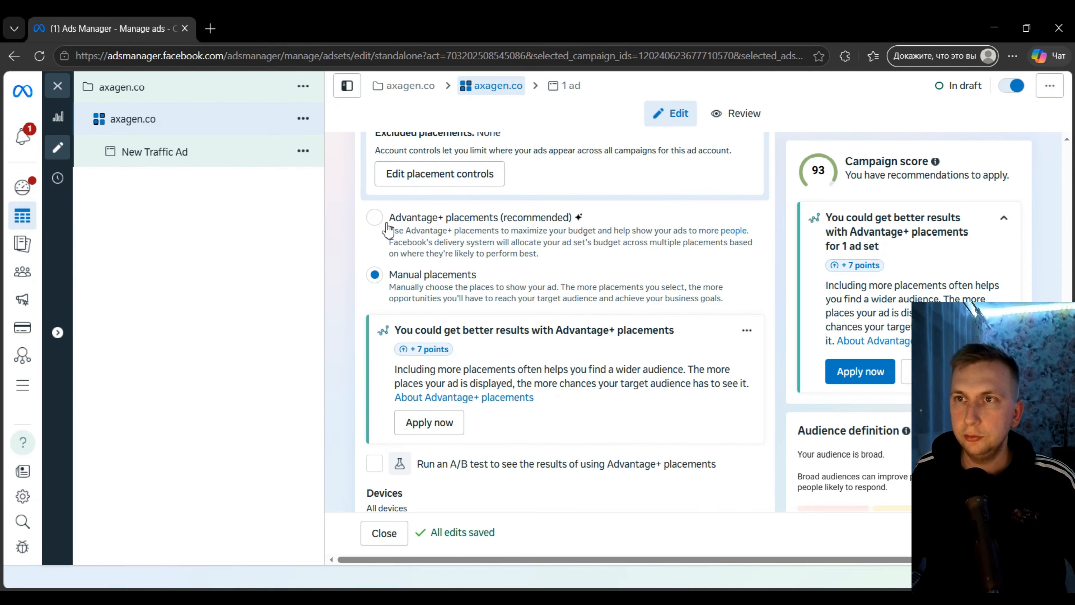
pyautogui.click(387, 225)
pyautogui.scroll(3, 738, 279)
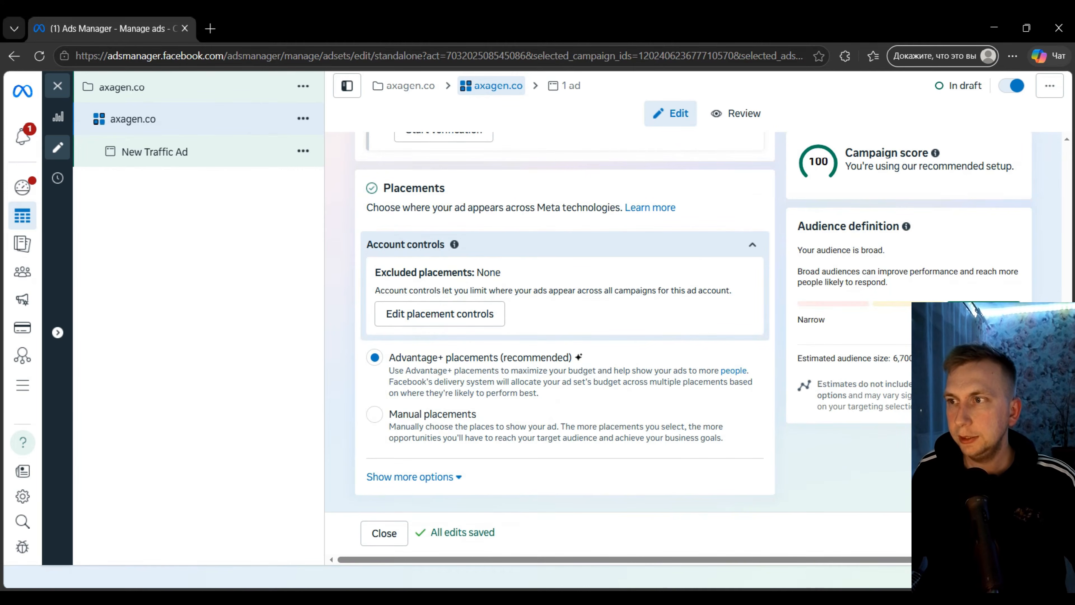
# Continue to the ad level and rename the ad to "axagen.co reel video"
pyautogui.click(1014, 533)
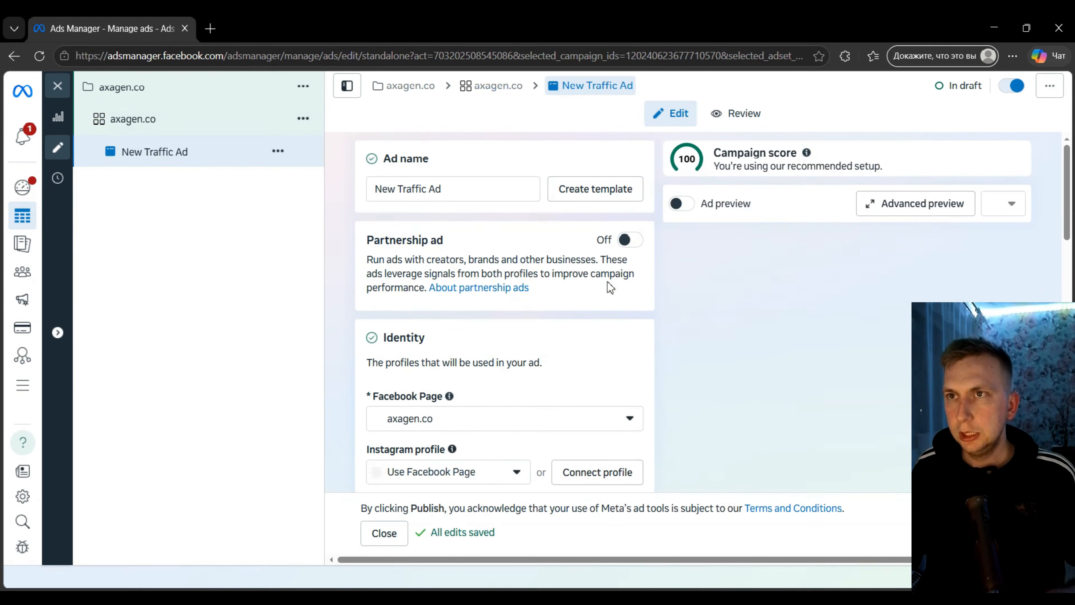
pyautogui.tripleClick(461, 187)
pyautogui.press('BackSpace')
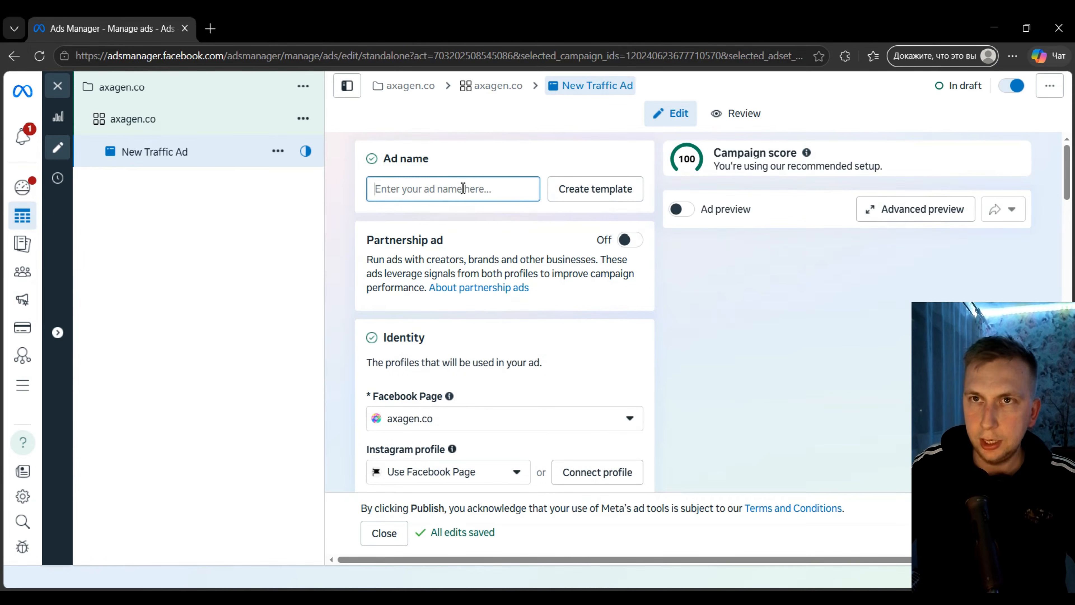
pyautogui.write('ax')
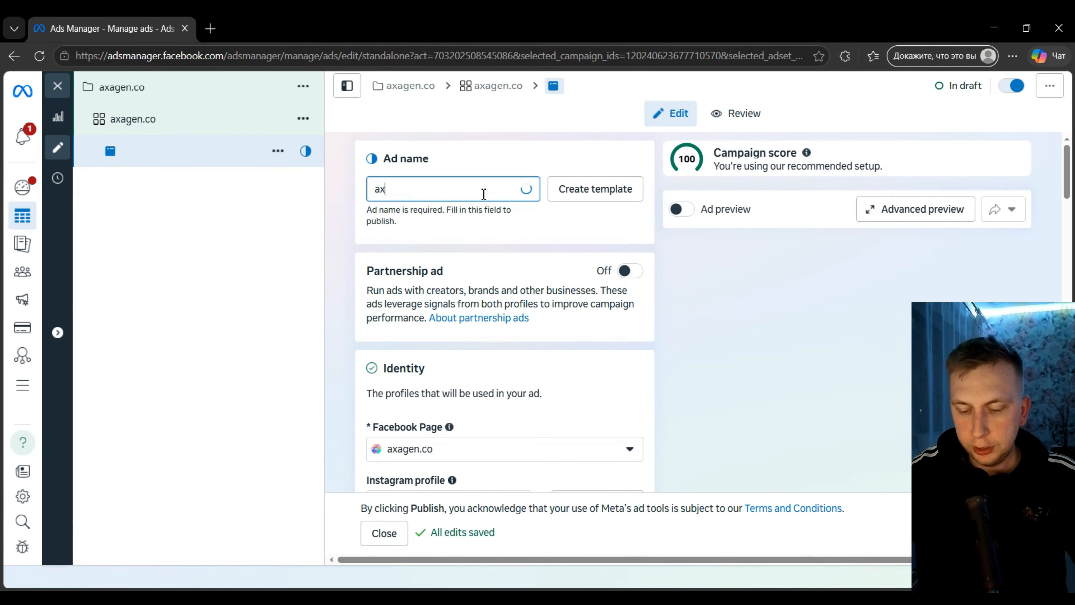
pyautogui.write('agen.co')
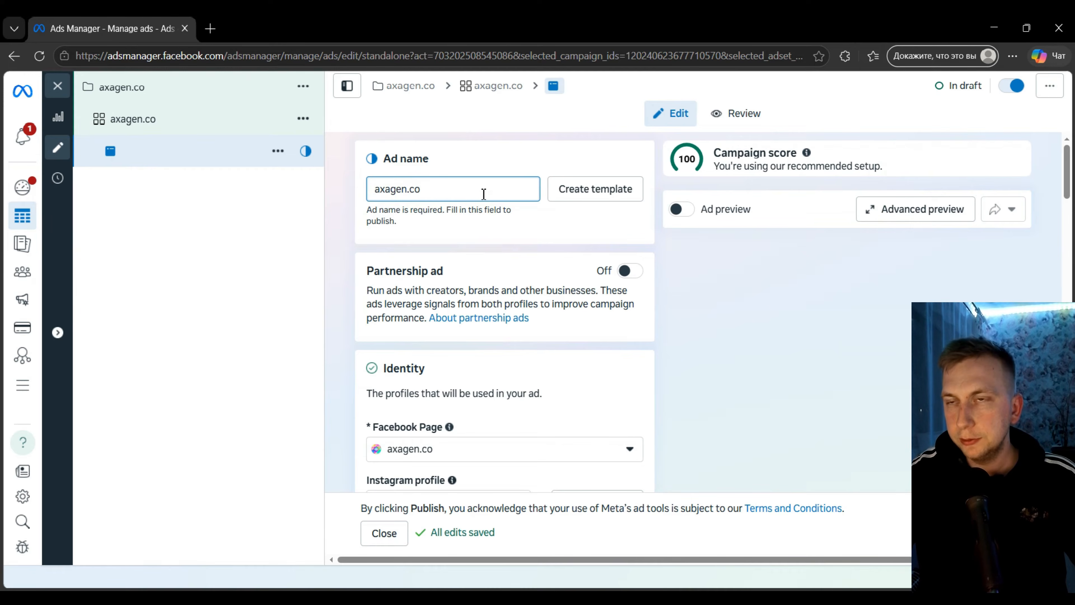
pyautogui.write(' reel video')
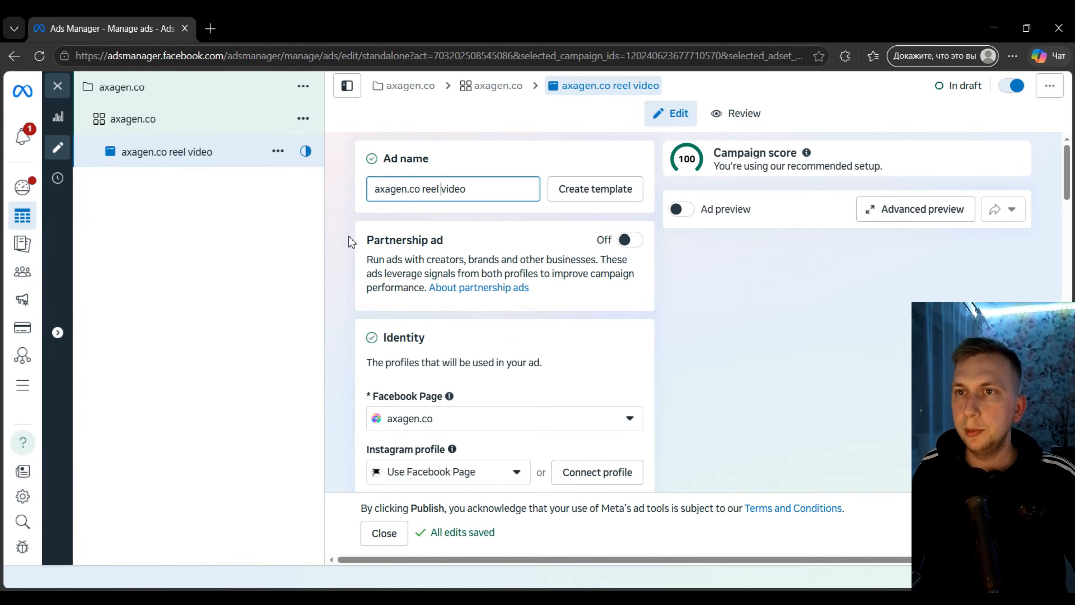
# Examine the Partnership ad option and its description, leaving it off
pyautogui.moveTo(351, 242); pyautogui.dragTo(458, 253)
pyautogui.scroll(-2, 529, 251)
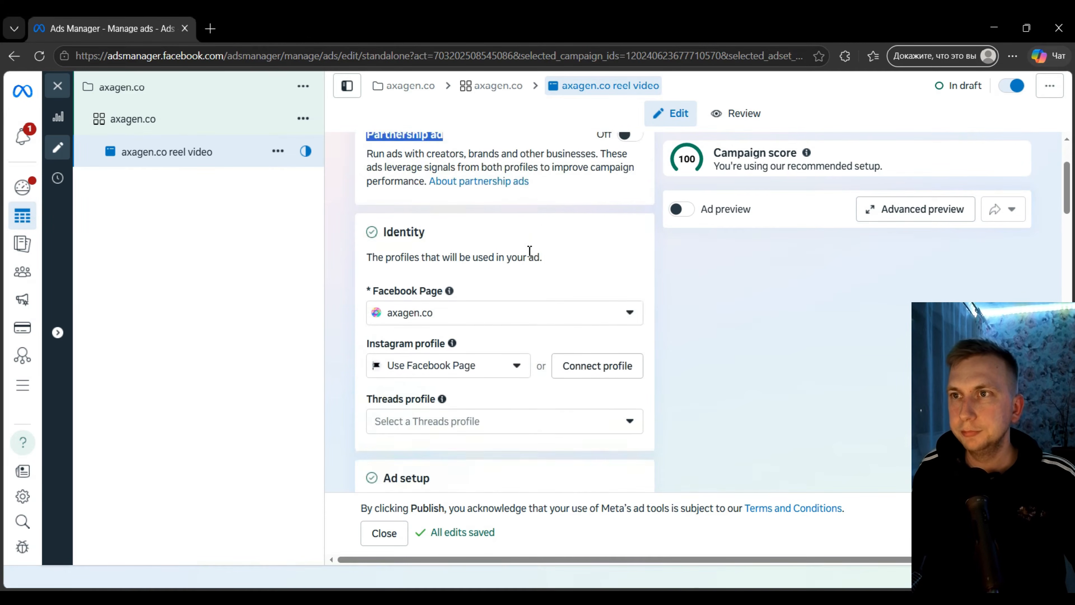
pyautogui.scroll(2, 530, 251)
pyautogui.click(582, 270)
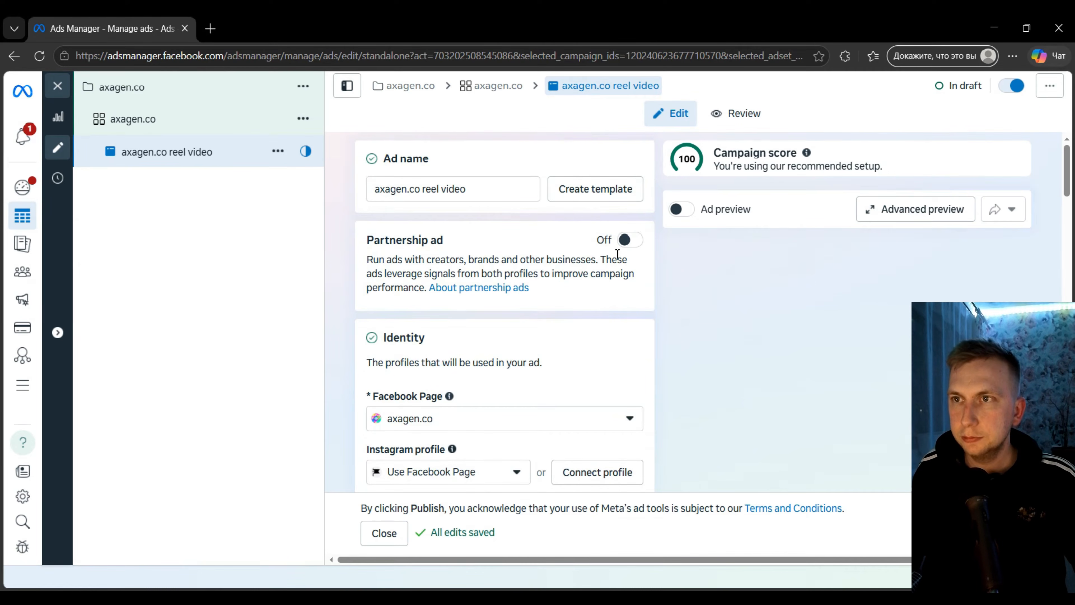
# Review the ad's identity profiles and set the Threads profile to Use Facebook Page
pyautogui.scroll(-2, 511, 269)
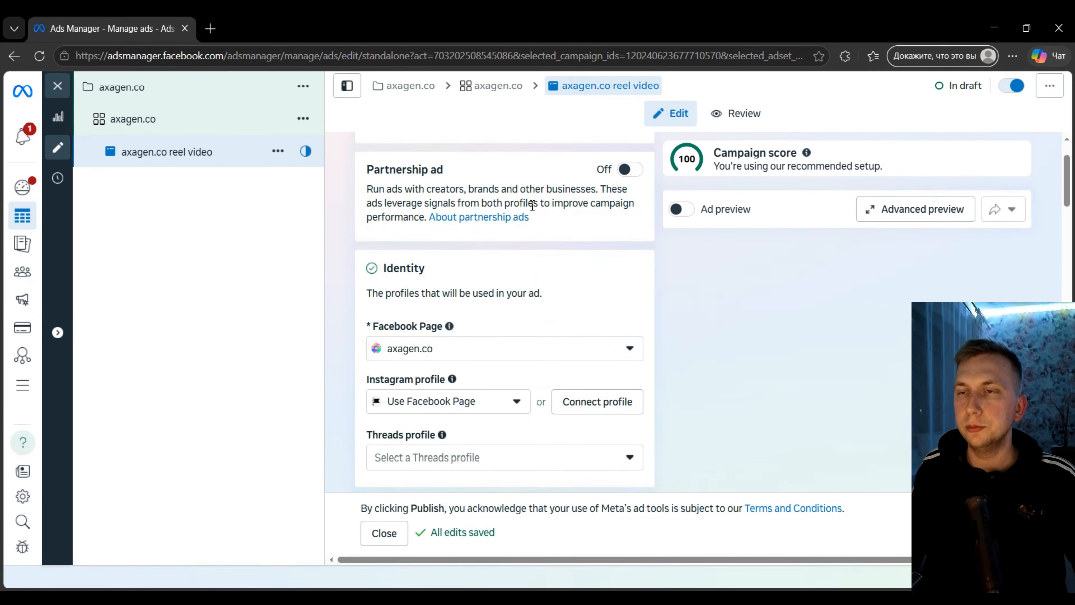
pyautogui.scroll(-2, 532, 206)
pyautogui.moveTo(369, 257); pyautogui.dragTo(448, 263)
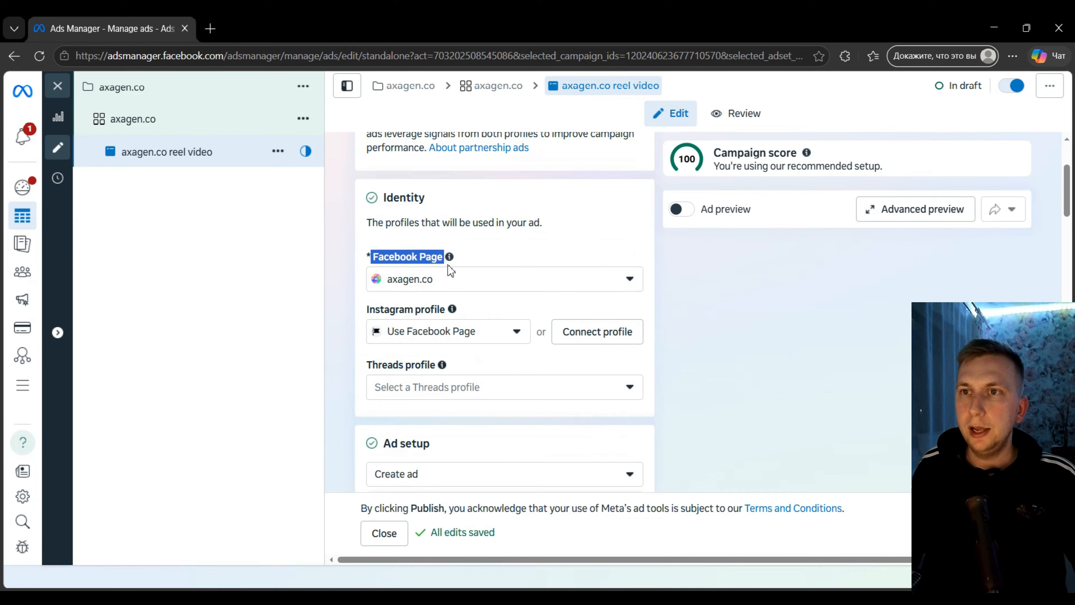
pyautogui.click(546, 256)
pyautogui.scroll(-2, 539, 291)
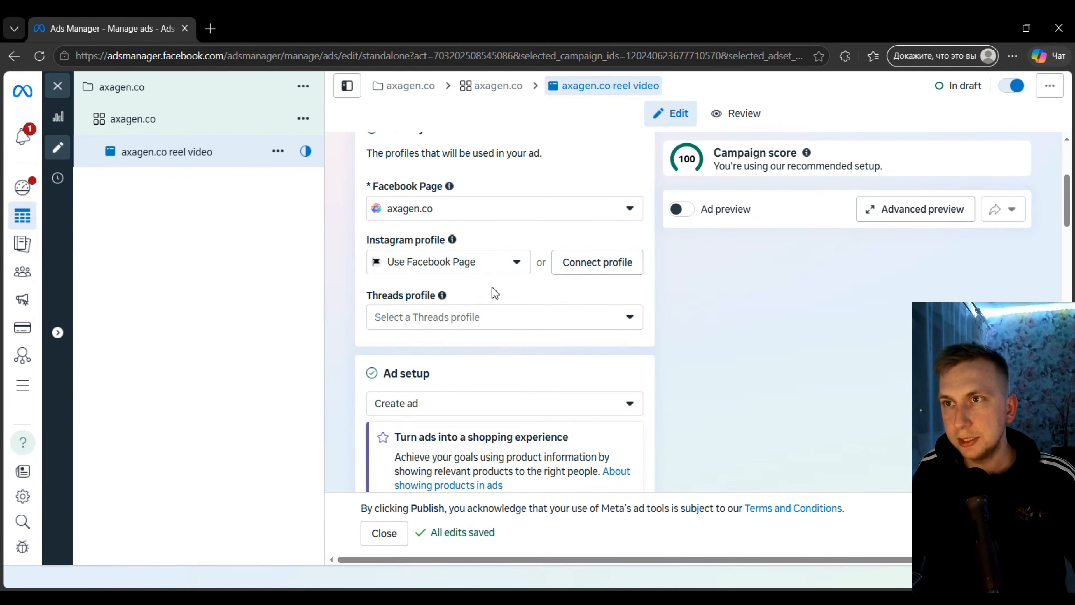
pyautogui.click(513, 317)
pyautogui.click(396, 378)
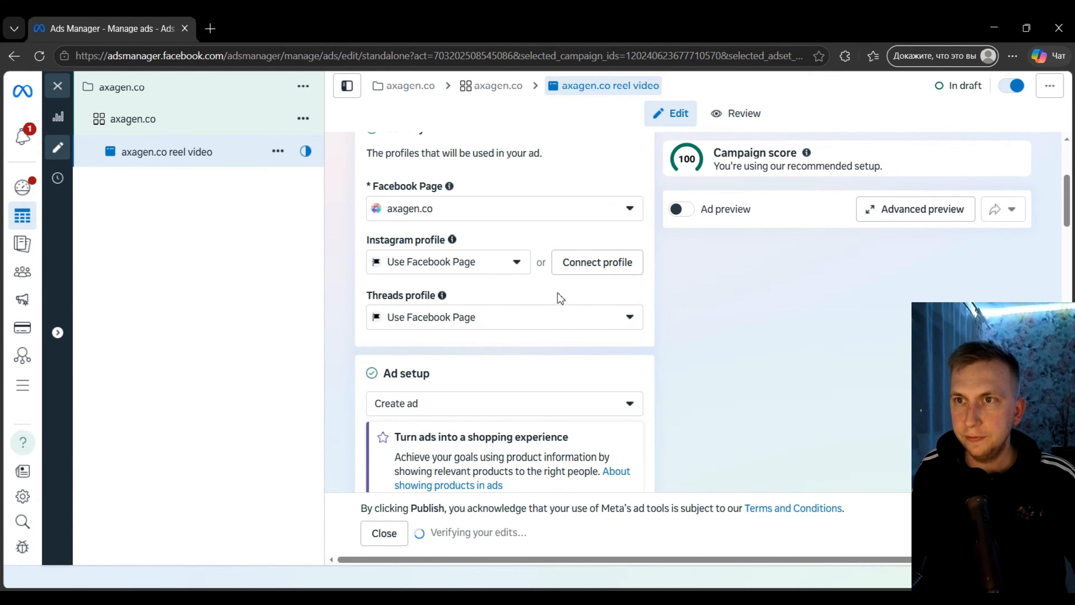
# Check the ad setup choices while keeping Create ad, and examine the creative source and format options
pyautogui.scroll(-5, 511, 315)
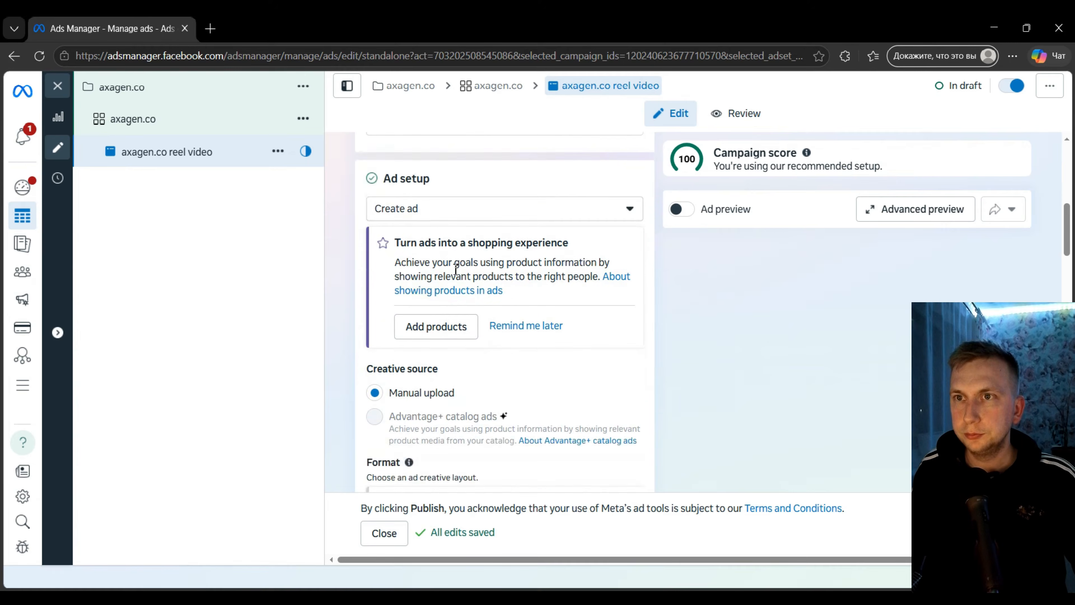
pyautogui.scroll(1, 455, 269)
pyautogui.click(528, 275)
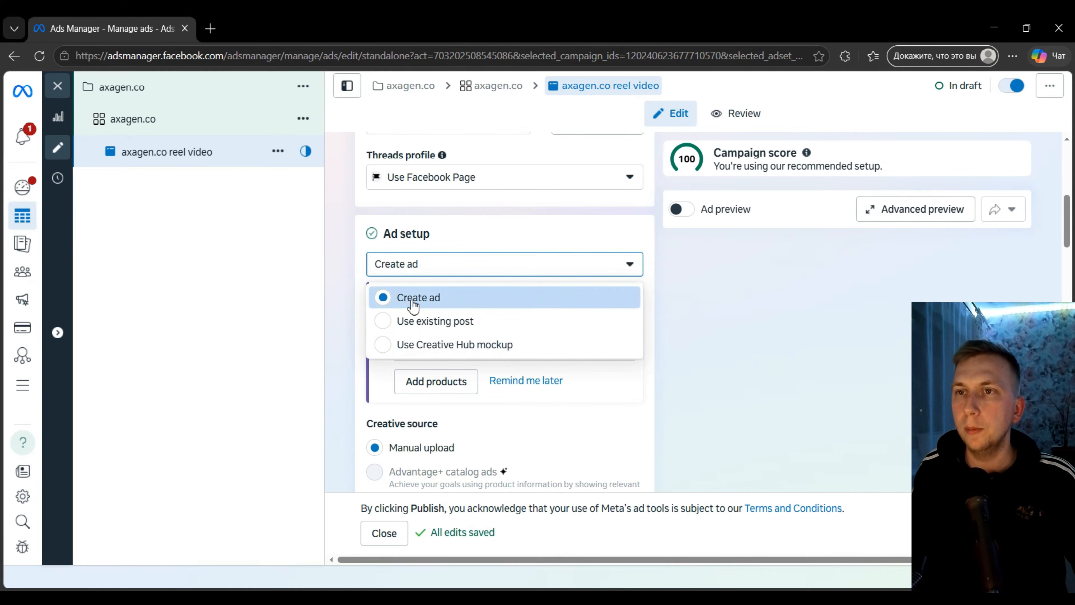
pyautogui.click(487, 252)
pyautogui.scroll(-5, 482, 249)
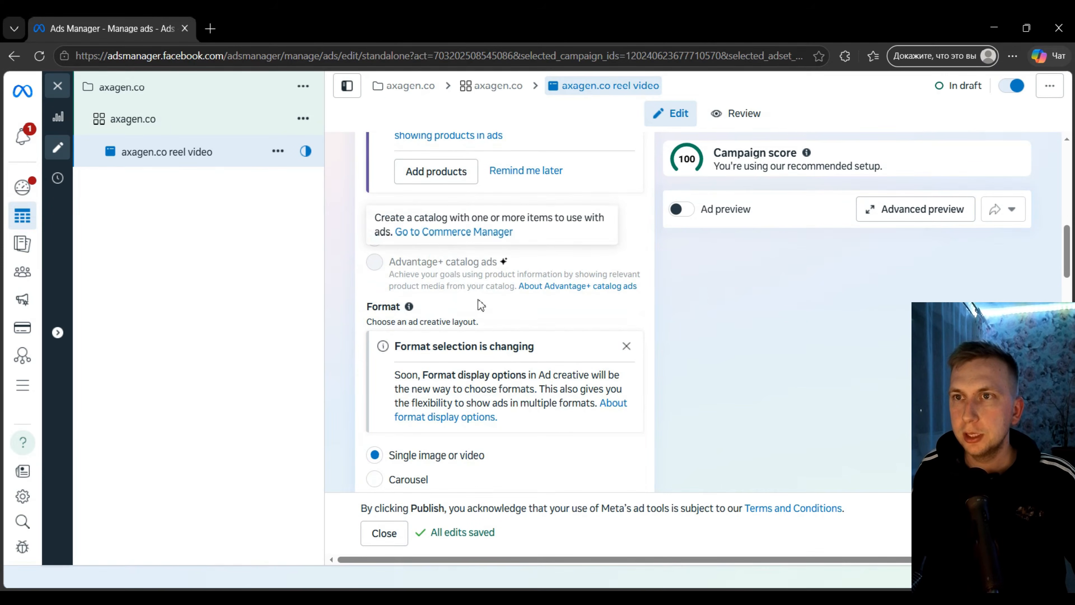
# Examine the single image or video and carousel formats, browsing through the cards of the sample AXAGEN carousel ad
pyautogui.scroll(-3, 434, 299)
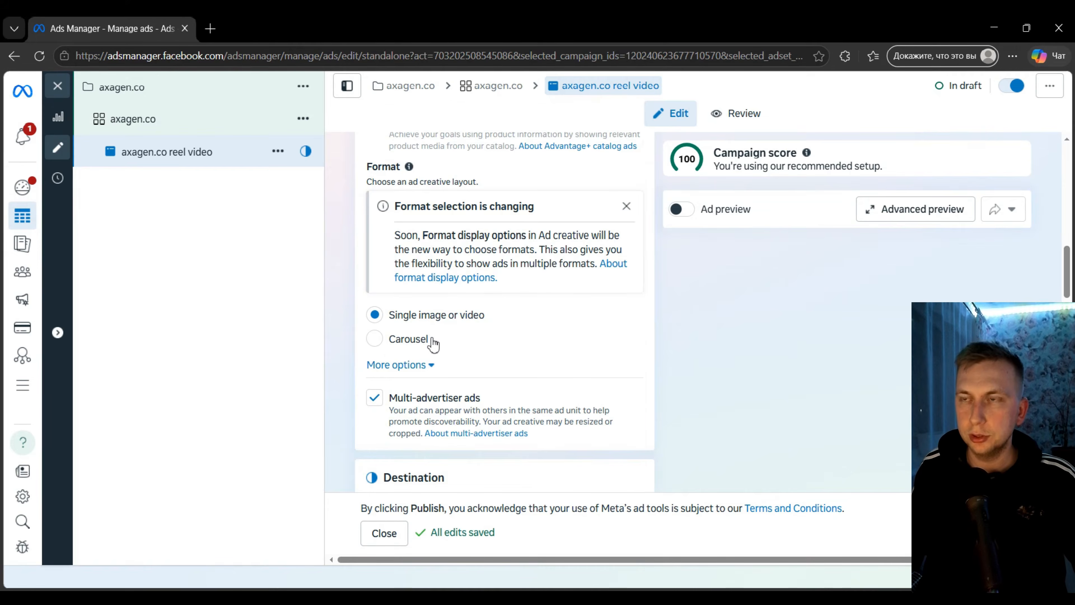
pyautogui.moveTo(433, 343)
pyautogui.click(516, 336)
pyautogui.click(516, 336)
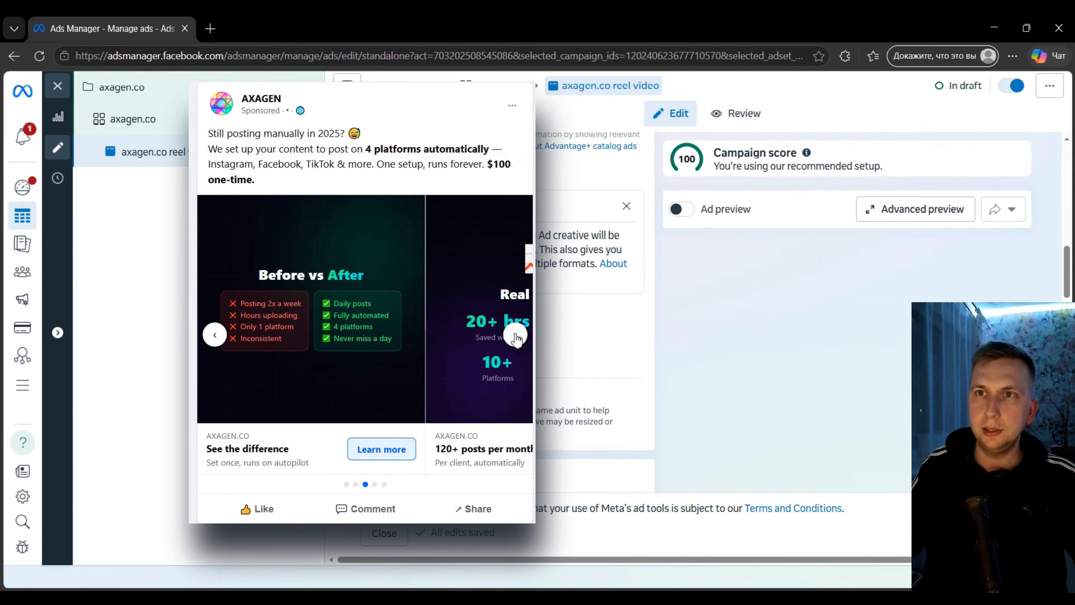
pyautogui.click(515, 336)
pyautogui.click(516, 335)
pyautogui.click(215, 334)
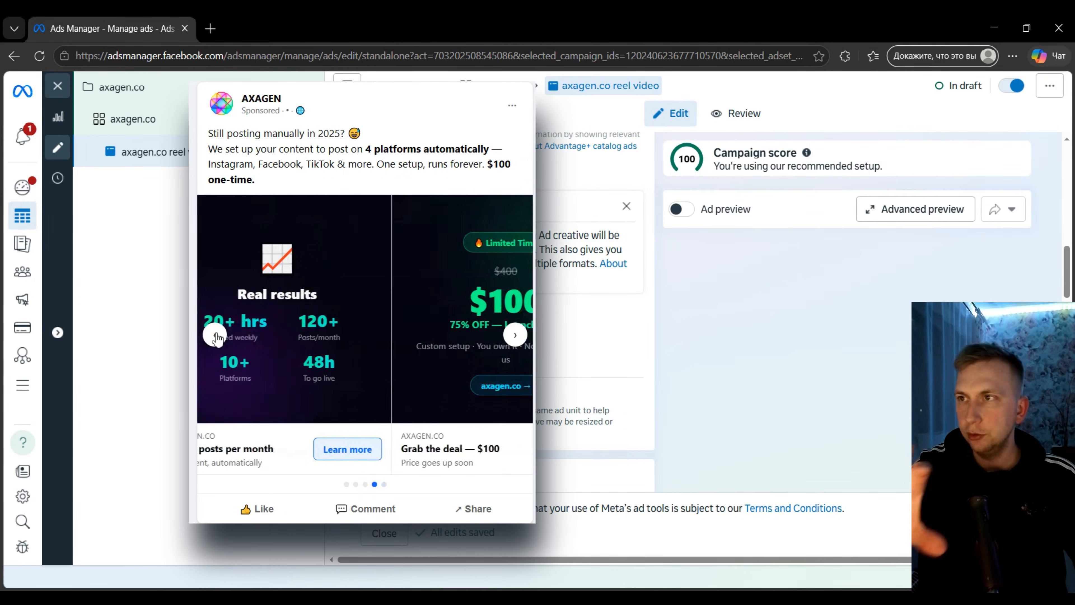
pyautogui.click(215, 335)
pyautogui.click(215, 335)
pyautogui.click(215, 335)
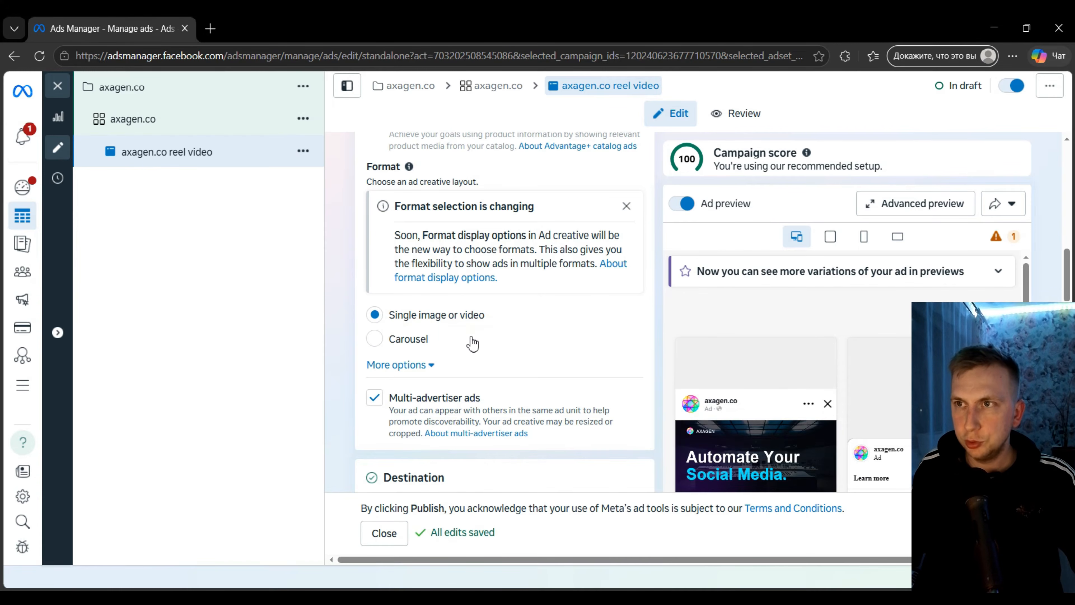
pyautogui.scroll(-3, 473, 343)
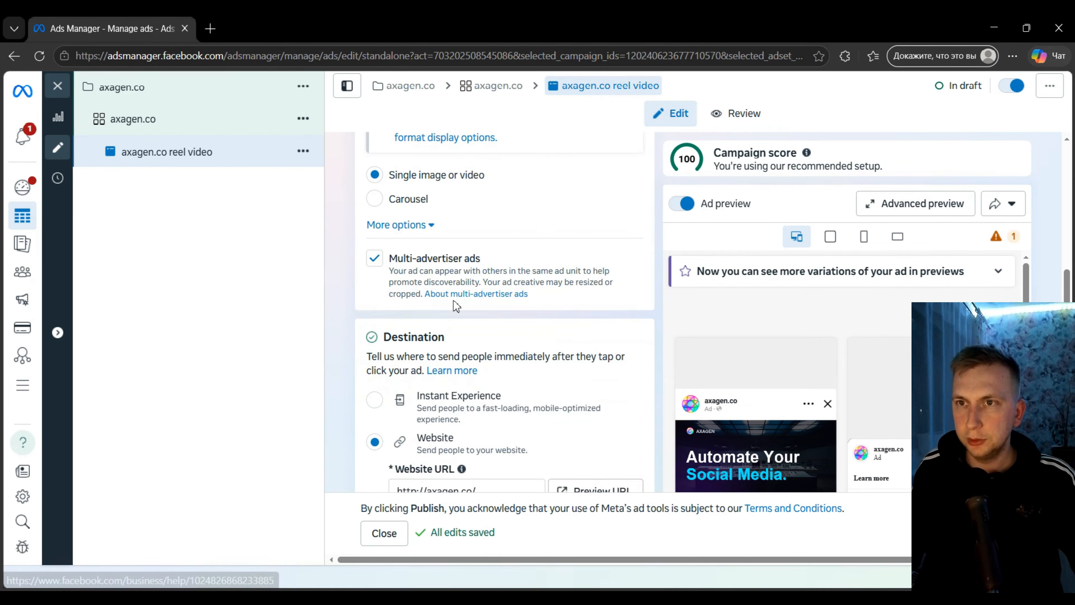
pyautogui.scroll(4, 457, 307)
pyautogui.scroll(-4, 466, 332)
pyautogui.scroll(-3, 467, 331)
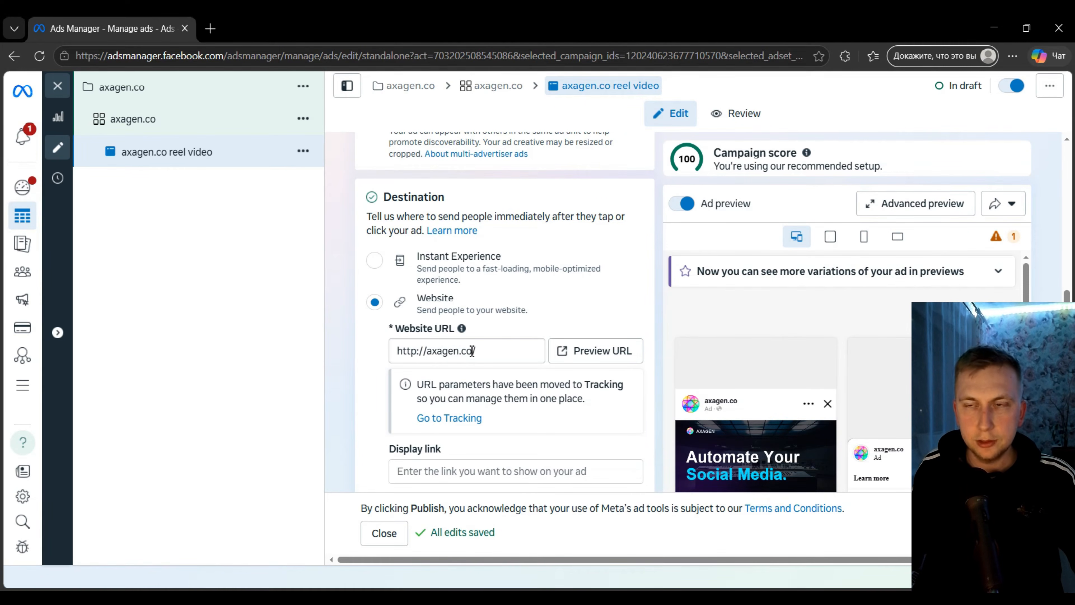
pyautogui.tripleClick(491, 347)
pyautogui.scroll(-2, 423, 365)
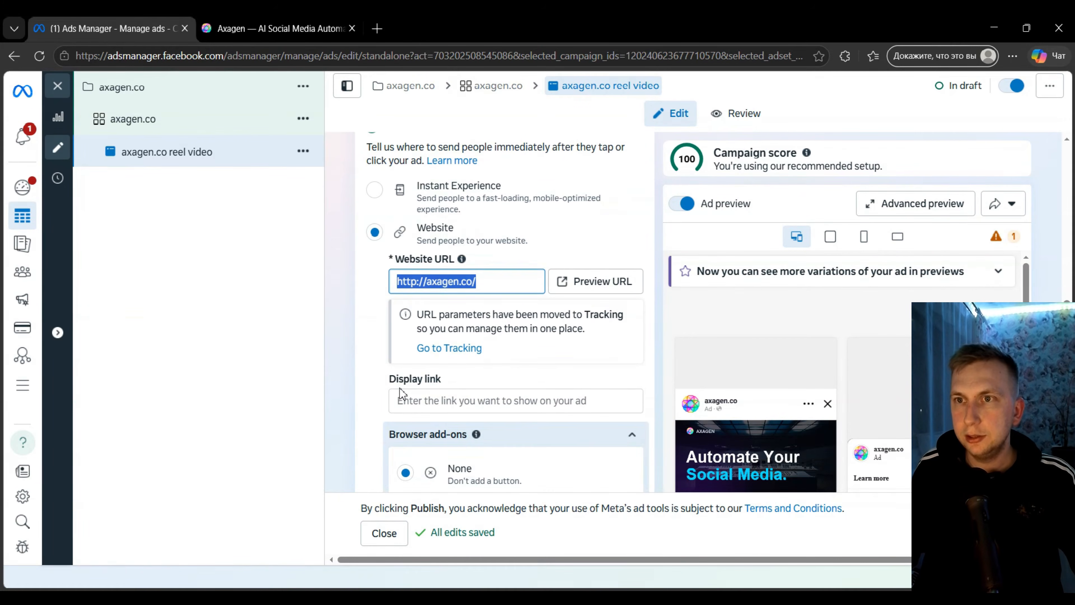
pyautogui.scroll(-3, 833, 377)
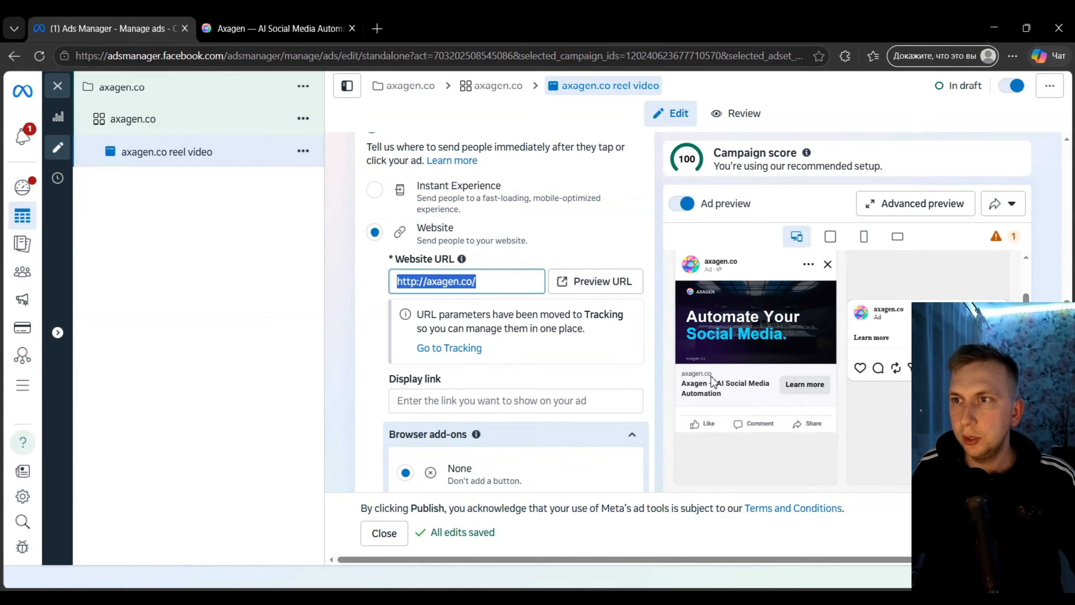
pyautogui.click(271, 26)
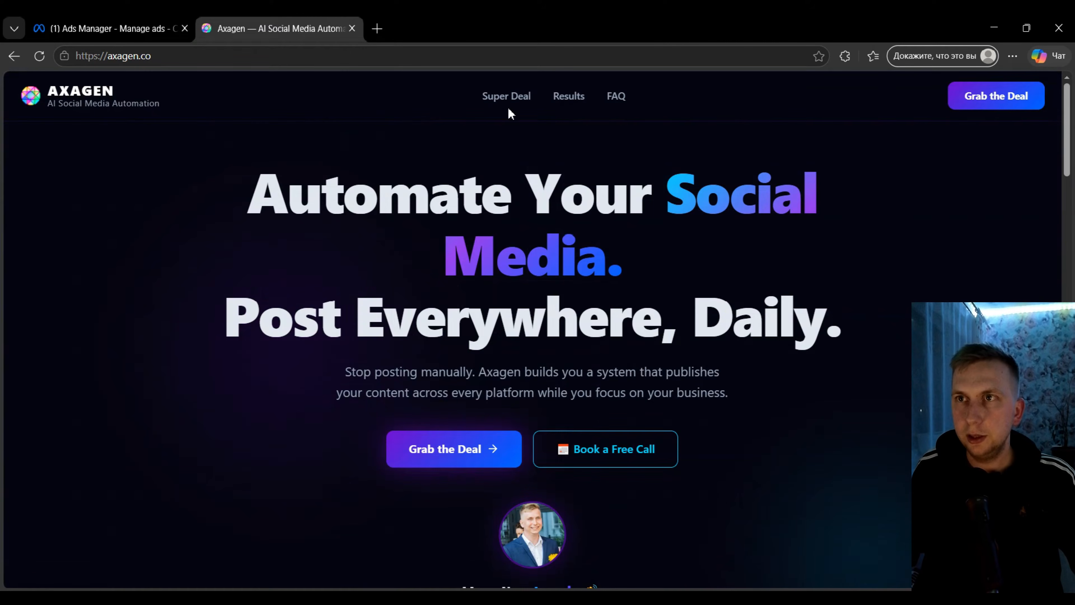
pyautogui.click(571, 104)
pyautogui.click(339, 56)
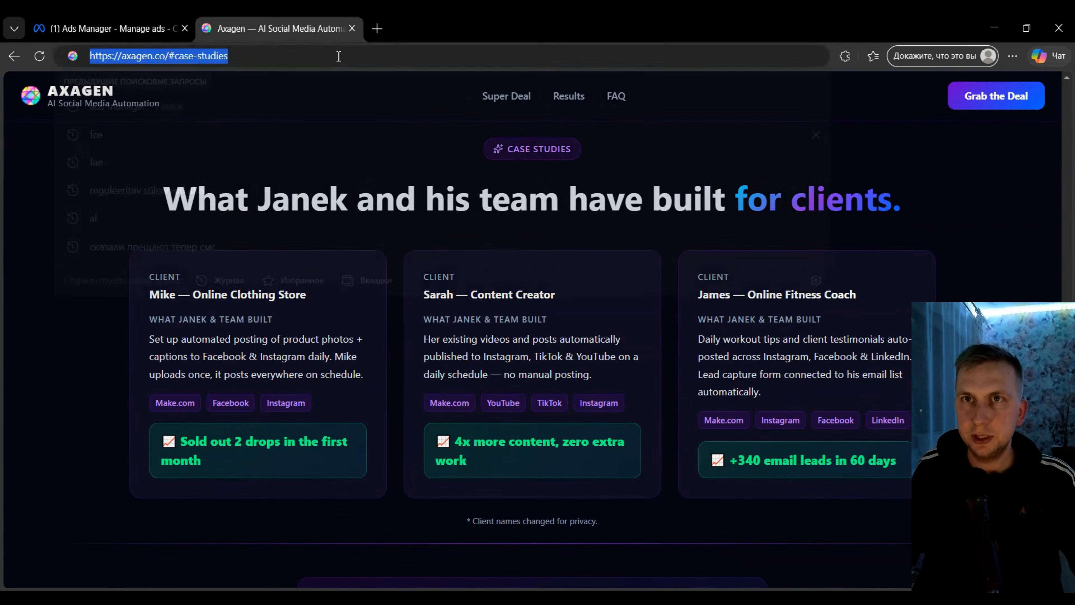
pyautogui.hotkey('ctrl', 'c')
pyautogui.click(110, 28)
pyautogui.hotkey('ctrl', 'v')
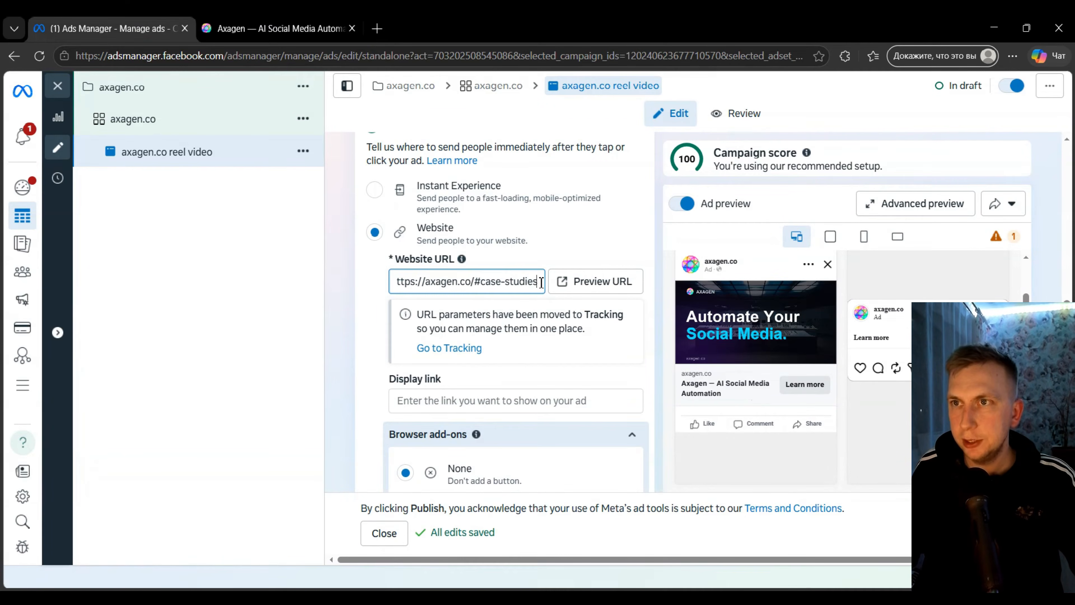
# Set the ad's display link to axagen.co
pyautogui.click(454, 405)
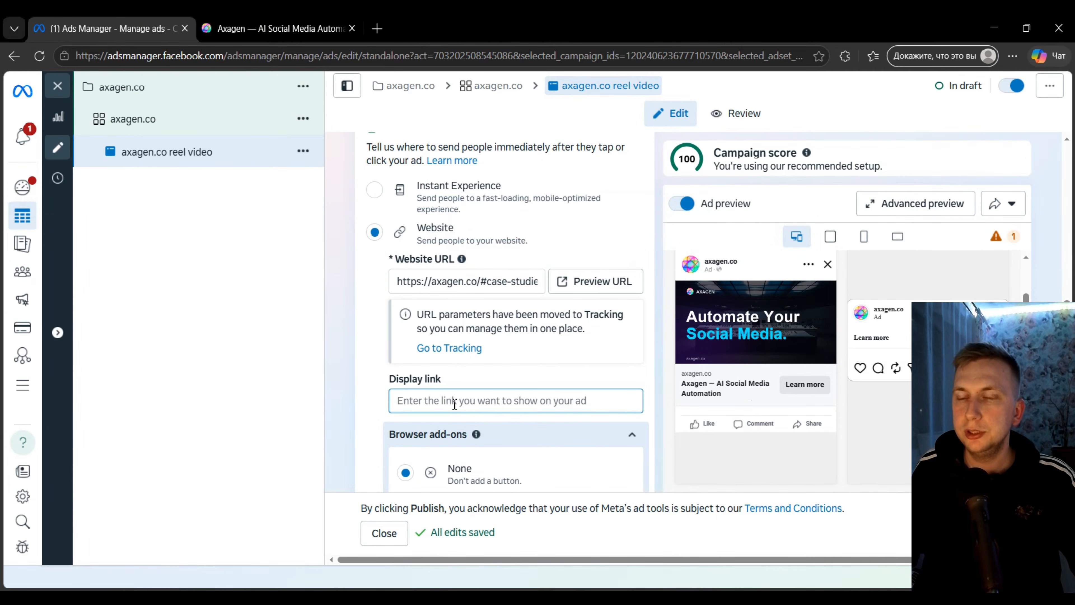
pyautogui.press('super')
pyautogui.click(472, 405)
pyautogui.write('a')
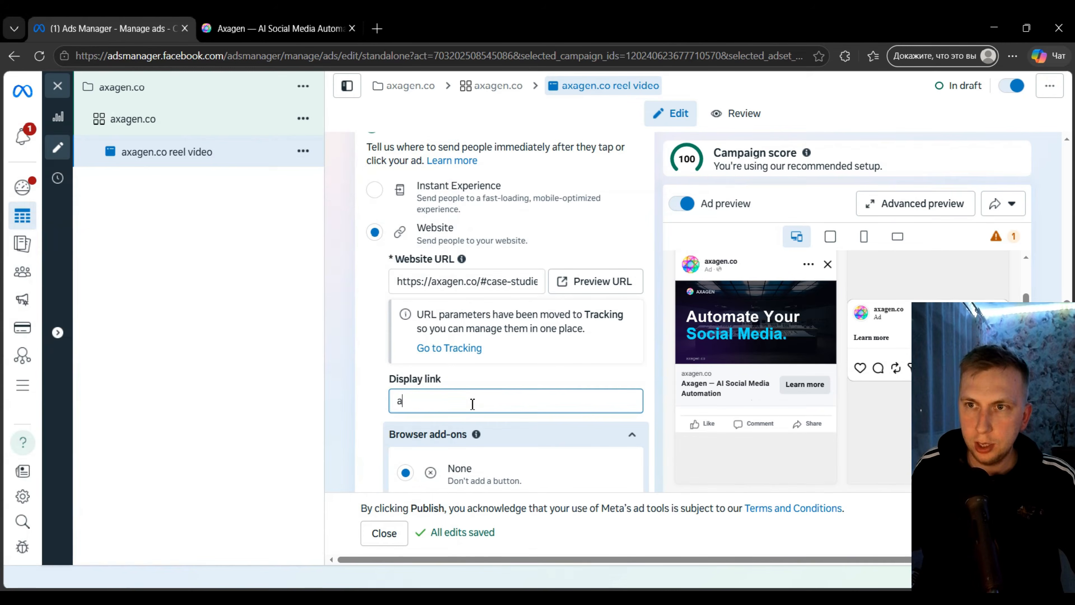
pyautogui.write('xage.co')
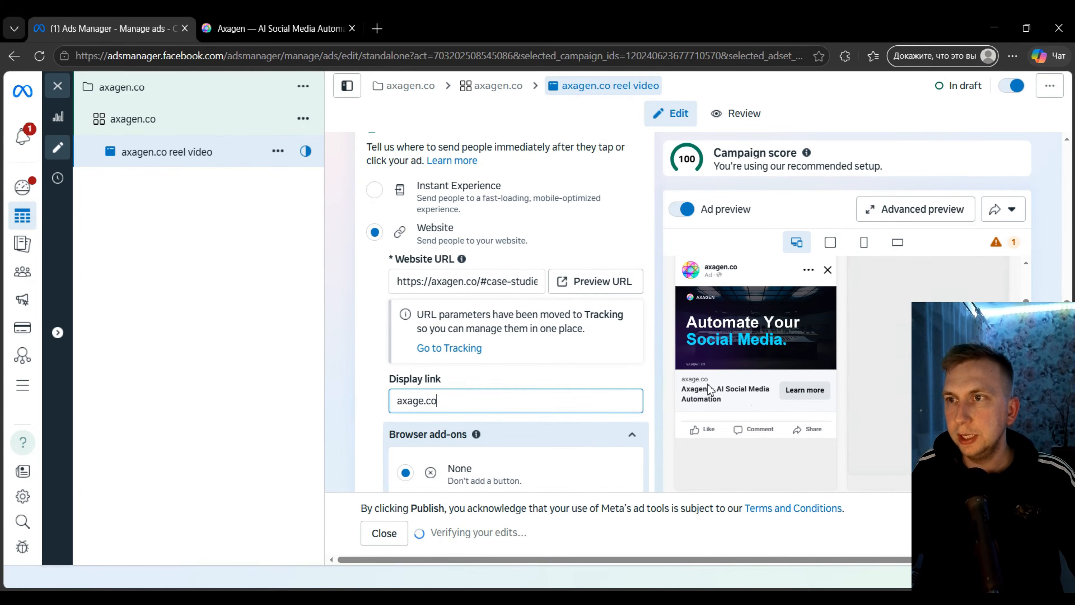
pyautogui.click(397, 281)
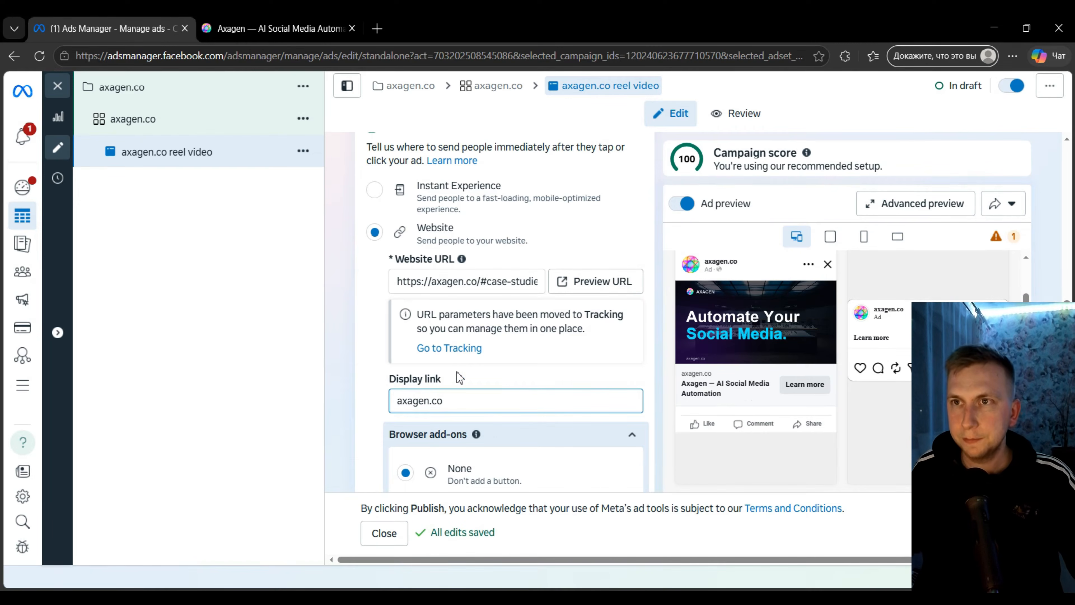
pyautogui.click(254, 27)
pyautogui.scroll(-10, 232, 219)
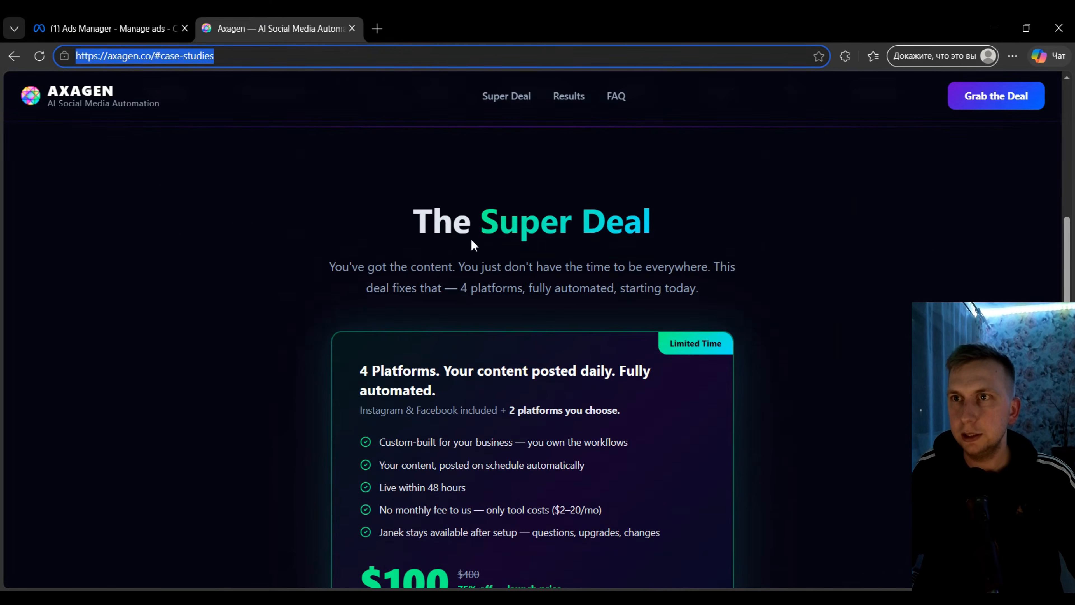
pyautogui.click(506, 96)
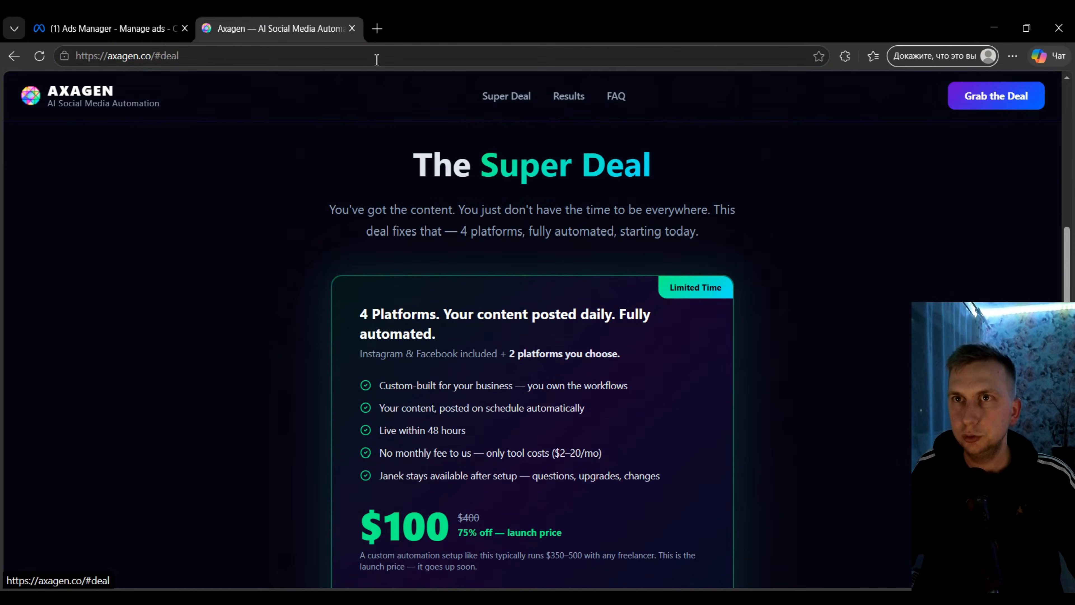
pyautogui.click(273, 49)
pyautogui.click(110, 28)
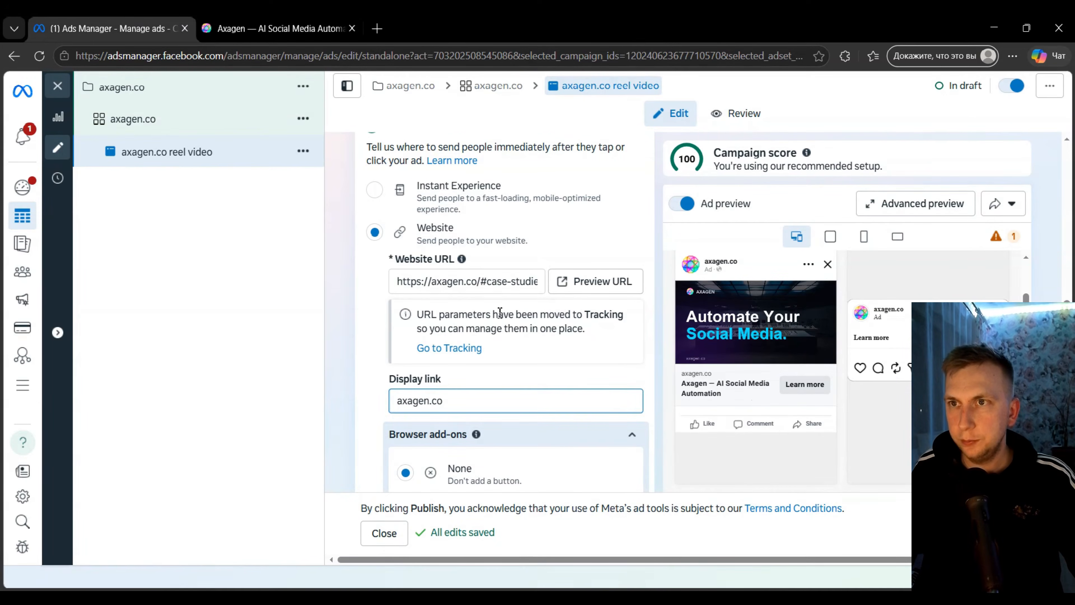
pyautogui.doubleClick(495, 281)
pyautogui.hotkey('ctrl', 'a')
pyautogui.hotkey('ctrl', 'v')
pyautogui.scroll(-3, 533, 329)
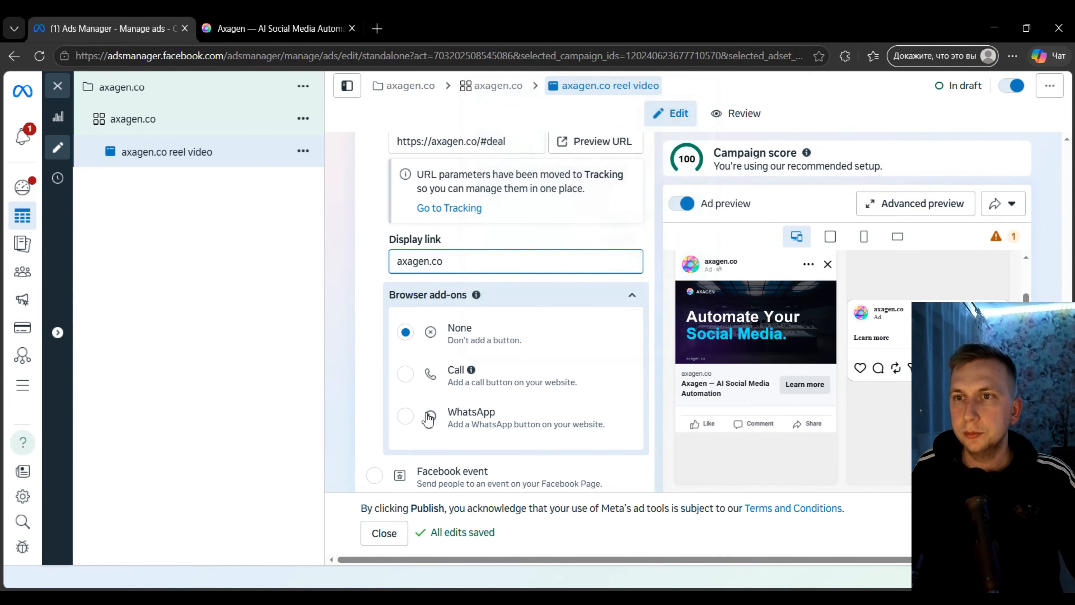
# Switch the browser add-on between WhatsApp and None, choosing WhatsApp as the final option
pyautogui.click(405, 417)
pyautogui.click(470, 339)
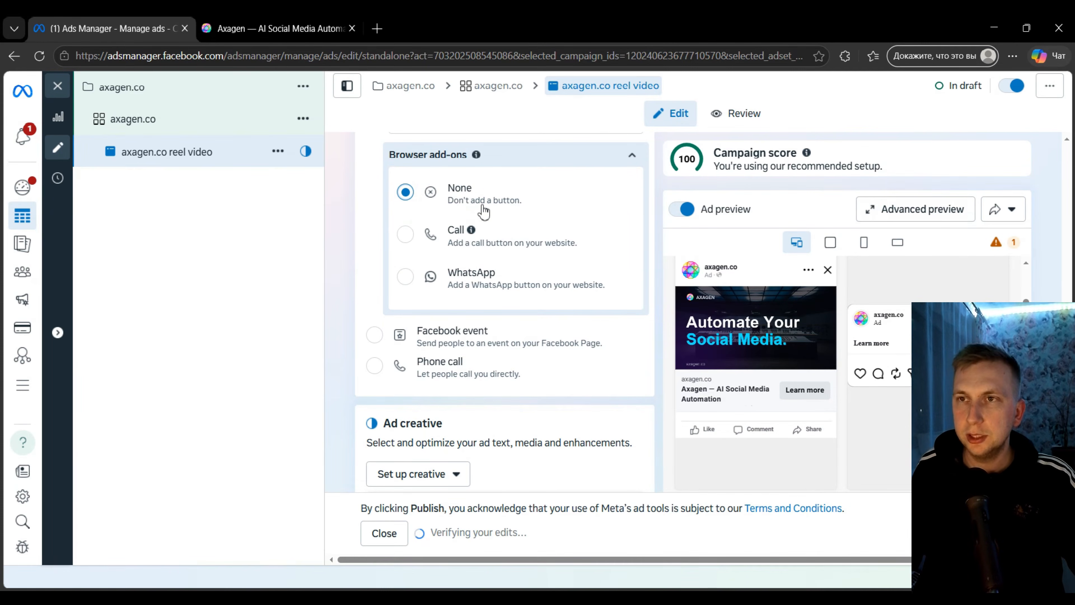
pyautogui.click(456, 291)
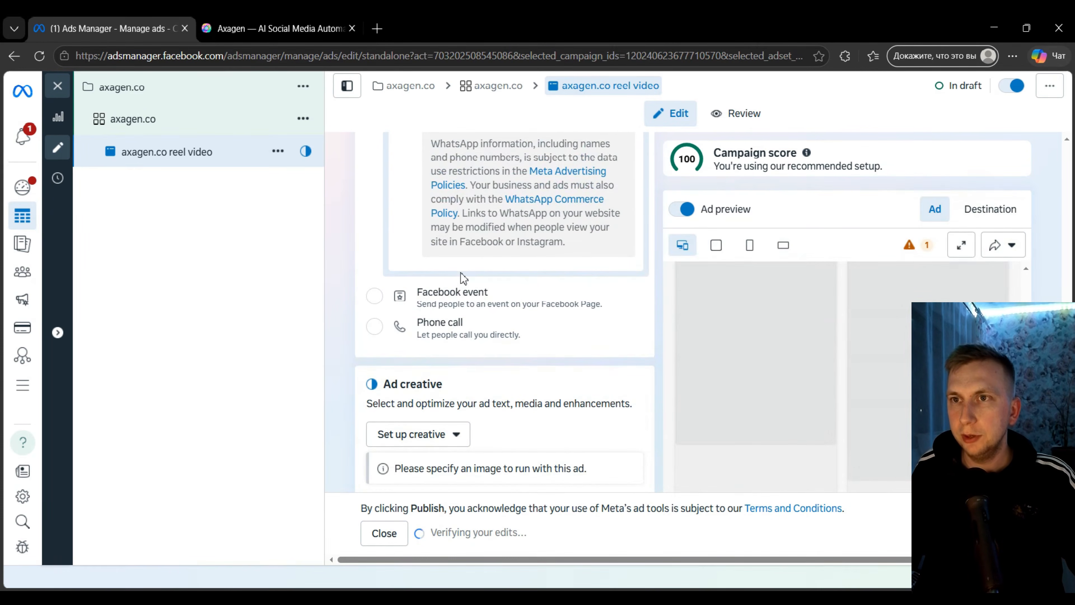
# Start setting up the ad creative as a video ad
pyautogui.scroll(-3, 463, 280)
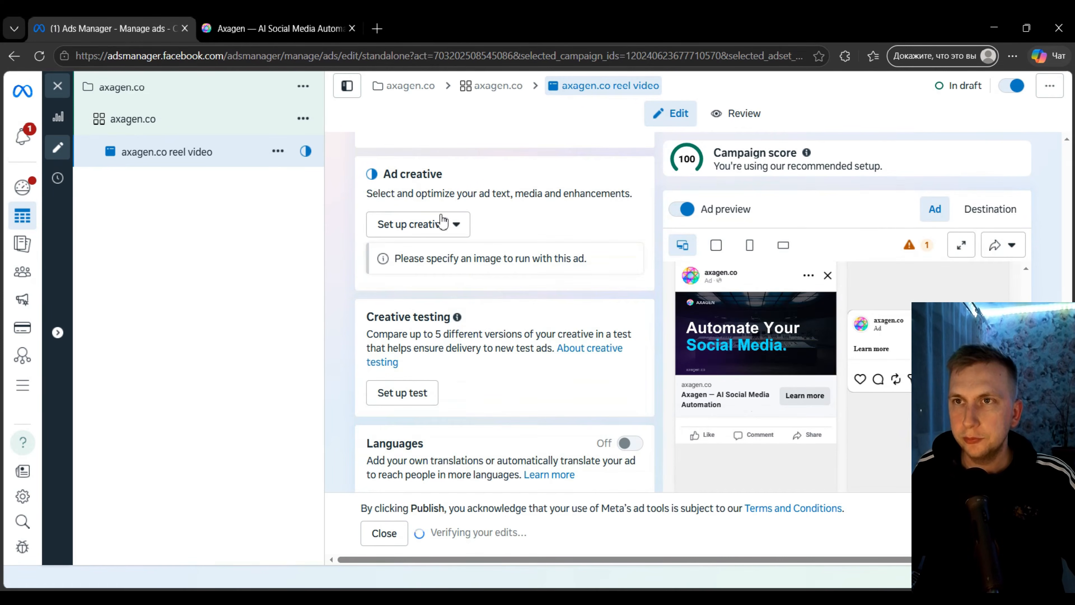
pyautogui.moveTo(391, 174); pyautogui.dragTo(484, 186)
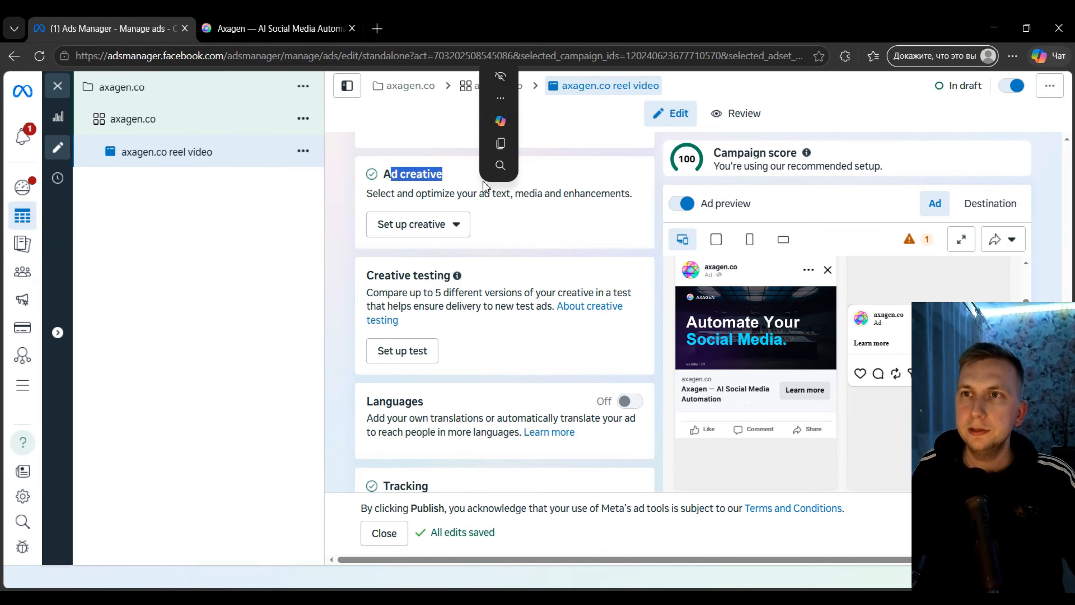
pyautogui.click(456, 149)
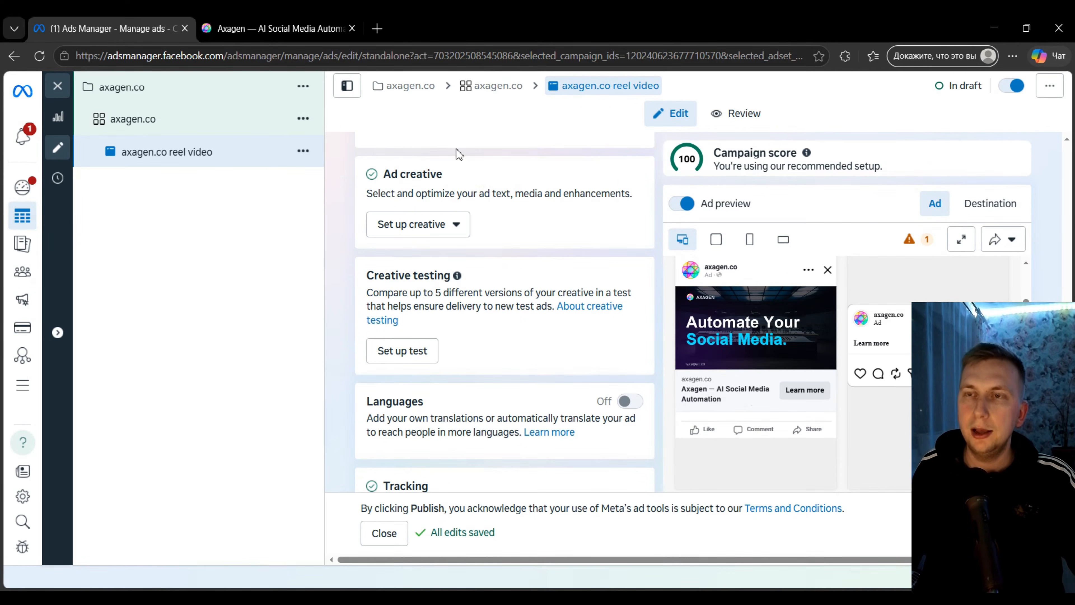
pyautogui.click(415, 230)
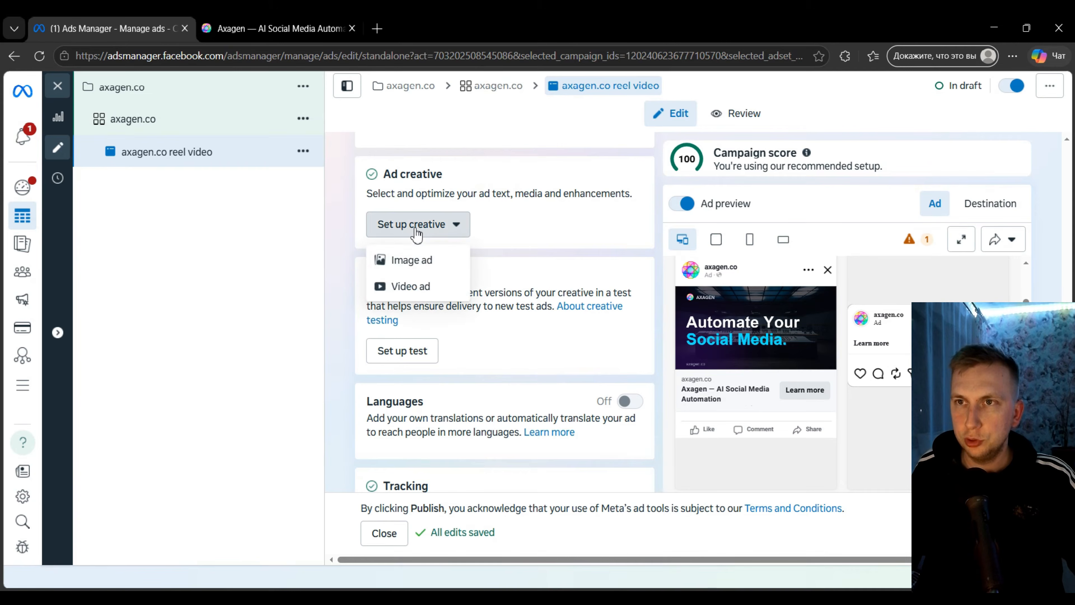
pyautogui.click(411, 287)
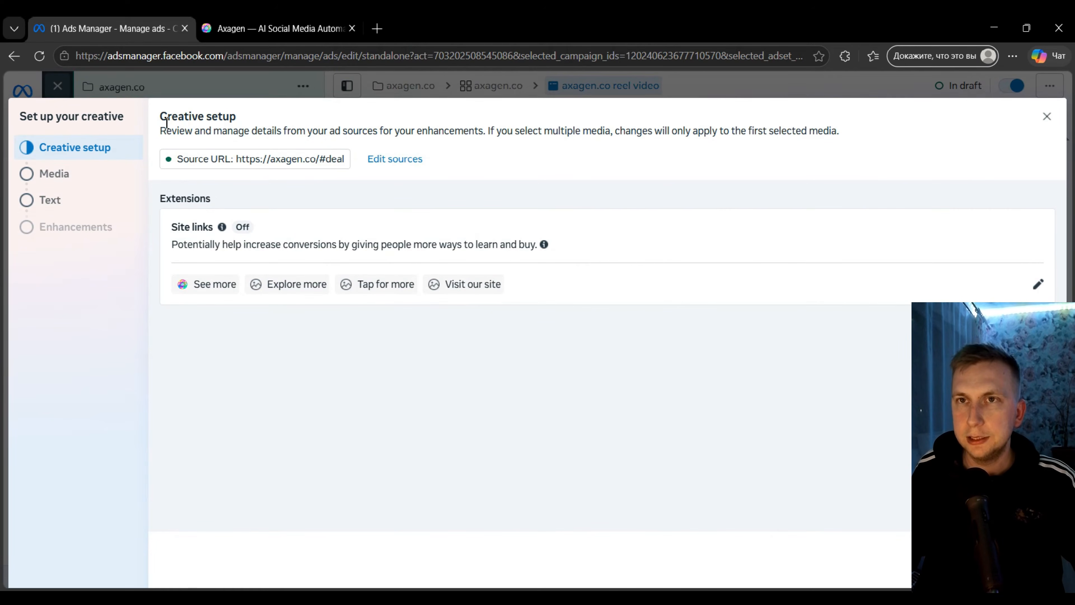
# Check the site links extension against the Axagen website, and continue past the creative setup and media stages
pyautogui.moveTo(165, 119); pyautogui.dragTo(358, 127)
pyautogui.click(550, 154)
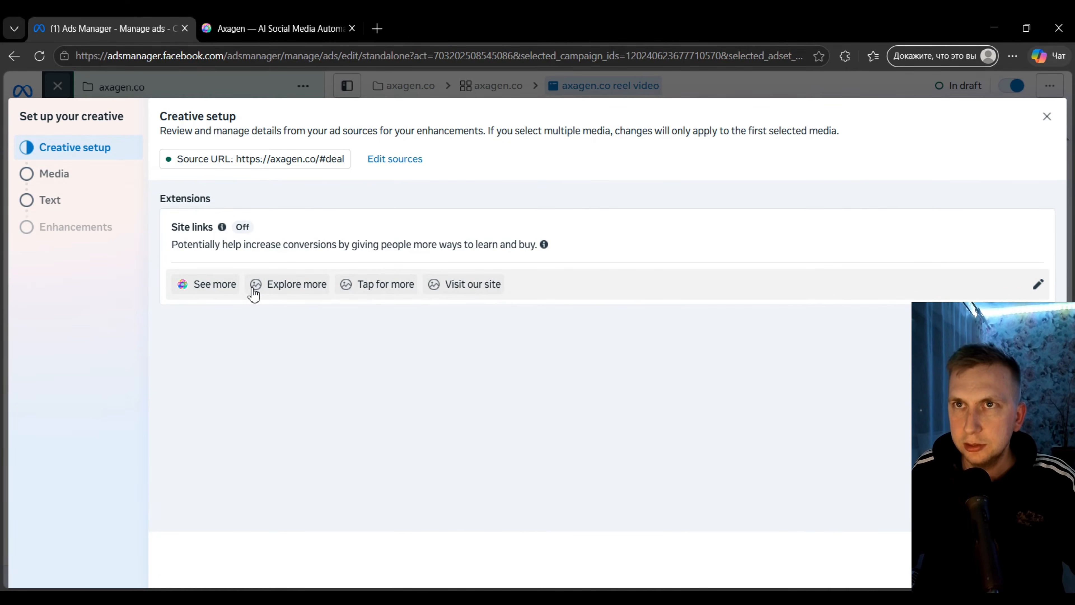
pyautogui.click(286, 19)
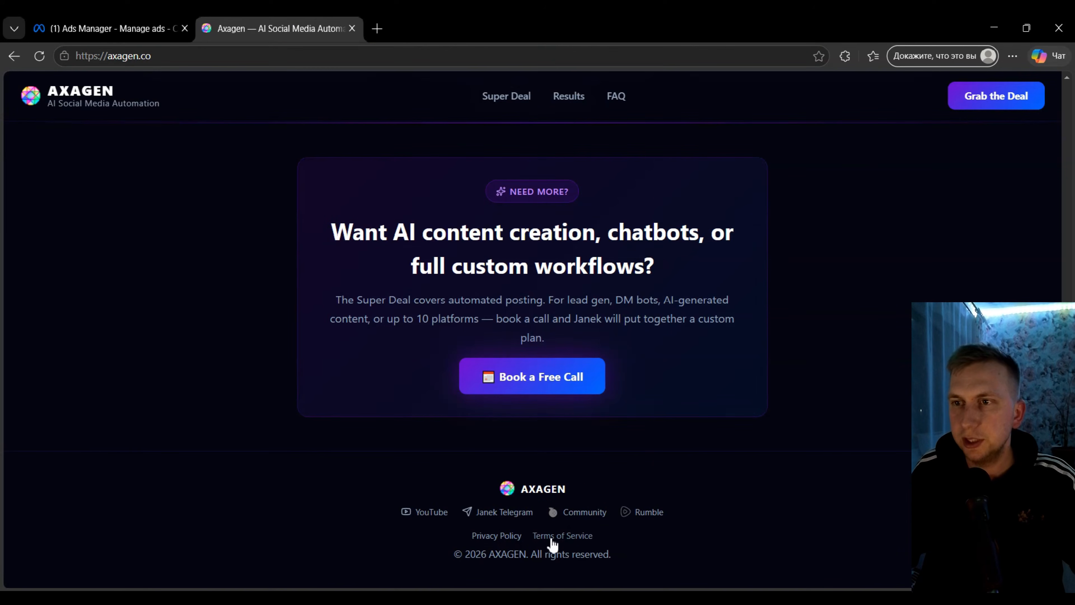
pyautogui.click(133, 21)
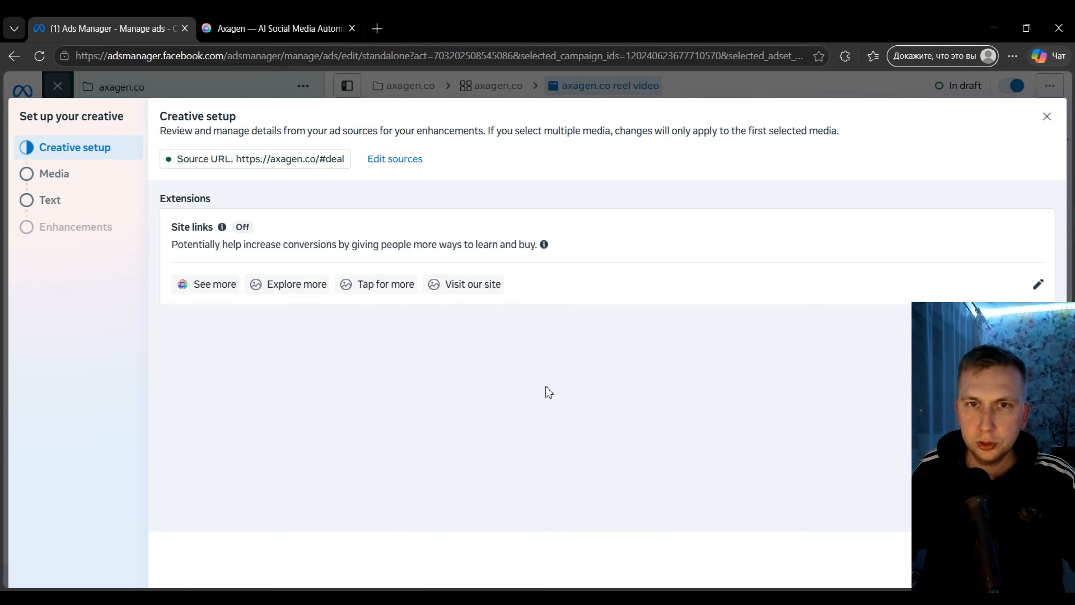
pyautogui.click(1035, 560)
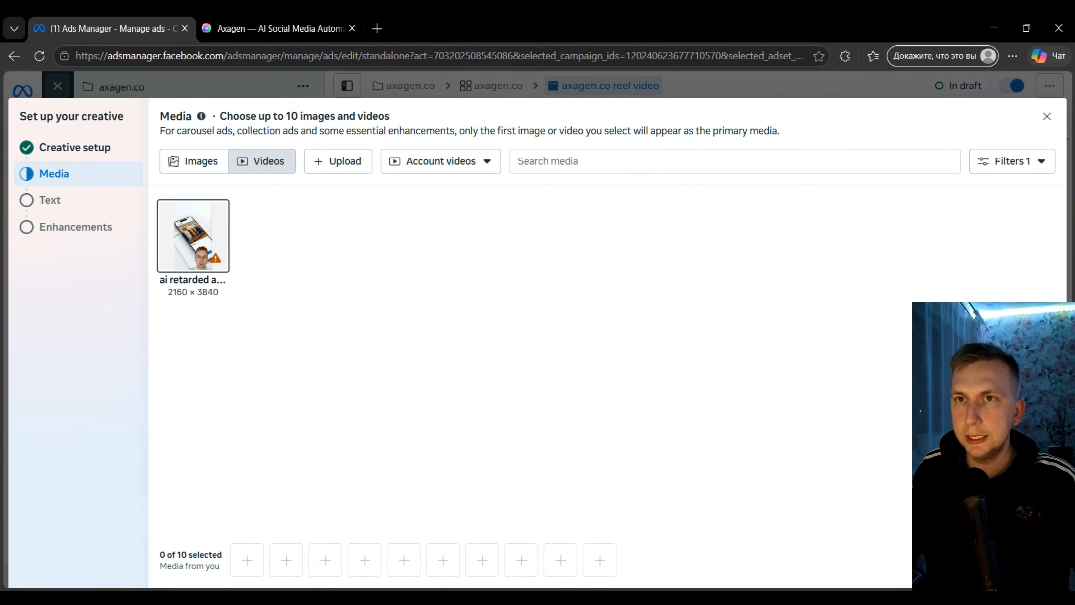
pyautogui.click(1035, 560)
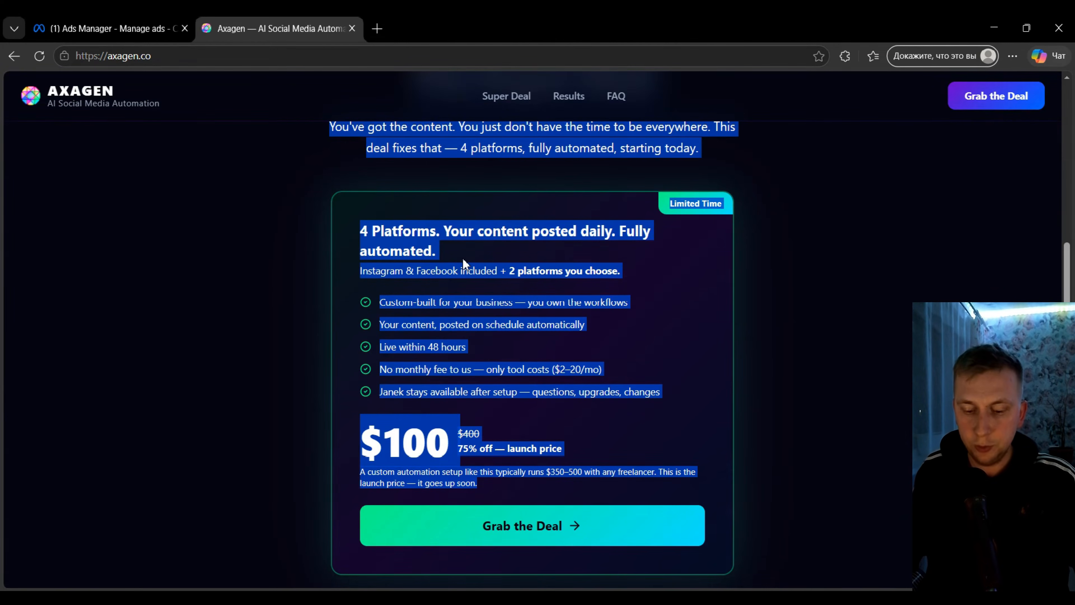
# Search for ChatGPT in a new browser tab
pyautogui.click(377, 28)
pyautogui.write('chat')
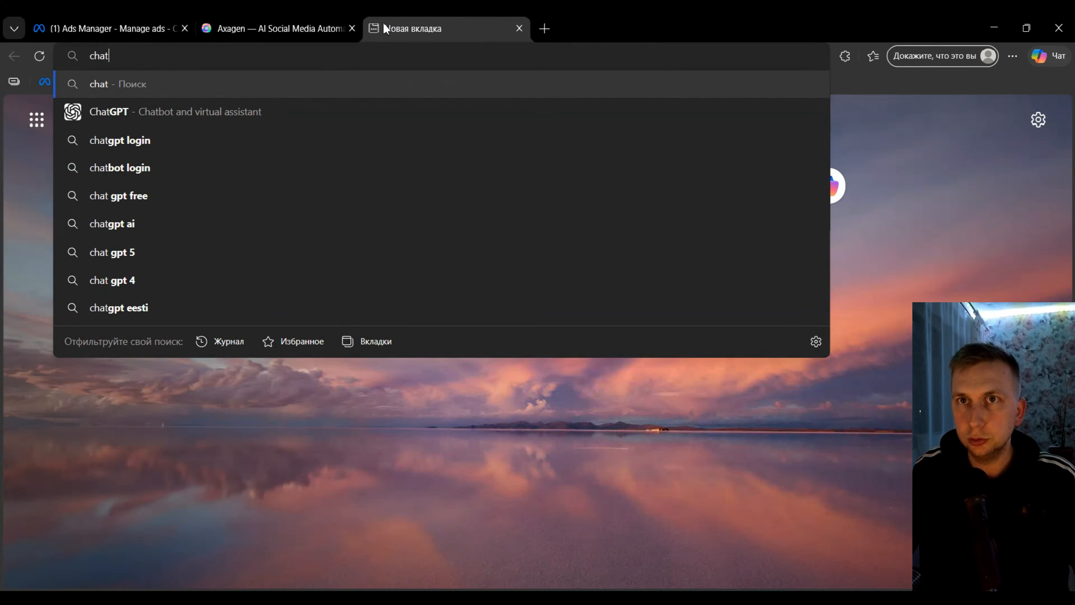
pyautogui.press('Down')
pyautogui.press('Return')
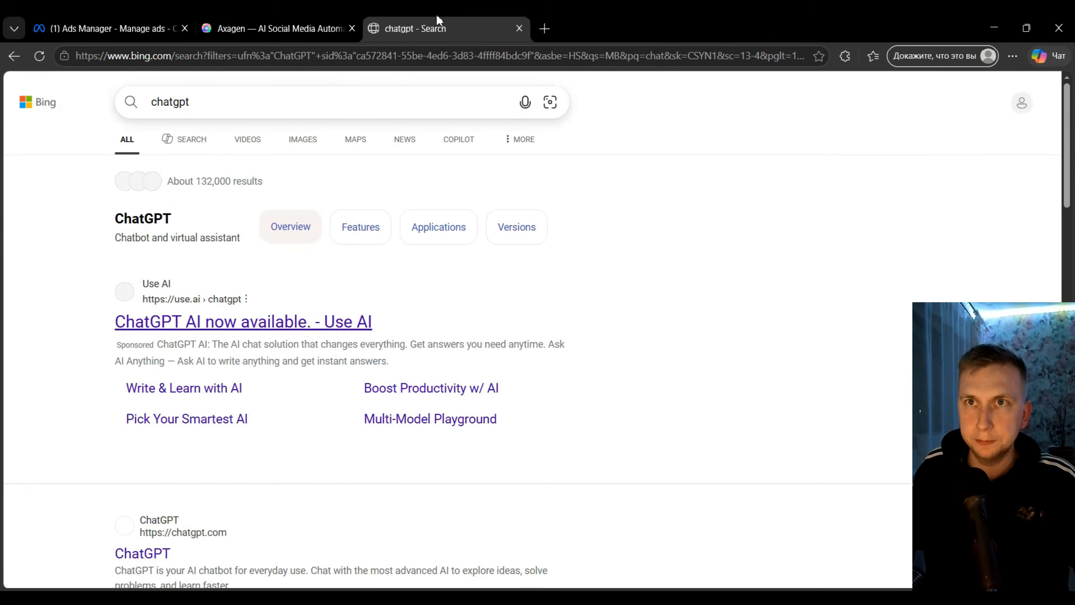
# Ask ChatGPT for a short Facebook primary ad text with selling points first, some detail and emojis, based on the copied Super Deal text
pyautogui.write('a fb ad text for primary, selling point first then some detail less text more selling point and emojy')
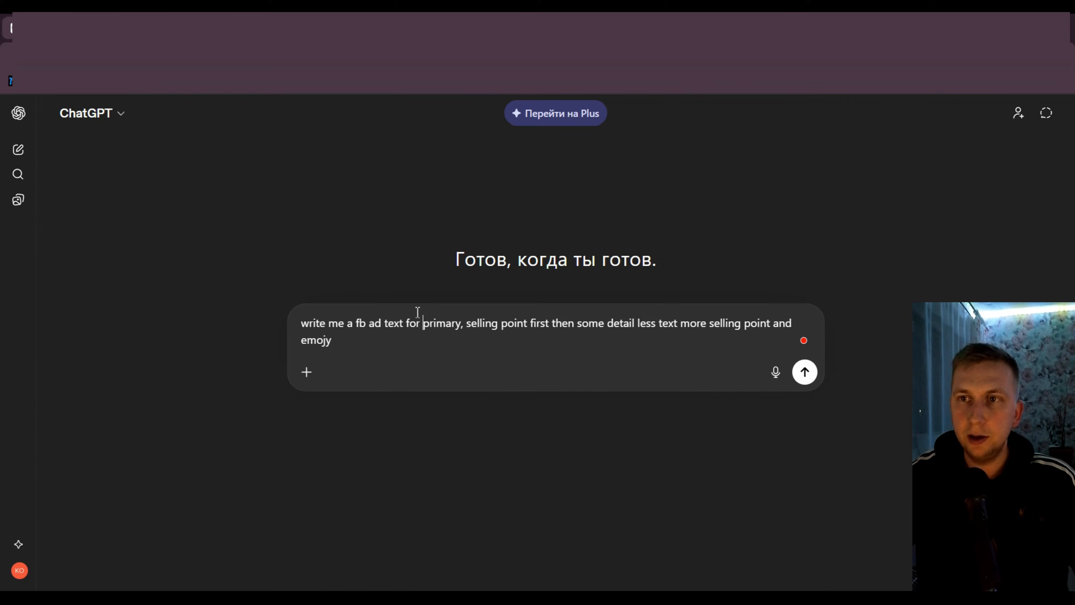
pyautogui.click(418, 312)
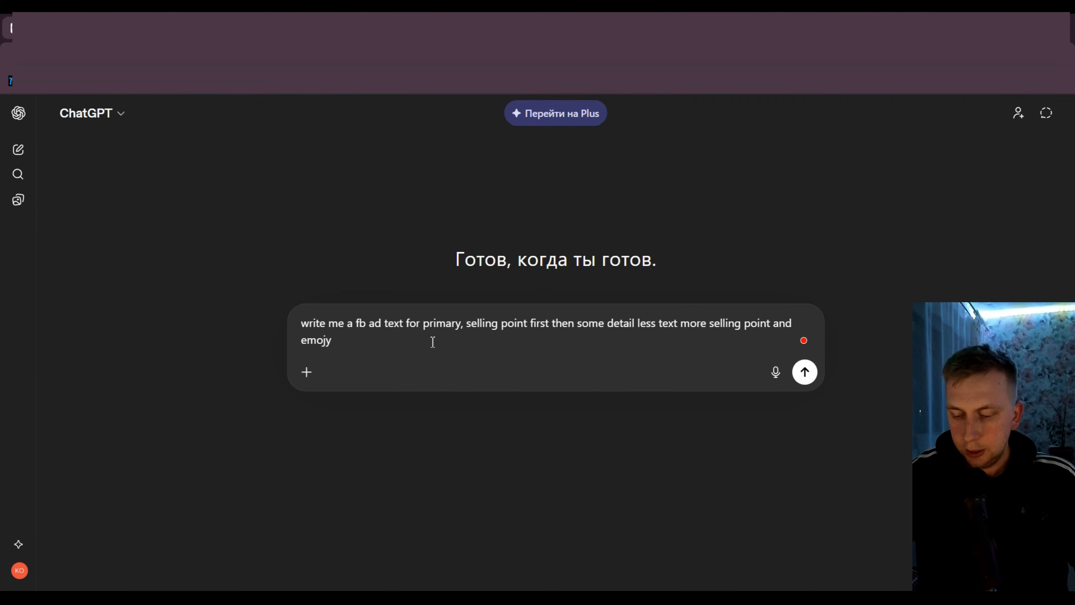
pyautogui.hotkey('ctrl', 'v')
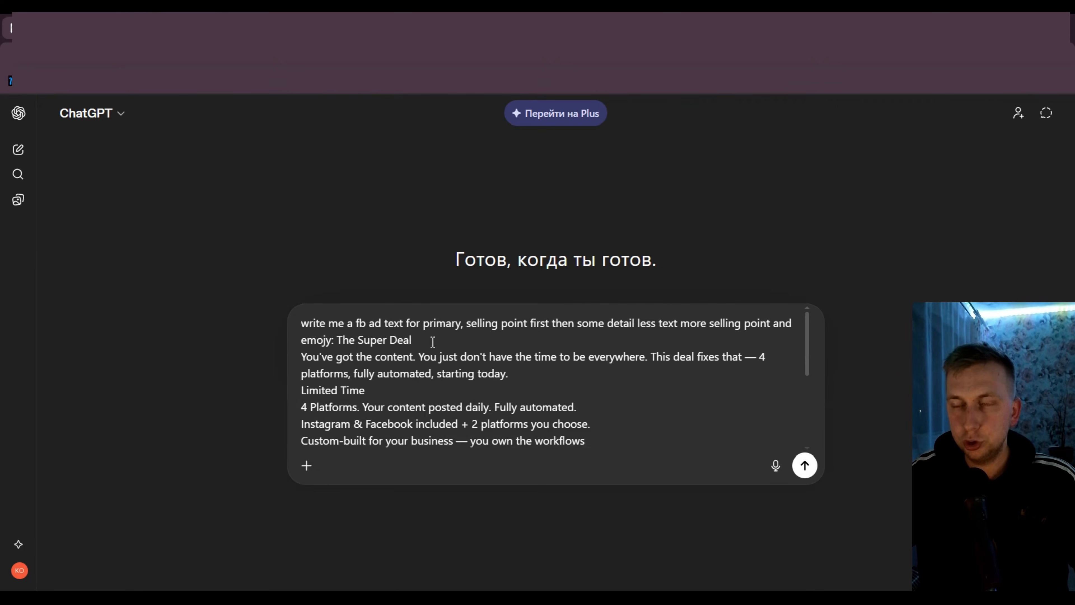
pyautogui.press('Return')
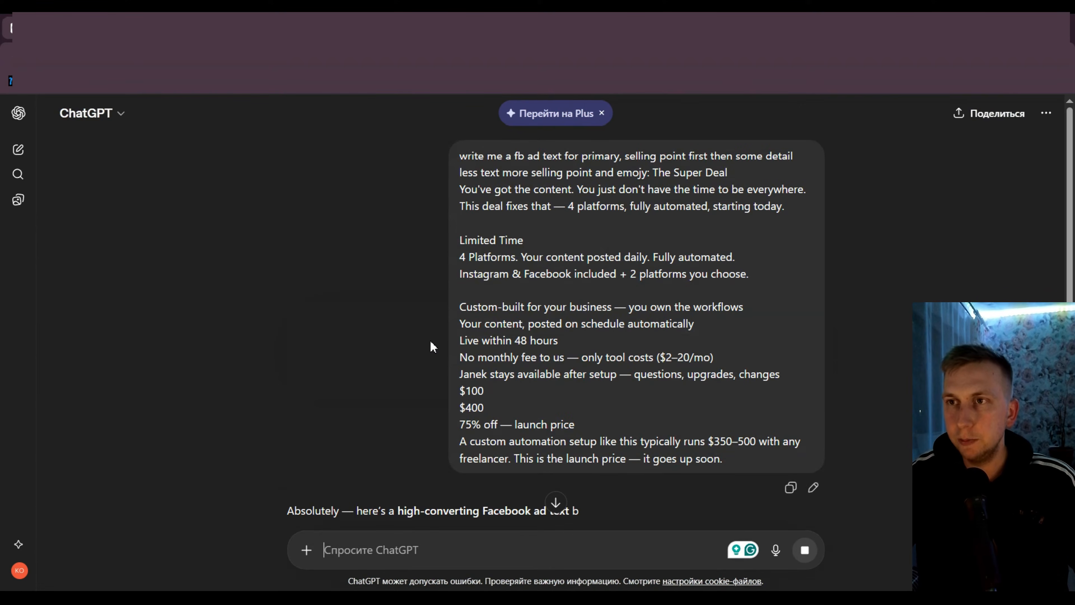
pyautogui.scroll(-5, 454, 285)
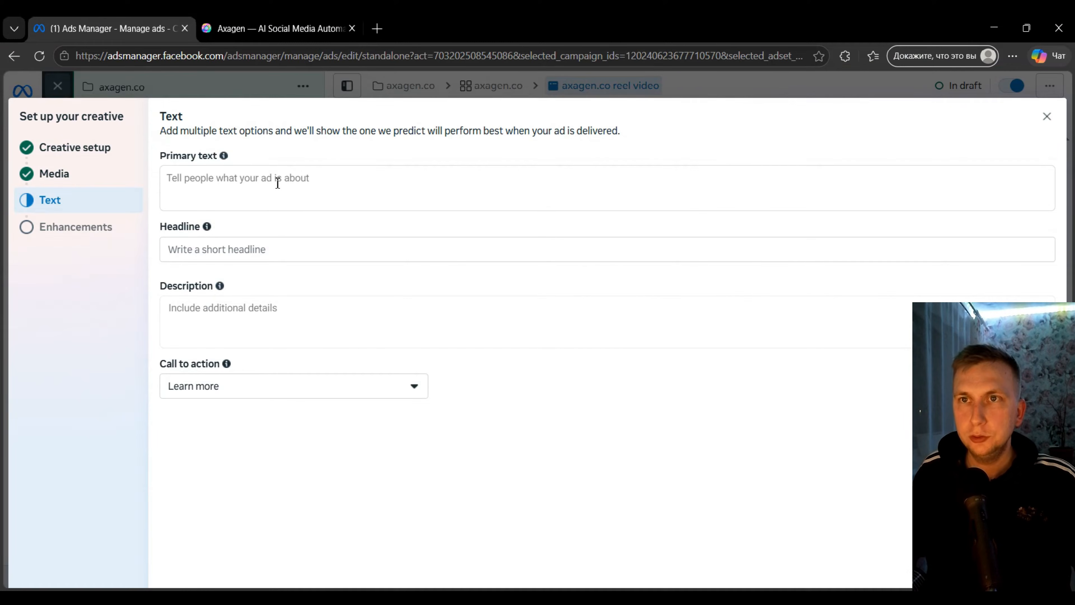
# Fill the ad's first primary text in Ads Manager with ChatGPT's copy starting "AI posts your content on 4 platforms automatically"
pyautogui.click(277, 182)
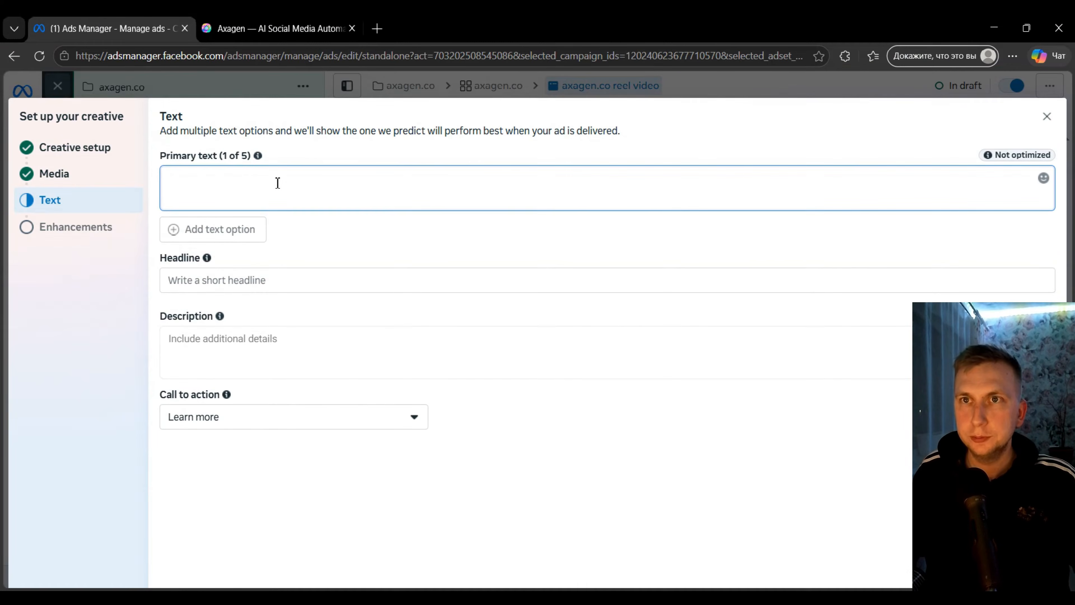
pyautogui.write('🚀 AI posts your content on 4 platforms automatically  No more wasting time posting manually. Your content gets published daily while AI handles the work for you.  ✅ Instagram & Facebook included ✅ + 2 platforms of your choice ✅ AI schedules and posts automatically every day ✅ Custom setup built for your business ✅ You fully own the workflow ✅ Ready within 48 hours ✅ No monthly fee to us ✅ Only tool costs: $2–20/mo  🏷 Launch deal: only $100 Usually $400  ⚡ 75% off for a limited time Price increases soon.')
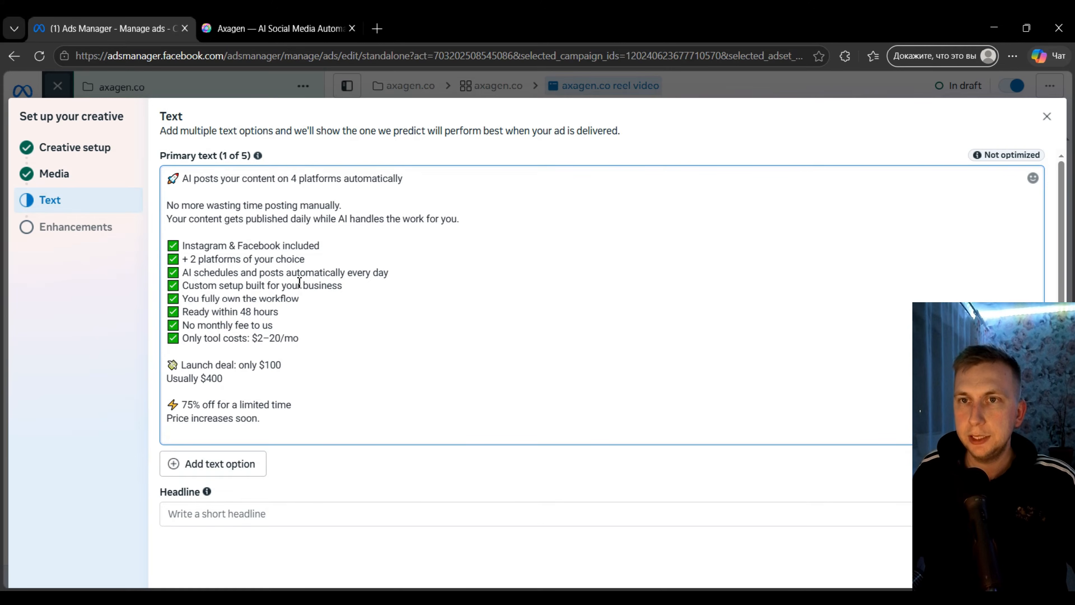
pyautogui.click(330, 596)
pyautogui.click(102, 448)
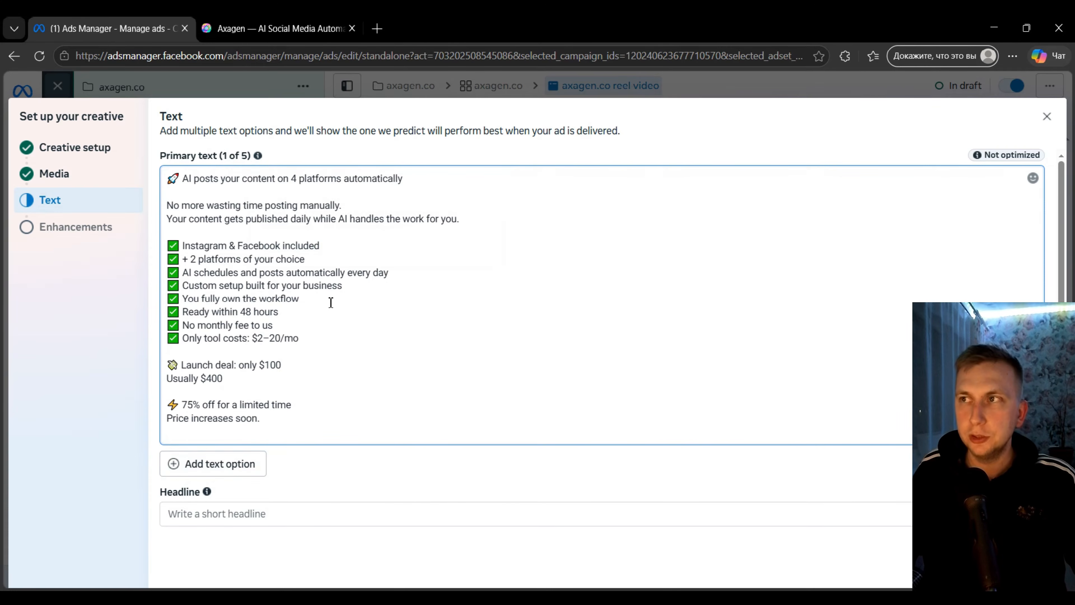
# Have ChatGPT write 4 more ad texts in different styles and vibes, and add each as another primary text option in Ads Manager
pyautogui.click(231, 464)
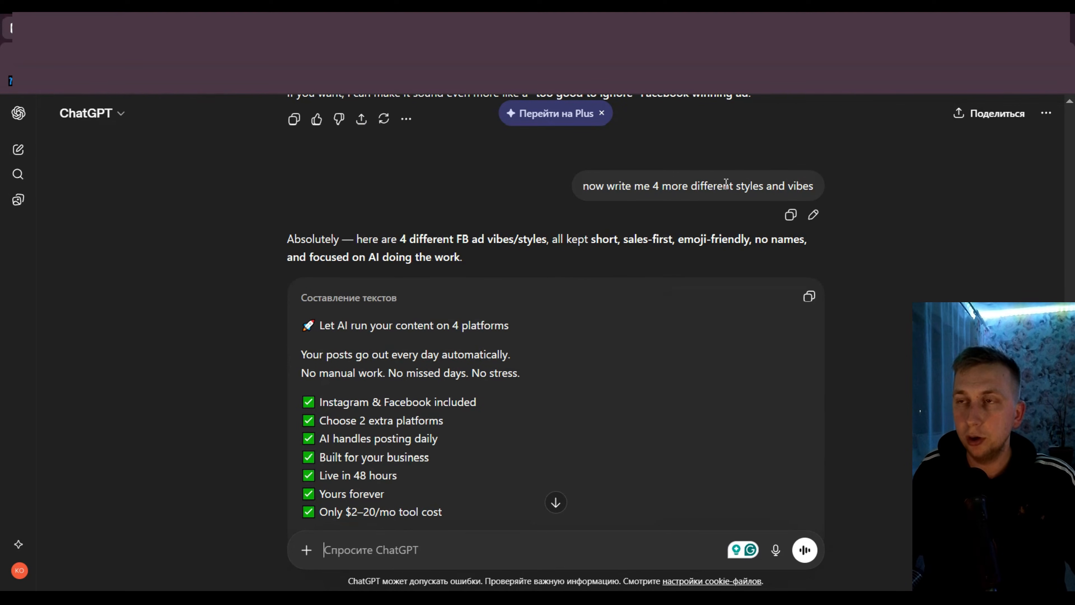
pyautogui.scroll(-10, 532, 309)
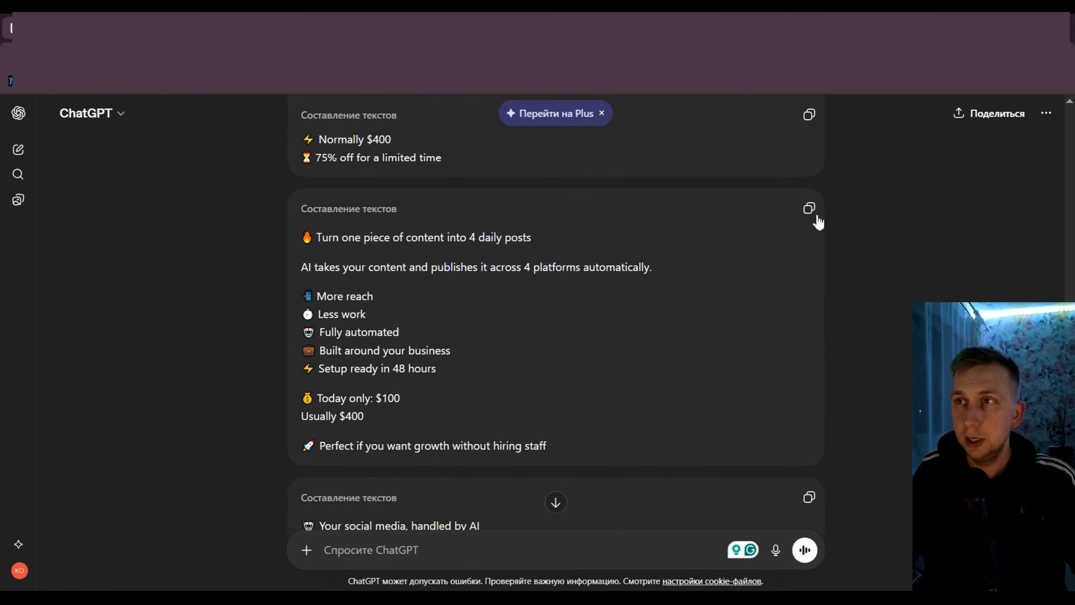
pyautogui.click(816, 216)
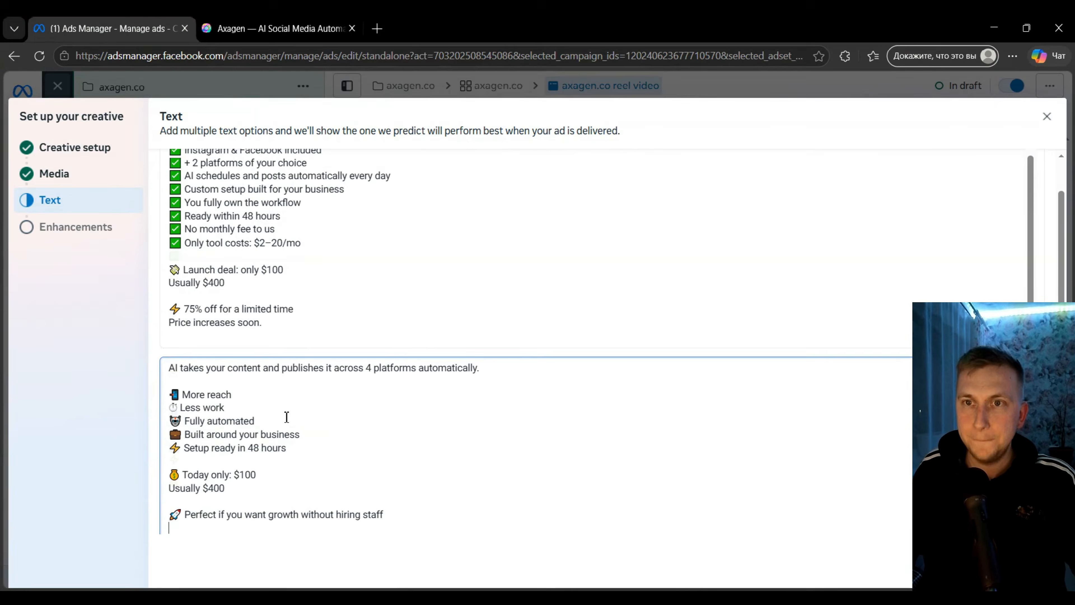
pyautogui.scroll(-5, 253, 381)
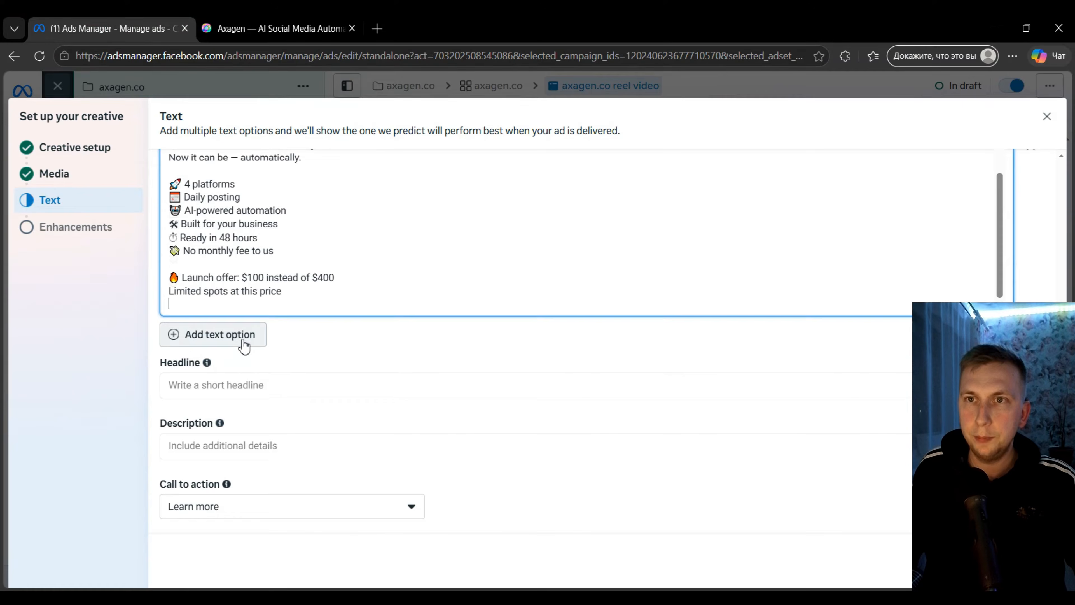
pyautogui.click(242, 344)
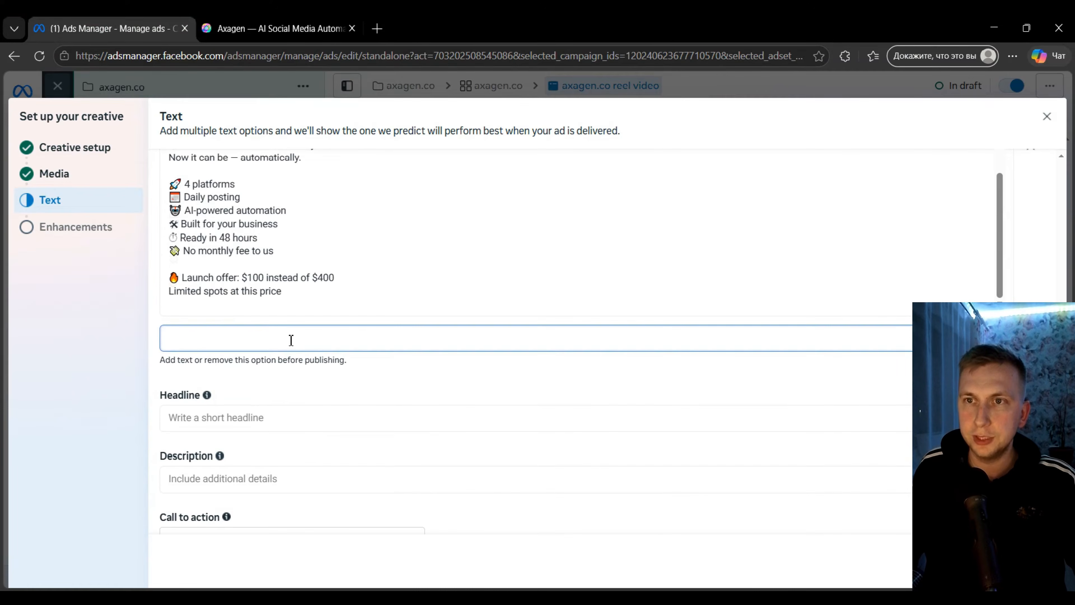
pyautogui.hotkey('ctrl', 'v')
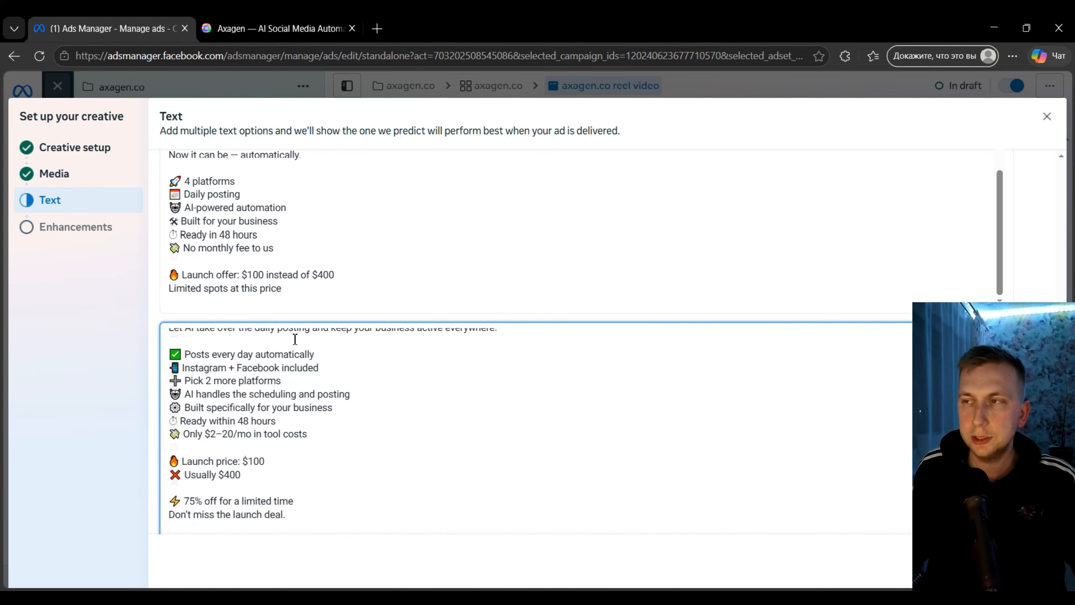
# Fill five headlines: AI Posts for You Daily, 4 Platforms on Autopilot, Stop Posting Manually, Your Content Everywhere and Let AI Handle Socials, each with its emoji
pyautogui.scroll(1, 373, 220)
pyautogui.scroll(1, 473, 380)
pyautogui.scroll(-6, 490, 415)
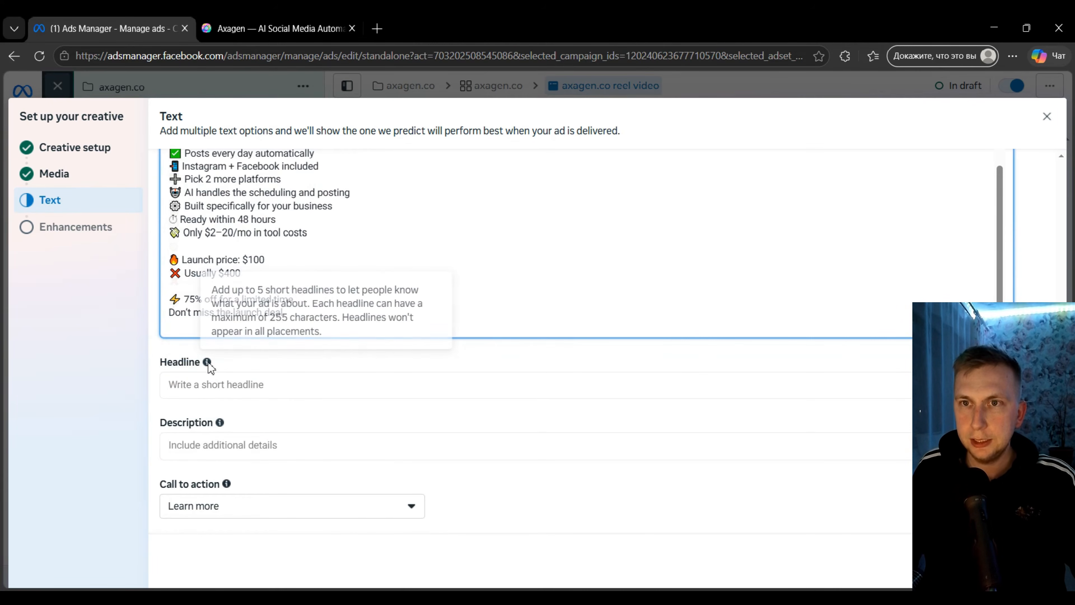
pyautogui.click(239, 385)
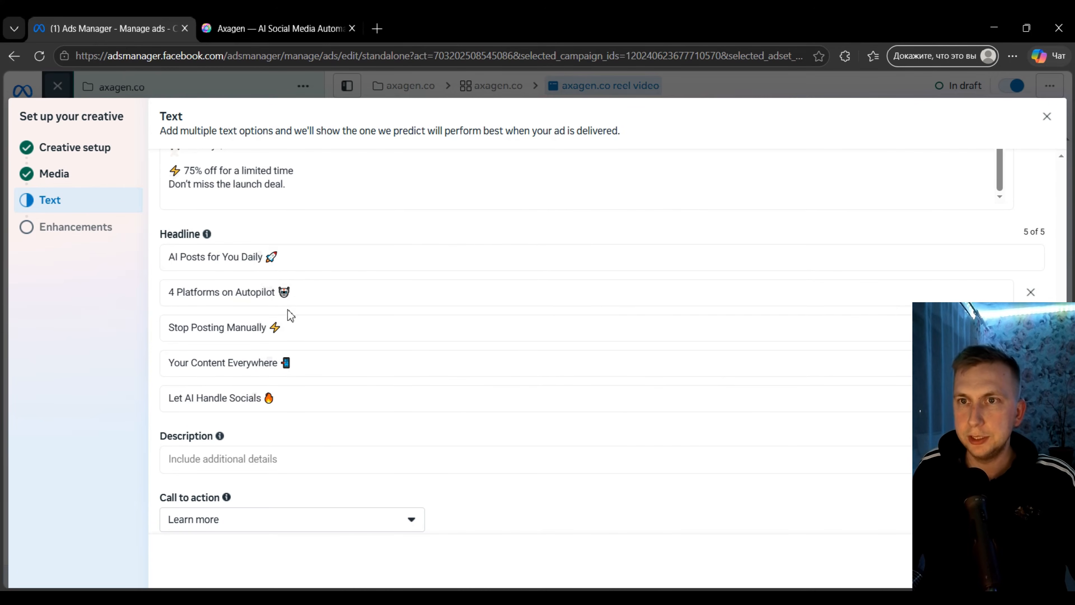
pyautogui.scroll(-1, 290, 340)
# Ask ChatGPT for the ad's Description text and fill five description options, from "AI publishes your content daily" to "Turn your content into daily growth on autopilot."
pyautogui.moveTo(223, 427)
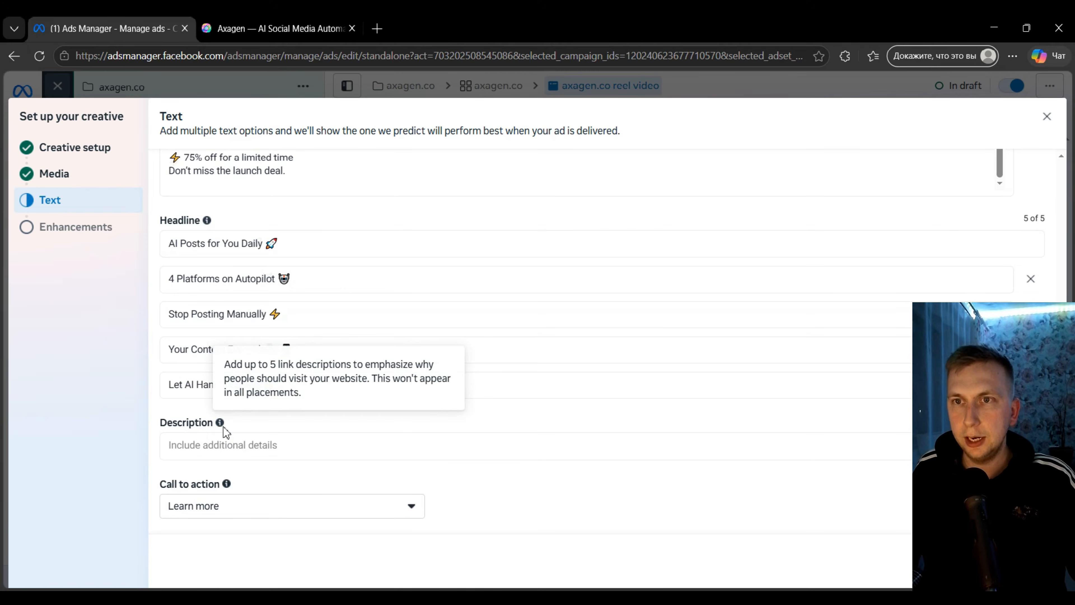
pyautogui.click(274, 445)
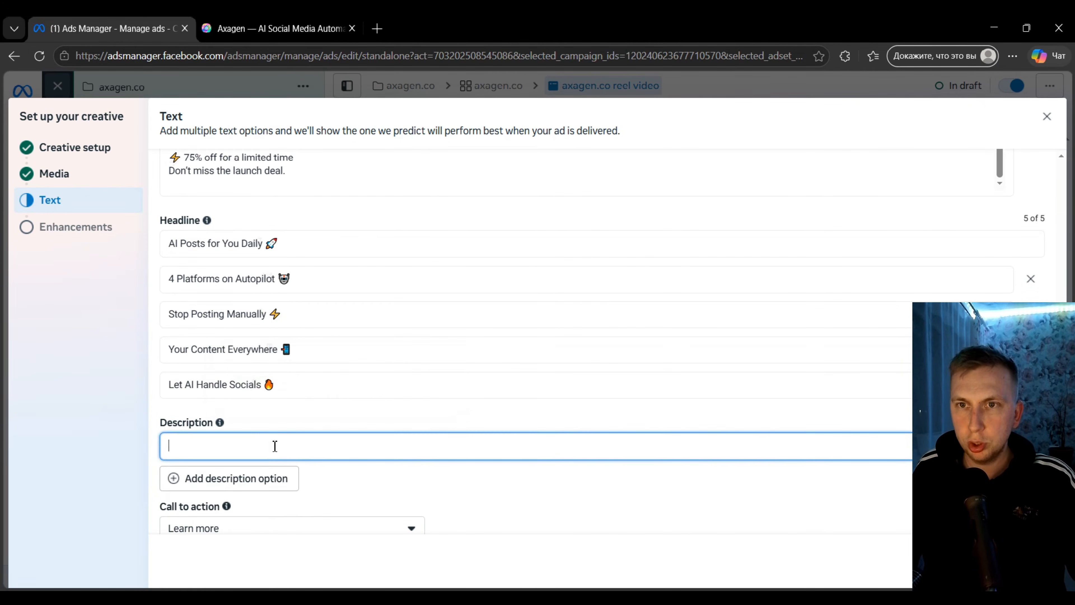
pyautogui.scroll(-1, 293, 403)
pyautogui.moveTo(218, 402)
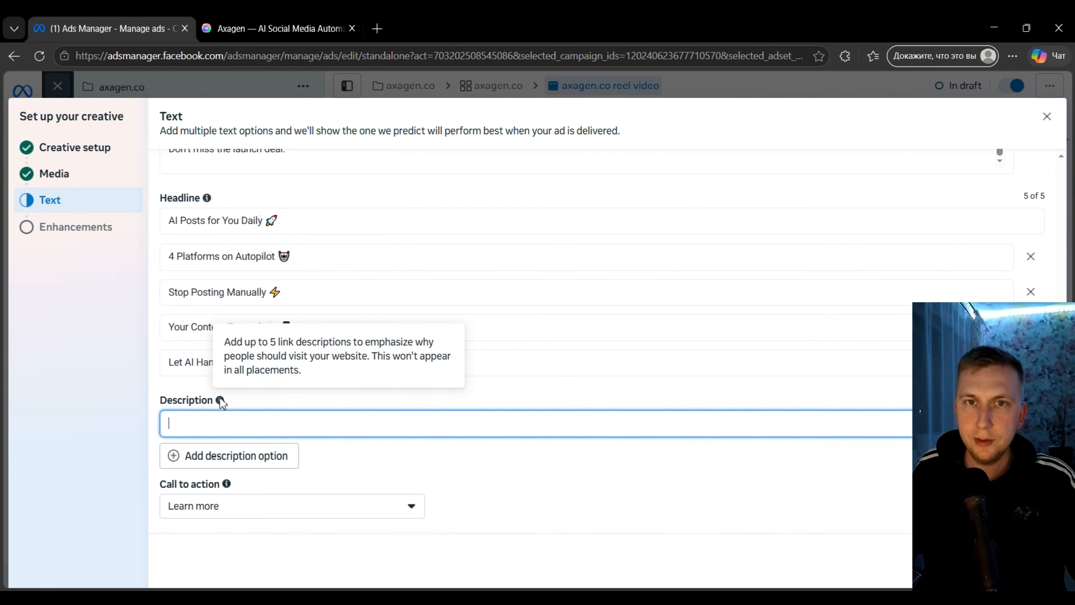
pyautogui.doubleClick(193, 402)
pyautogui.hotkey('ctrl', 'c')
pyautogui.hotkey('alt', 'Tab')
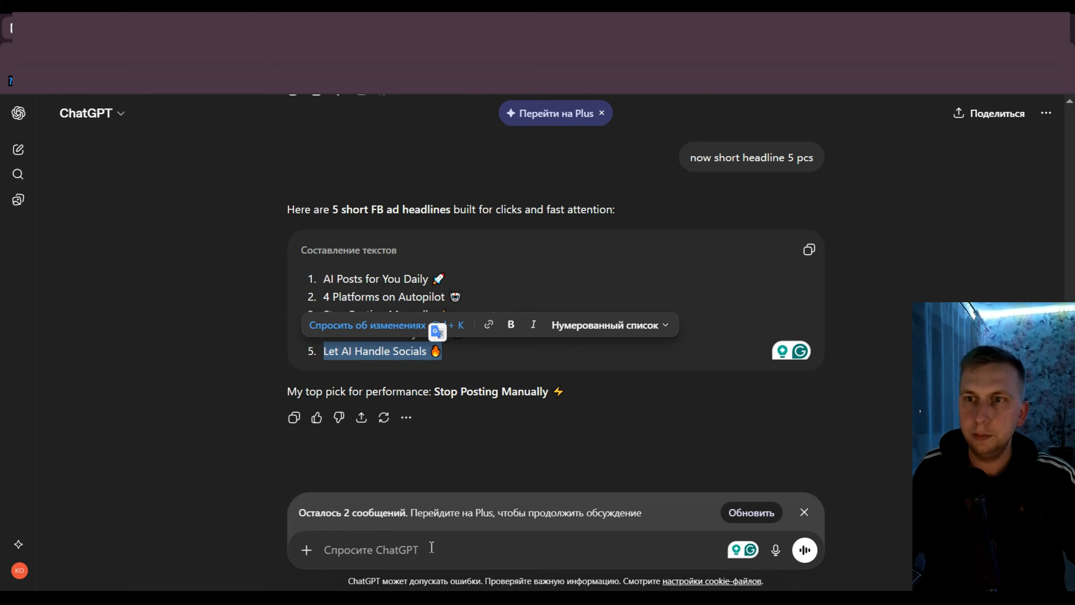
pyautogui.click(429, 546)
pyautogui.hotkey('ctrl', 'v')
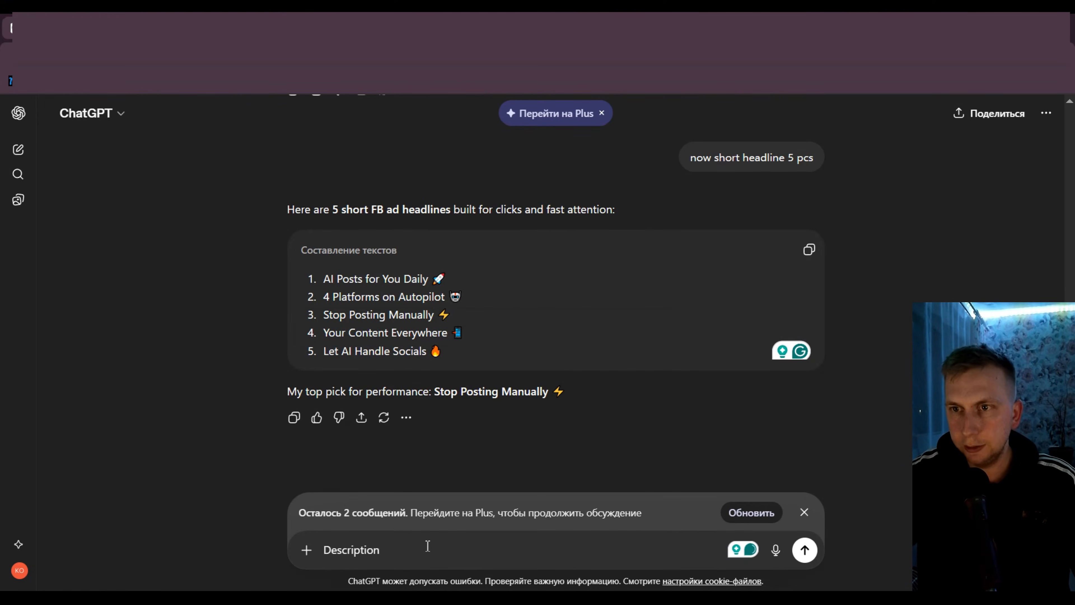
pyautogui.press('Return')
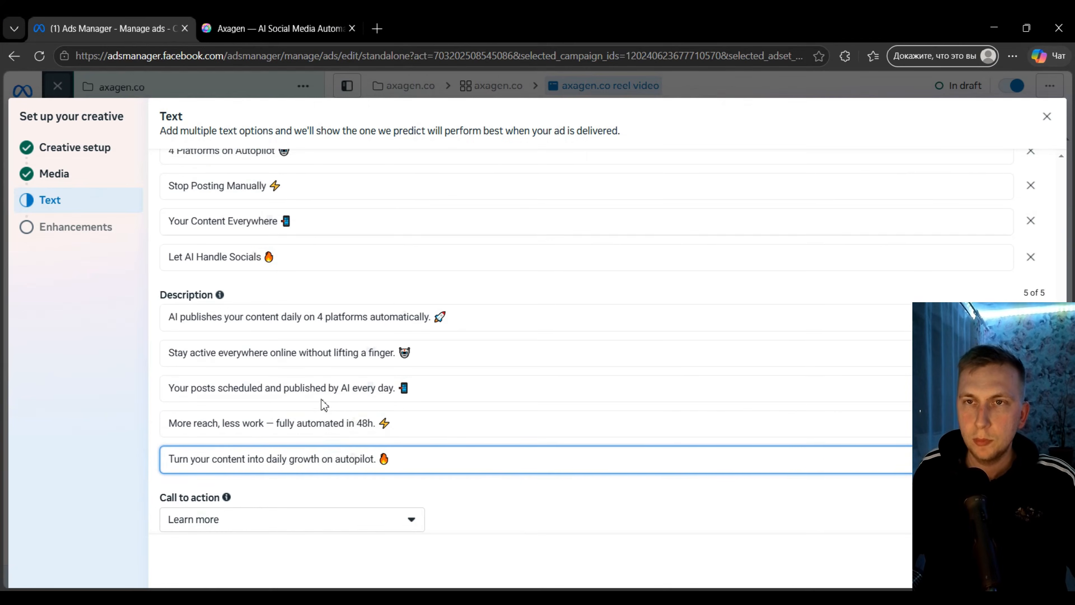
pyautogui.scroll(-1, 324, 405)
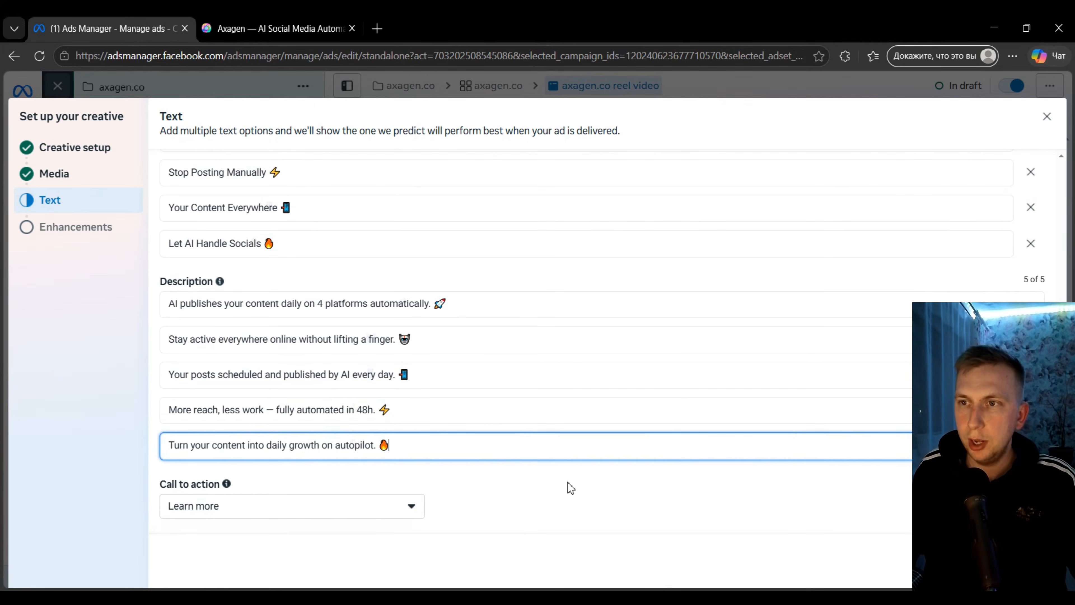
# Review all the primary texts, headlines and descriptions entered for the ad
pyautogui.scroll(12, 493, 429)
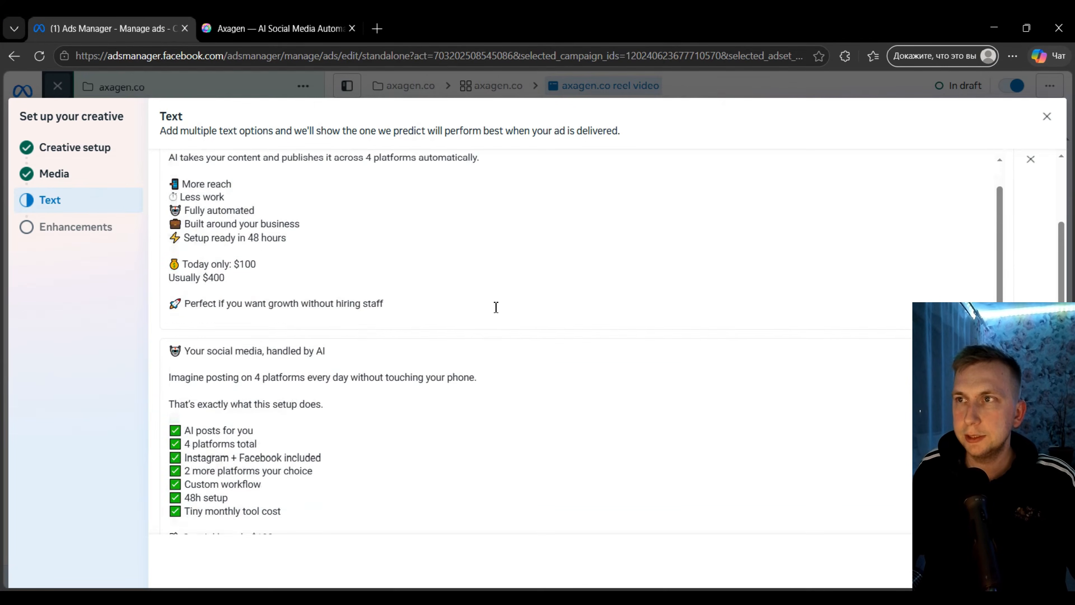
pyautogui.scroll(-10, 557, 265)
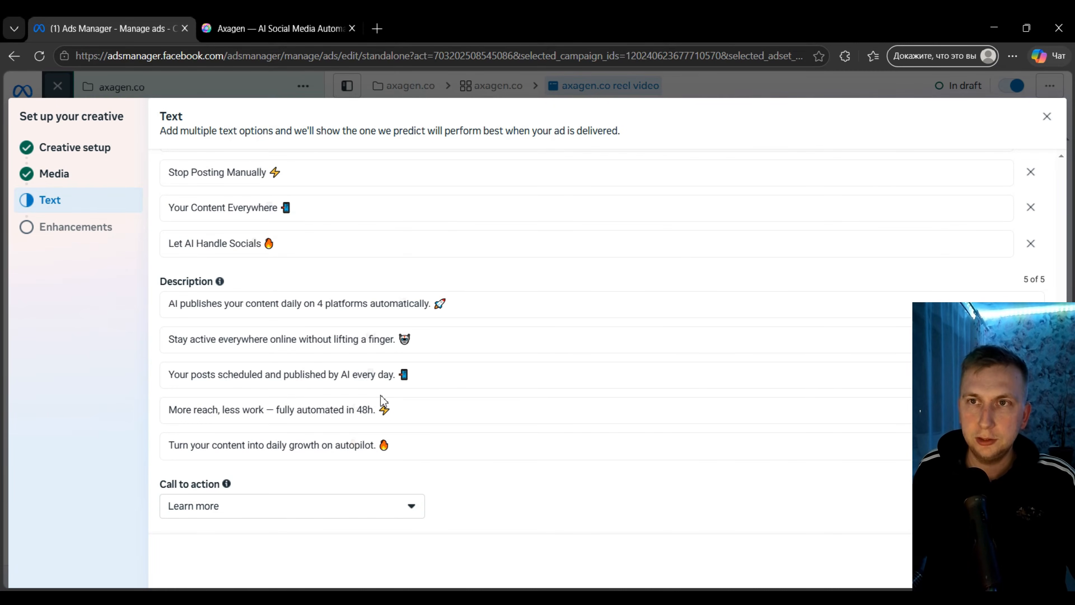
pyautogui.scroll(10, 421, 323)
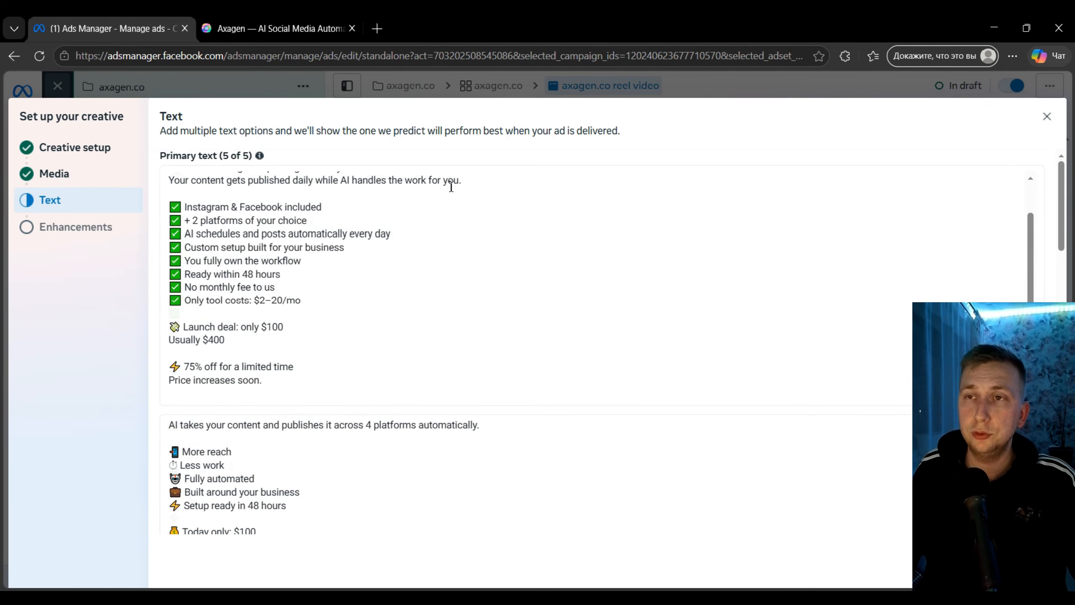
pyautogui.scroll(2, 451, 186)
pyautogui.scroll(-6, 431, 286)
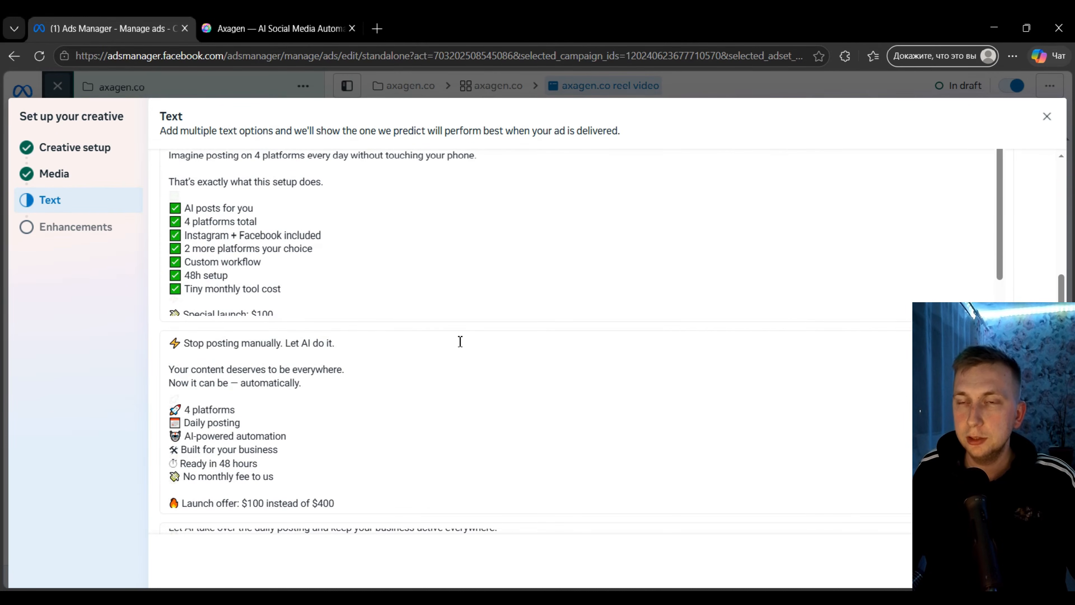
pyautogui.scroll(-1, 487, 389)
pyautogui.scroll(-5, 510, 366)
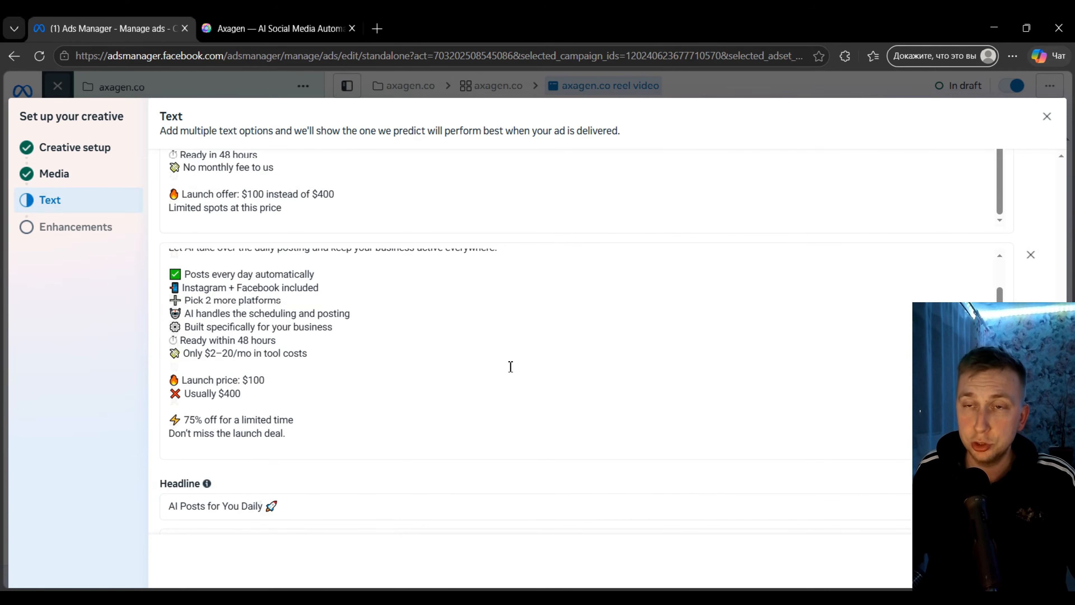
pyautogui.scroll(-10, 511, 367)
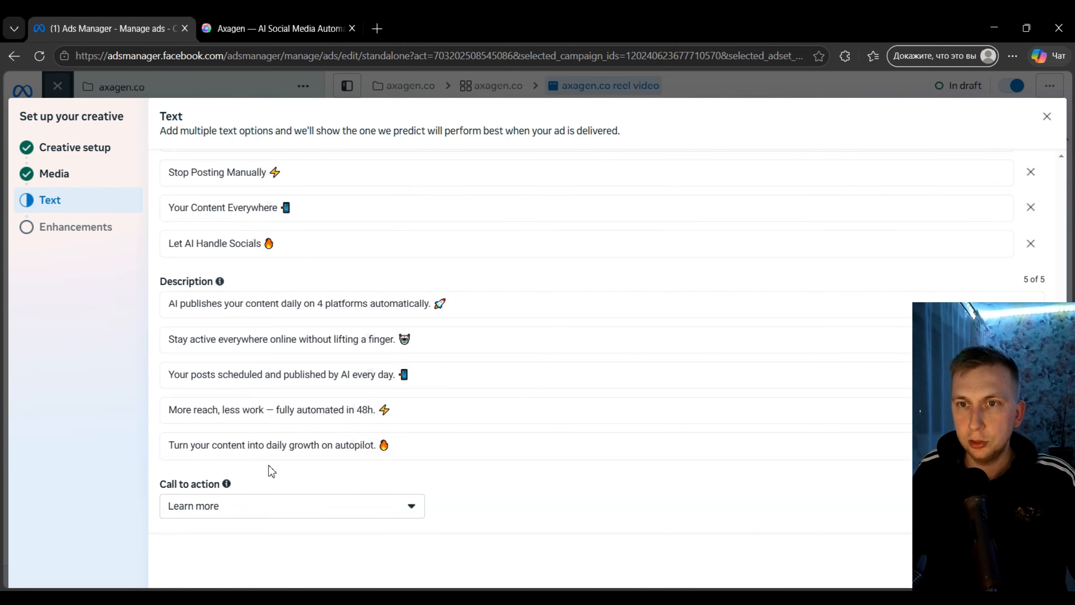
# Look through the available call to action options, such as Get offer, Order now and Book now, and keep Learn more
pyautogui.click(314, 509)
pyautogui.scroll(-3, 260, 415)
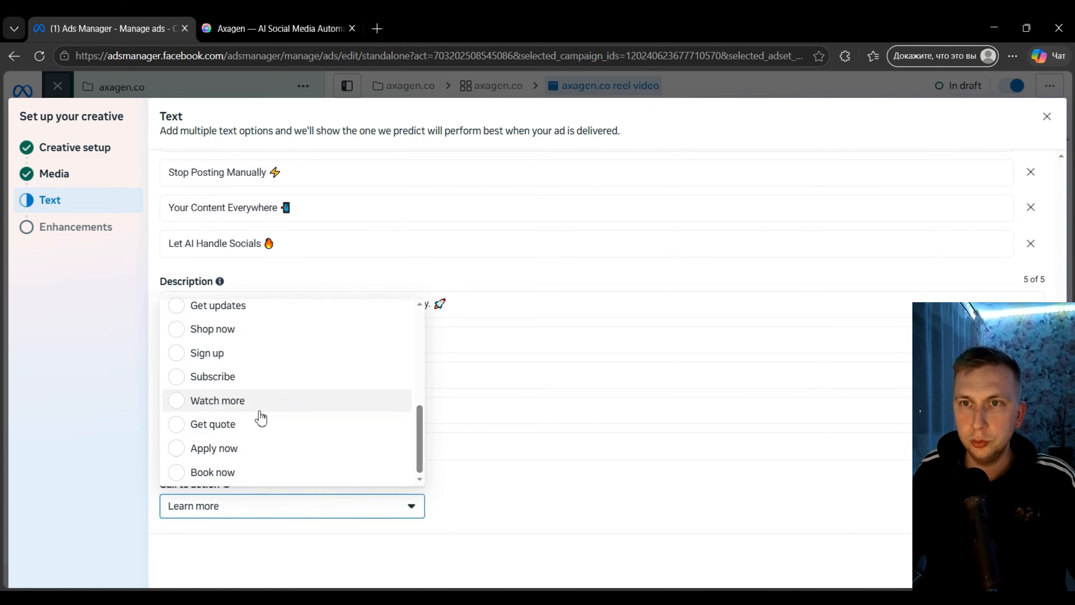
pyautogui.scroll(5, 301, 468)
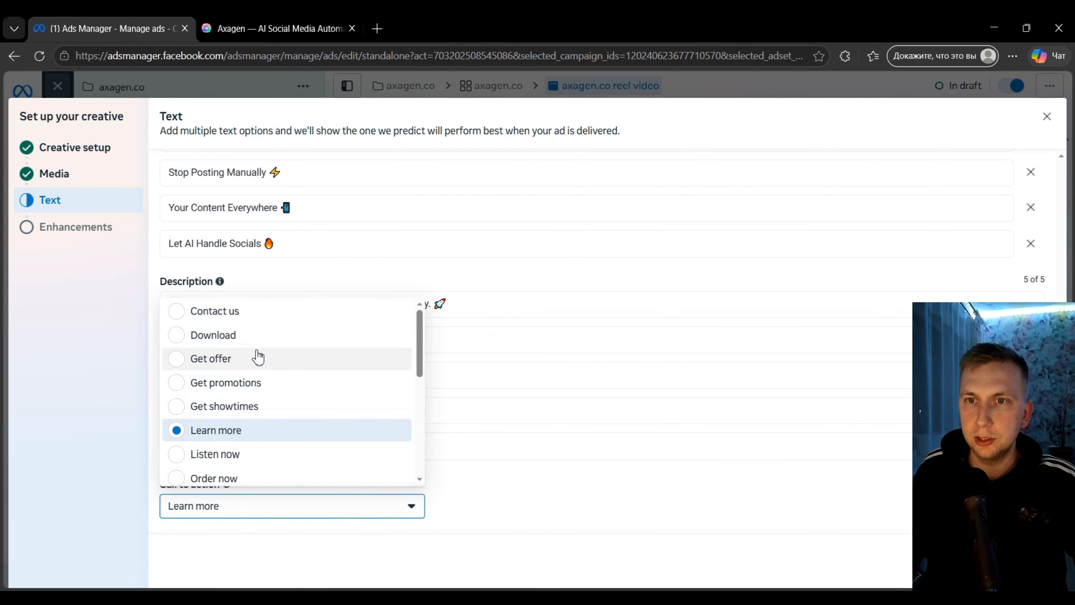
pyautogui.scroll(-1, 257, 357)
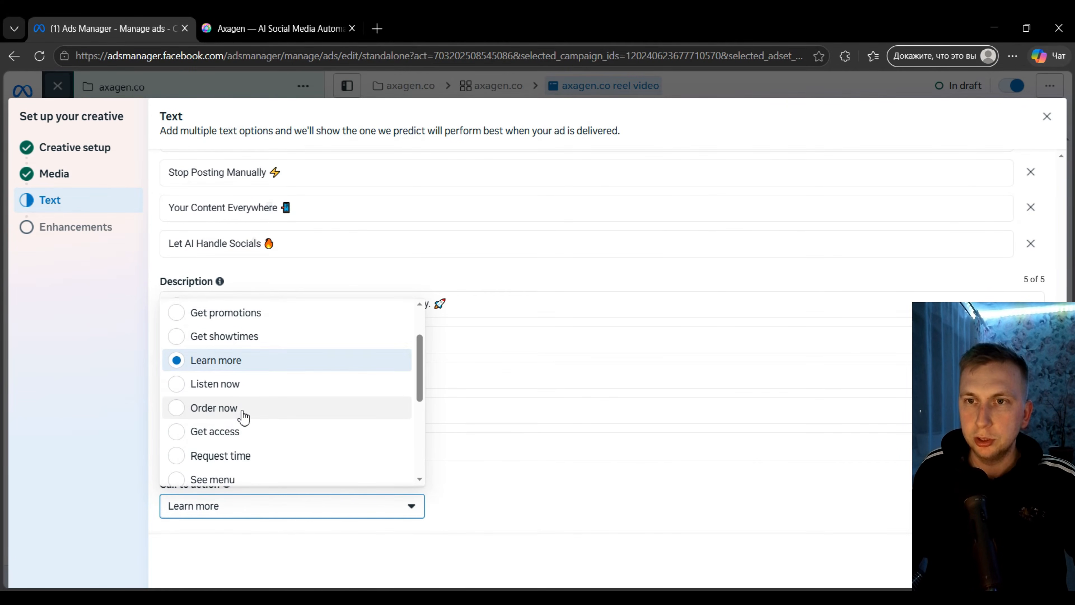
pyautogui.scroll(-1, 243, 417)
pyautogui.click(432, 488)
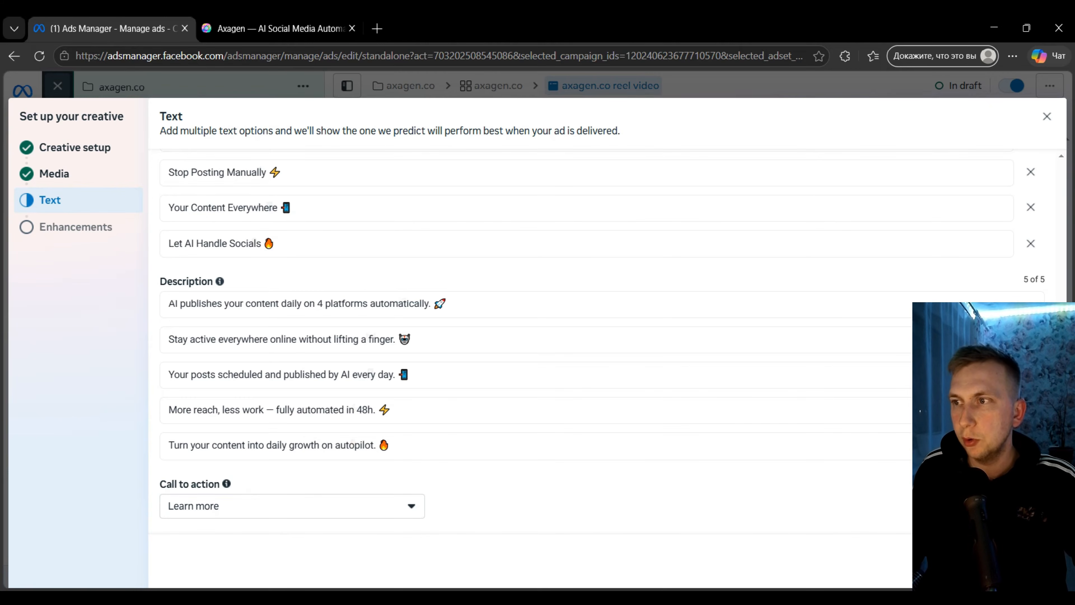
# Continue from the ad texts to the Advantage+ creative enhancements, review the media and text options, and finish the creative setup with all of them on
pyautogui.click(1031, 560)
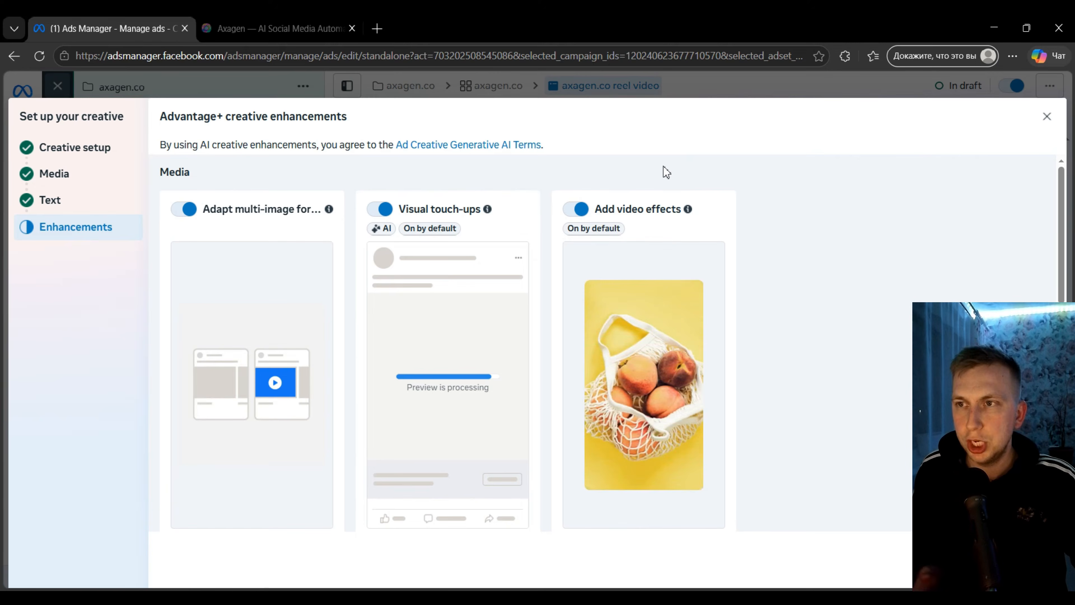
pyautogui.scroll(-5, 457, 296)
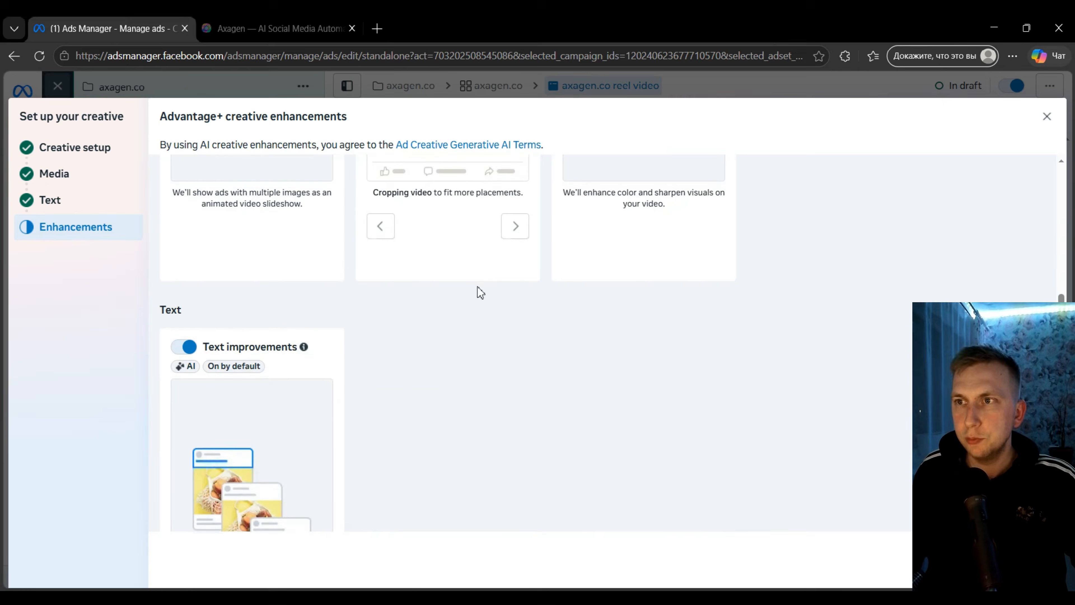
pyautogui.scroll(5, 521, 282)
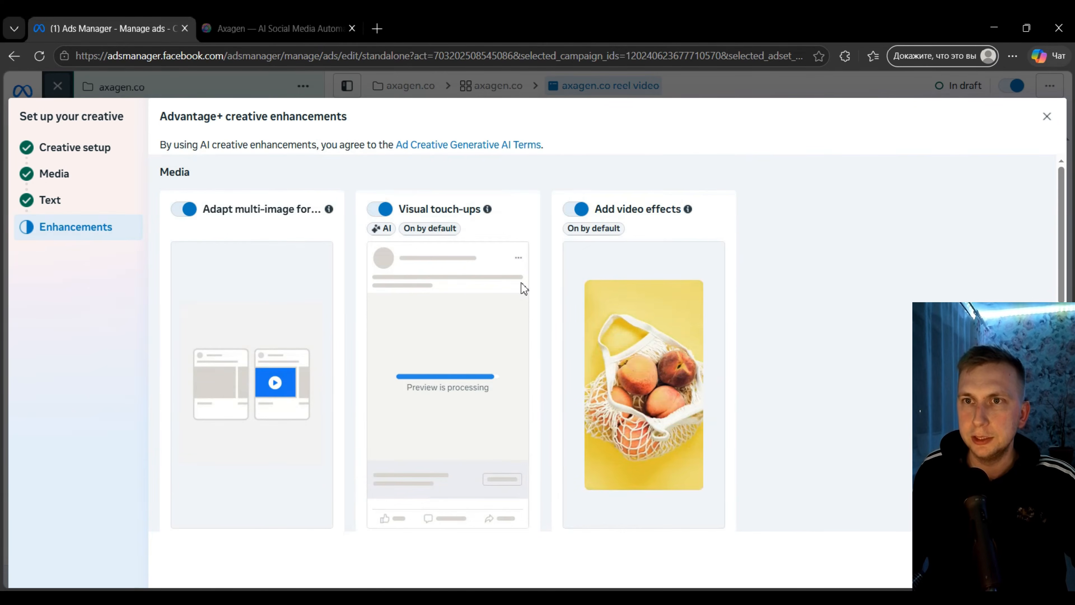
pyautogui.scroll(-1, 439, 297)
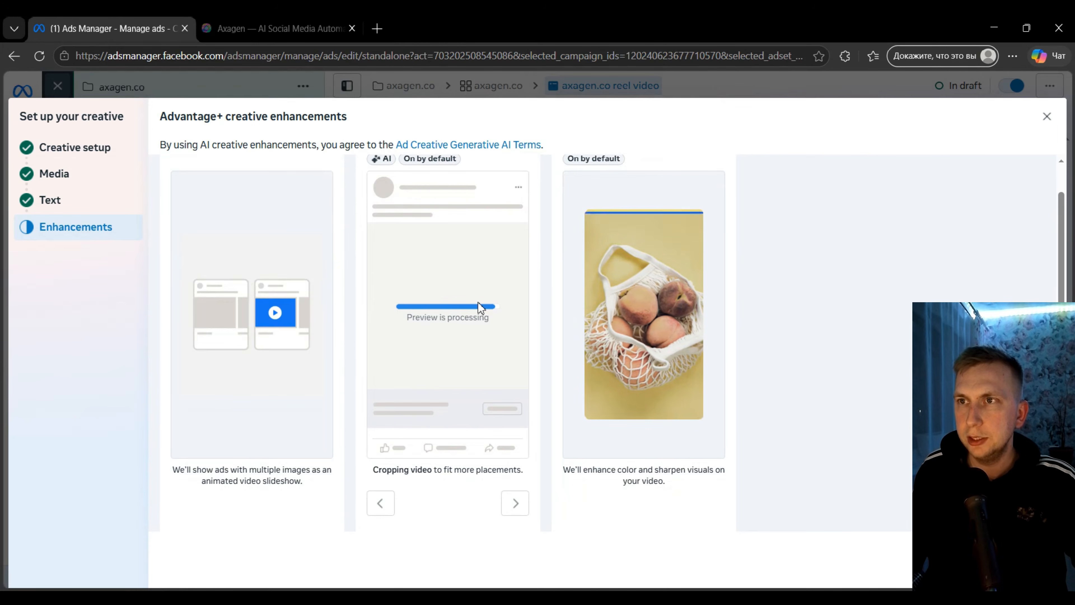
pyautogui.scroll(1, 478, 303)
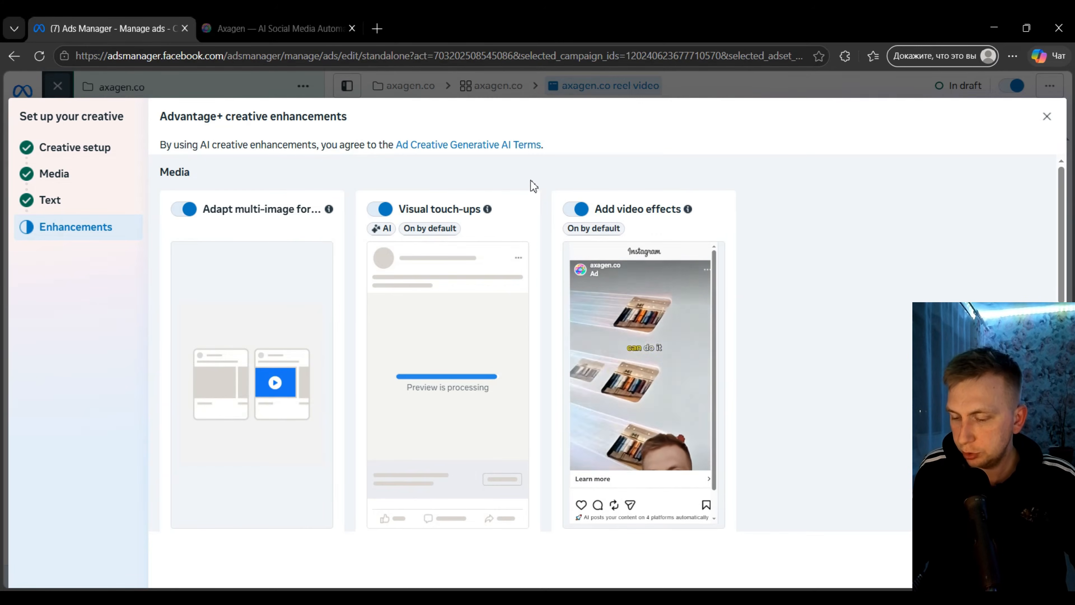
pyautogui.scroll(-6, 534, 229)
pyautogui.scroll(6, 525, 314)
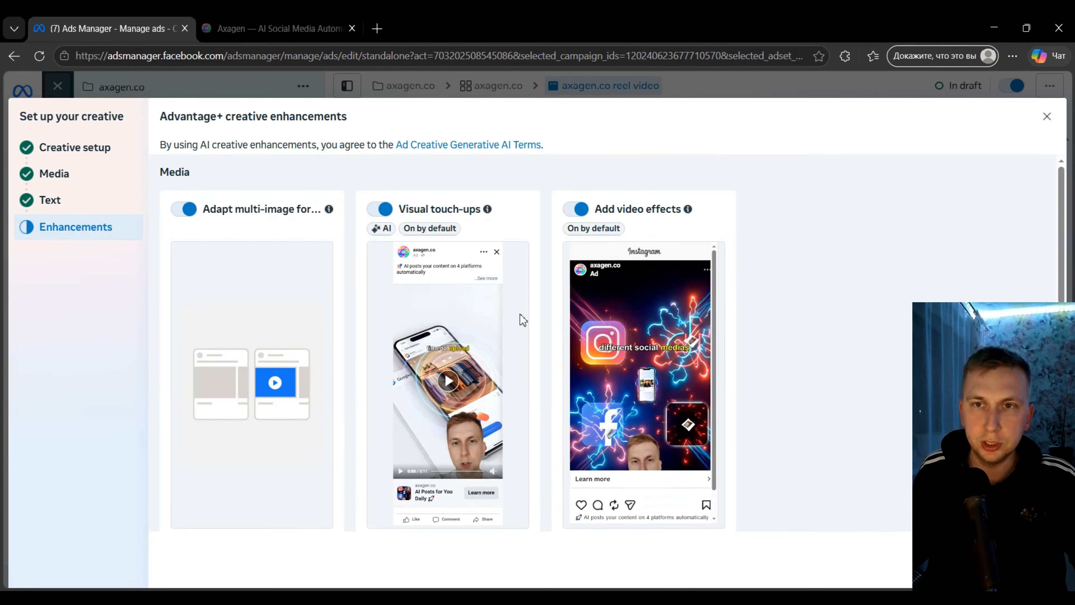
pyautogui.scroll(-2, 529, 312)
pyautogui.scroll(2, 529, 314)
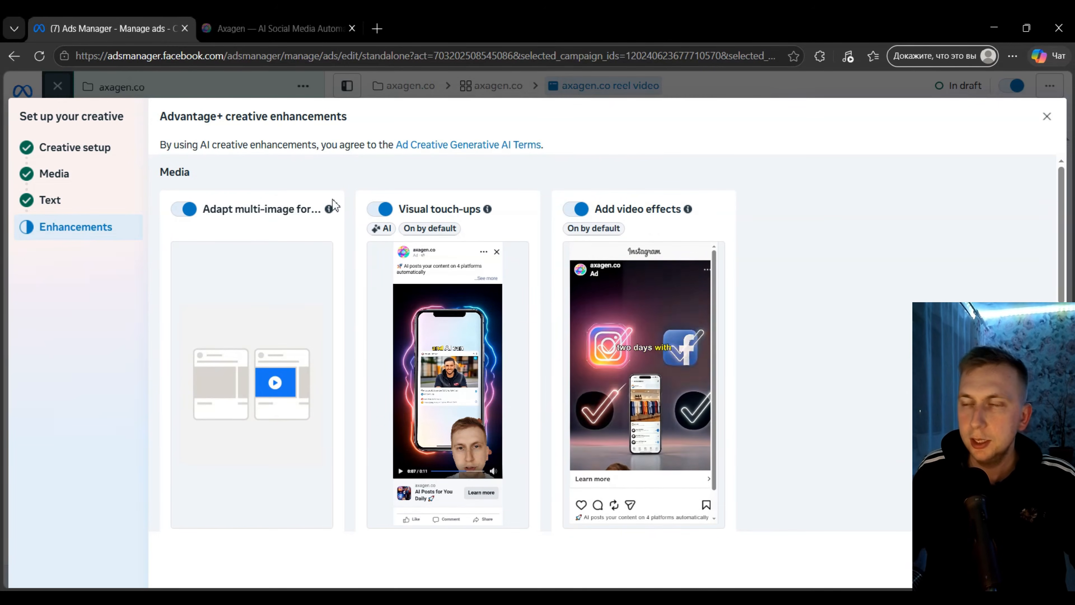
pyautogui.scroll(-2, 525, 232)
pyautogui.scroll(-5, 663, 353)
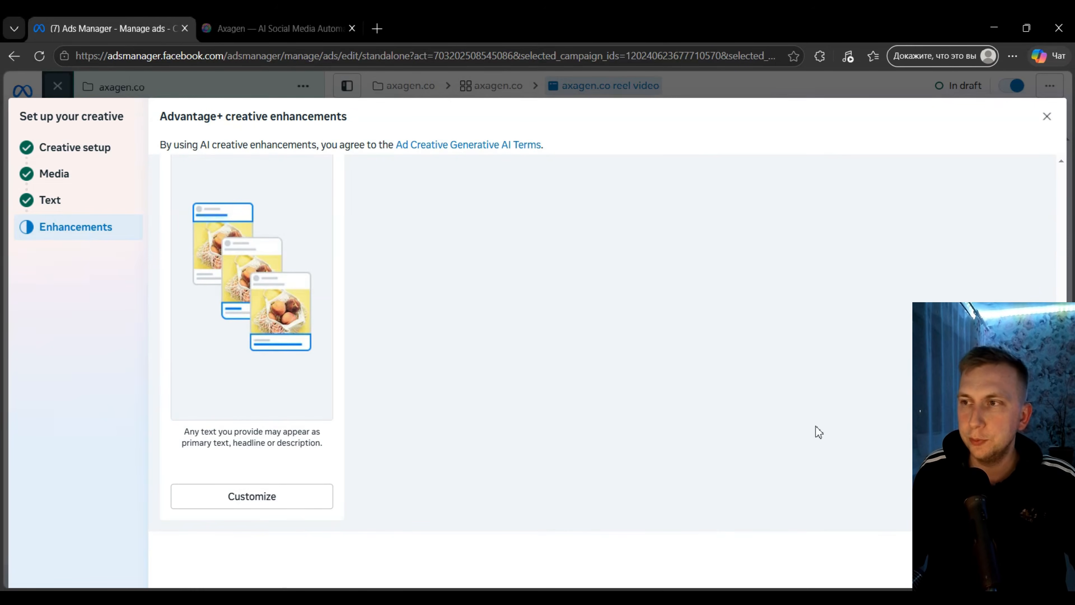
pyautogui.scroll(3, 607, 382)
pyautogui.scroll(-3, 901, 466)
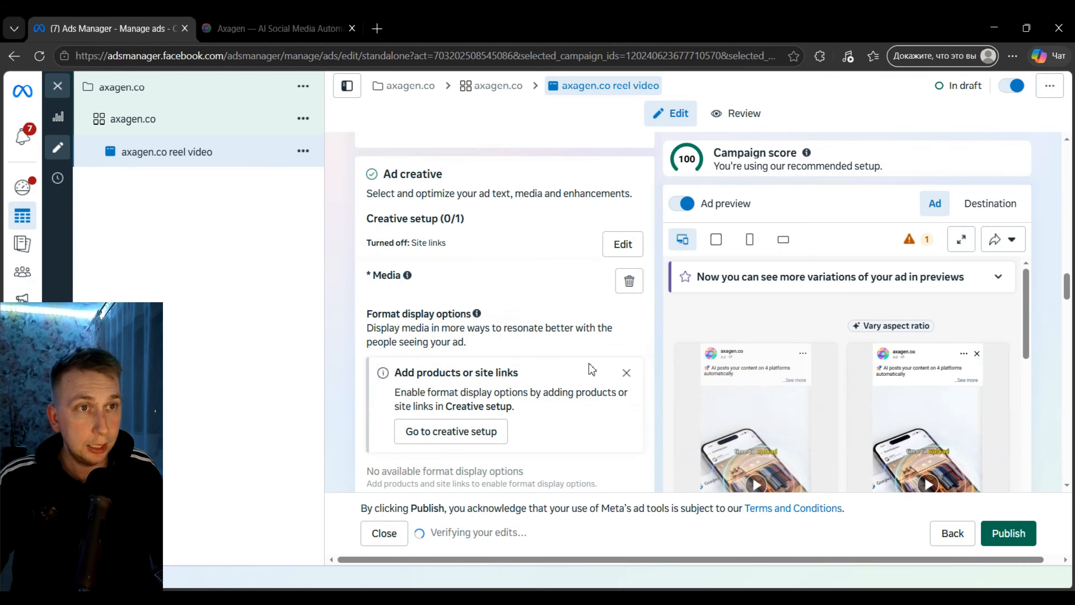
# Review the reel video ad's primary texts, descriptions, call to action, enhancements and ad preview
pyautogui.scroll(-4, 601, 341)
pyautogui.scroll(-10, 508, 292)
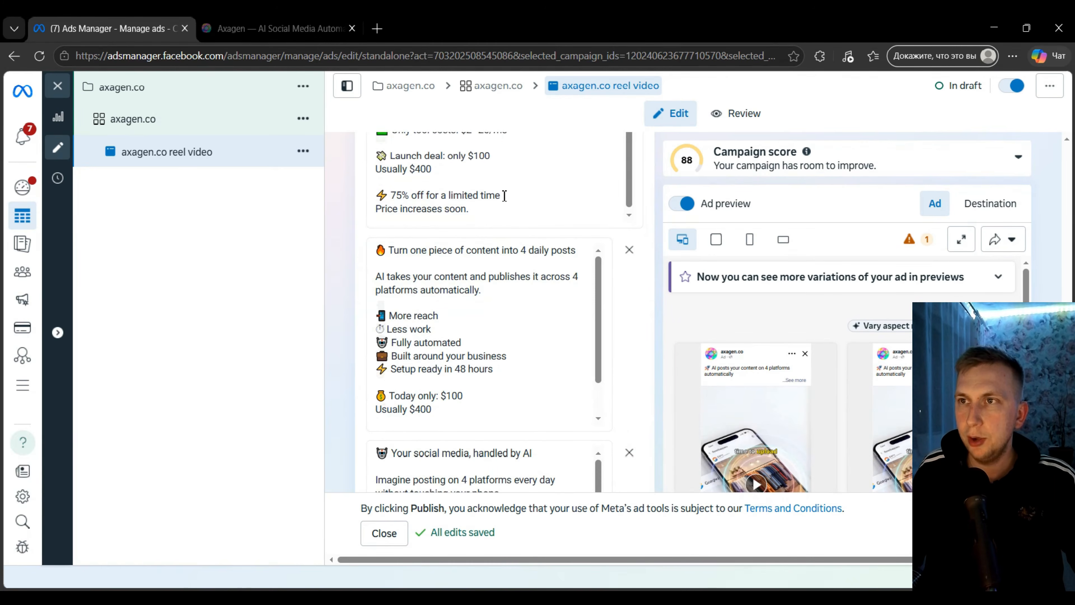
pyautogui.scroll(-15, 516, 313)
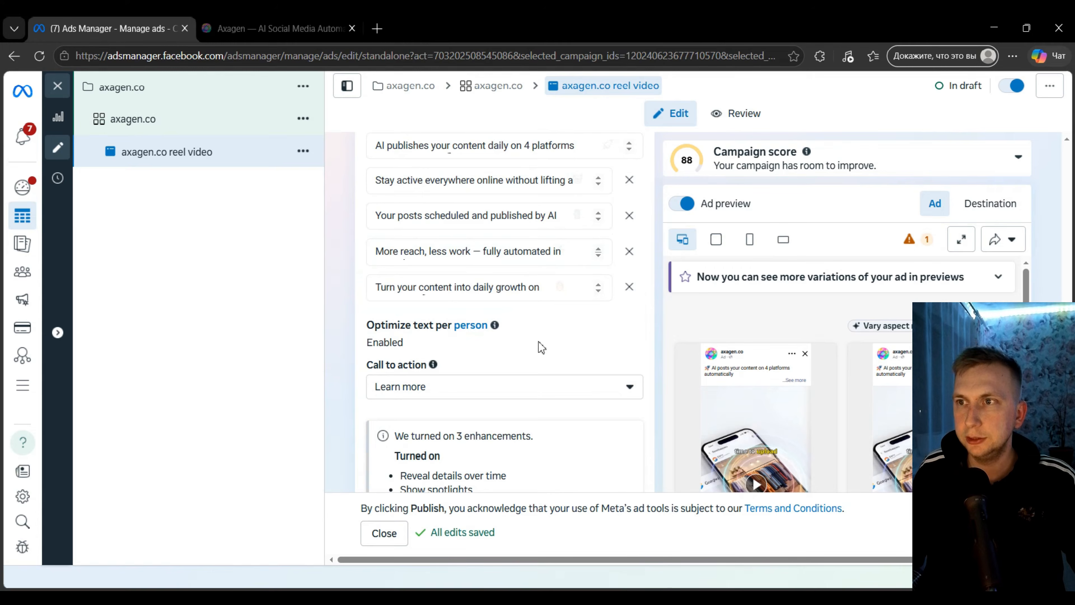
pyautogui.scroll(-3, 542, 348)
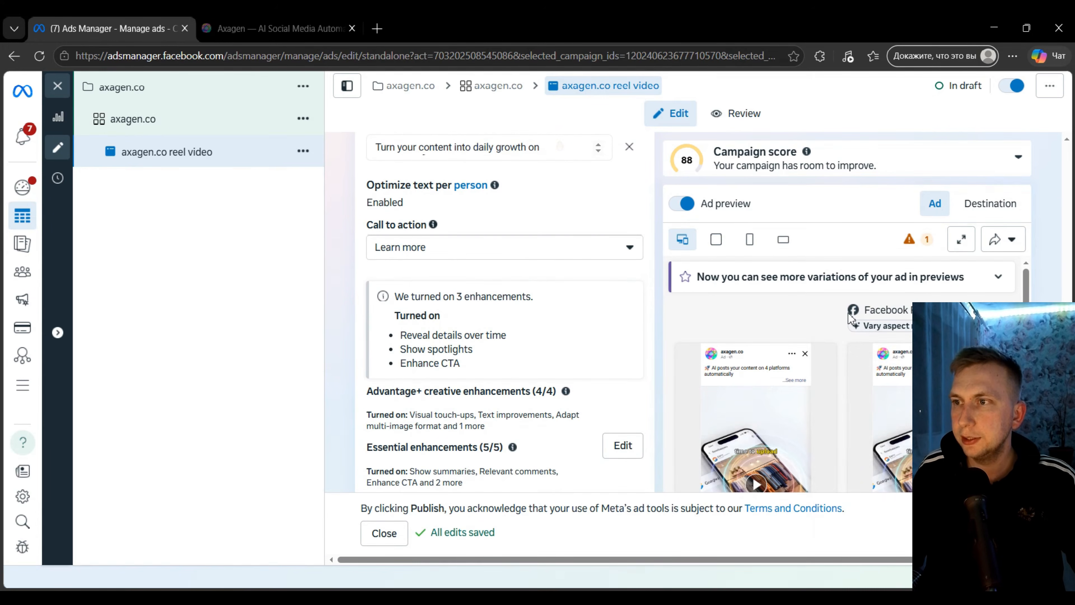
pyautogui.scroll(-3, 848, 314)
pyautogui.scroll(-1, 849, 319)
pyautogui.scroll(1, 849, 320)
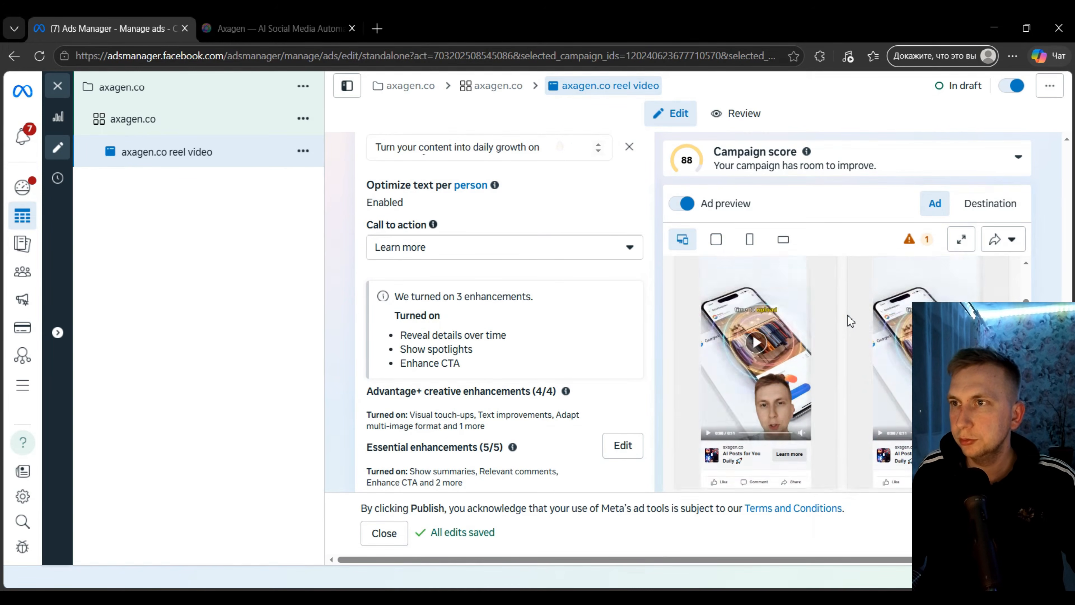
pyautogui.scroll(-6, 343, 308)
# Examine the ad's creative testing, languages, tracking and third-party reporting tools options without setting any of them up
pyautogui.moveTo(378, 246); pyautogui.dragTo(485, 263)
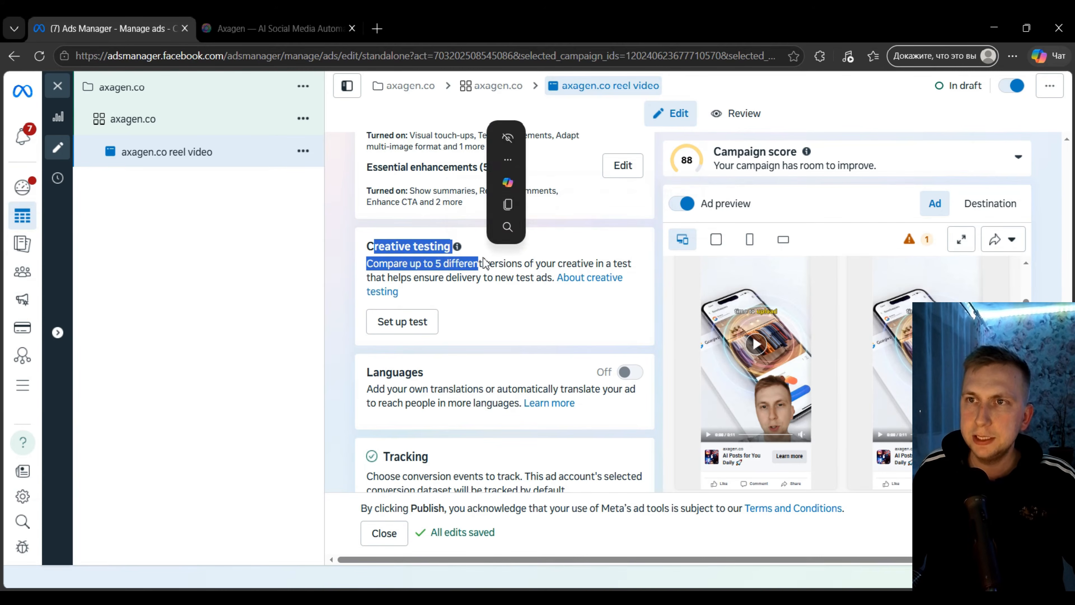
pyautogui.click(467, 284)
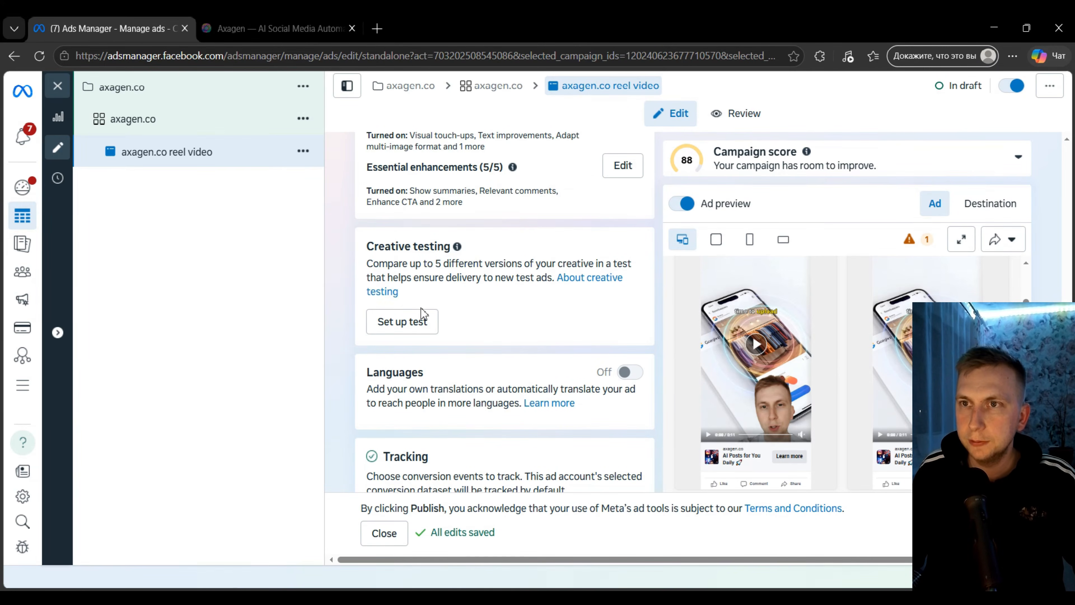
pyautogui.scroll(-2, 505, 283)
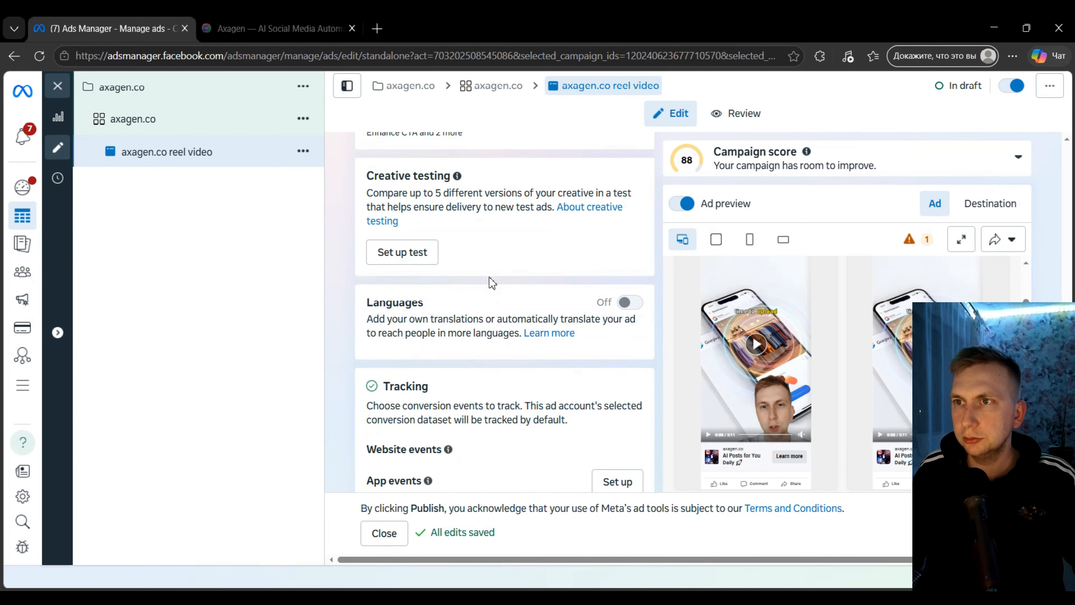
pyautogui.scroll(-6, 487, 215)
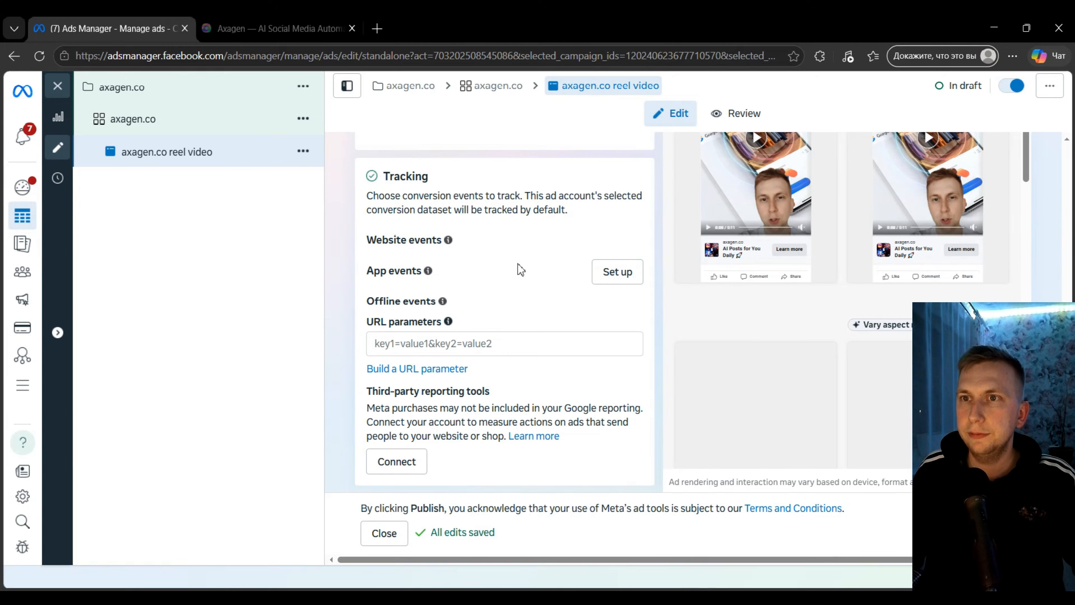
pyautogui.scroll(-1, 360, 235)
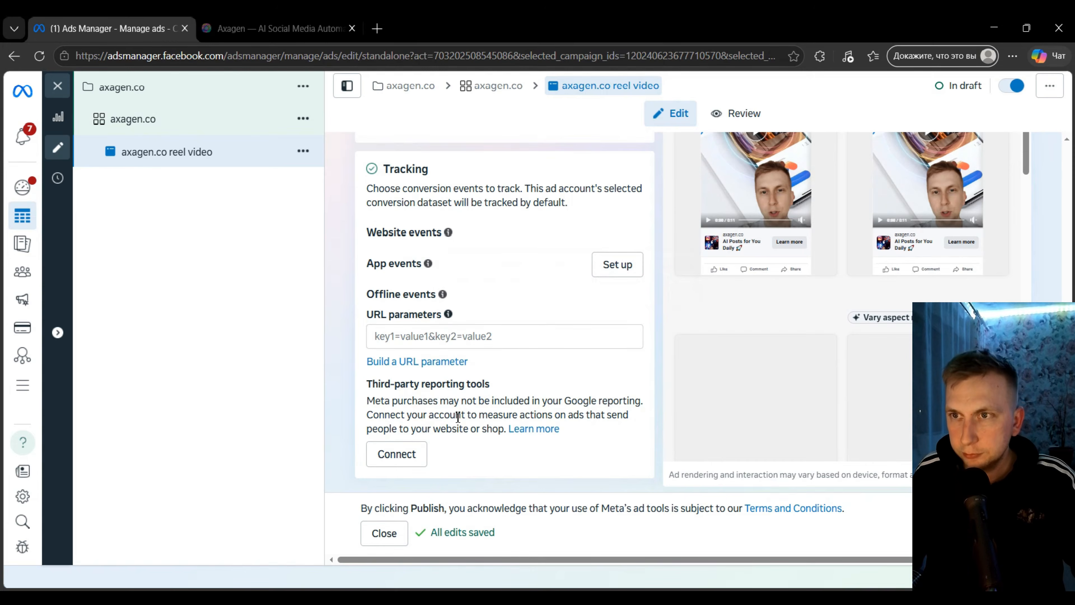
pyautogui.click(397, 454)
pyautogui.click(728, 165)
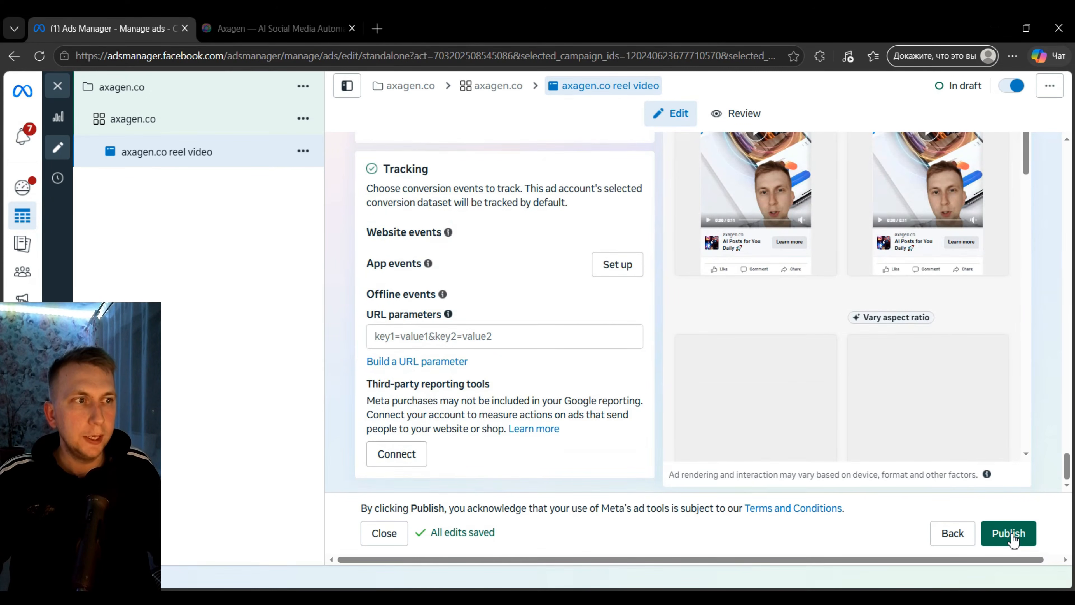
# Publish the axagen.co reel video ad, then go through the ad sets to the campaigns list
pyautogui.click(1010, 535)
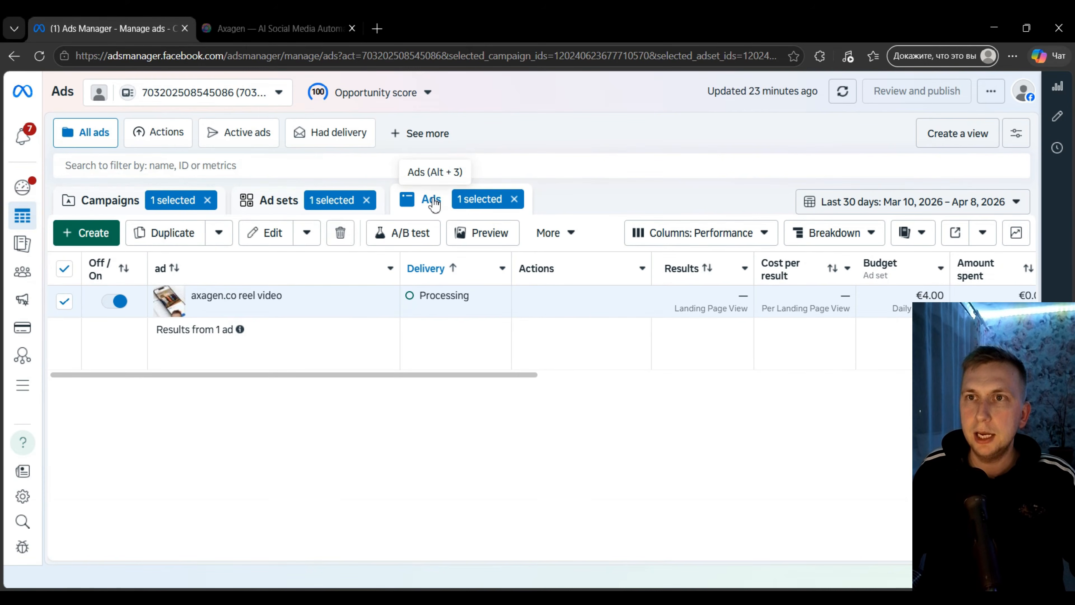
pyautogui.click(277, 200)
pyautogui.click(106, 199)
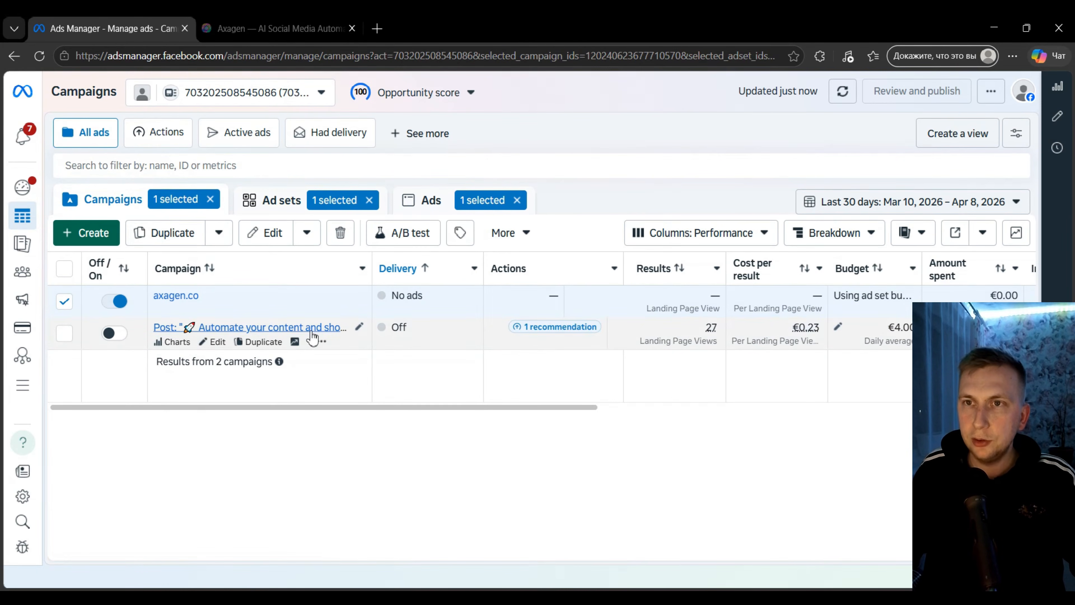
# Open the axagen.co campaign and its axagen.co ad set to list the ads inside
pyautogui.click(170, 298)
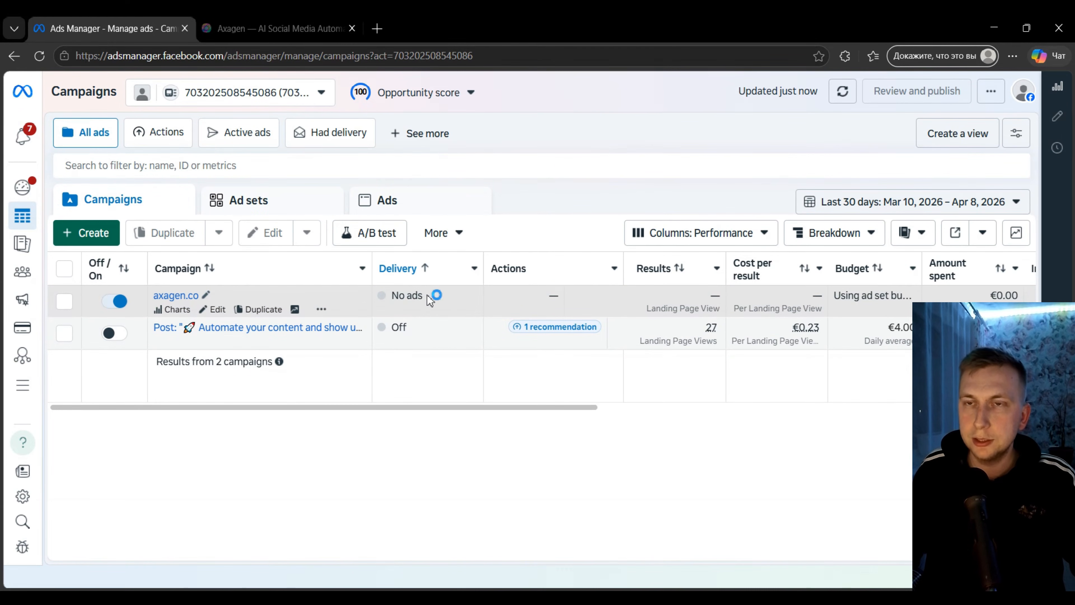
pyautogui.click(186, 298)
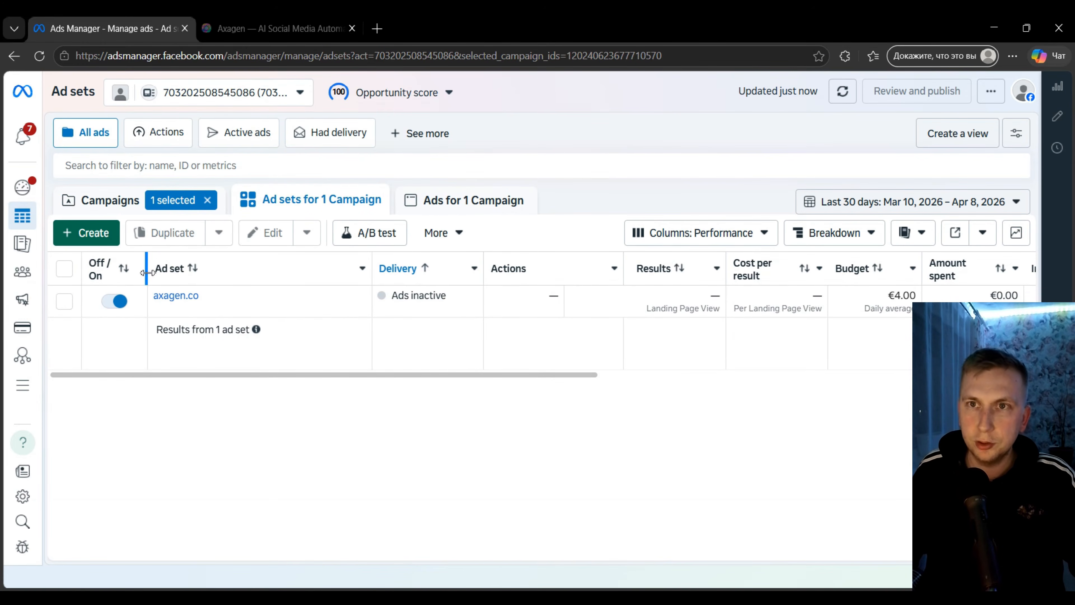
pyautogui.click(174, 298)
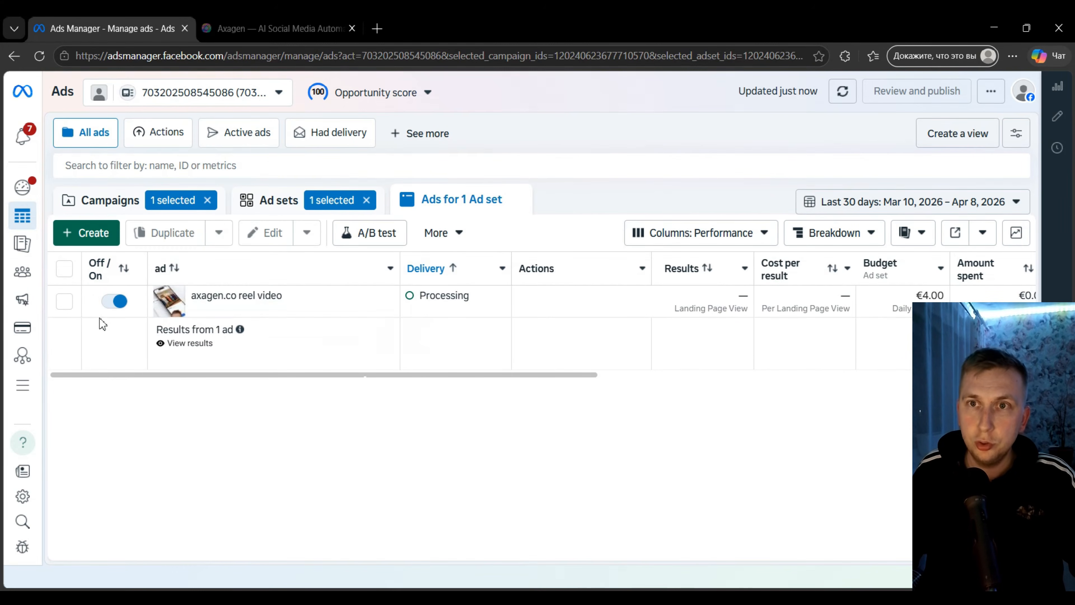
# Duplicate the axagen.co reel video ad with its original setup, making one copy in the original campaign
pyautogui.moveTo(153, 304)
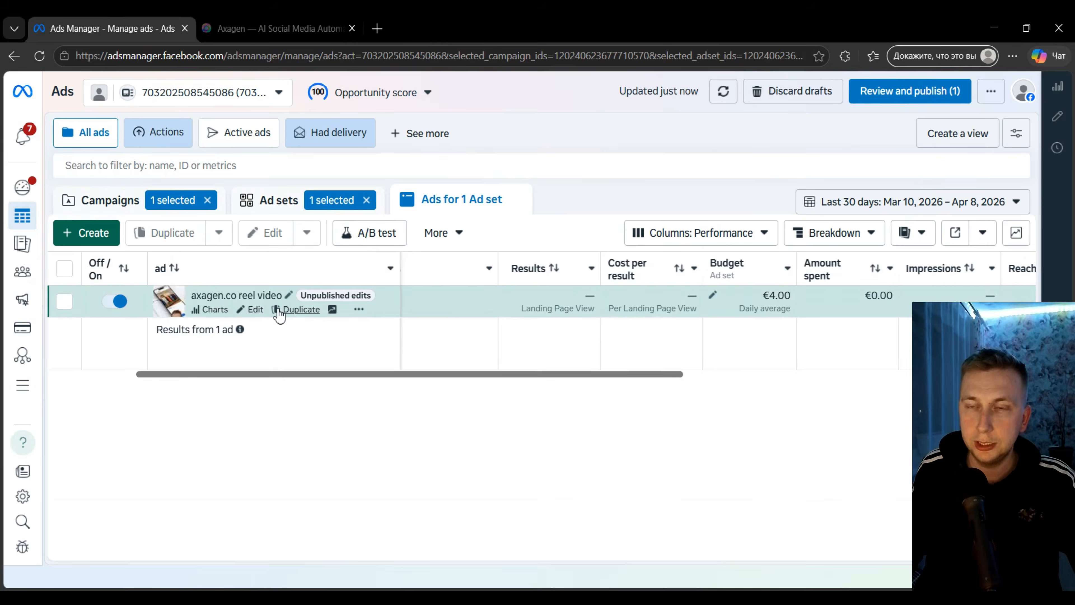
pyautogui.click(301, 309)
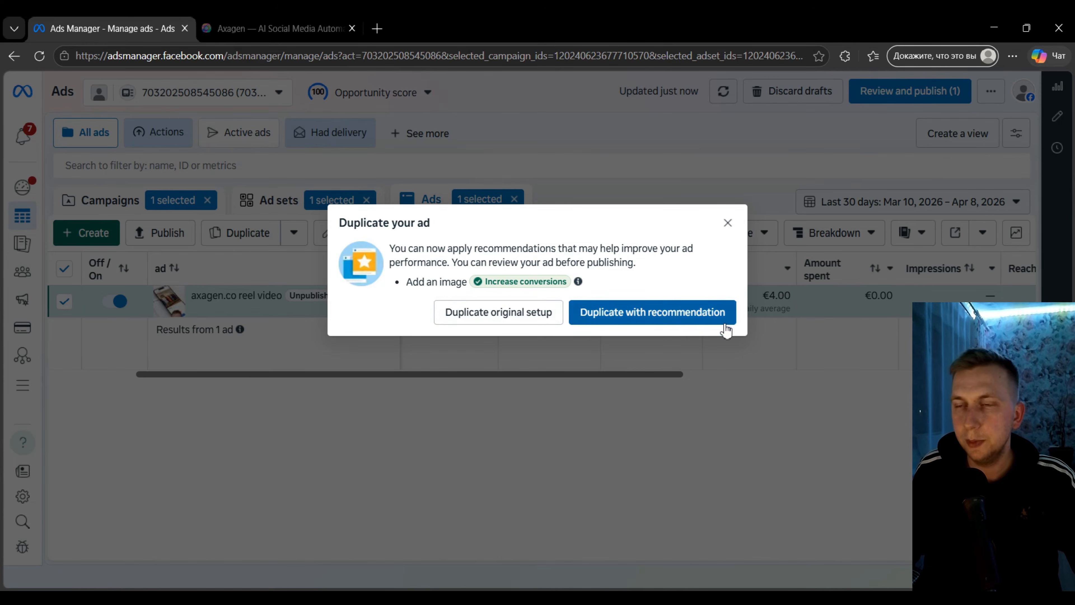
pyautogui.click(503, 322)
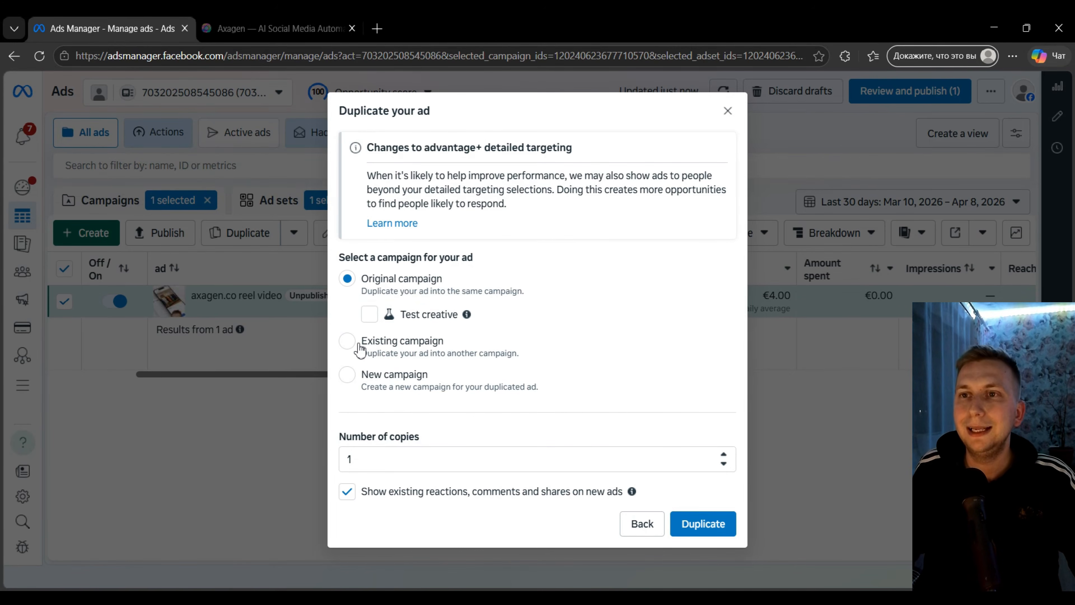
pyautogui.click(413, 346)
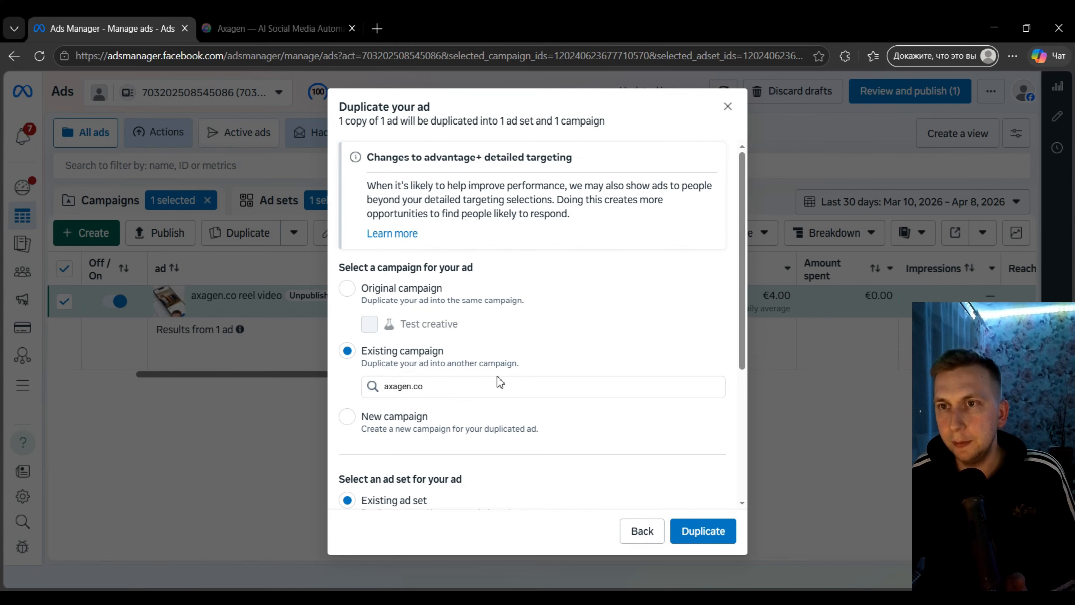
pyautogui.click(433, 427)
pyautogui.scroll(-1, 423, 372)
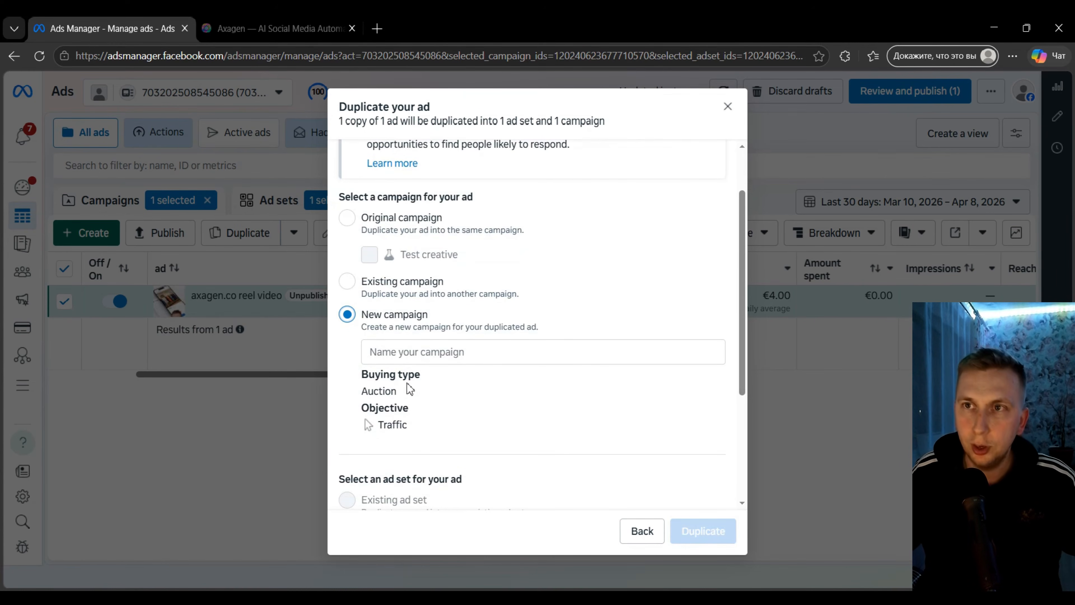
pyautogui.click(371, 227)
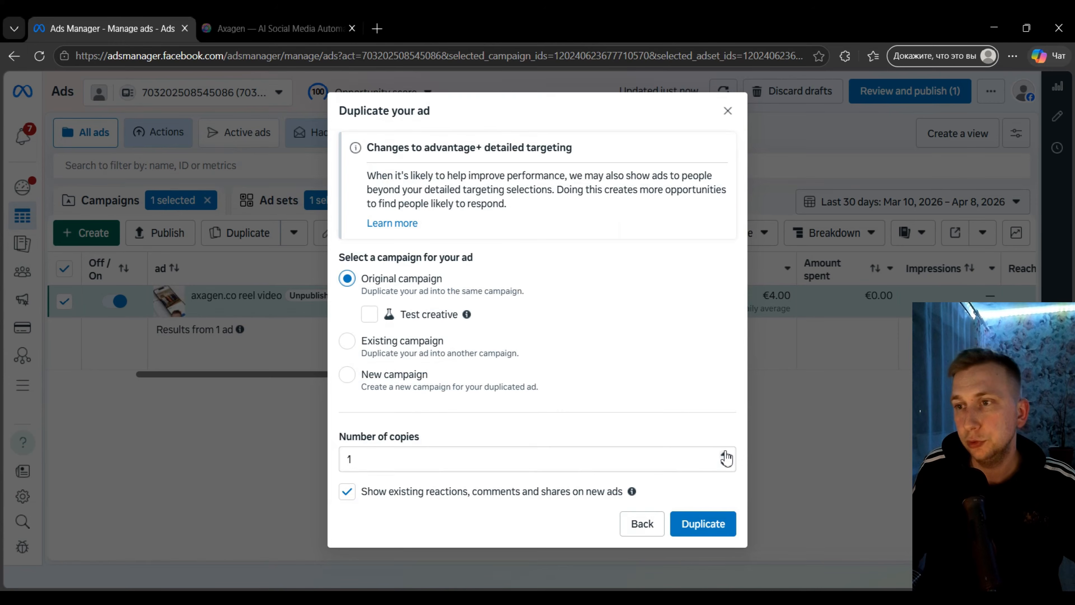
pyautogui.click(719, 526)
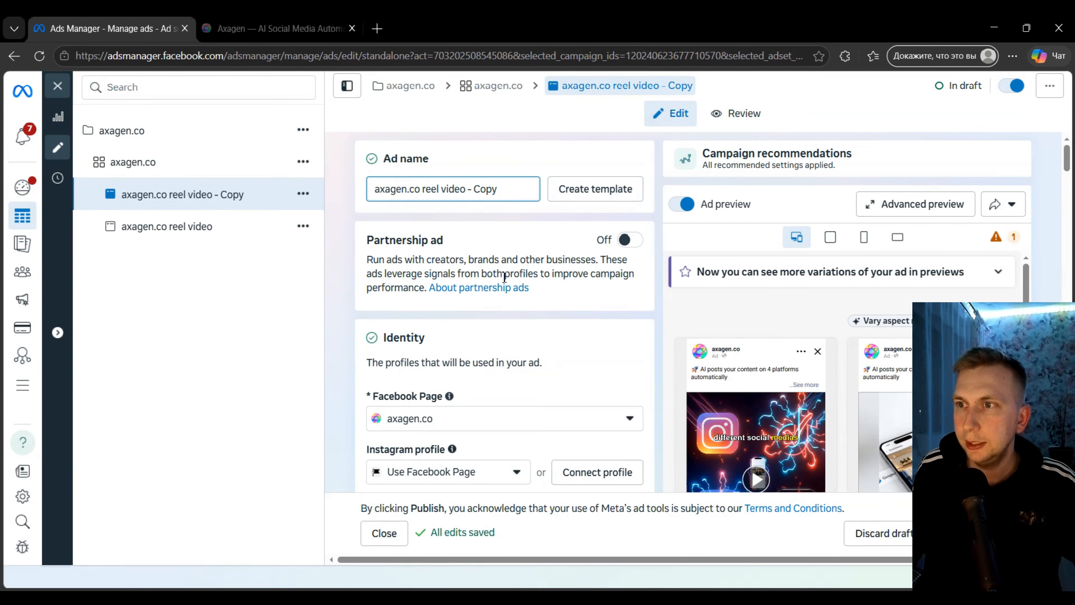
# Rename the duplicated ad as axagen.co photo
pyautogui.scroll(-1, 504, 277)
pyautogui.scroll(1, 504, 277)
pyautogui.click(428, 189)
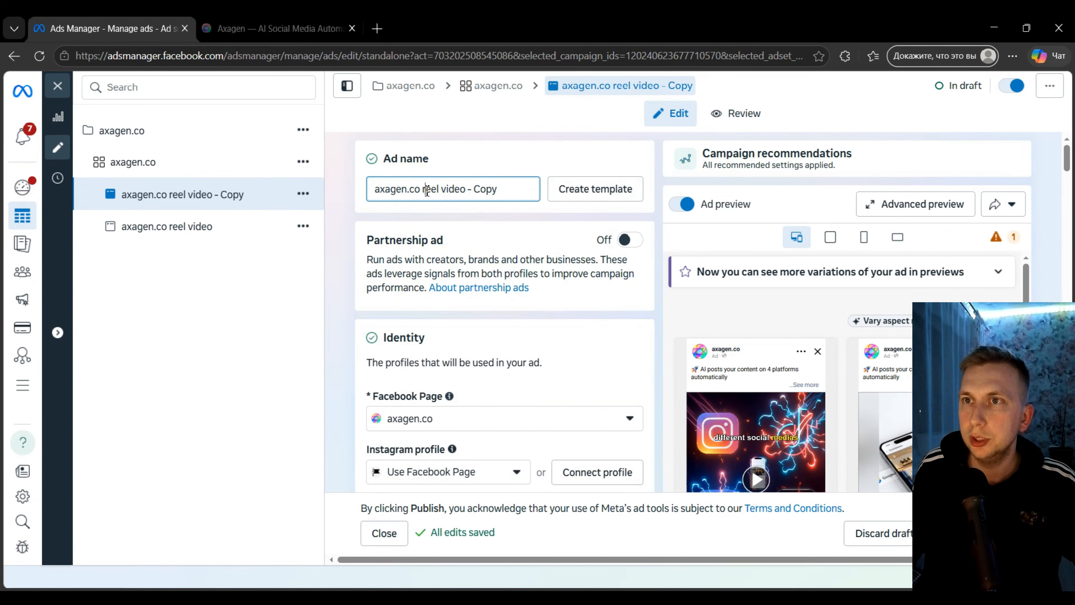
pyautogui.moveTo(426, 190); pyautogui.dragTo(548, 198)
pyautogui.press('BackSpace')
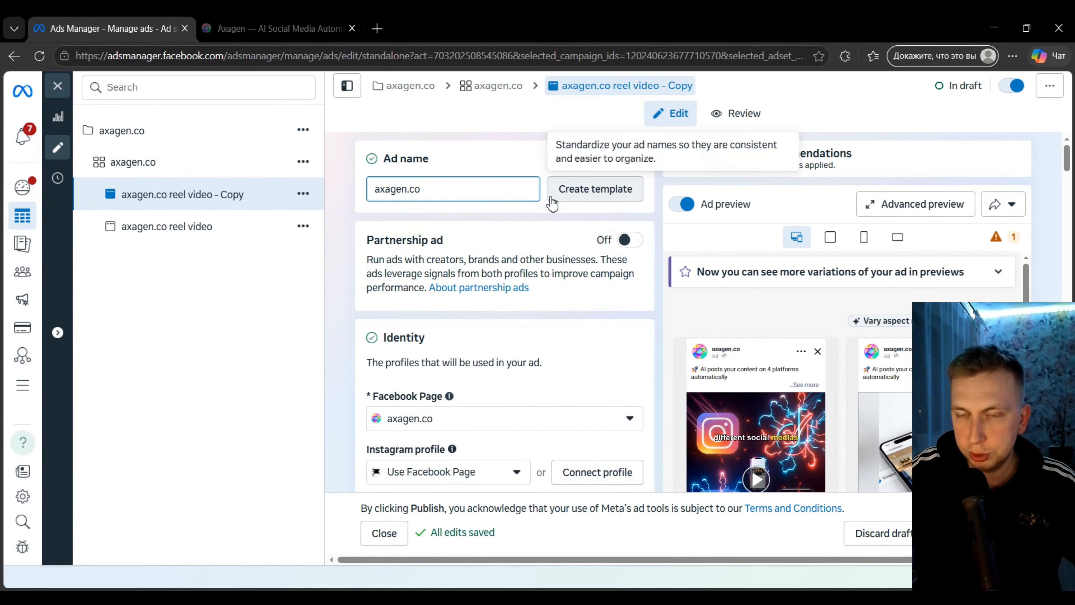
pyautogui.write('photo')
# Switch the axagen.co photo ad's format to Carousel
pyautogui.scroll(-3, 509, 222)
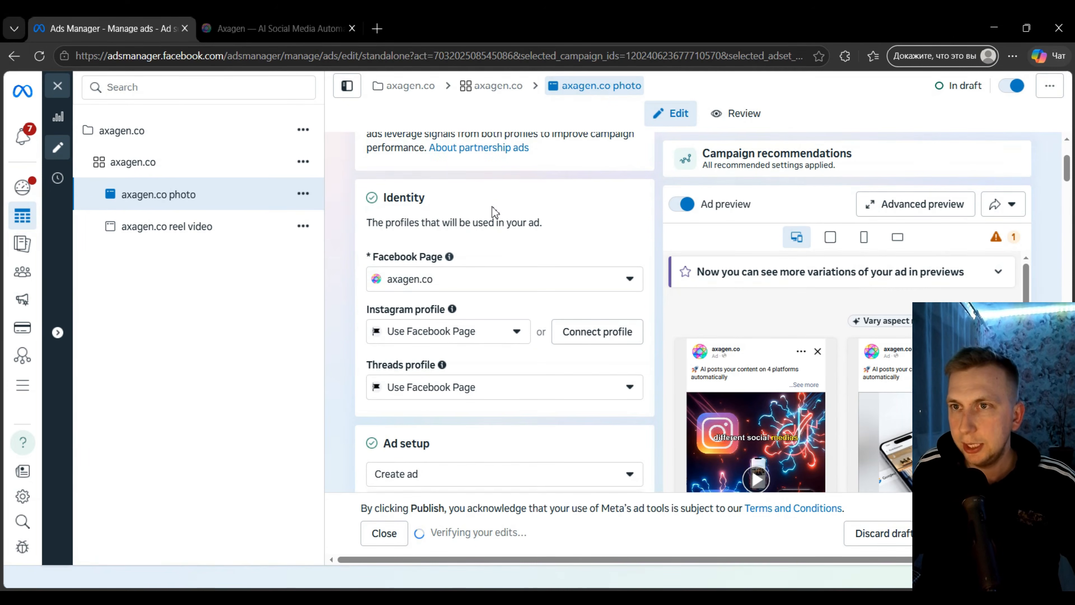
pyautogui.scroll(-3, 499, 224)
pyautogui.scroll(-10, 468, 242)
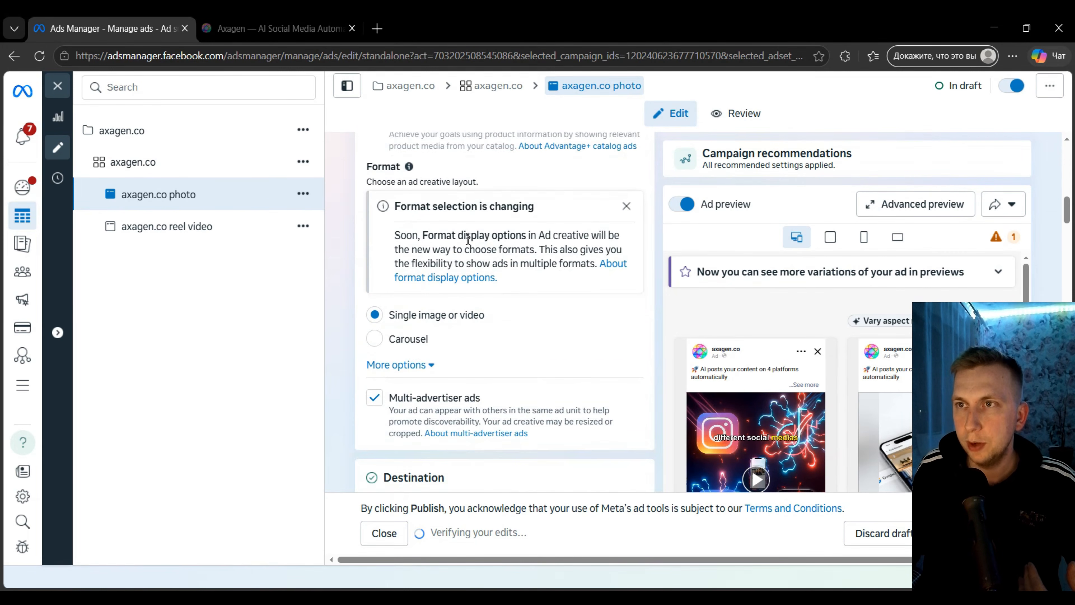
pyautogui.scroll(3, 467, 239)
pyautogui.scroll(-4, 468, 241)
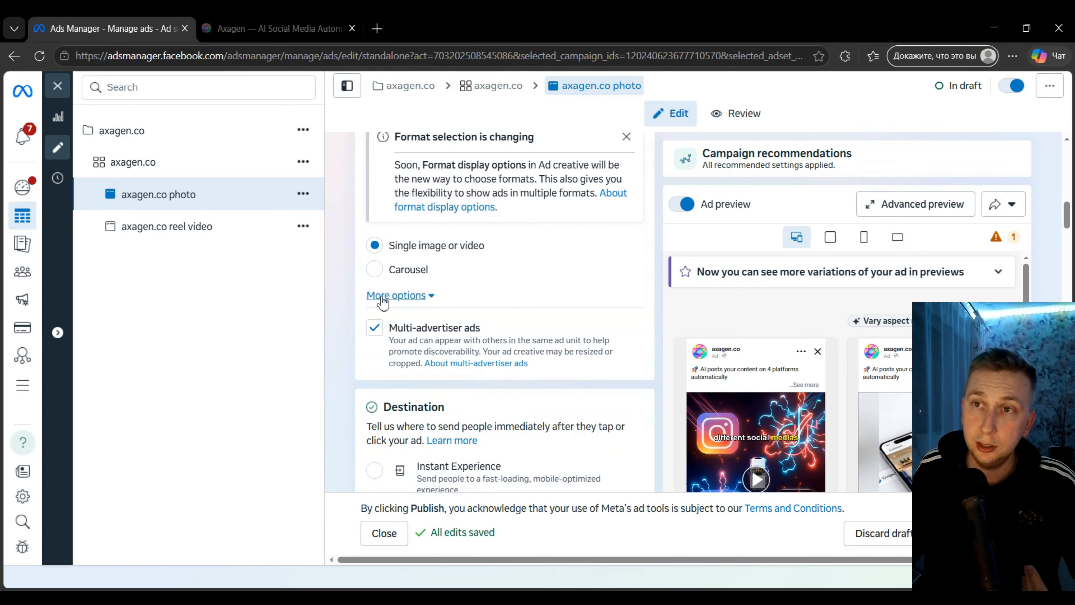
pyautogui.click(396, 271)
# Look through the options for adding carousel cards in the ad creative section
pyautogui.scroll(-10, 508, 248)
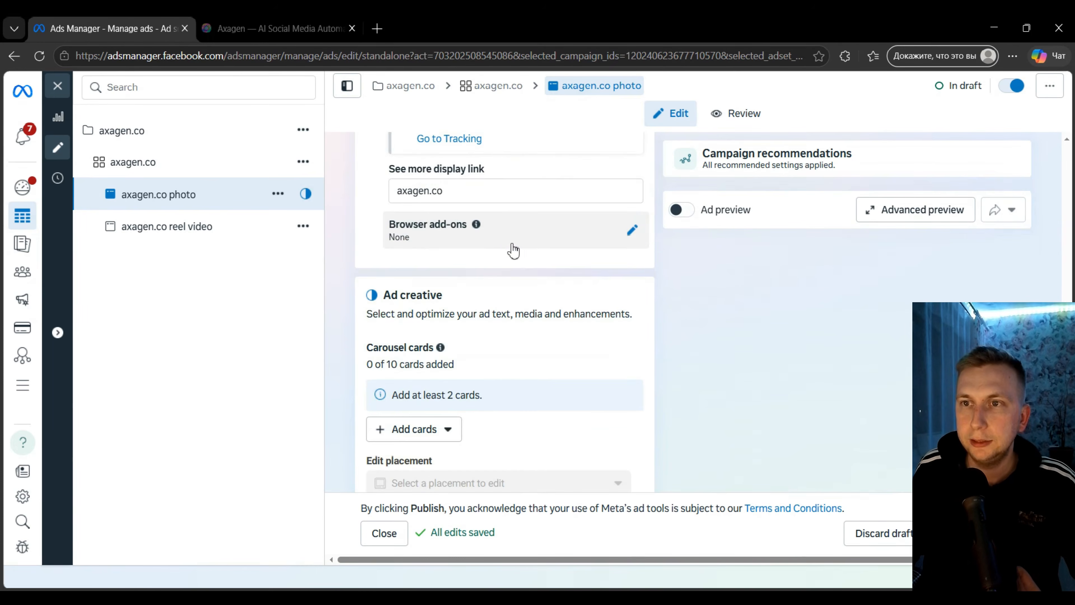
pyautogui.scroll(2, 477, 231)
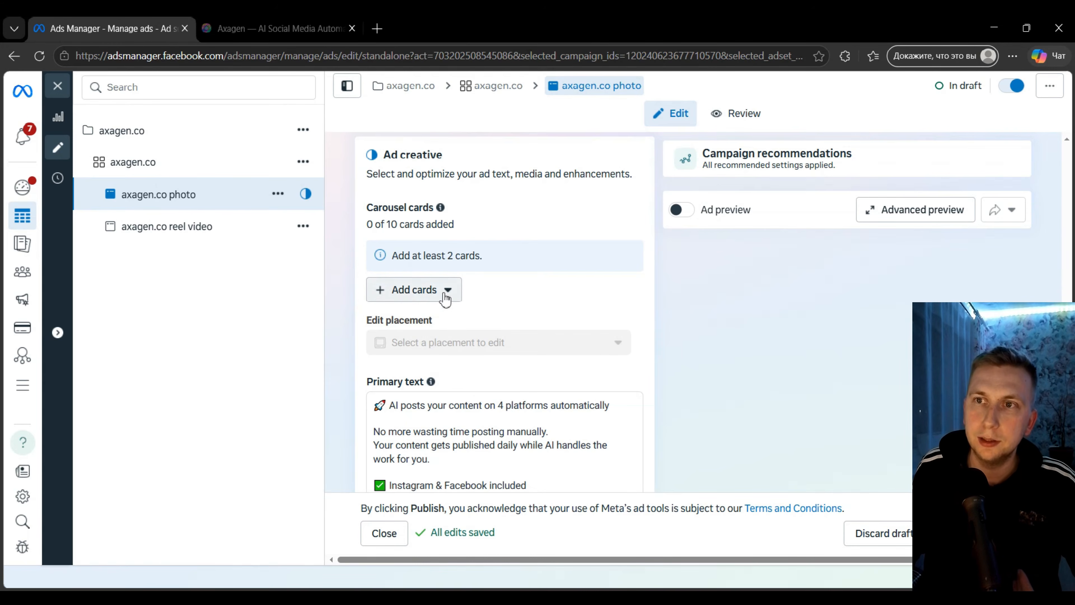
pyautogui.click(408, 298)
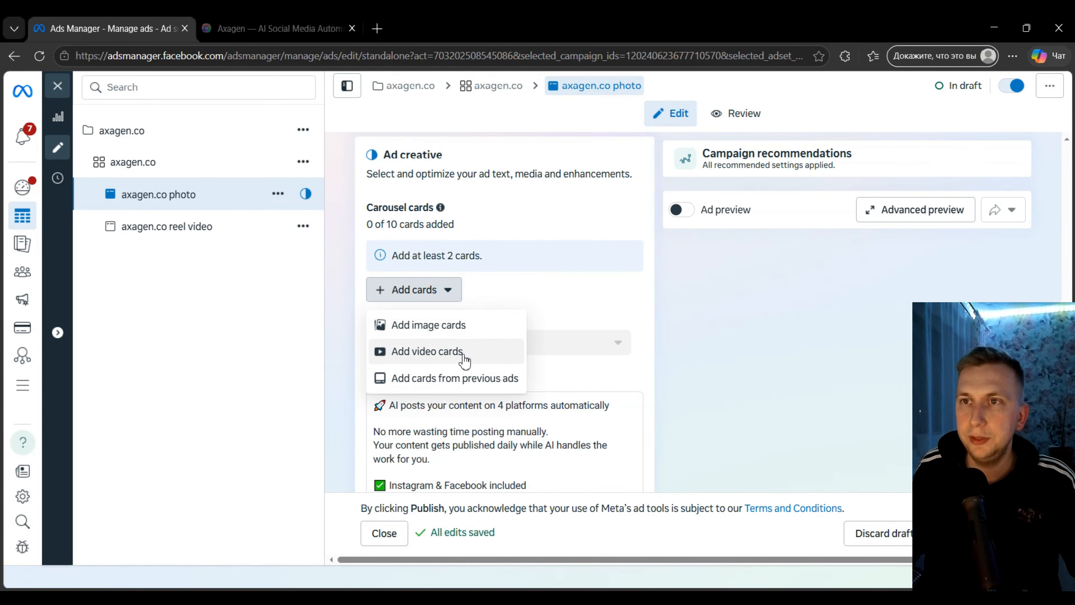
pyautogui.click(492, 289)
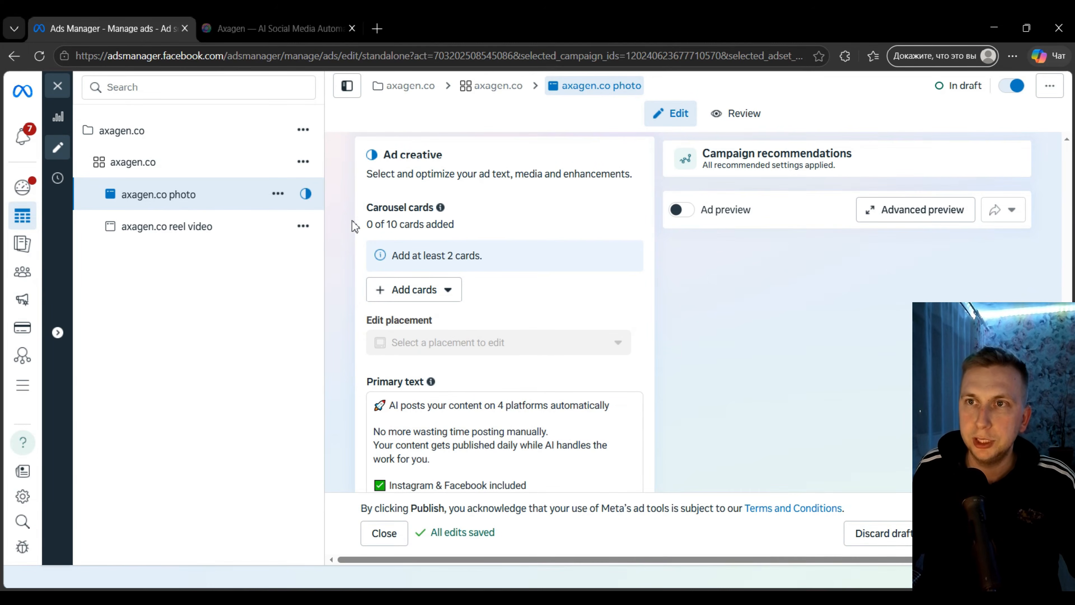
pyautogui.moveTo(370, 222); pyautogui.dragTo(446, 224)
pyautogui.click(480, 225)
# Set the axagen.co photo ad's format back to Single image or video
pyautogui.scroll(10, 440, 295)
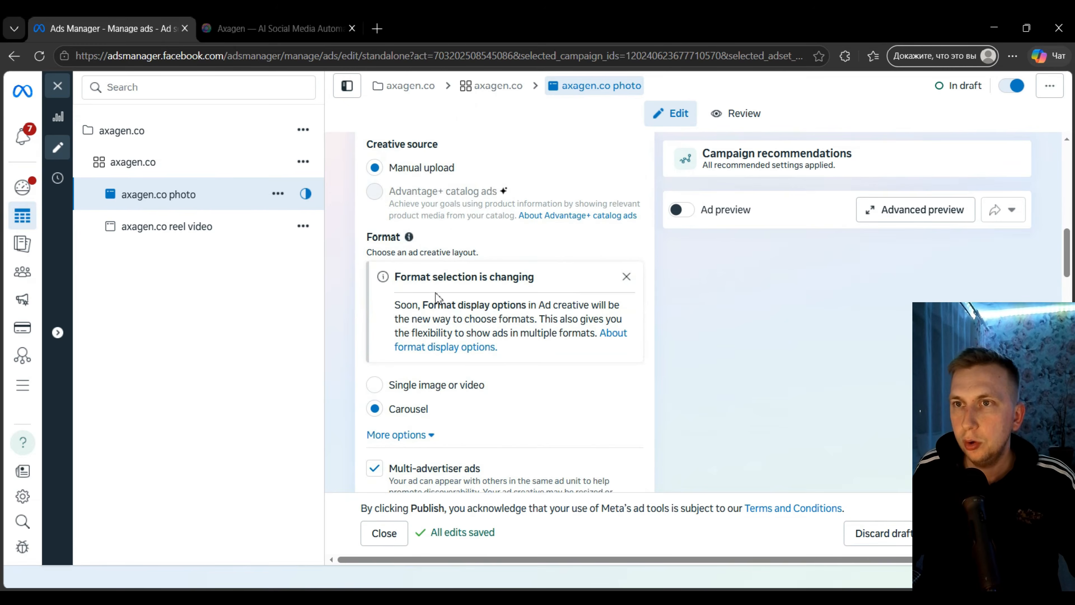
pyautogui.scroll(-2, 438, 295)
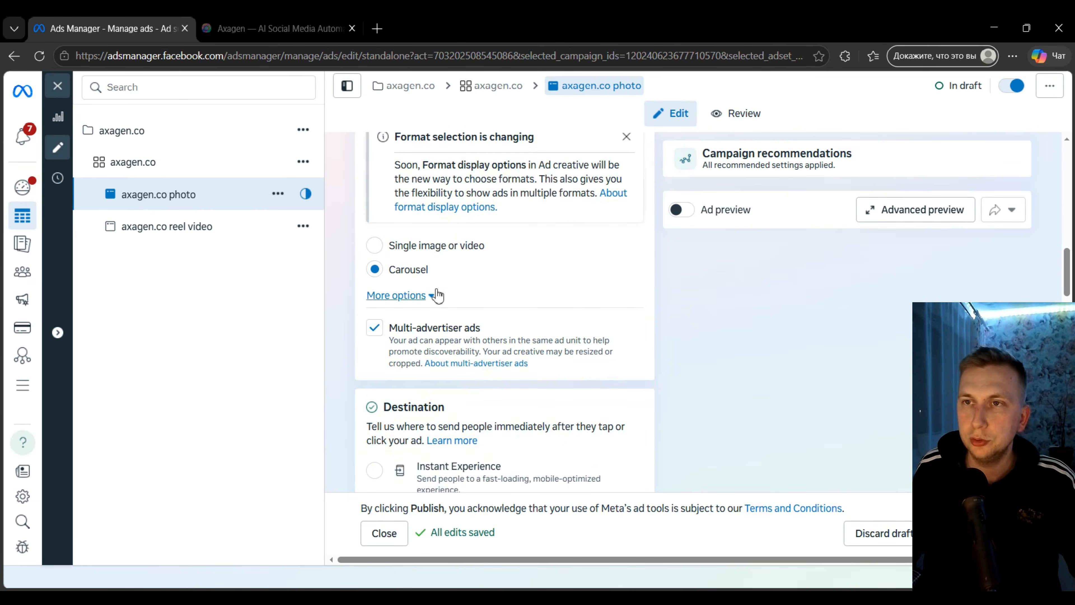
pyautogui.click(435, 256)
# Start adding an image as the media of the axagen.co photo ad's creative
pyautogui.scroll(-8, 434, 256)
pyautogui.scroll(-9, 425, 346)
pyautogui.click(426, 346)
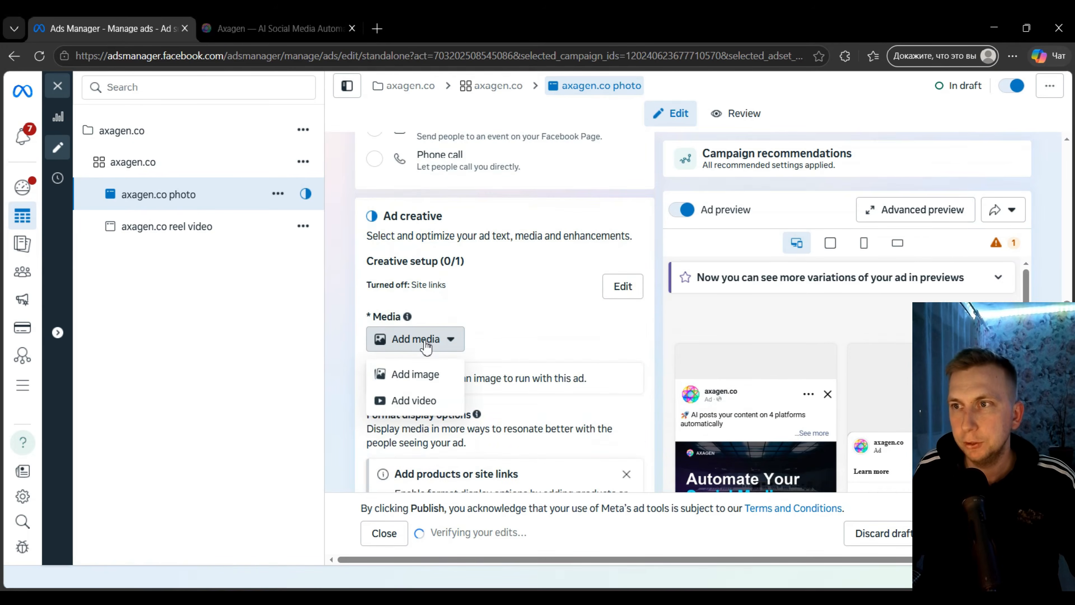
pyautogui.scroll(-1, 449, 343)
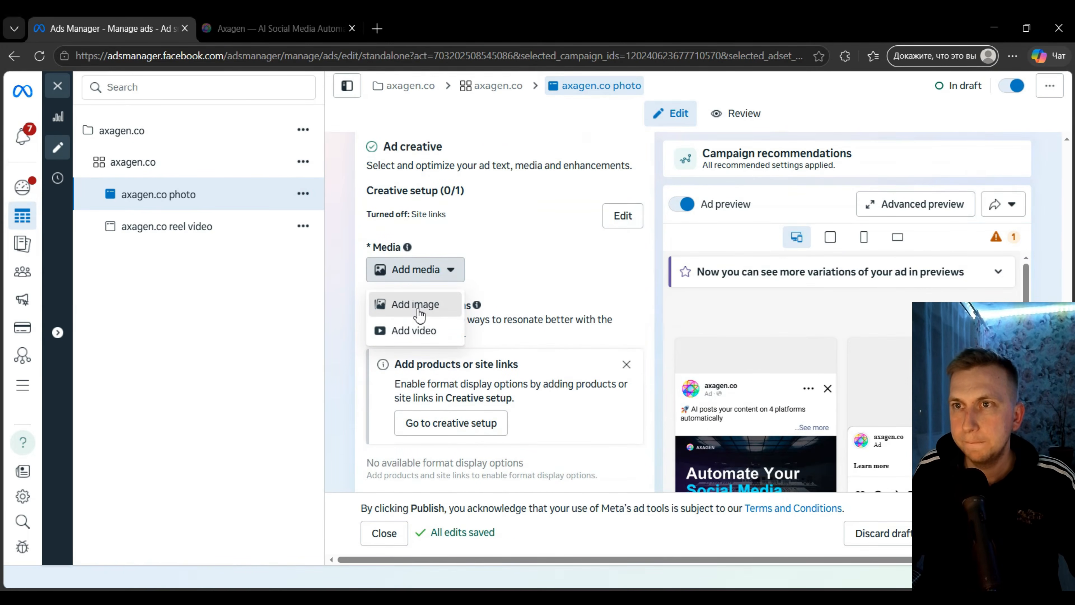
pyautogui.click(419, 313)
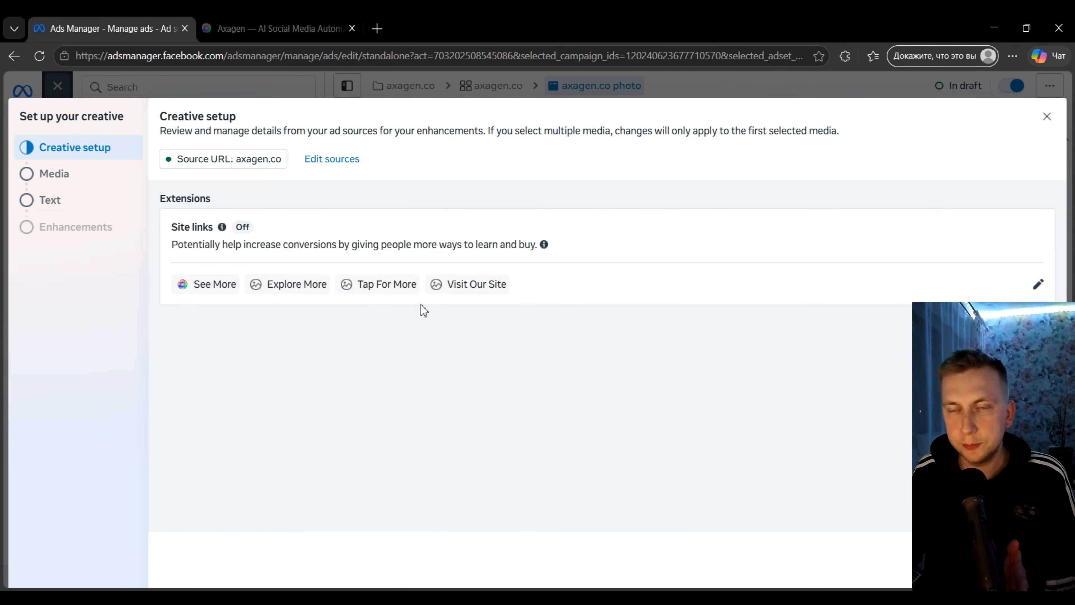
# Look through the Text and Media stages of the creative setup, then leave it without choosing an image
pyautogui.click(43, 183)
pyautogui.click(64, 201)
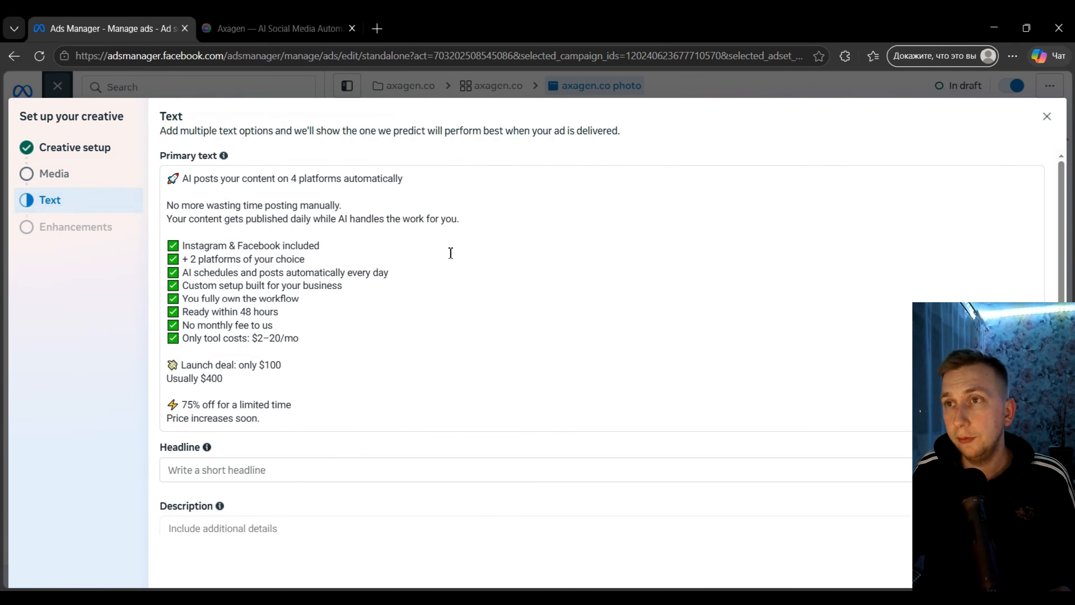
pyautogui.scroll(-3, 451, 253)
pyautogui.scroll(3, 497, 373)
pyautogui.click(54, 174)
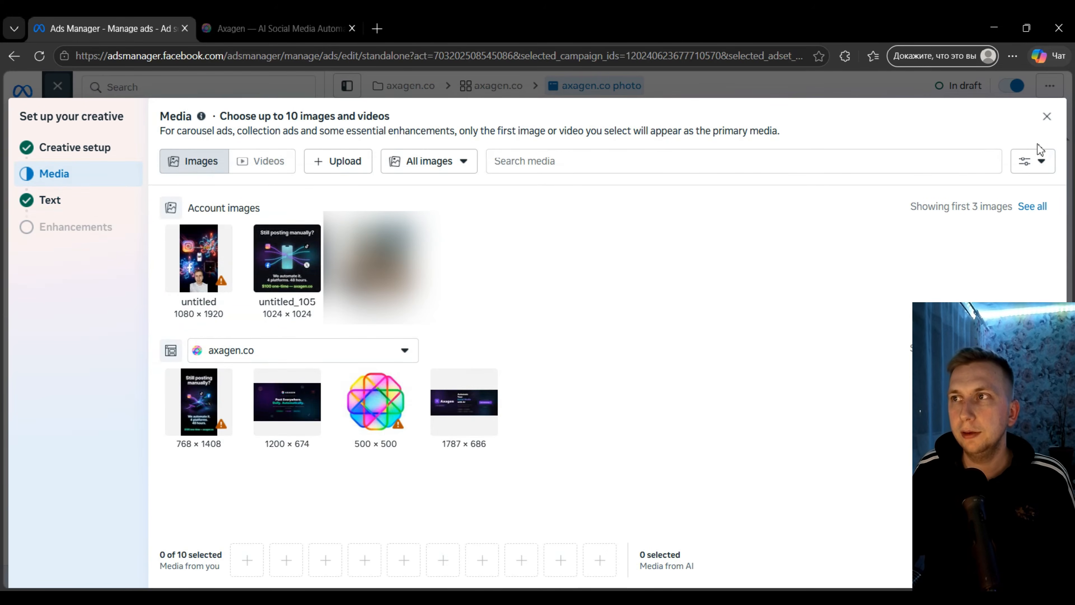
pyautogui.press('Escape')
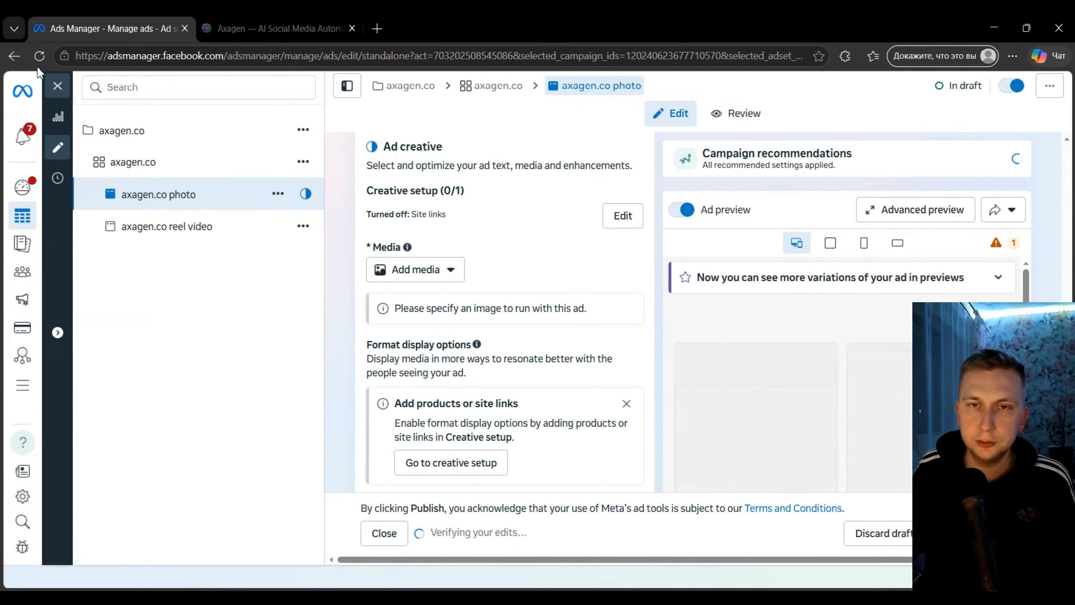
# Close the ad editor and delete the axagen.co photo ad
pyautogui.click(51, 87)
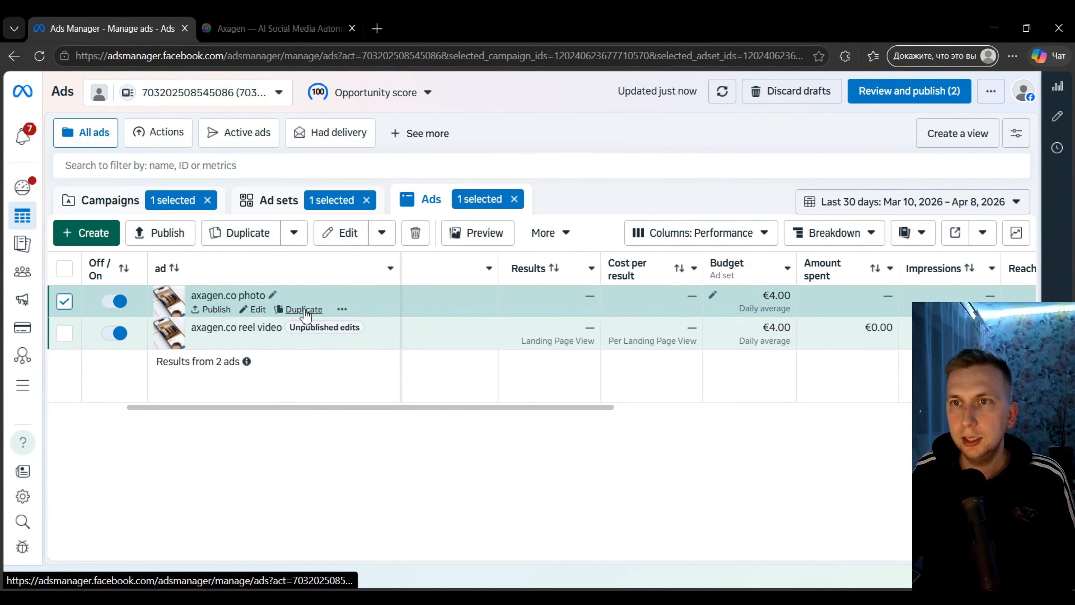
pyautogui.click(416, 234)
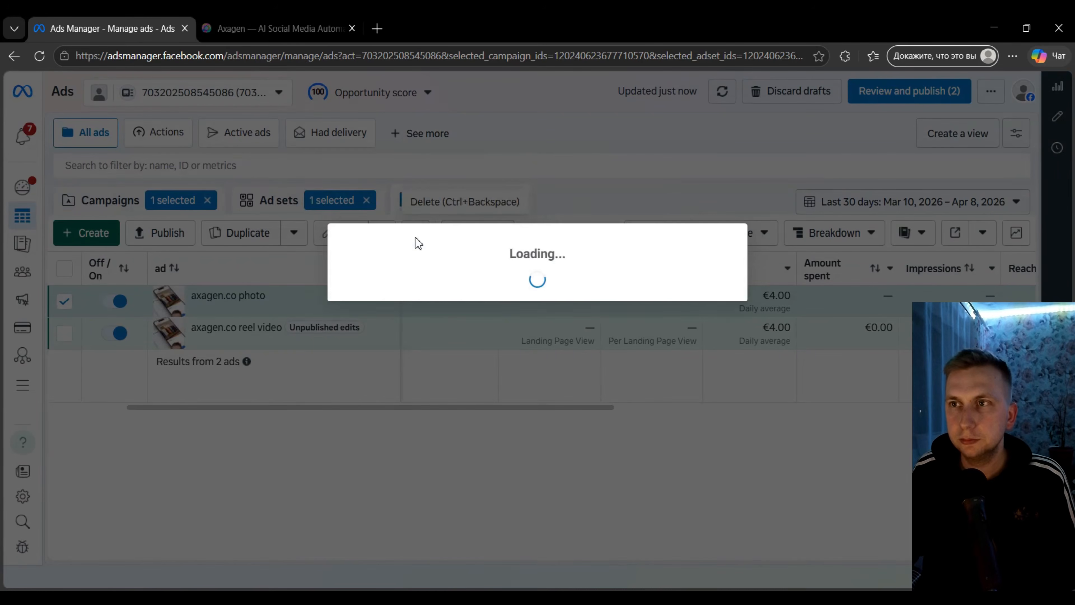
pyautogui.press('Return')
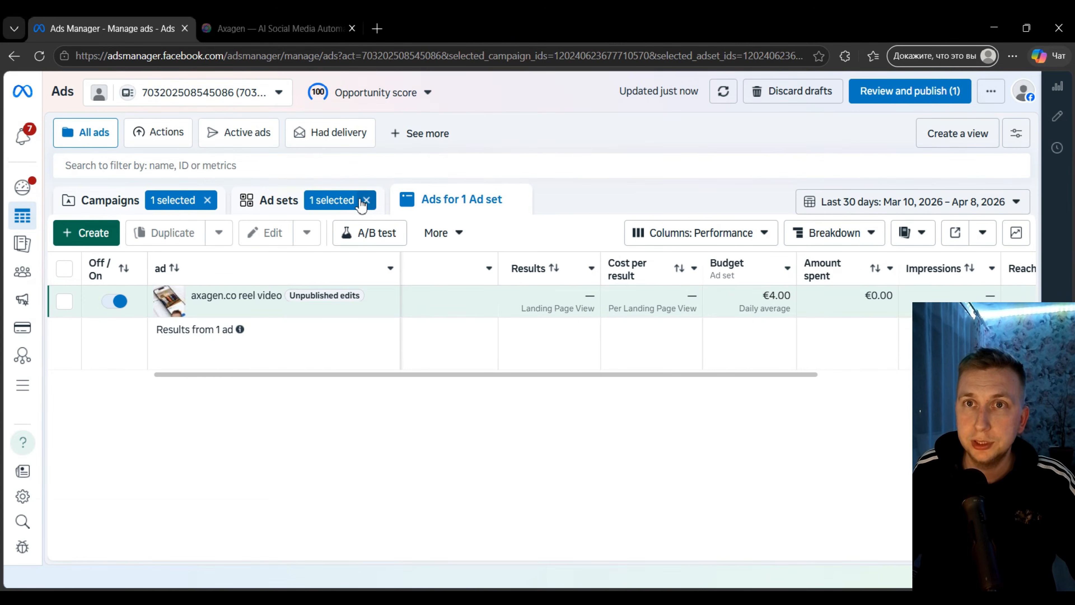
# Clear the campaign and ad set selections and return to the full campaigns list
pyautogui.click(208, 200)
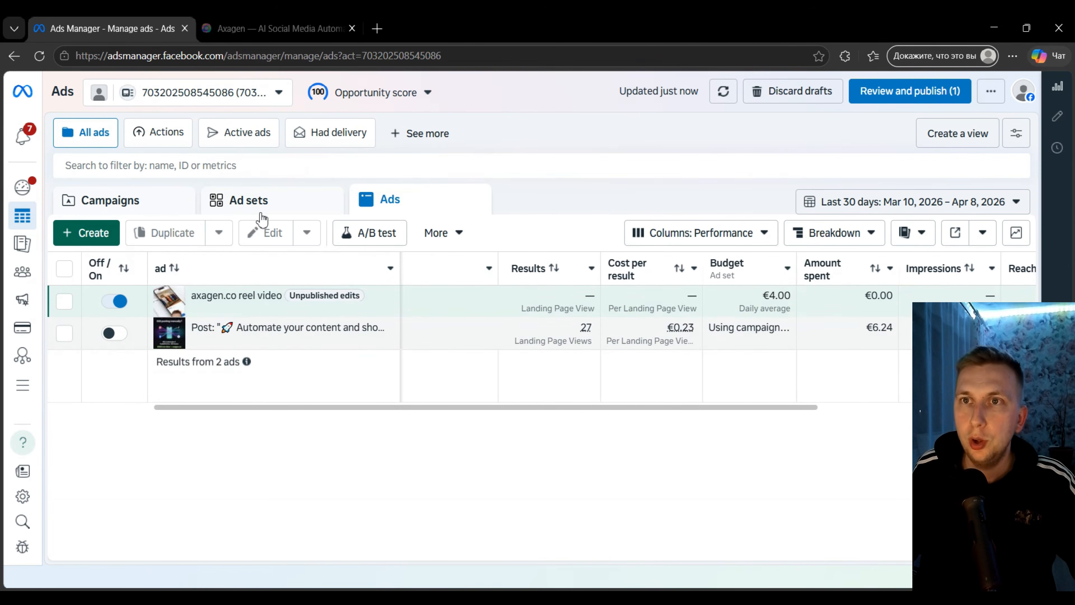
pyautogui.click(249, 200)
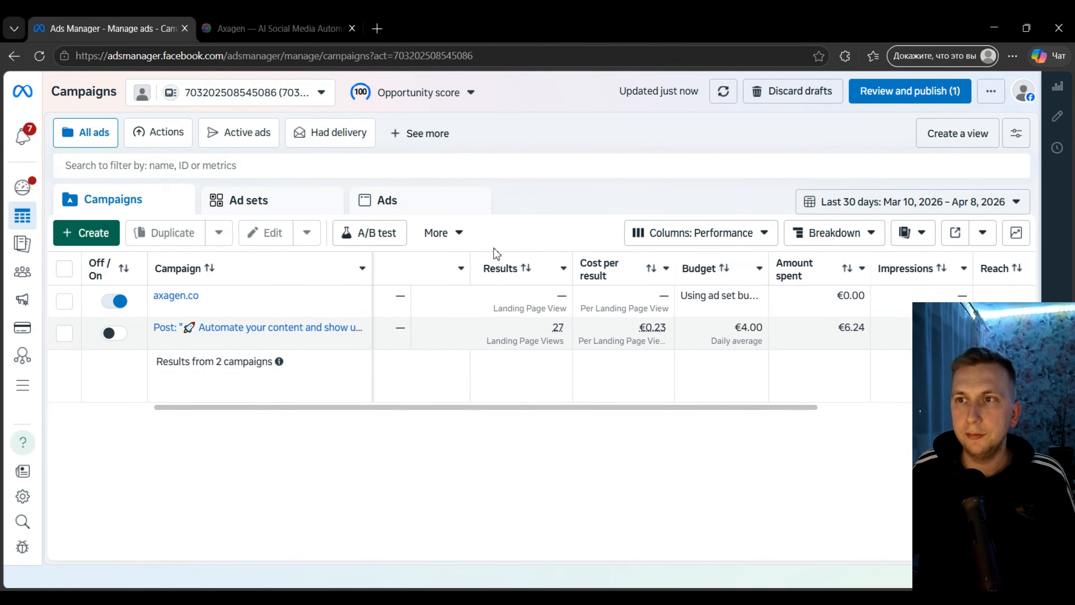
pyautogui.click(176, 295)
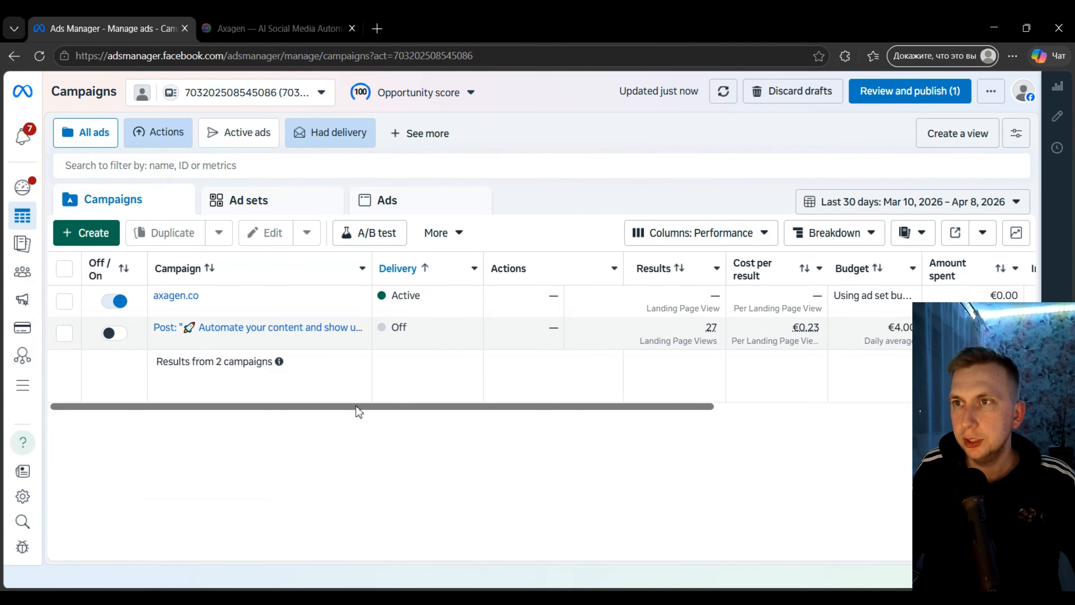
# Examine the campaigns' performance columns, including results, cost per result, budget, amount spent, impressions and reach
pyautogui.moveTo(356, 405); pyautogui.dragTo(432, 404)
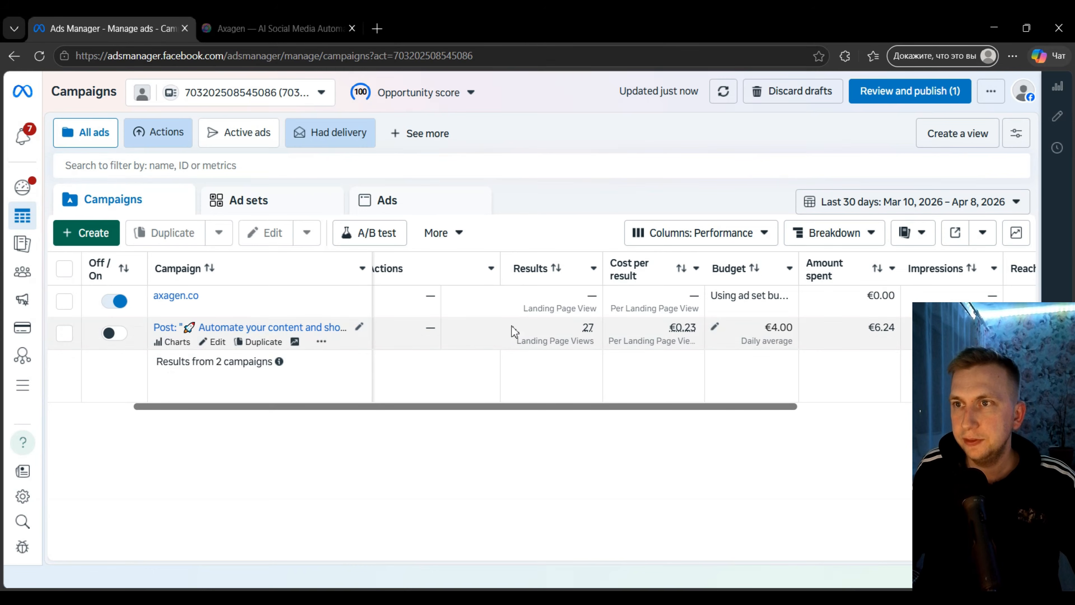
pyautogui.moveTo(580, 410); pyautogui.dragTo(629, 410)
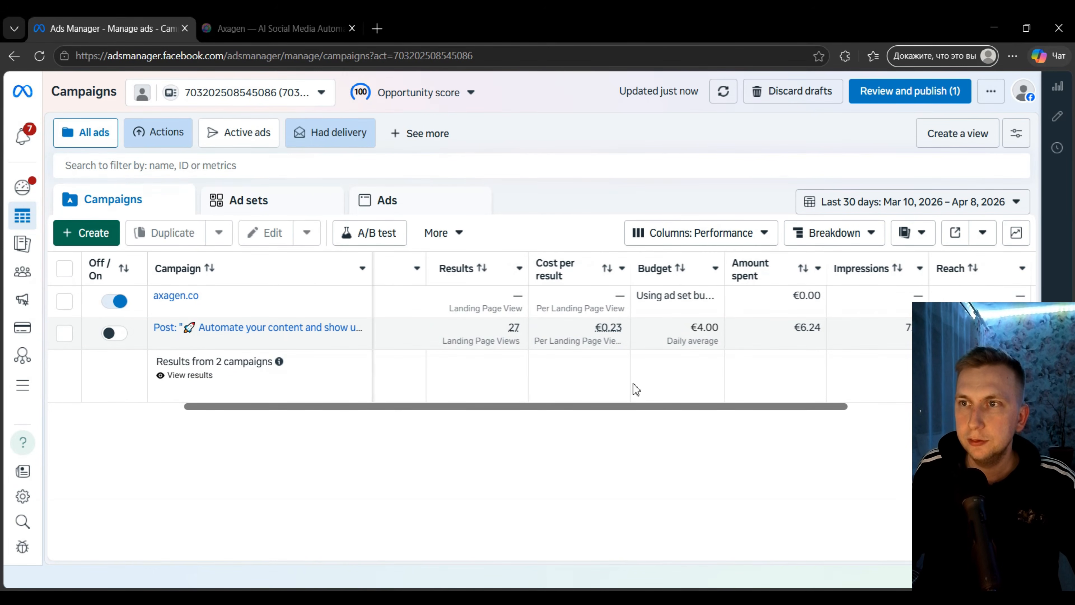
pyautogui.moveTo(631, 407); pyautogui.dragTo(783, 417)
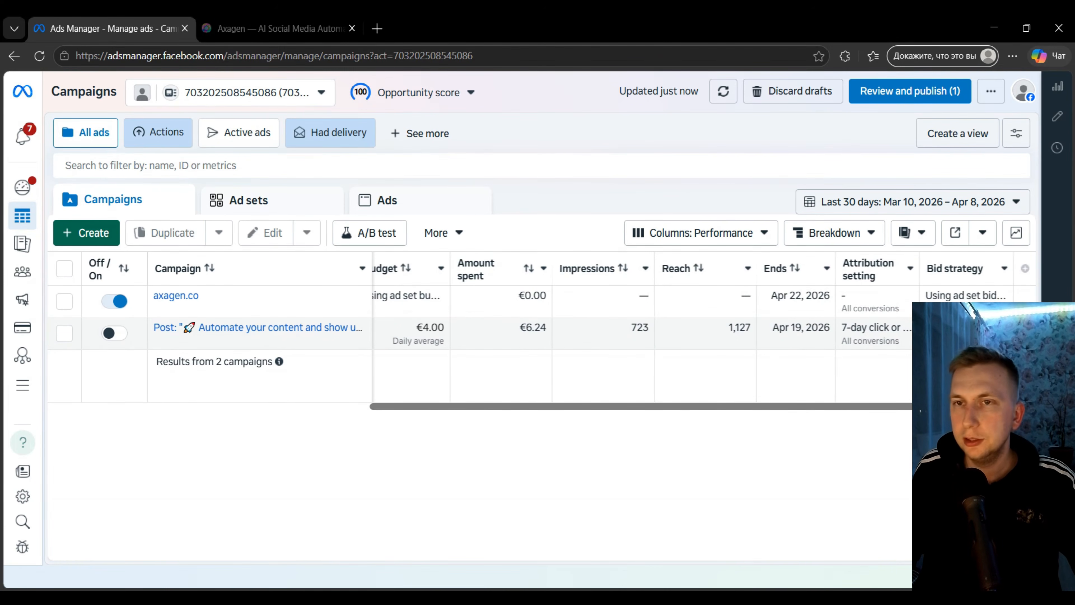
pyautogui.moveTo(874, 413); pyautogui.dragTo(554, 413)
# Open the axagen.co campaign and examine its ad set's budget, amount spent, reach and schedule columns
pyautogui.click(175, 296)
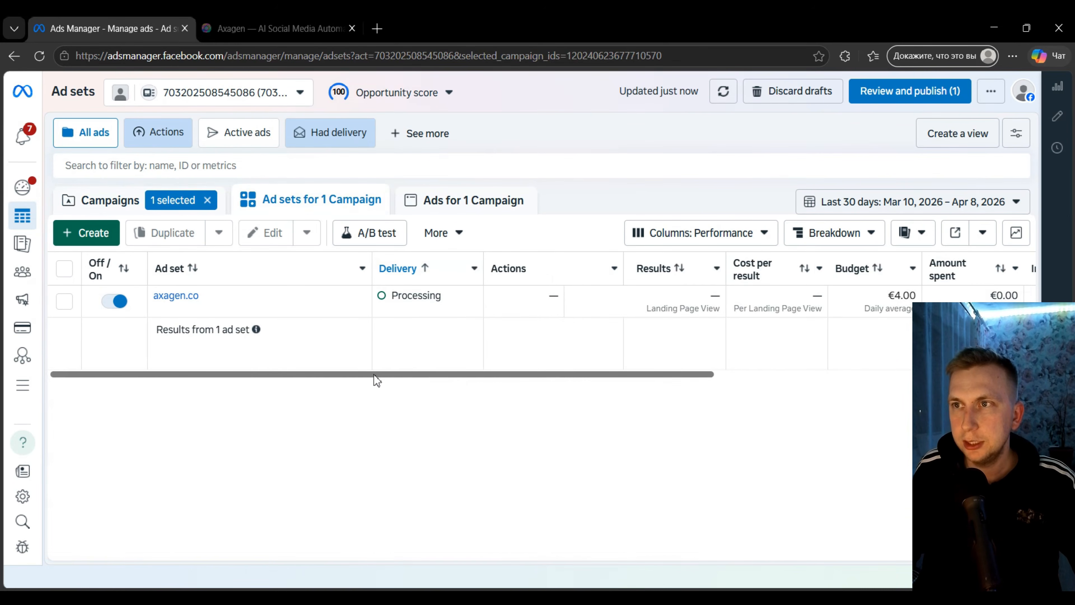
pyautogui.moveTo(374, 374); pyautogui.dragTo(487, 332)
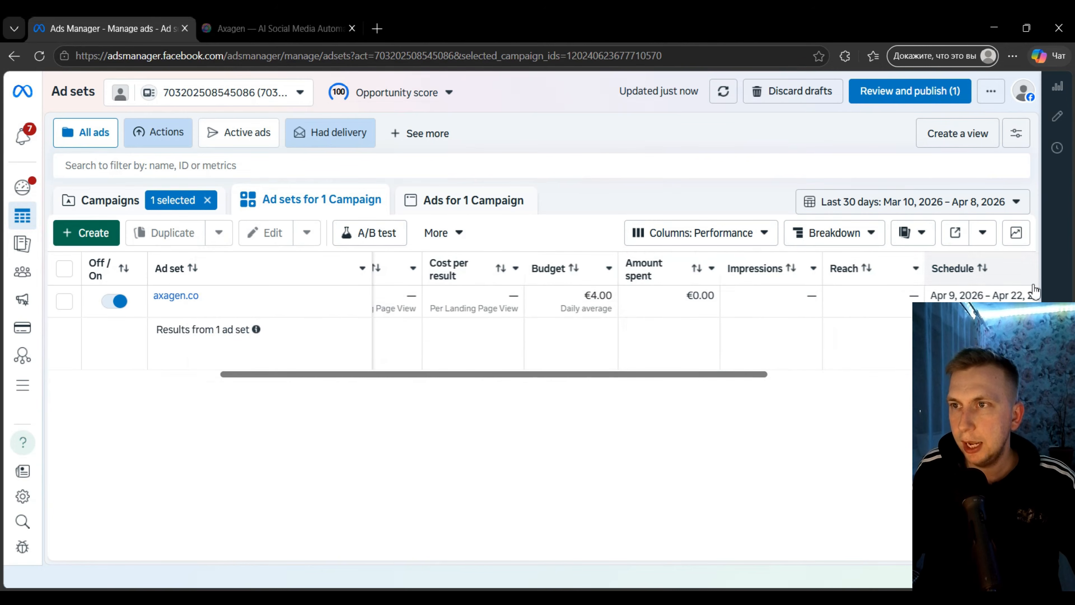
pyautogui.moveTo(755, 375); pyautogui.dragTo(887, 314)
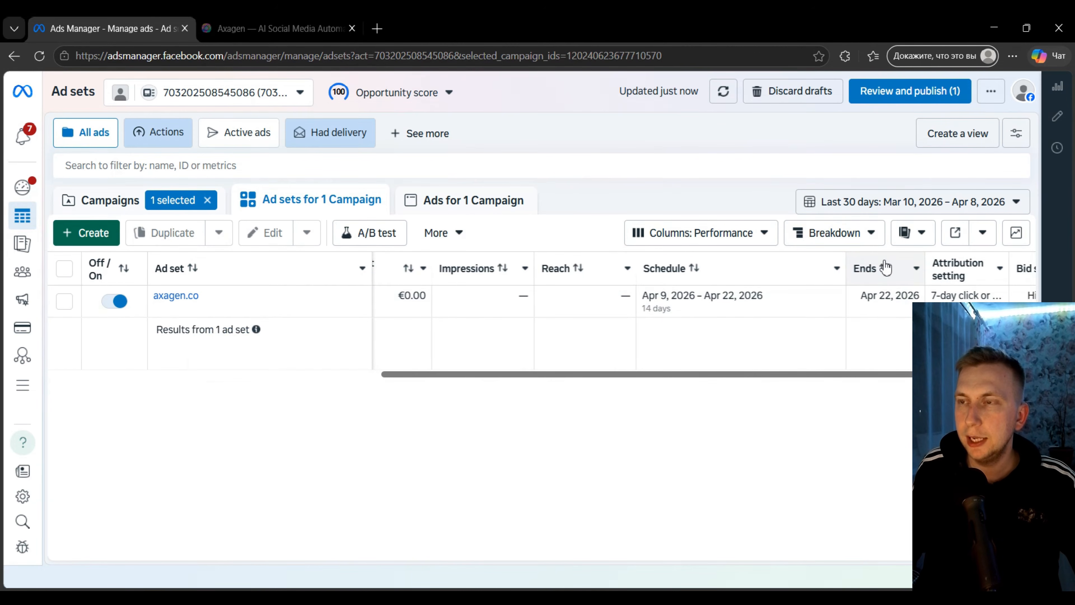
pyautogui.click(430, 203)
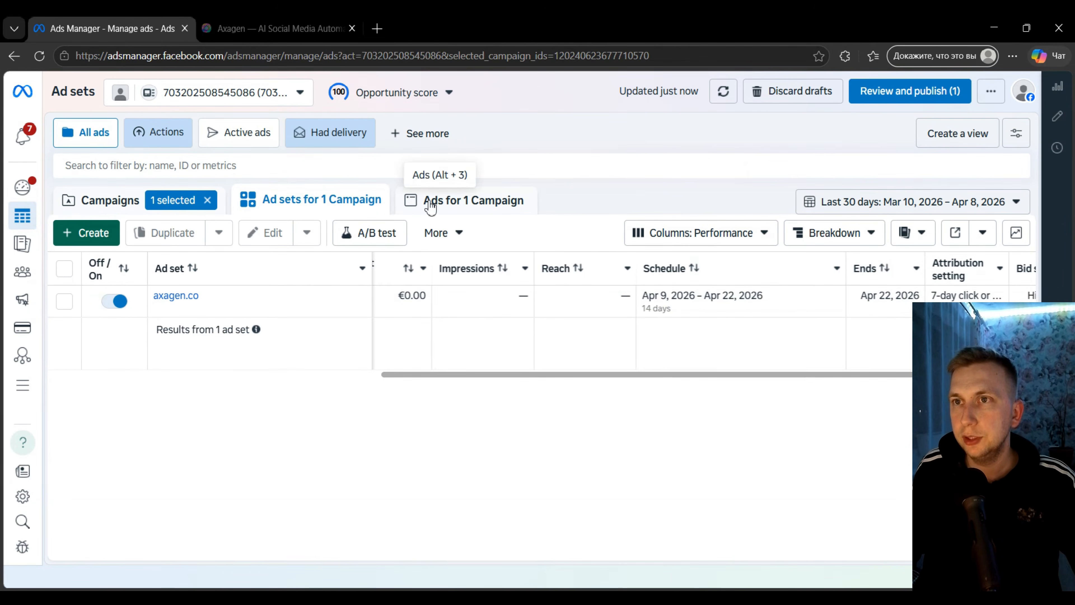
pyautogui.moveTo(494, 375); pyautogui.dragTo(338, 377)
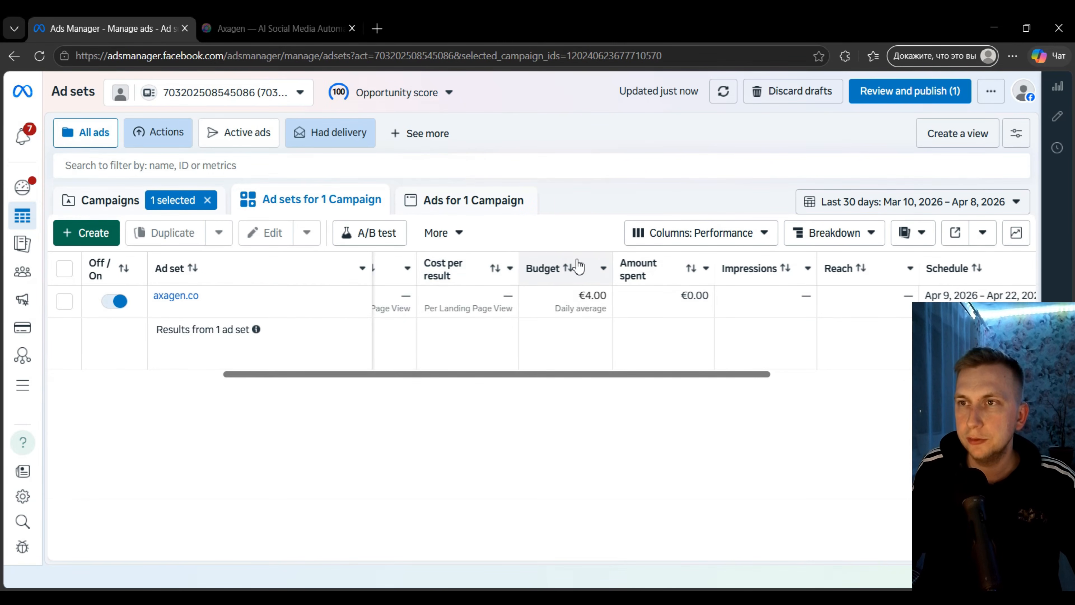
# Examine the performance columns of the ads in the axagen.co and post campaigns, then recheck the axagen.co ad set
pyautogui.click(427, 211)
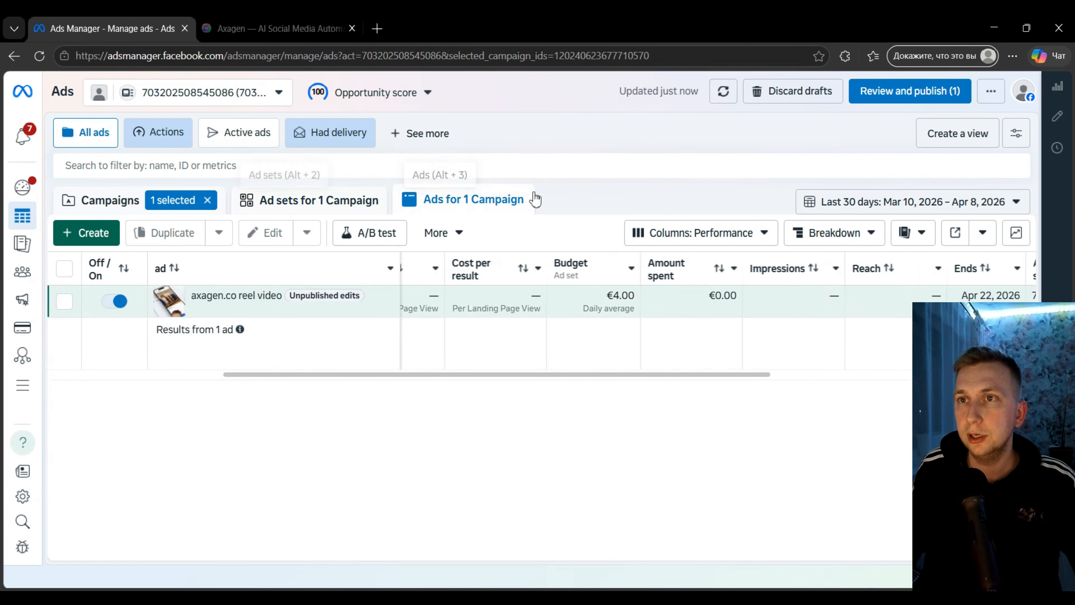
pyautogui.moveTo(419, 375); pyautogui.dragTo(833, 343)
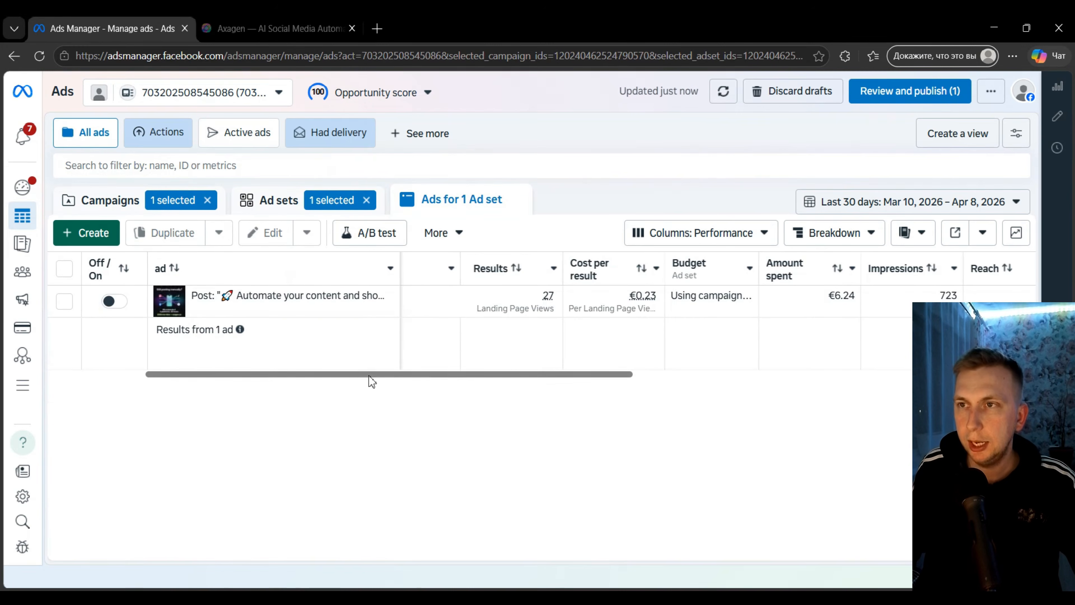
pyautogui.moveTo(370, 375); pyautogui.dragTo(427, 383)
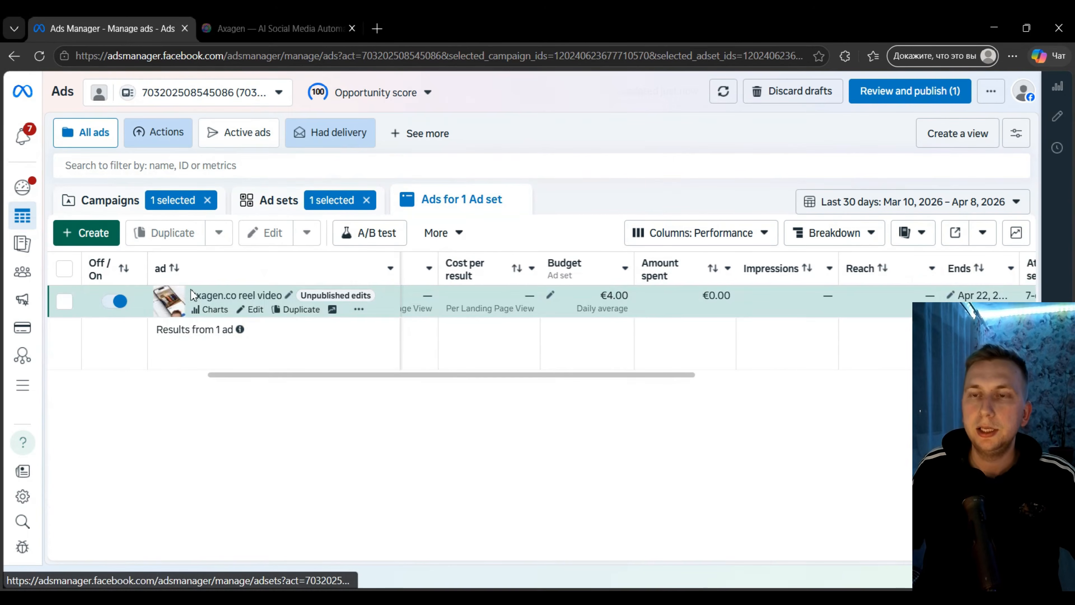
pyautogui.moveTo(302, 374); pyautogui.dragTo(216, 380)
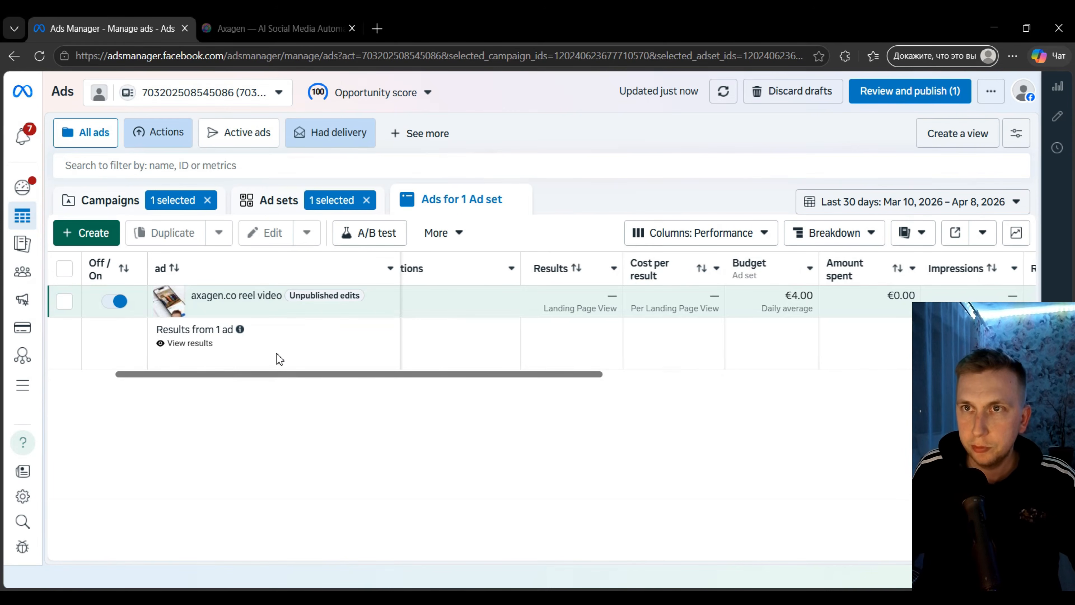
pyautogui.click(261, 209)
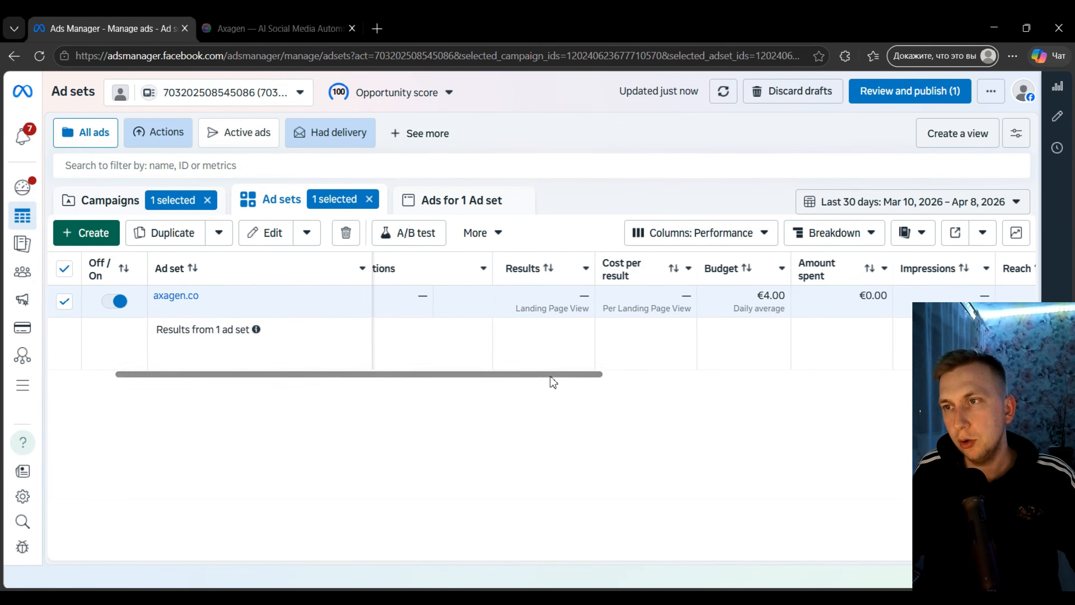
pyautogui.moveTo(551, 376); pyautogui.dragTo(572, 372)
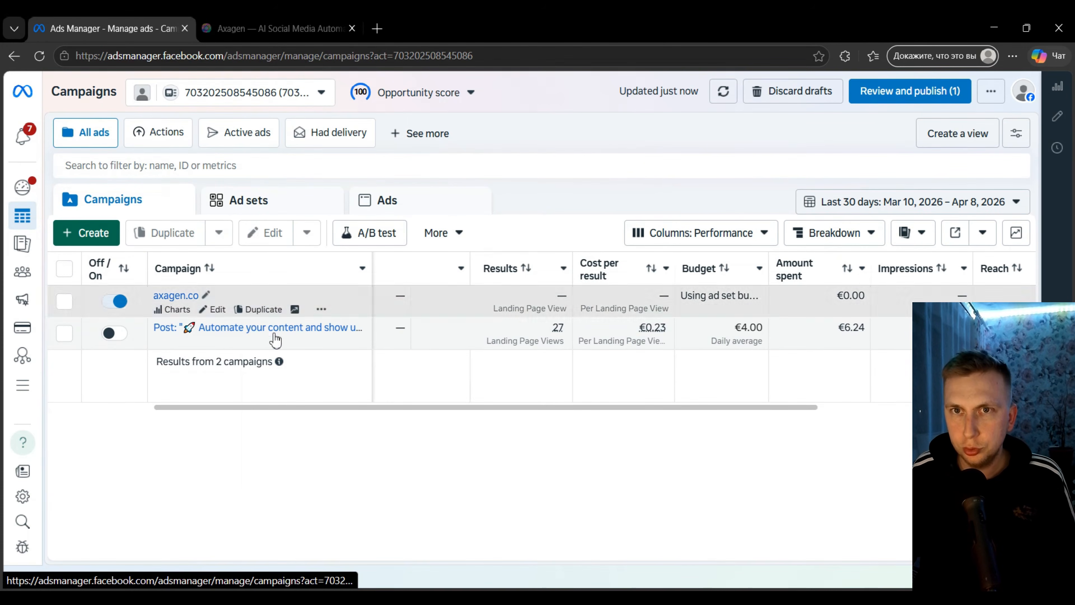
# Open the ad account's billing and payment settings and examine when the outstanding balance is charged
pyautogui.moveTo(23, 336)
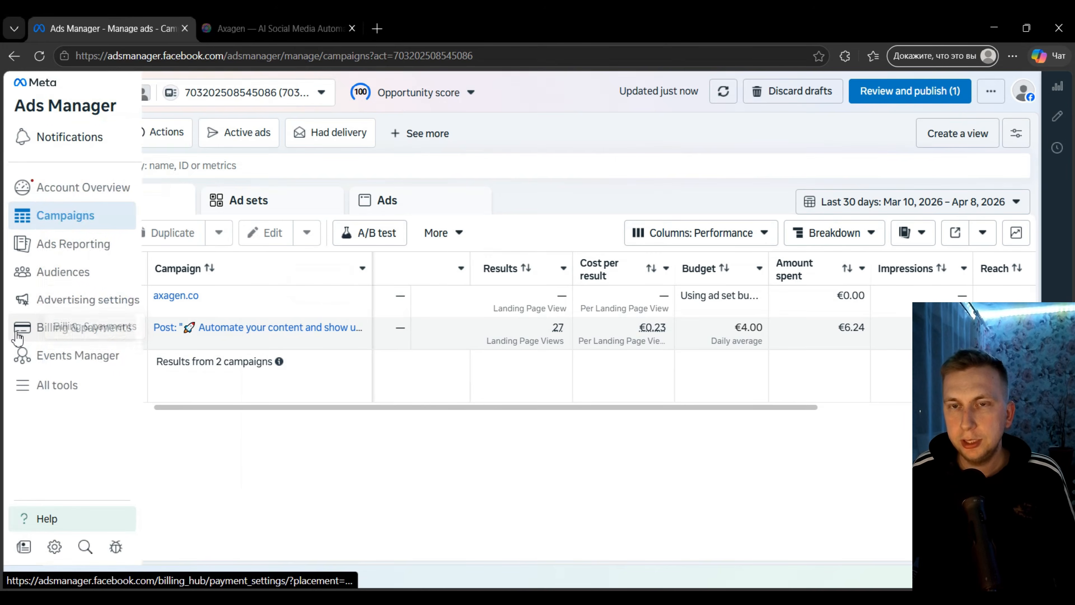
pyautogui.click(124, 335)
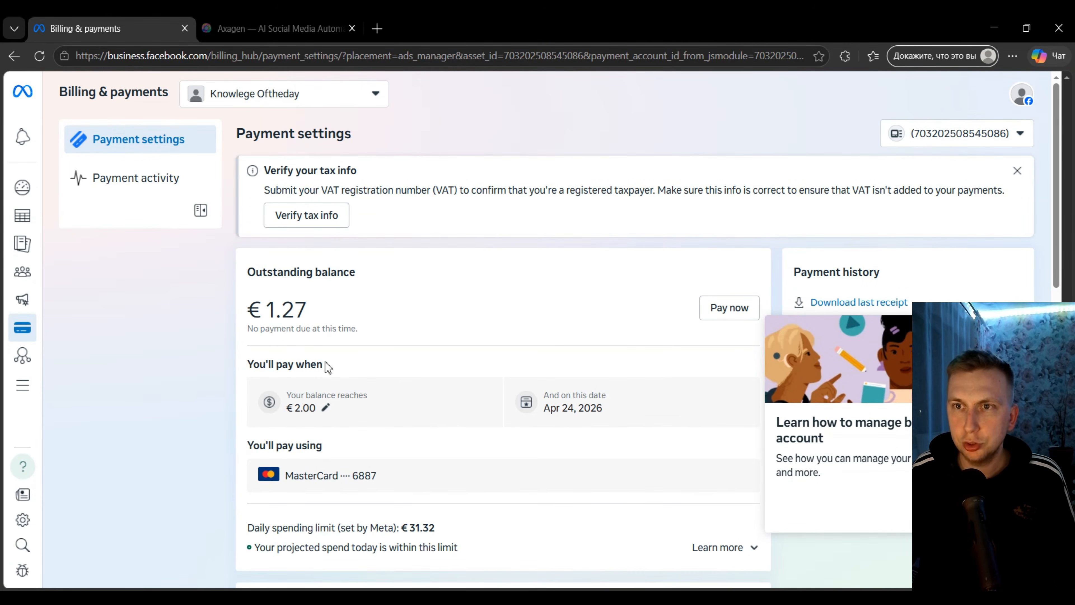
pyautogui.scroll(-1, 346, 410)
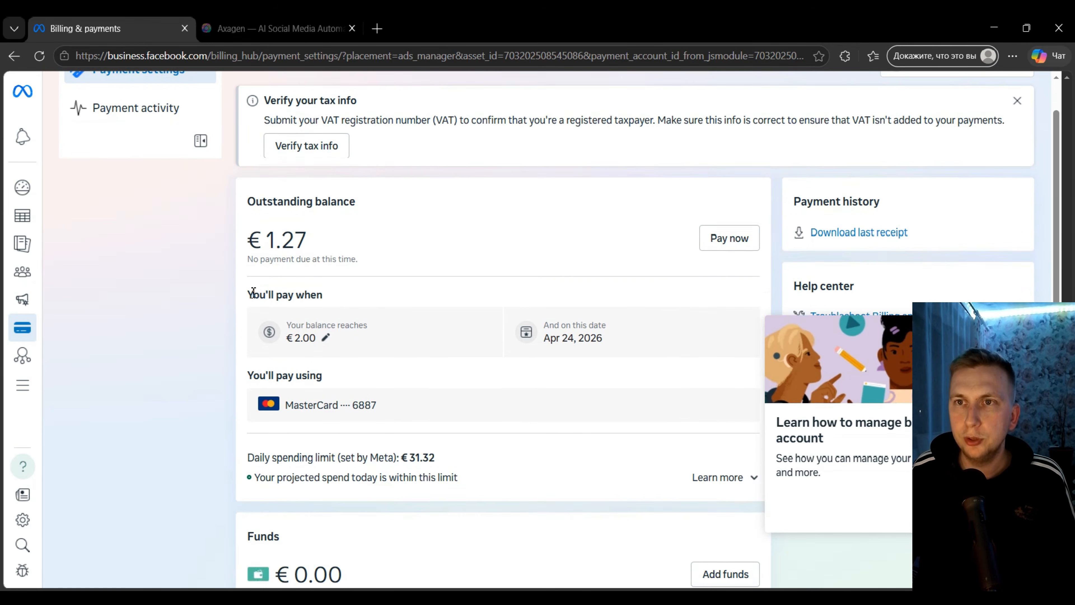
pyautogui.moveTo(253, 294); pyautogui.dragTo(355, 293)
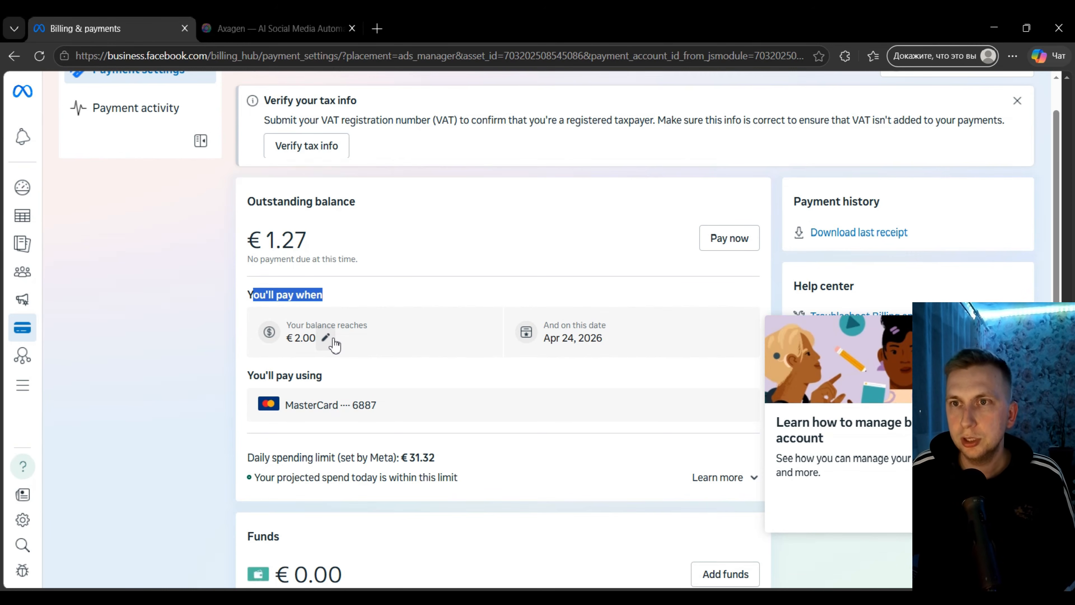
# Set the ad account's payment threshold to €100.00, save it and close the billing date and threshold dialog
pyautogui.click(327, 338)
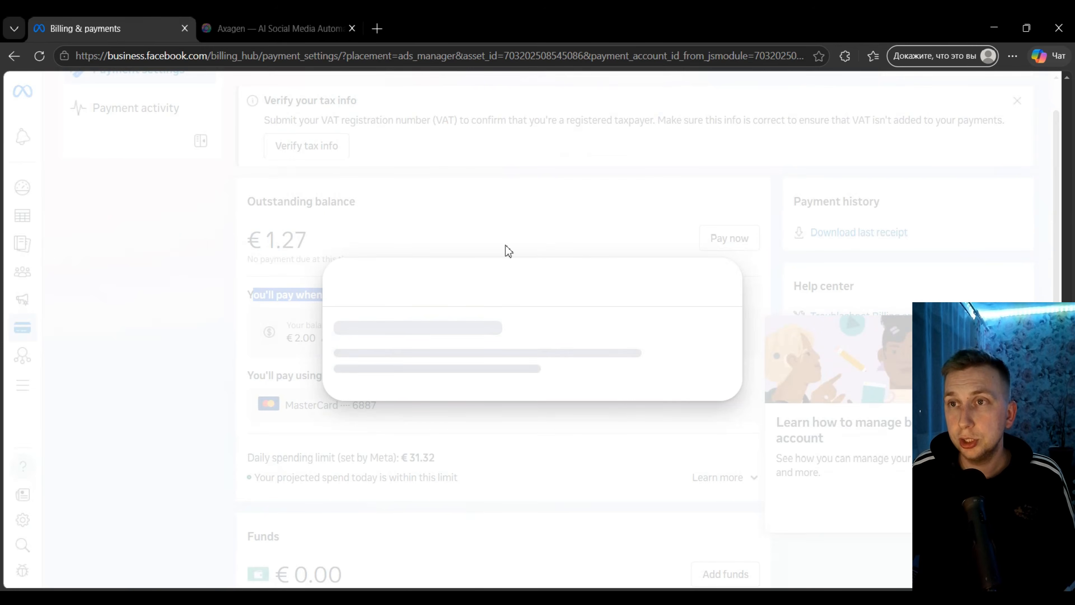
pyautogui.click(427, 367)
pyautogui.write('100')
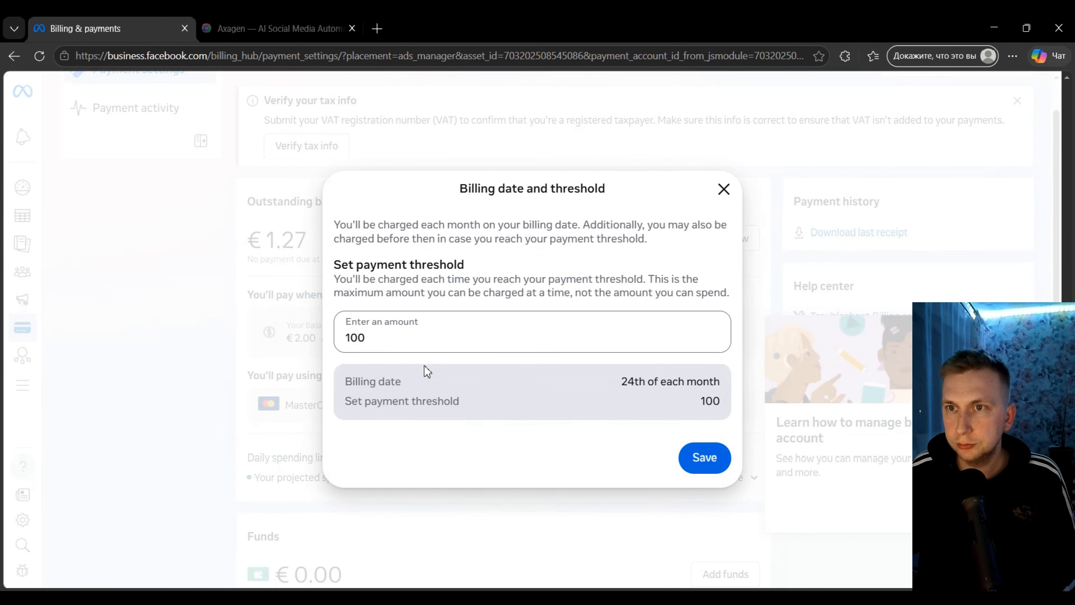
pyautogui.click(718, 478)
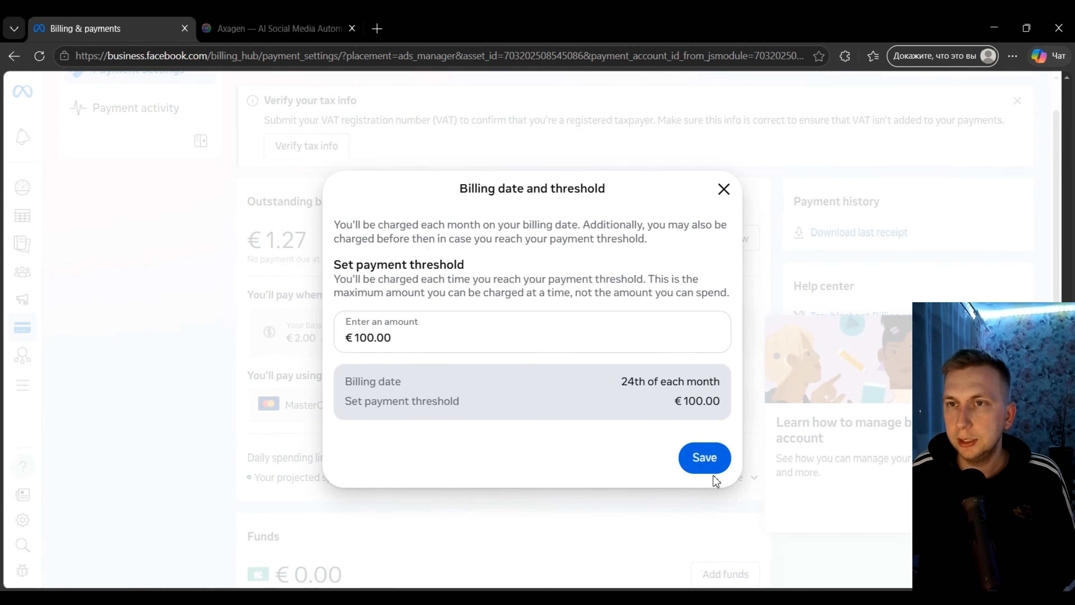
pyautogui.click(706, 460)
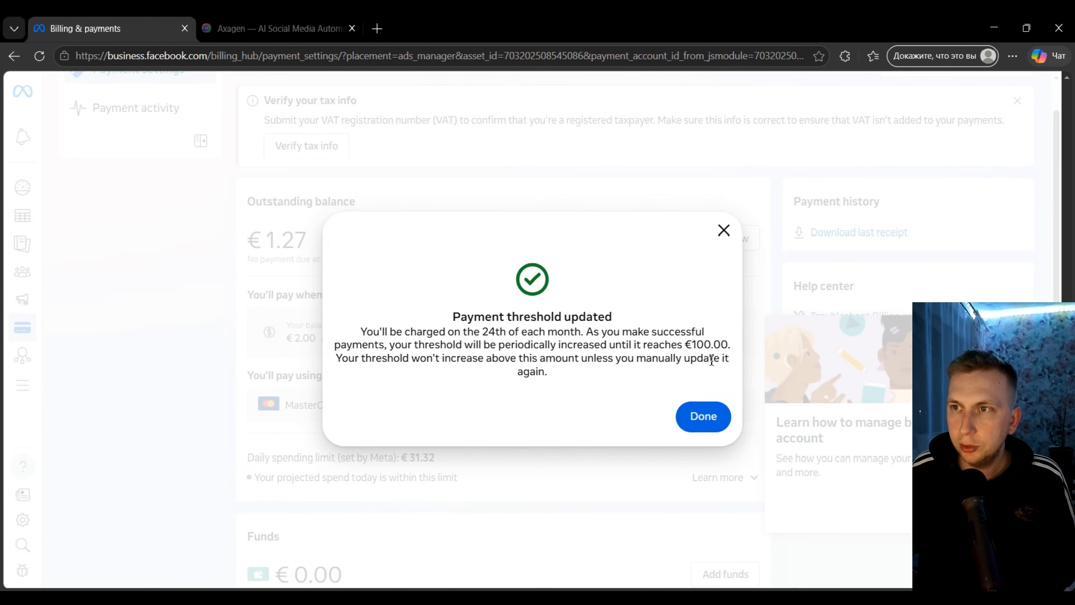
pyautogui.moveTo(686, 344); pyautogui.dragTo(738, 344)
pyautogui.click(682, 291)
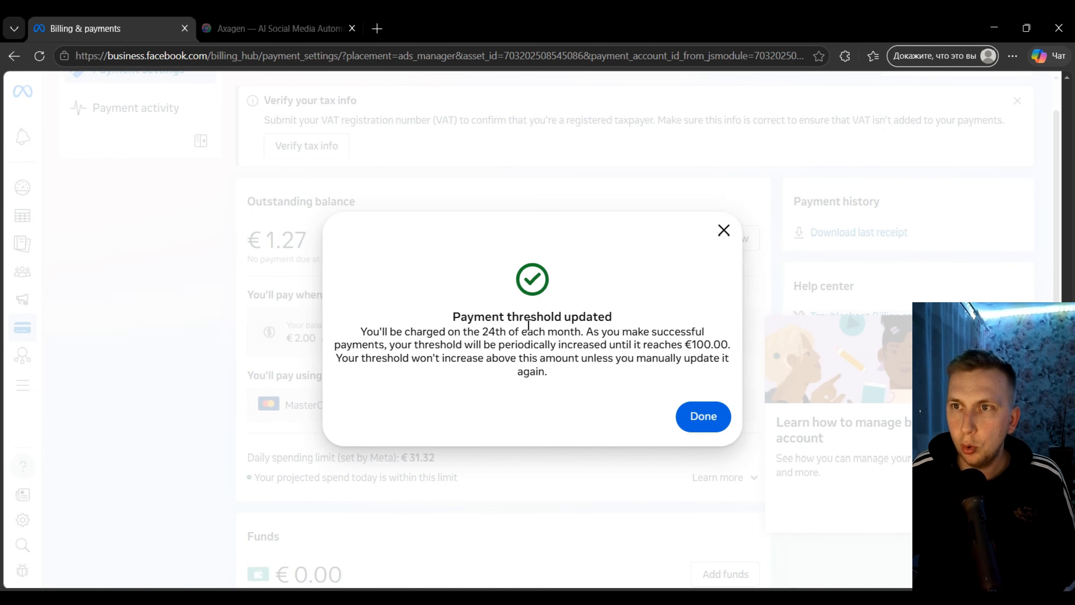
pyautogui.moveTo(484, 335); pyautogui.dragTo(508, 335)
pyautogui.click(505, 335)
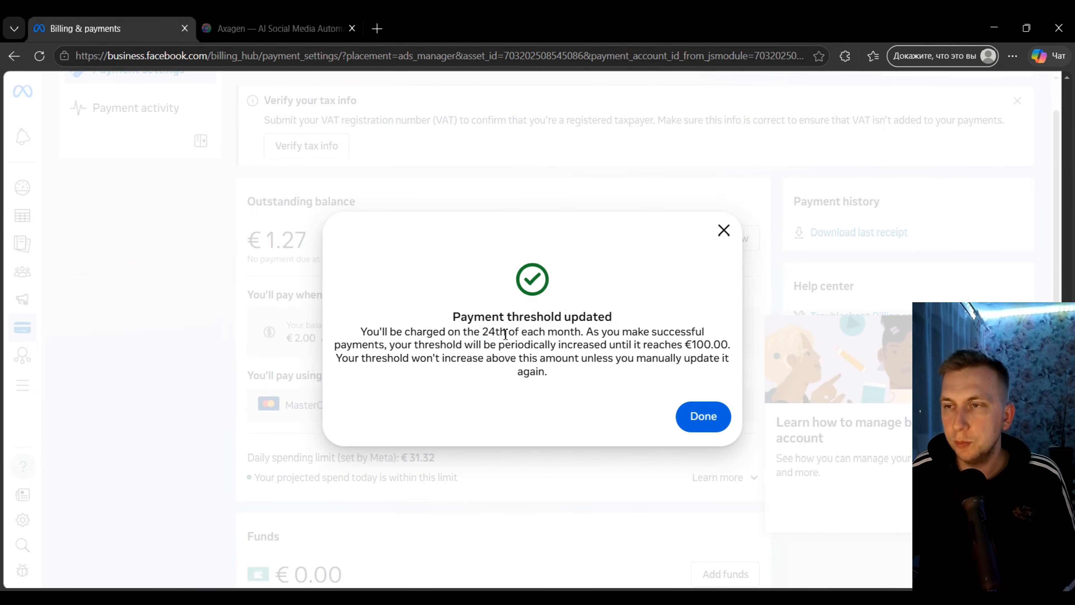
pyautogui.click(719, 417)
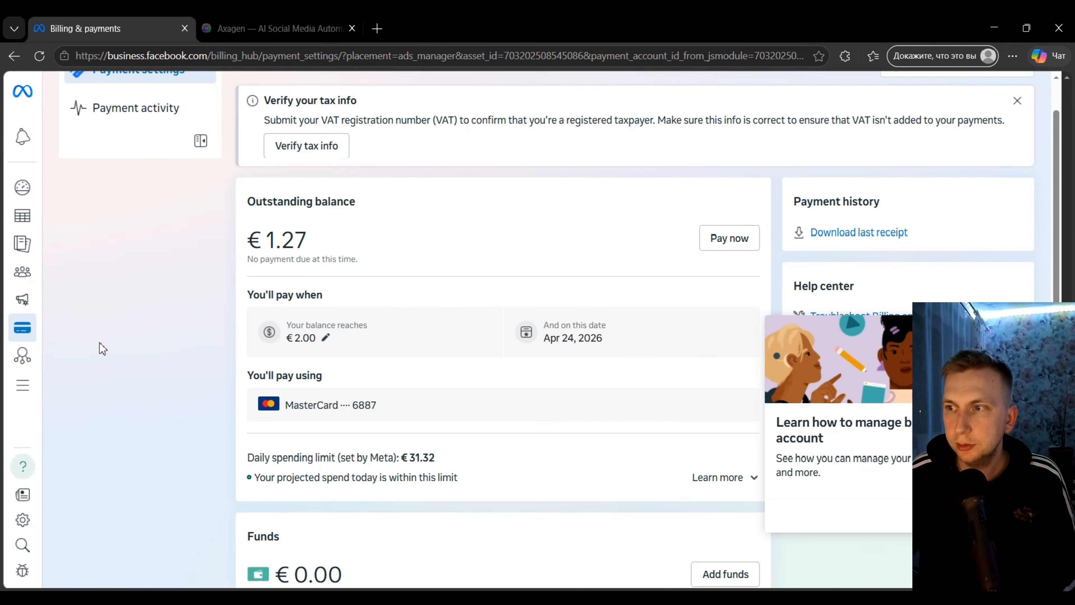
# Return from the payment settings to Ads Manager through the list of all tools
pyautogui.moveTo(91, 201)
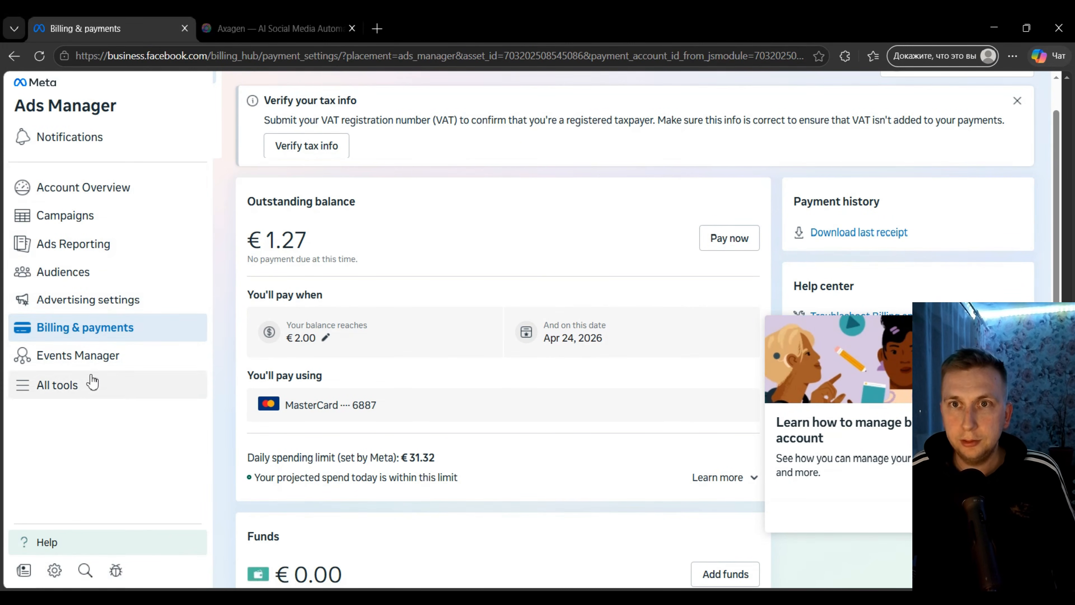
pyautogui.click(104, 386)
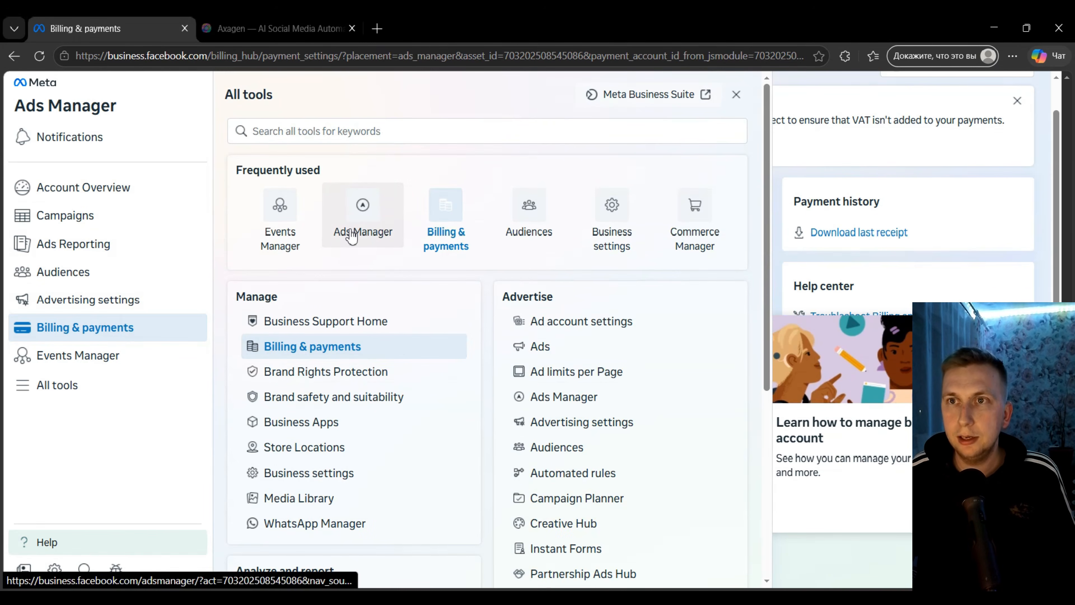
pyautogui.click(352, 237)
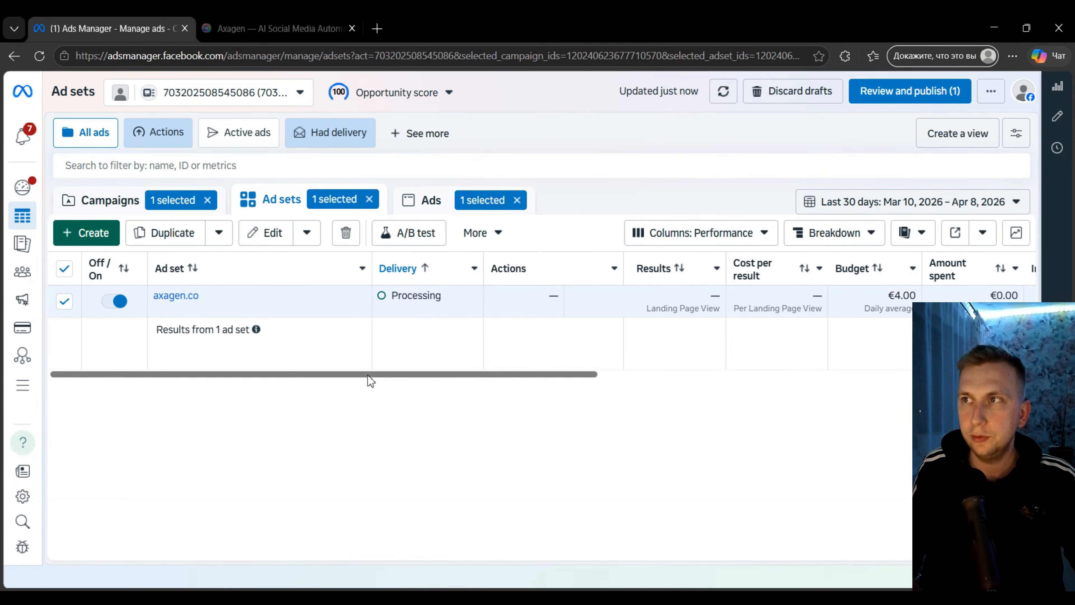
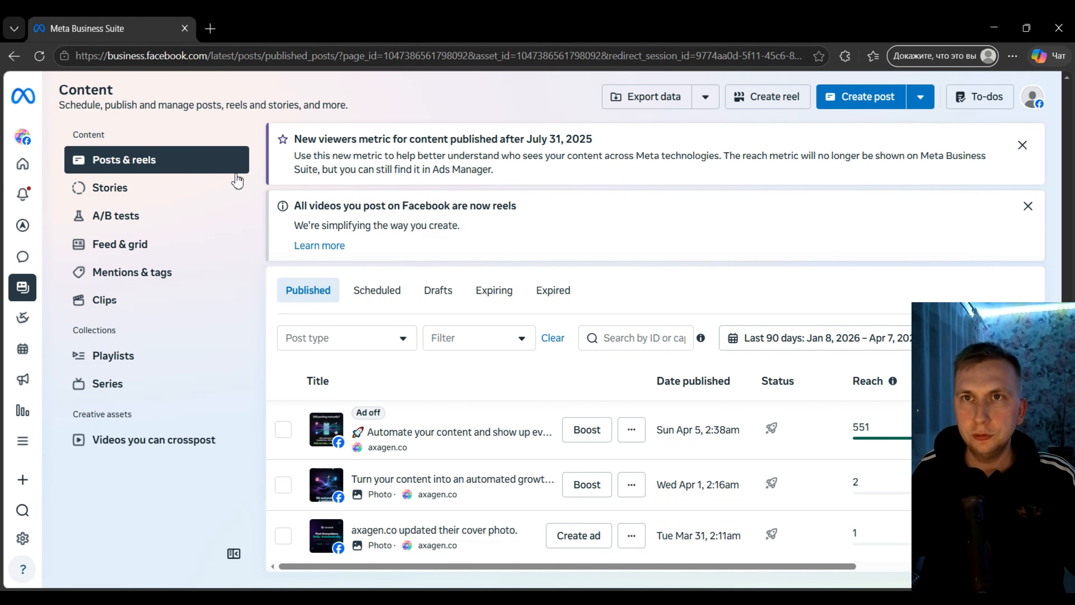
# Open Events Manager from Meta Business Suite's list of all tools
pyautogui.moveTo(108, 56); pyautogui.dragTo(207, 57)
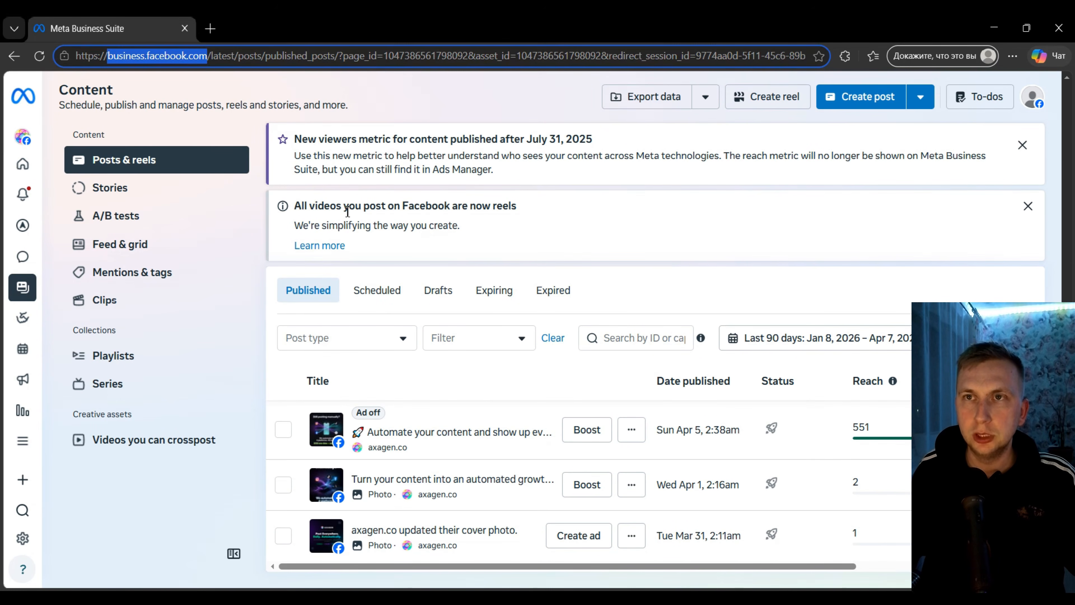
pyautogui.moveTo(58, 304)
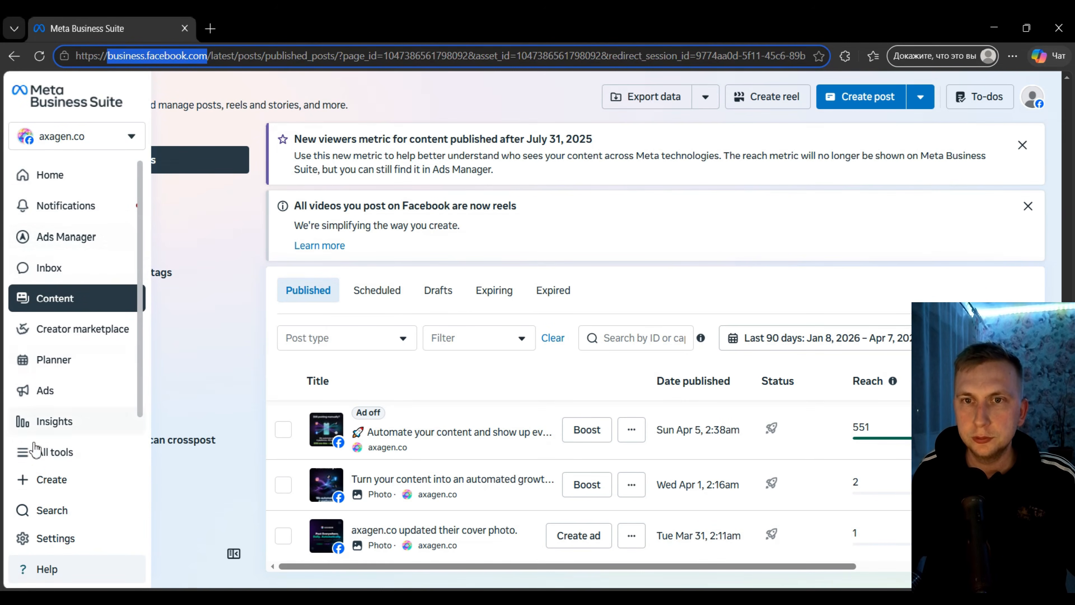
pyautogui.scroll(-1, 64, 419)
pyautogui.click(64, 402)
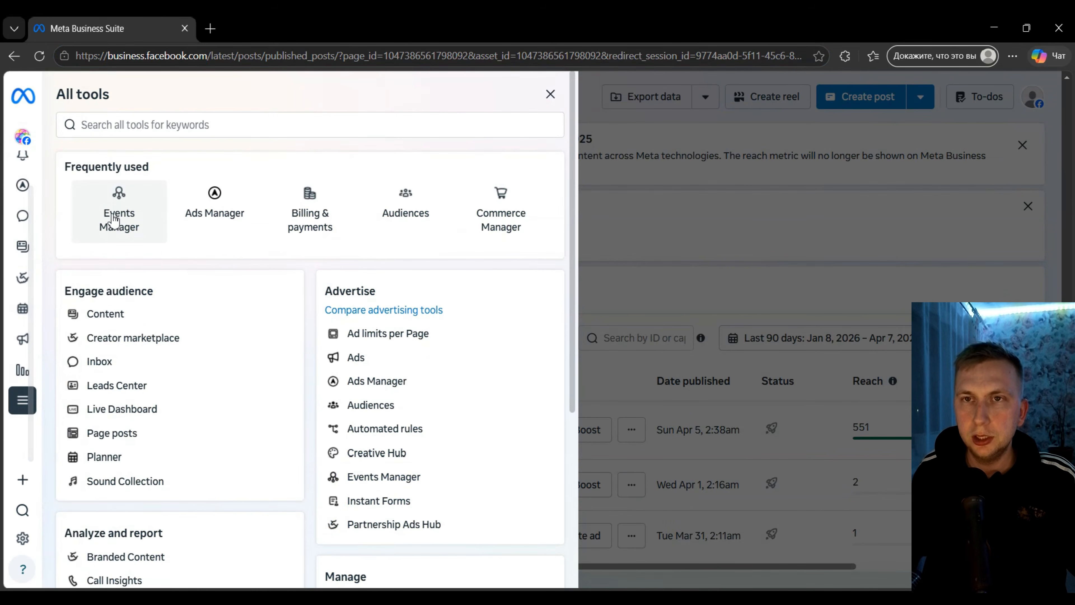
pyautogui.click(125, 223)
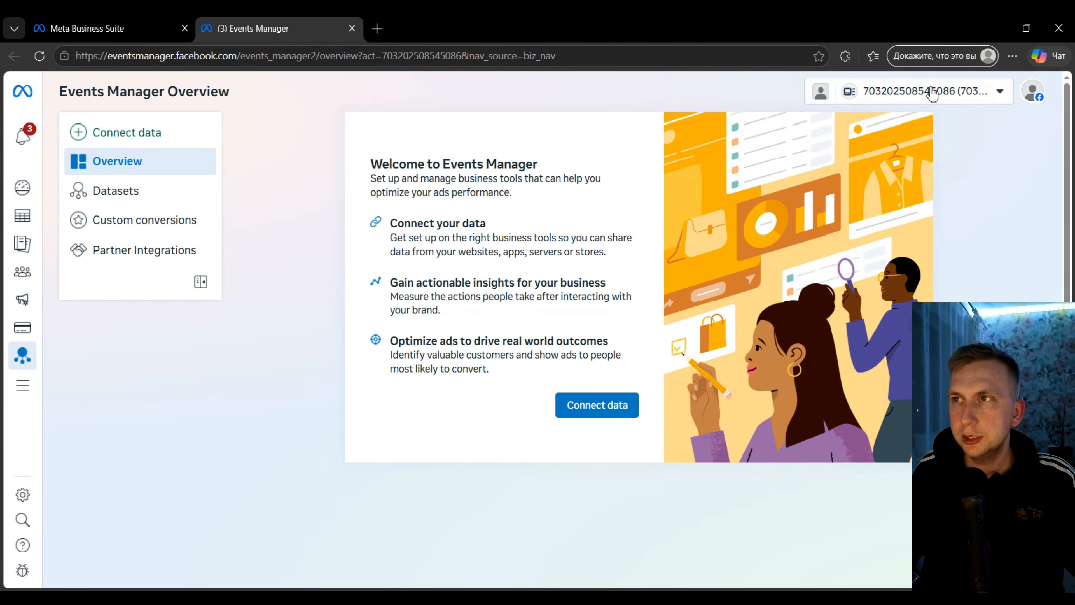
# Create a business portfolio named axagen.co, entering the contact's first name, last name and business email
pyautogui.click(904, 96)
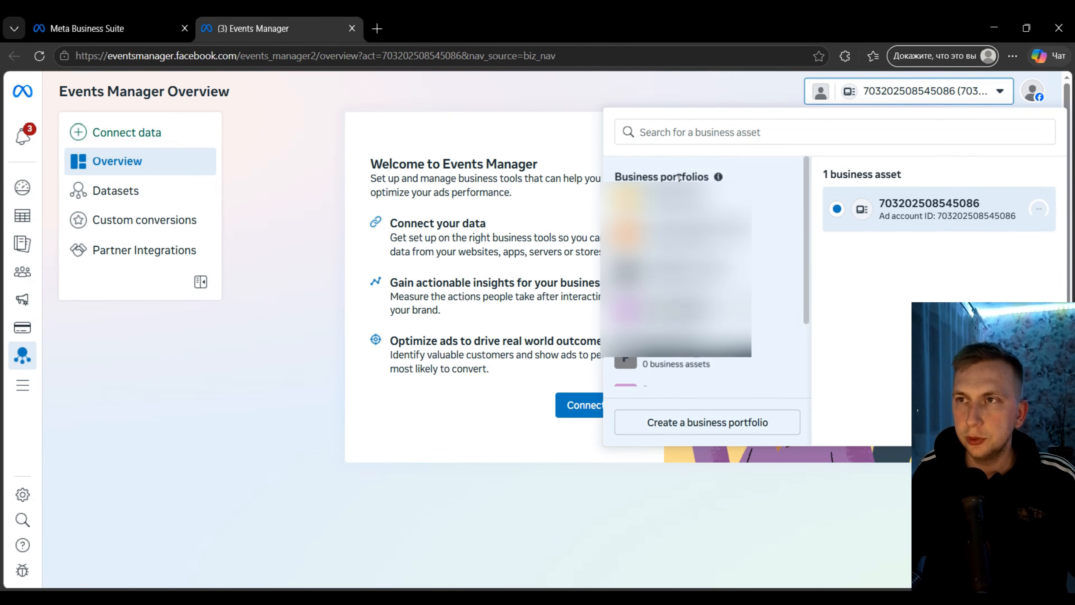
pyautogui.scroll(-3, 678, 276)
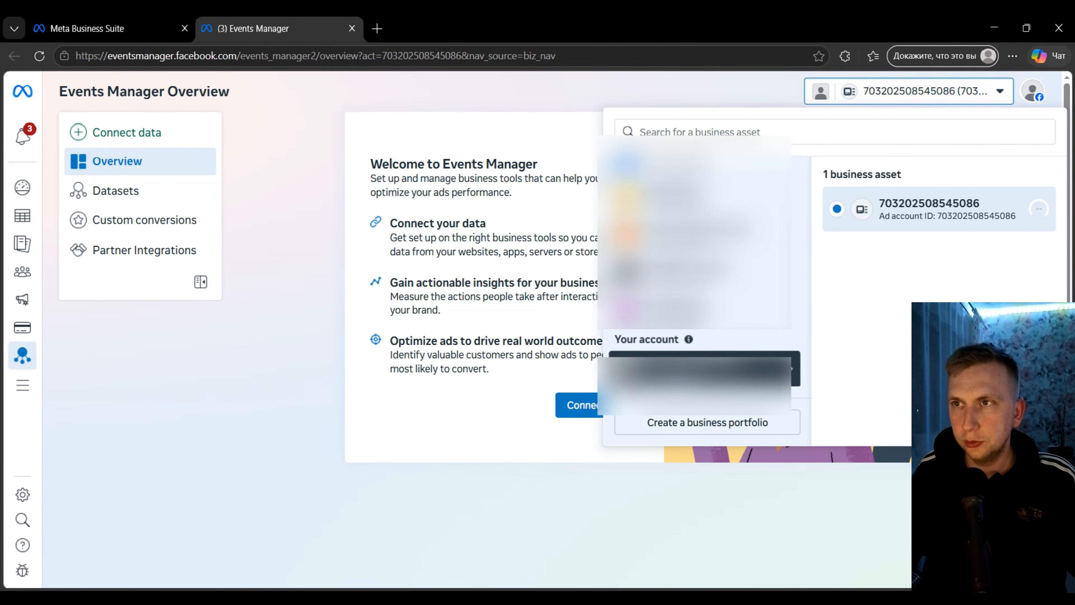
pyautogui.click(731, 425)
pyautogui.click(509, 235)
pyautogui.write('Axagen')
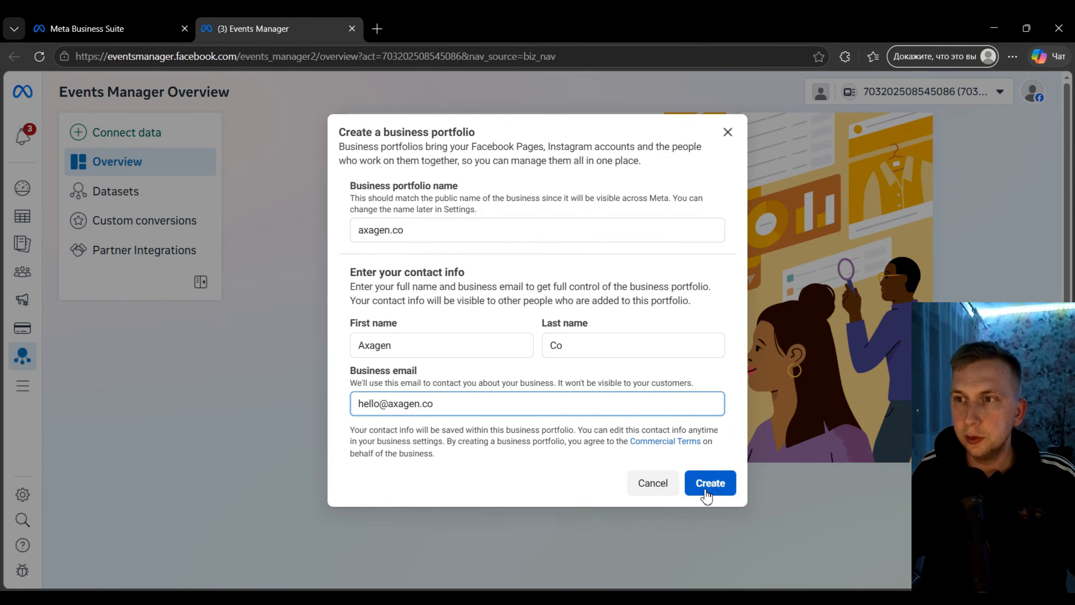
pyautogui.click(708, 488)
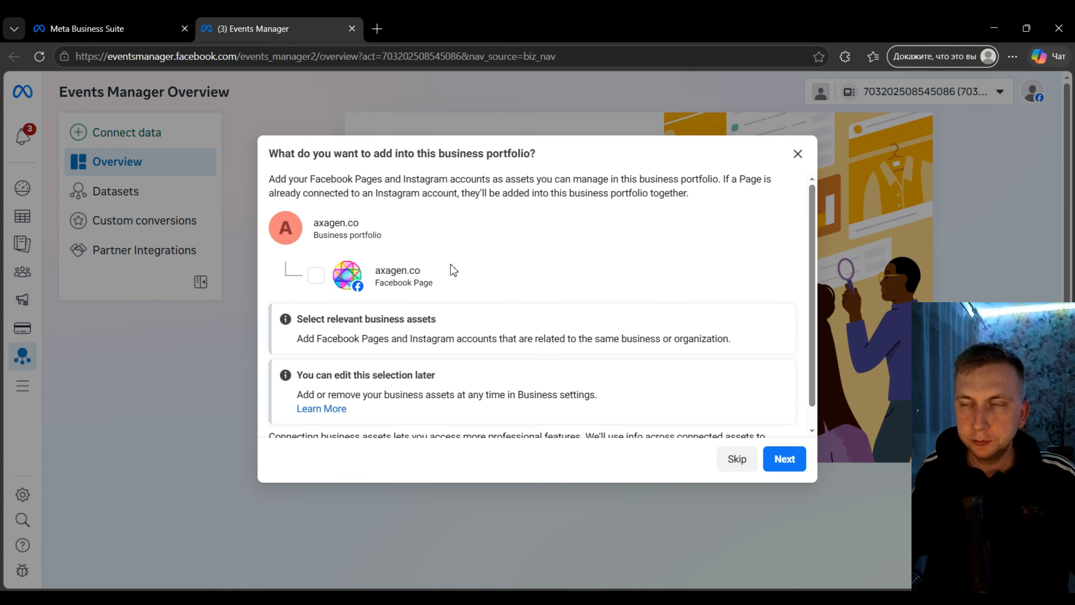
# Add the axagen.co Facebook Page to the new portfolio without further people, and switch Events Manager to the axagen.co portfolio
pyautogui.click(317, 277)
pyautogui.scroll(-1, 301, 252)
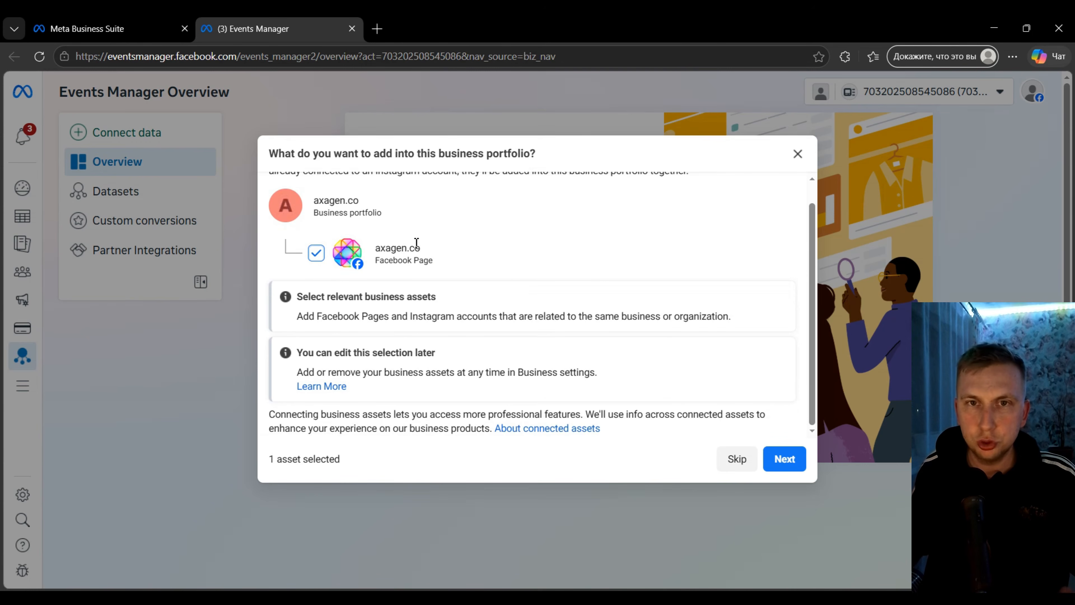
pyautogui.scroll(1, 439, 286)
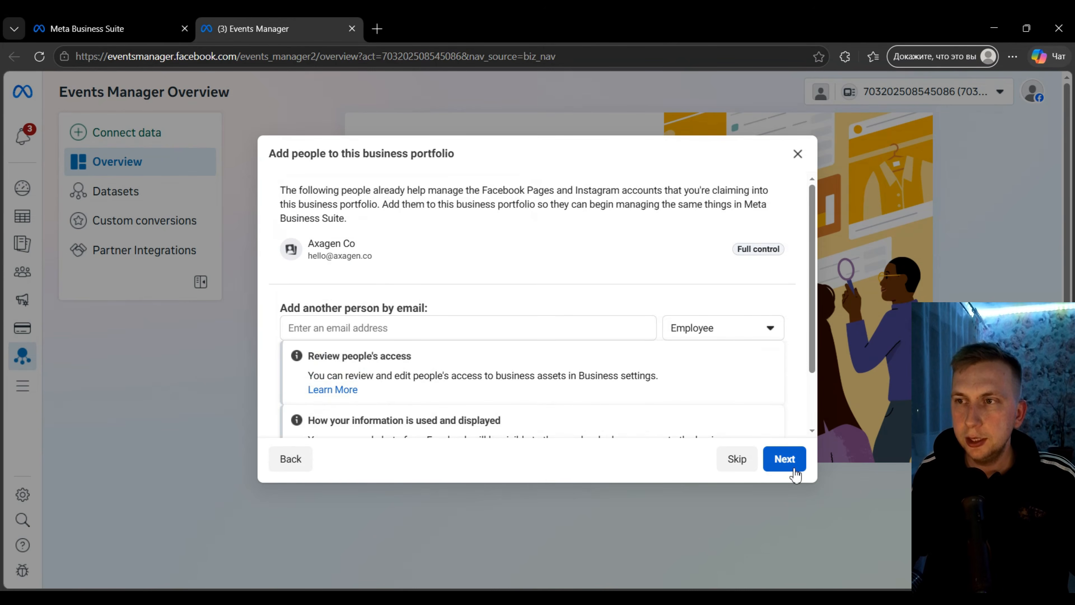
pyautogui.click(783, 460)
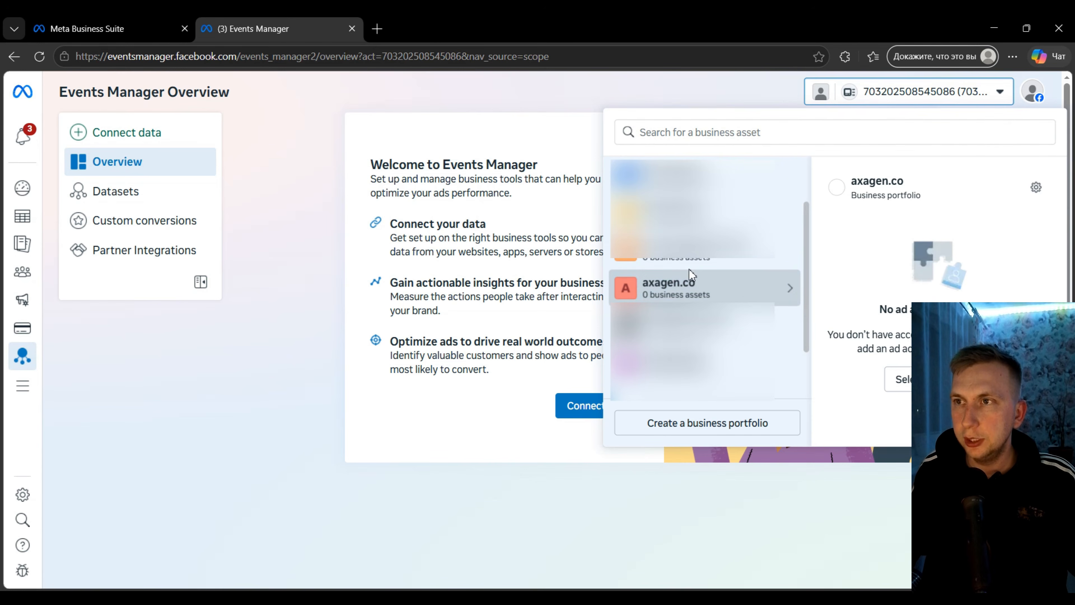
pyautogui.click(853, 196)
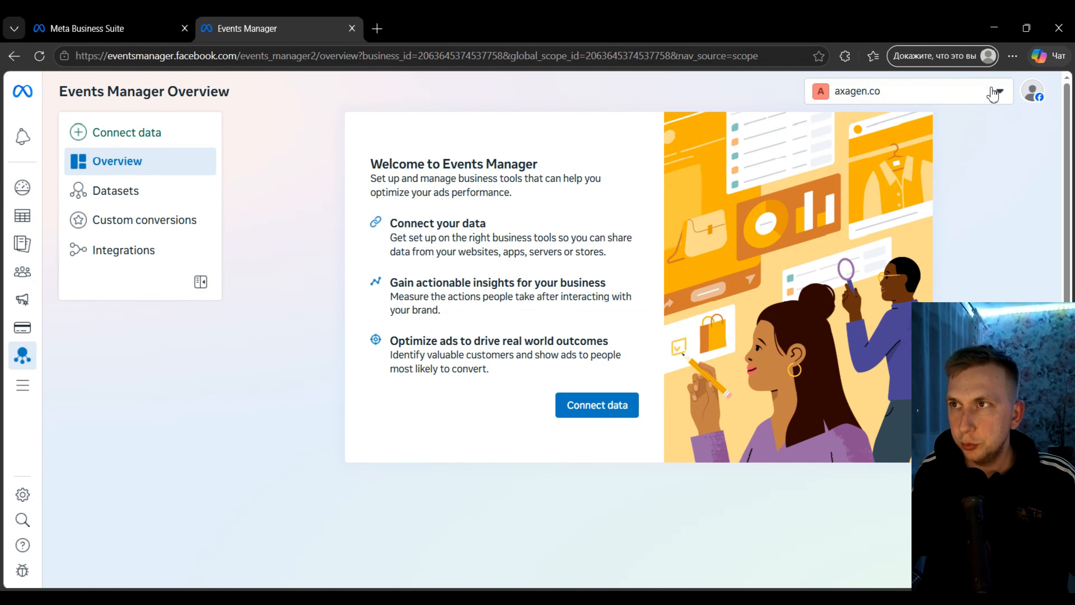
# Connect a new Web data source and create its dataset with the name axagen.co
pyautogui.click(624, 410)
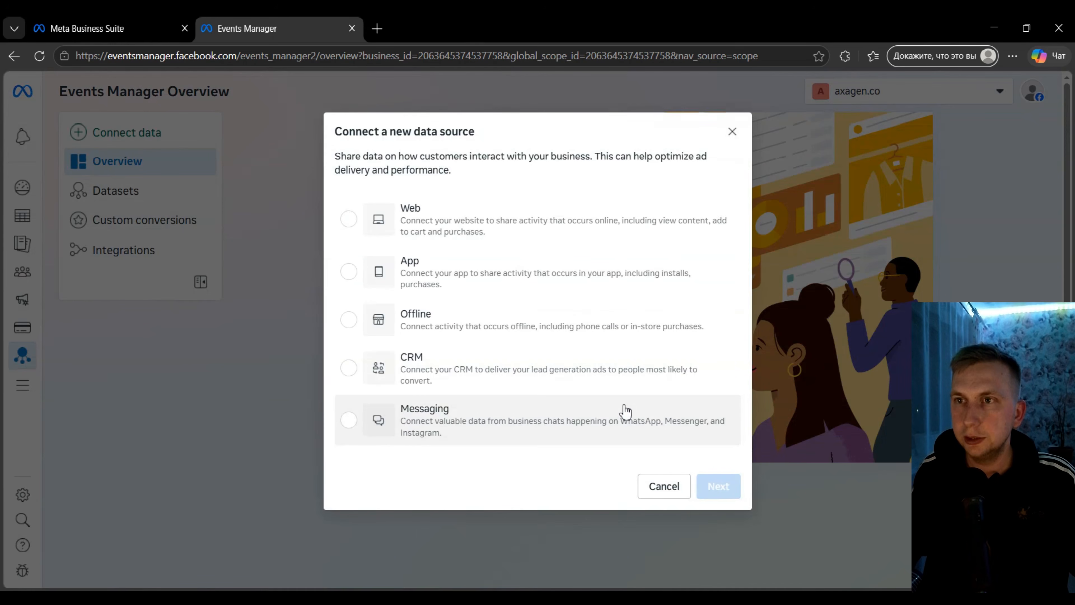
pyautogui.click(484, 230)
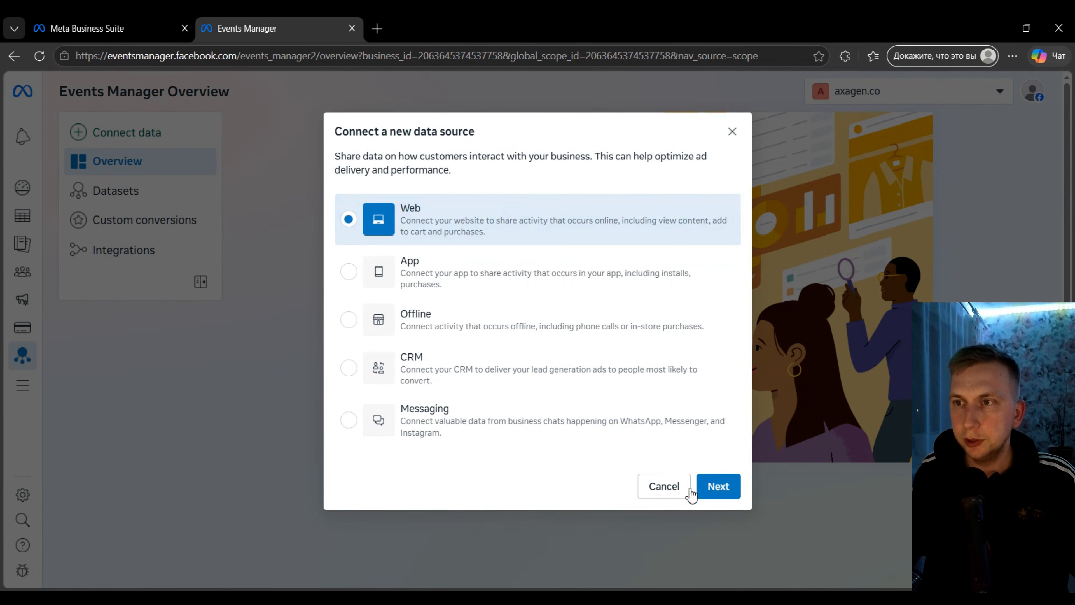
pyautogui.click(720, 487)
pyautogui.click(473, 211)
pyautogui.write('axagen.co')
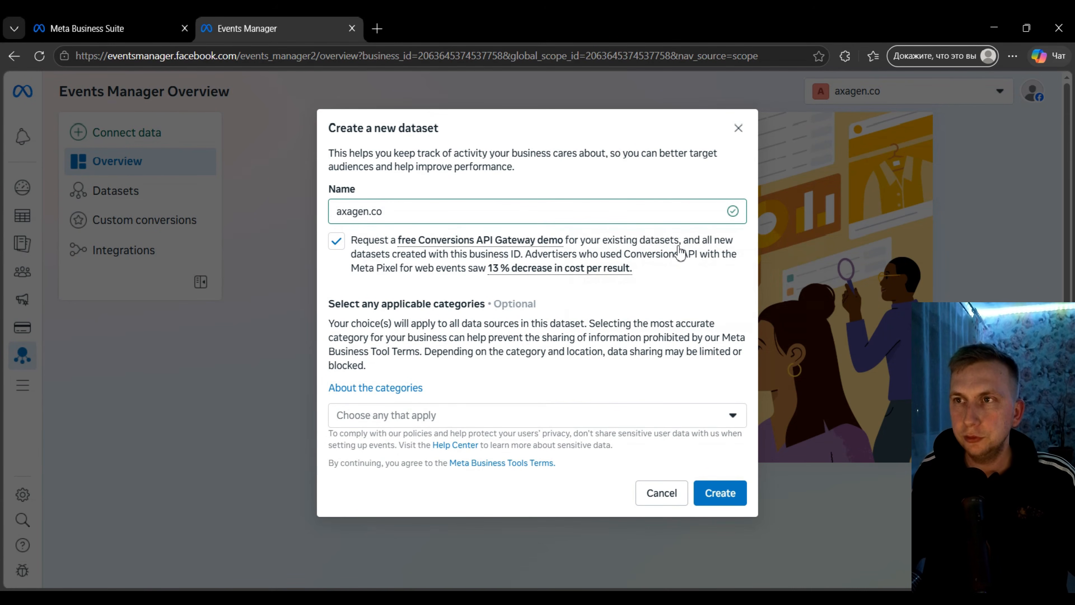
pyautogui.click(717, 492)
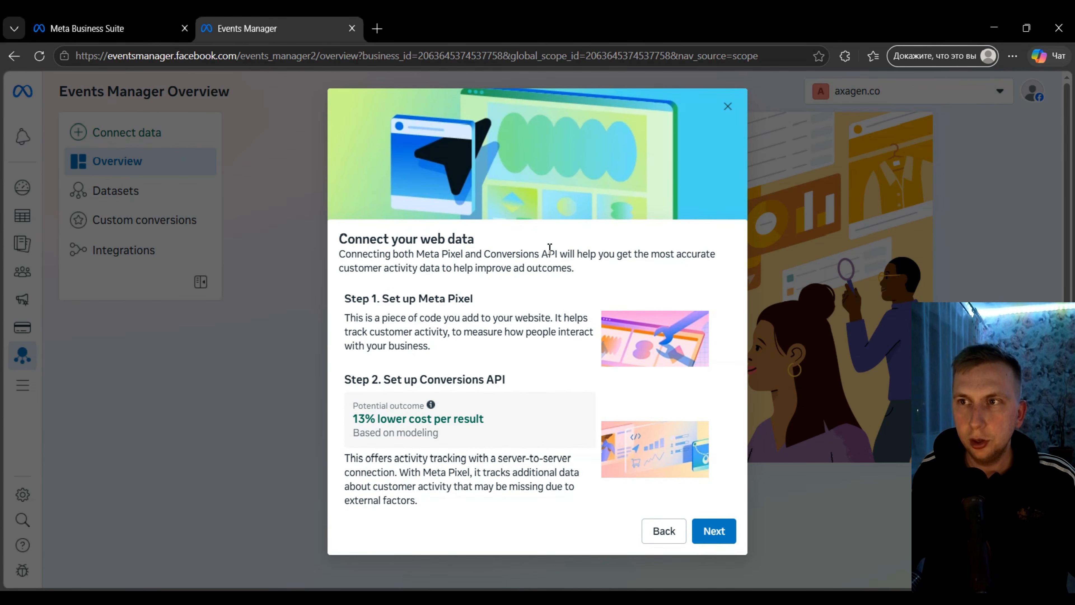
# Choose adding the Meta Pixel code to the website yourself, copy the base code and continue to the paste instructions
pyautogui.click(715, 532)
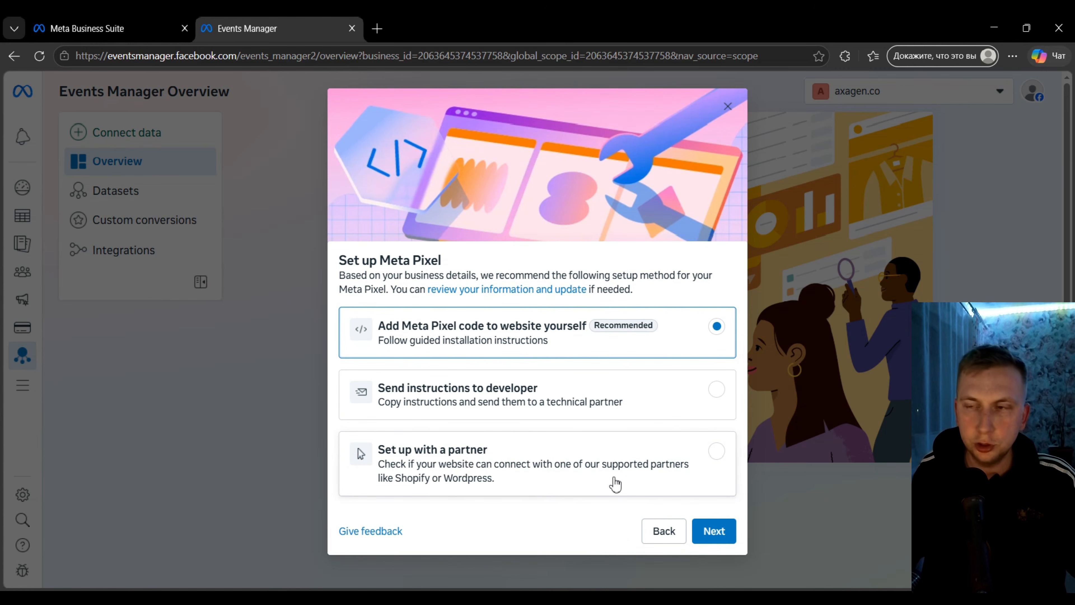
pyautogui.click(567, 469)
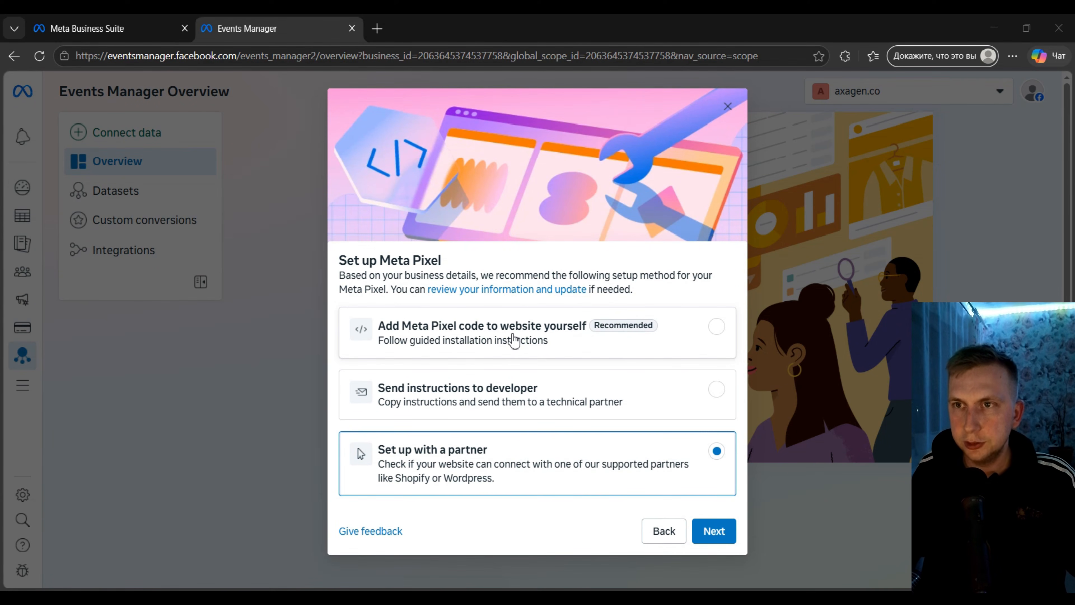
pyautogui.click(515, 338)
pyautogui.click(714, 535)
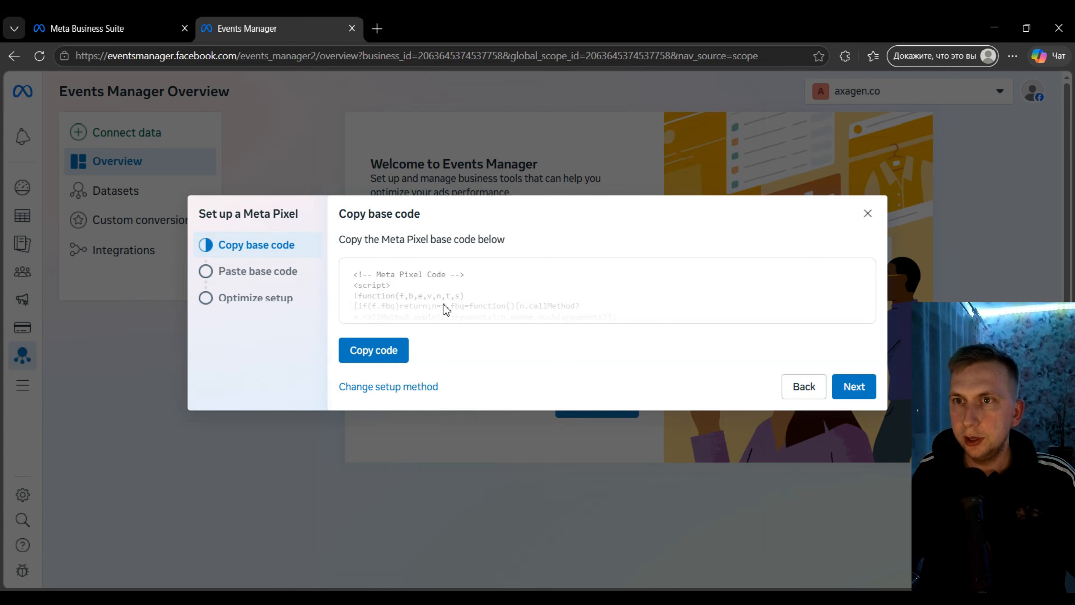
pyautogui.click(376, 356)
pyautogui.click(853, 386)
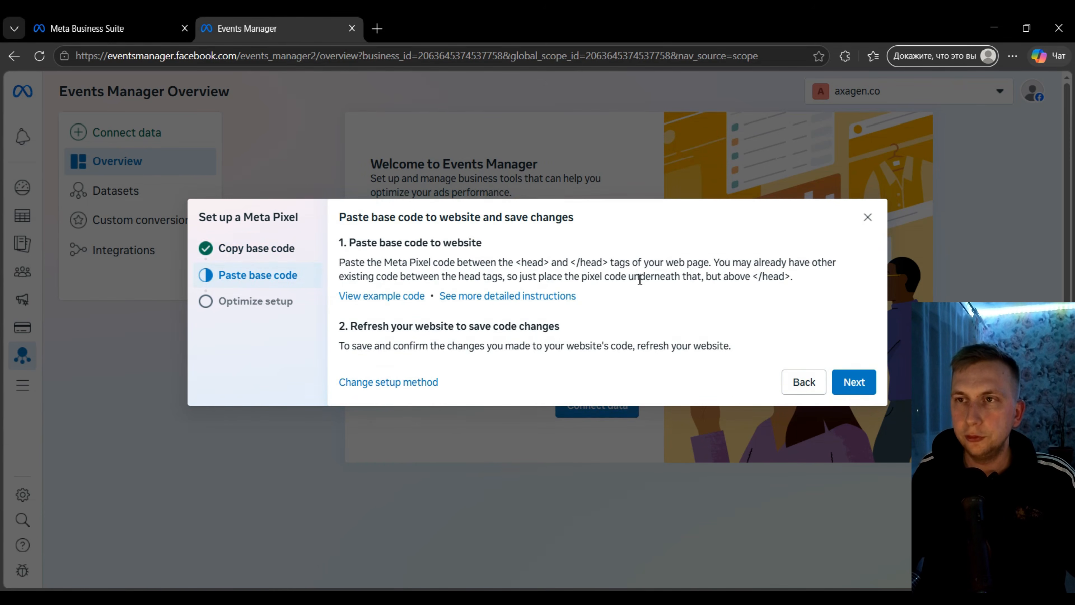
# Switch to VS Code, send the Meta Pixel base code to Claude, allow all edits this session, and narrow the file explorer
pyautogui.press('super')
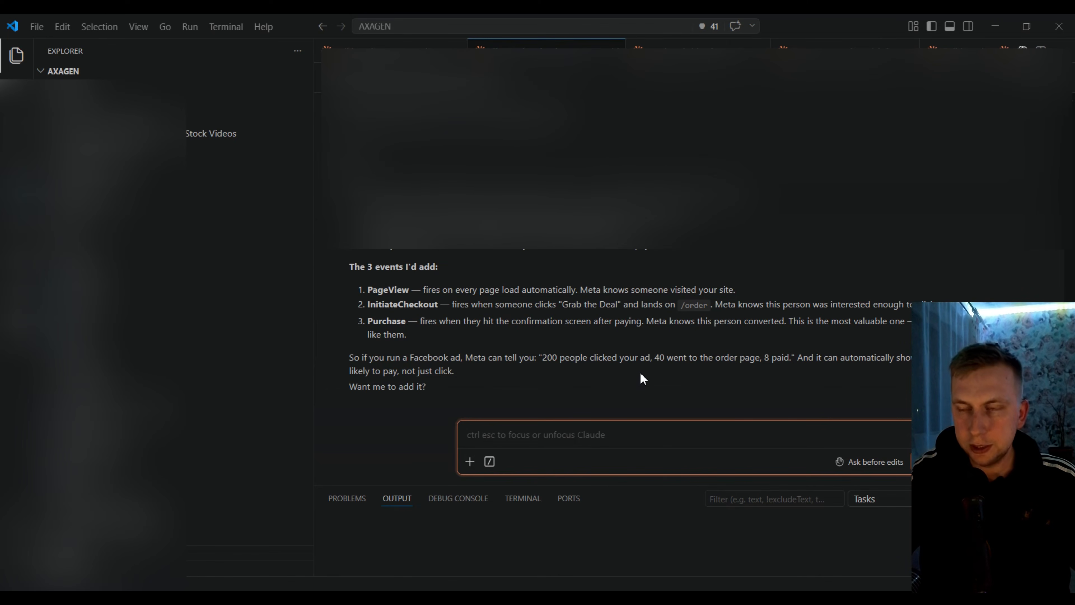
pyautogui.hotkey('ctrl', 'v')
pyautogui.press('Return')
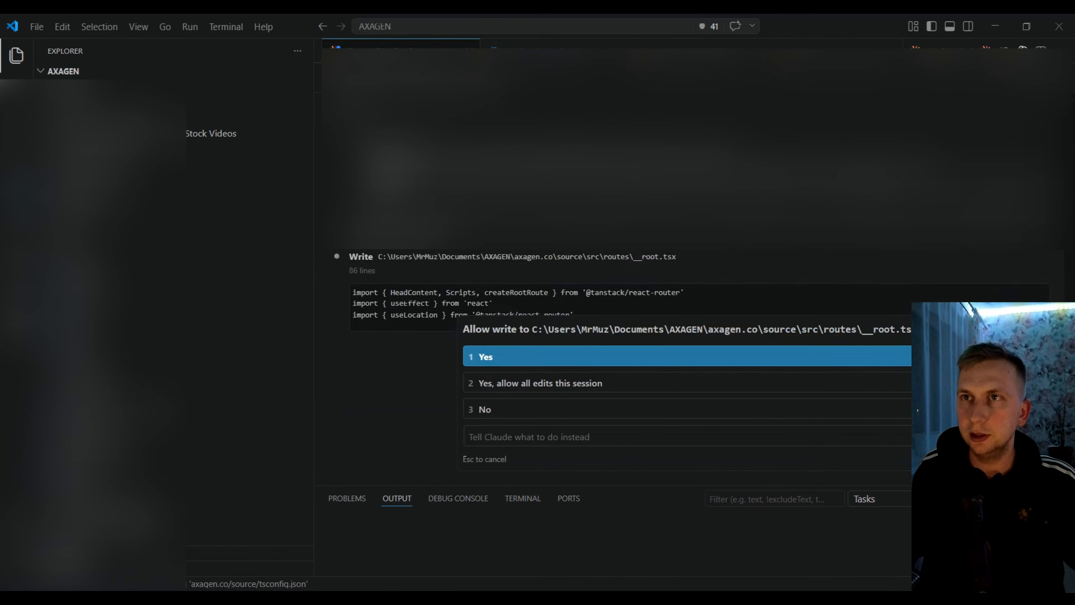
pyautogui.click(619, 383)
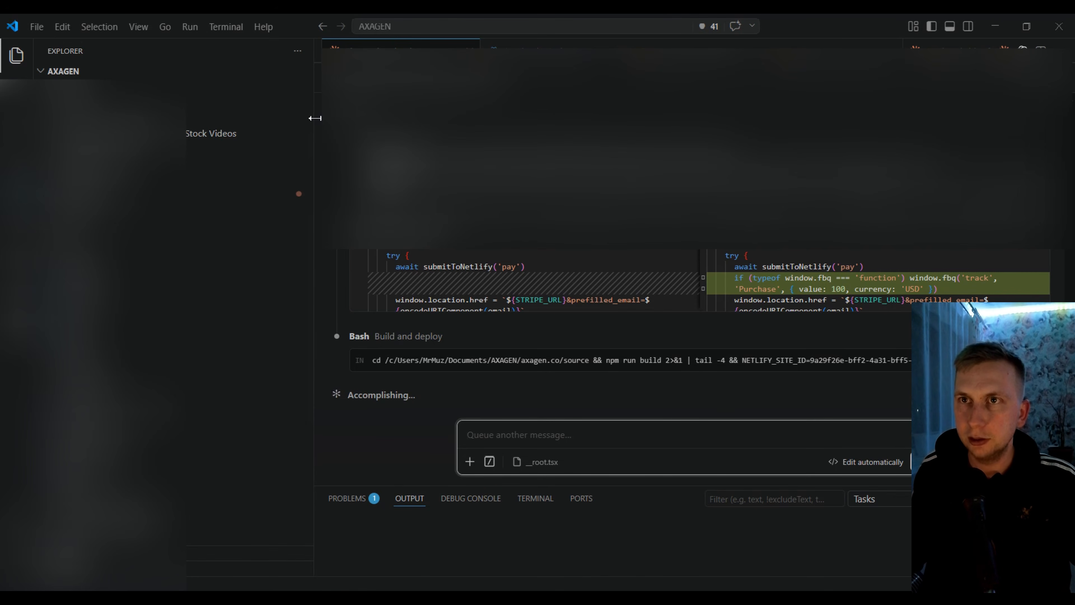
pyautogui.moveTo(313, 120); pyautogui.dragTo(187, 120)
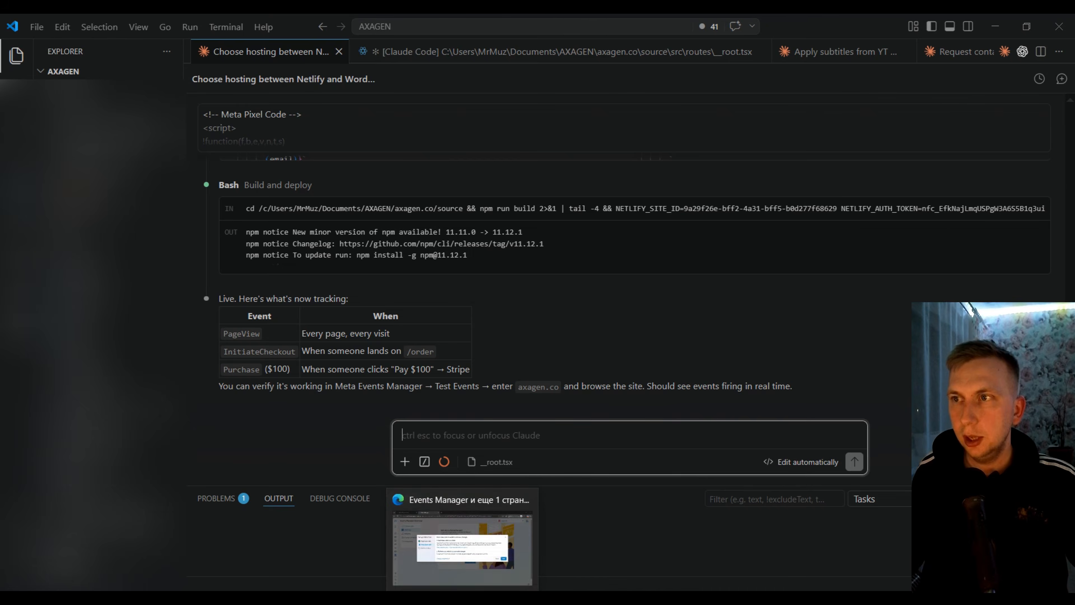
# Return to Events Manager and finish the Meta Pixel setup with Automatic Advanced Matching turned on
pyautogui.click(470, 517)
pyautogui.click(854, 383)
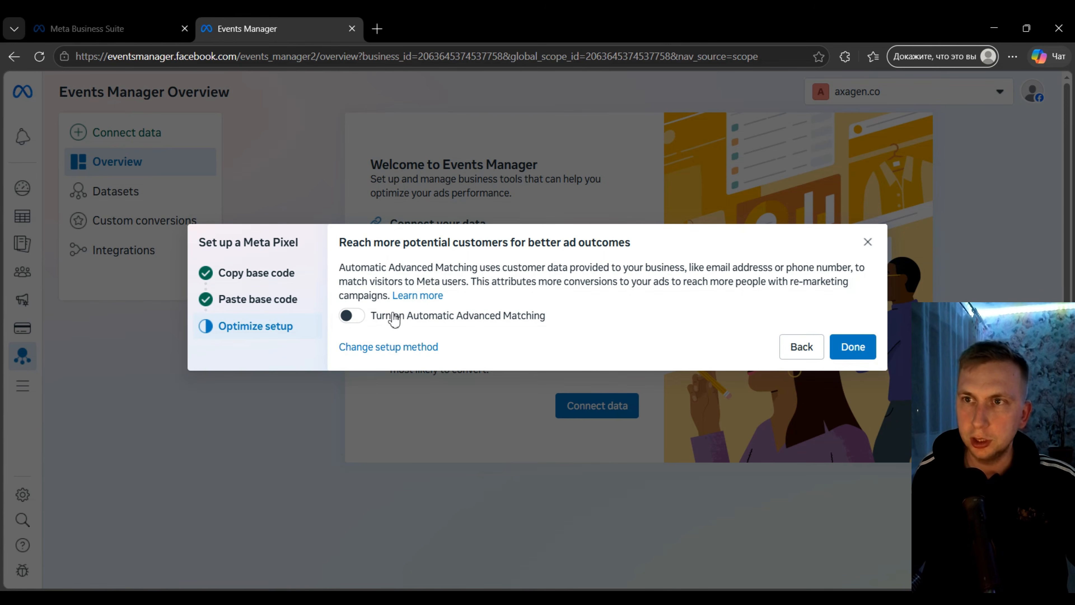
pyautogui.click(350, 316)
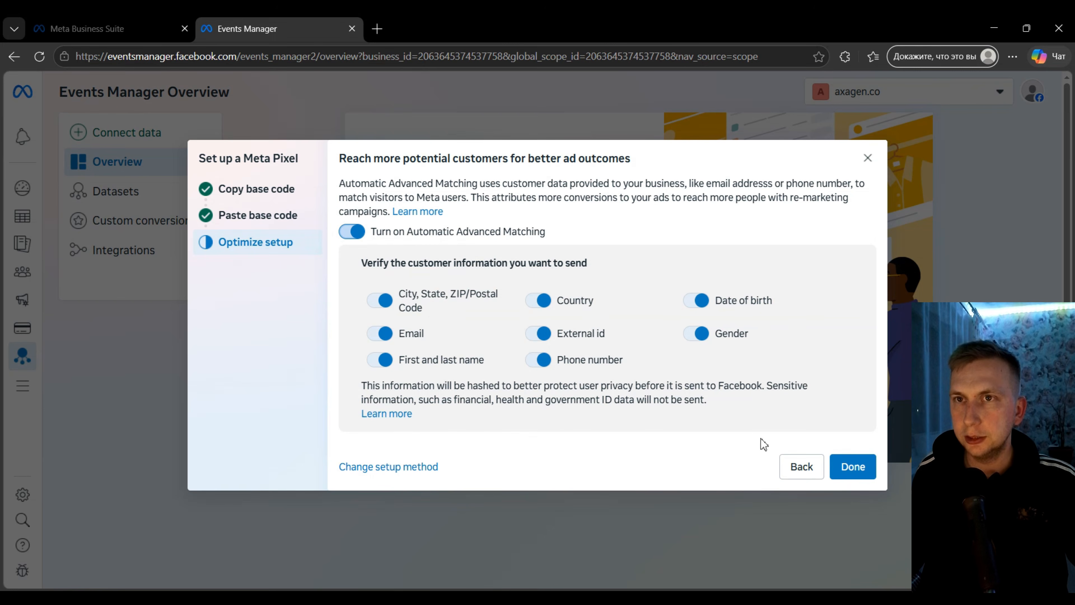
pyautogui.click(853, 467)
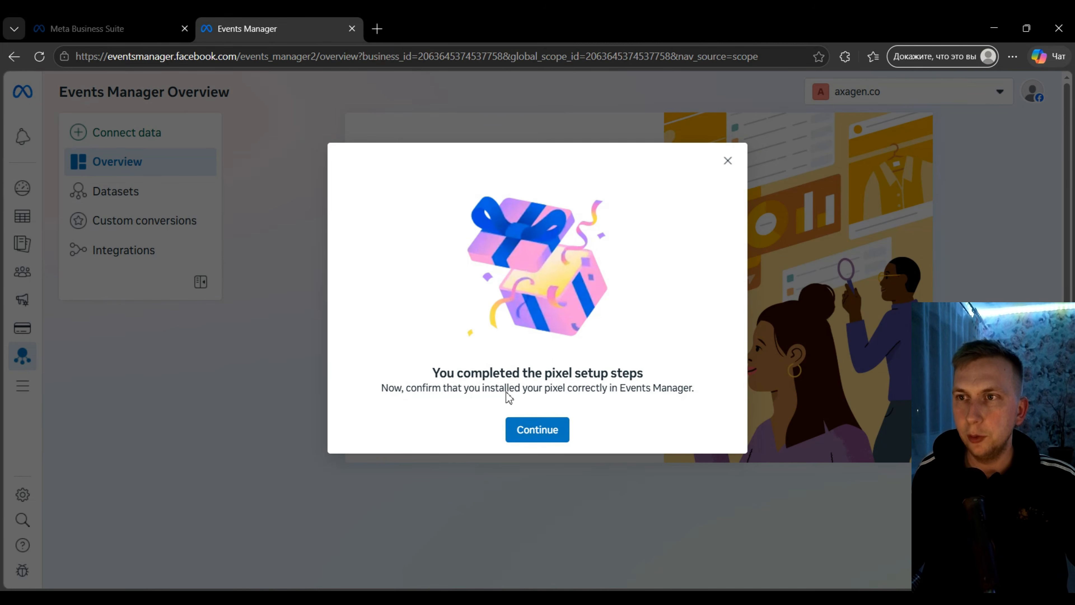
pyautogui.click(555, 432)
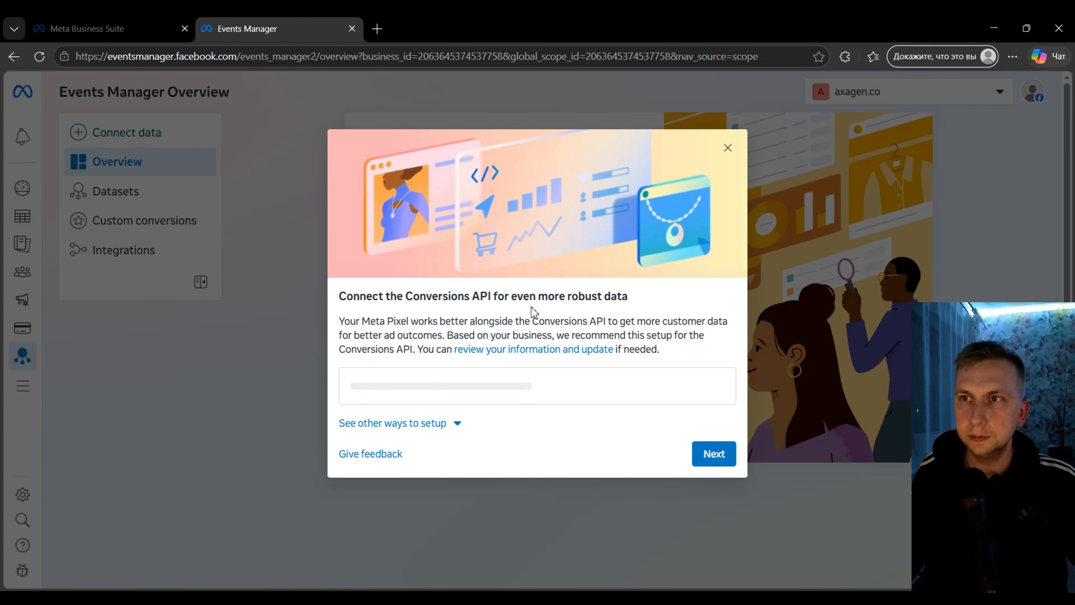
# Look through the available integrations, from Meta products to CRM and marketing software, and return to the Events Manager overview
pyautogui.moveTo(533, 312); pyautogui.dragTo(650, 299)
pyautogui.click(650, 299)
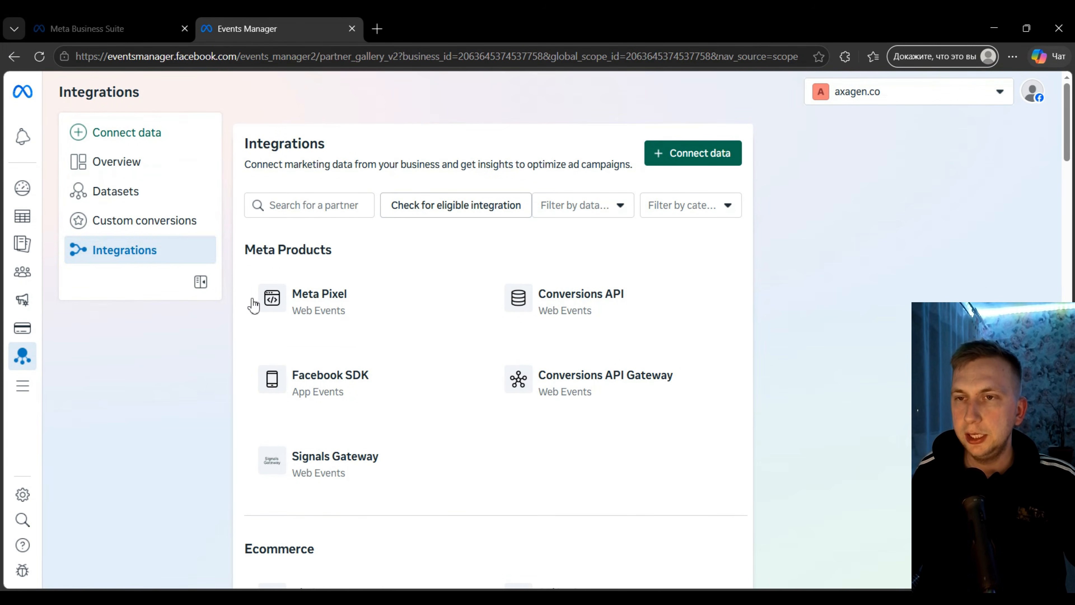
pyautogui.scroll(-3, 419, 292)
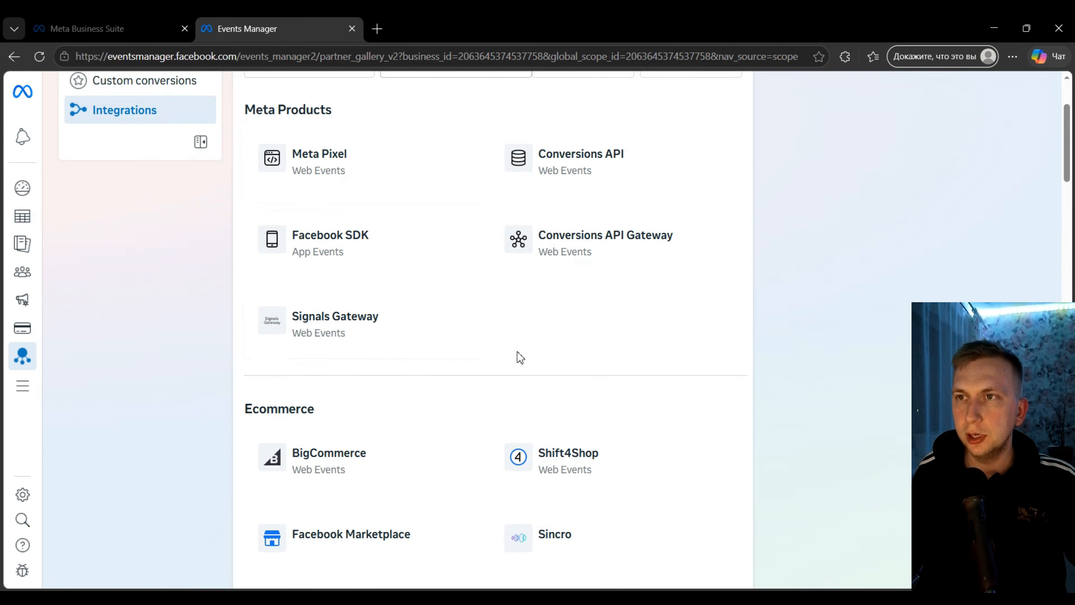
pyautogui.scroll(-5, 518, 358)
pyautogui.scroll(-15, 487, 403)
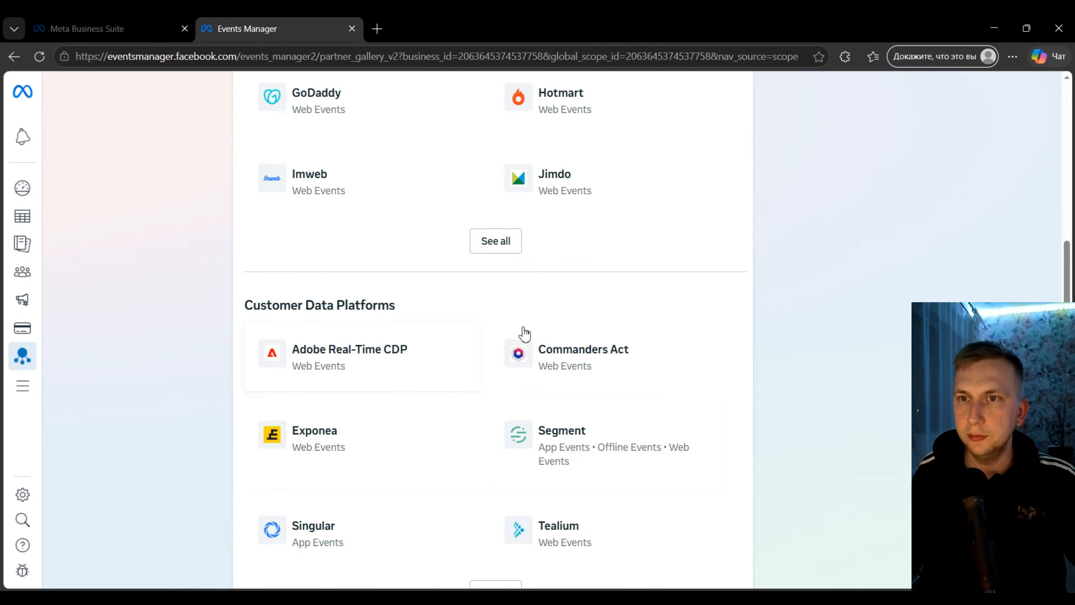
pyautogui.scroll(-7, 529, 335)
pyautogui.scroll(-8, 531, 334)
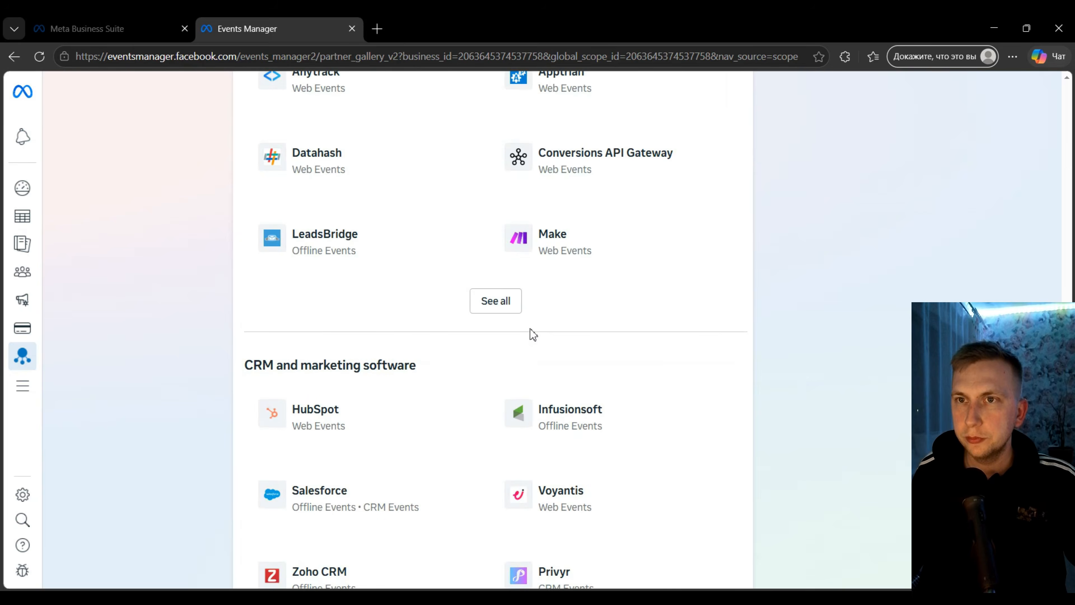
pyautogui.click(14, 56)
pyautogui.click(14, 56)
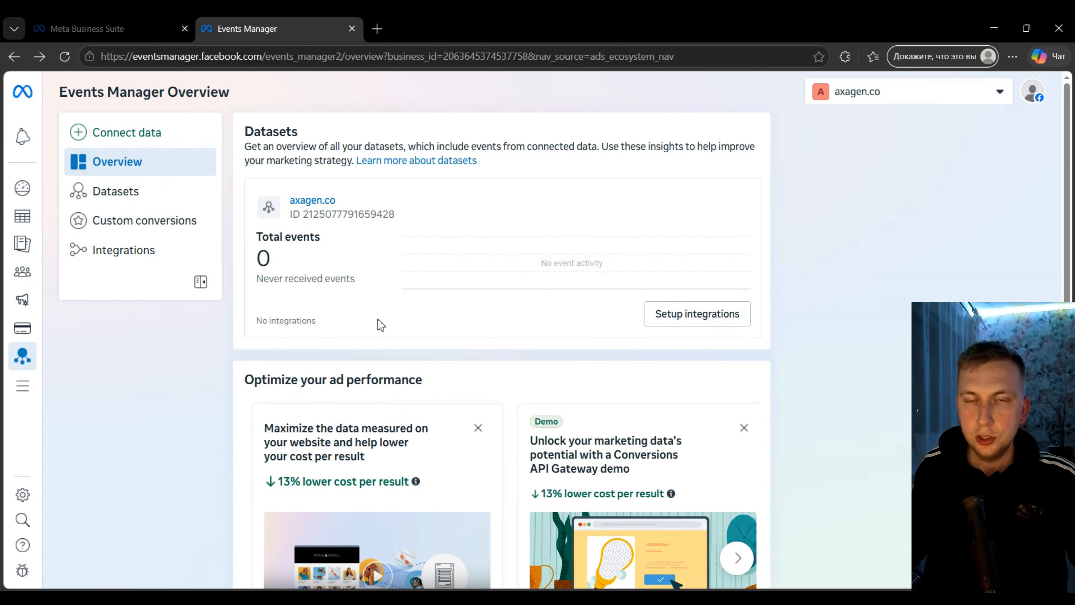
# Open the test events of the axagen.co dataset and select Website as the marketing channel
pyautogui.click(312, 200)
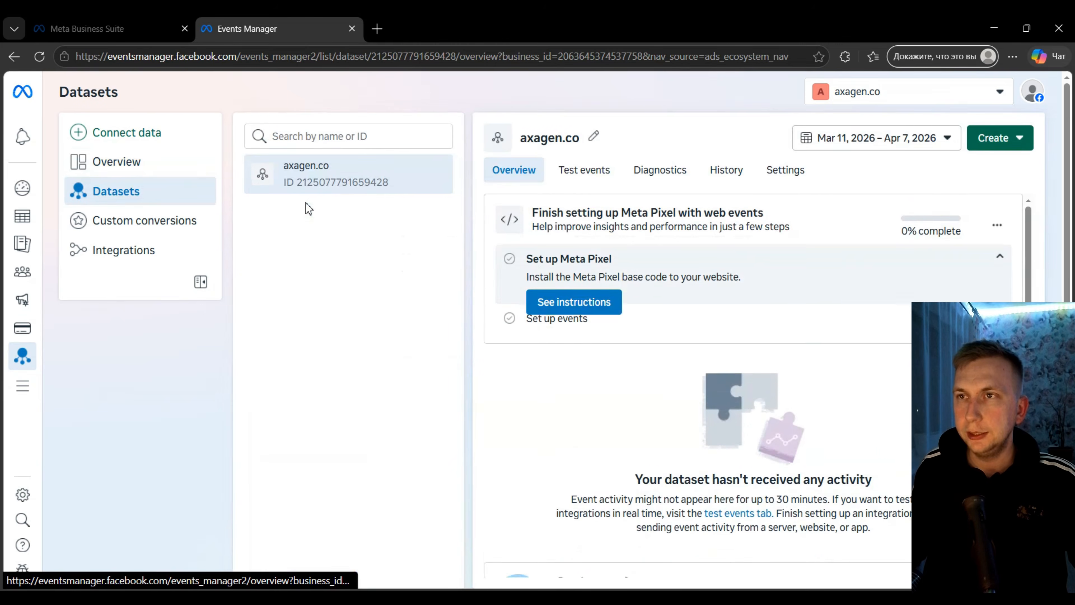
pyautogui.click(576, 182)
pyautogui.click(593, 319)
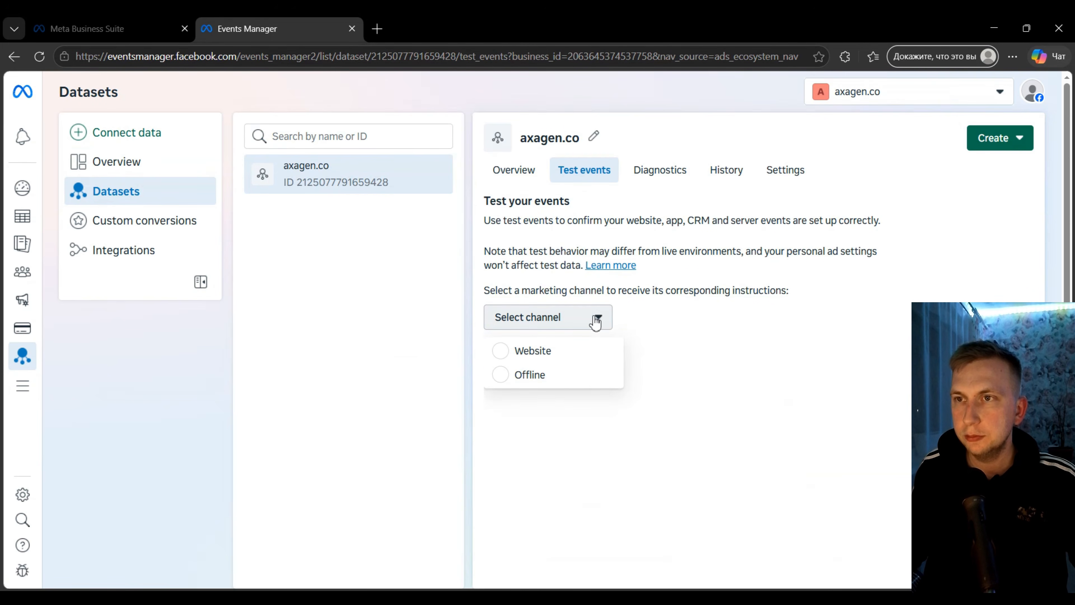
pyautogui.click(554, 345)
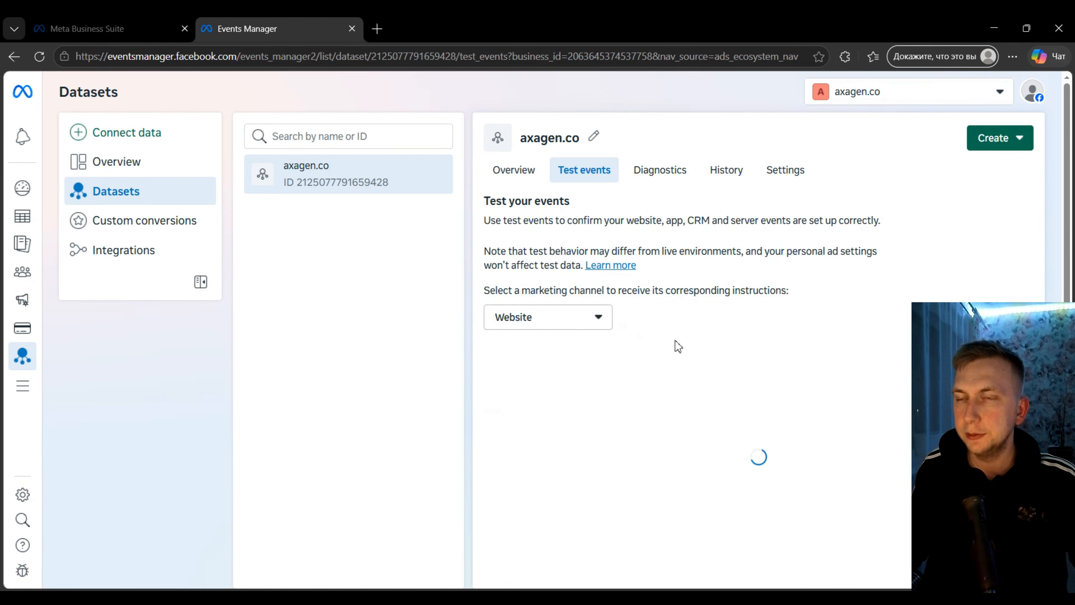
pyautogui.click(778, 338)
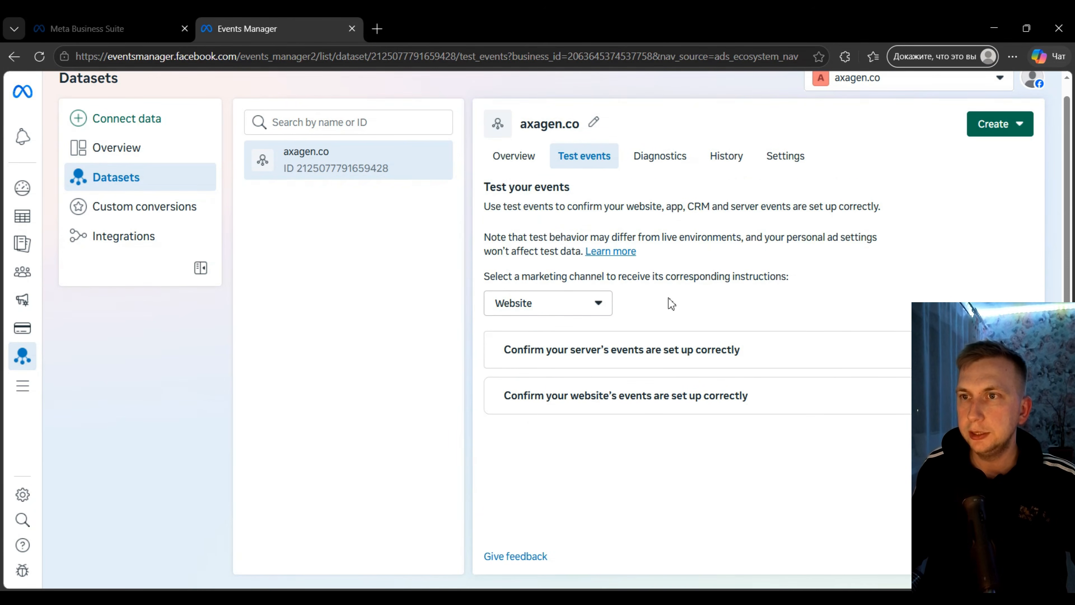
pyautogui.click(718, 409)
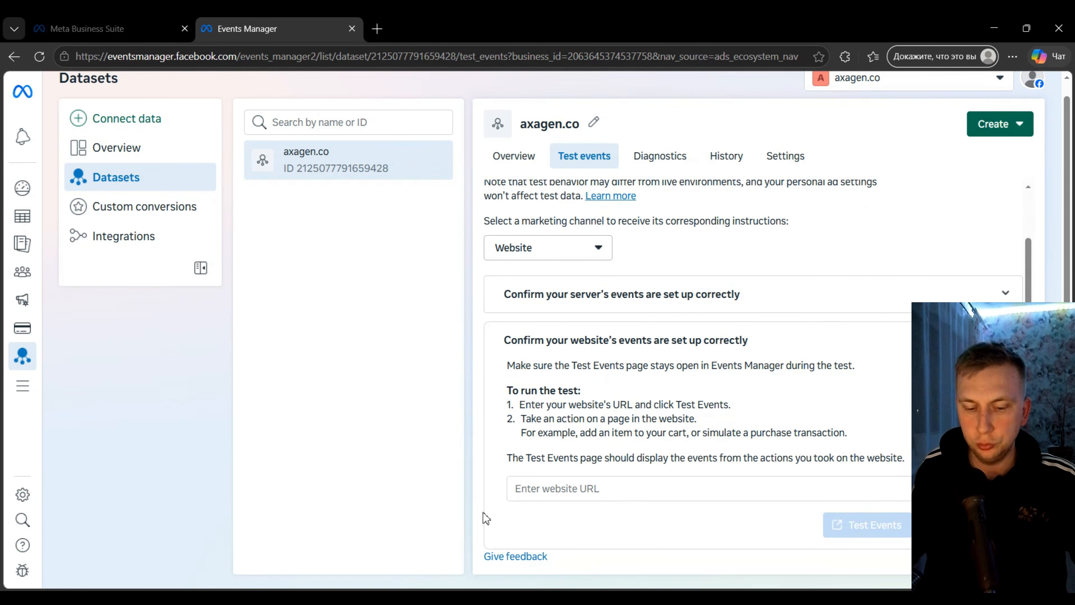
pyautogui.click(577, 482)
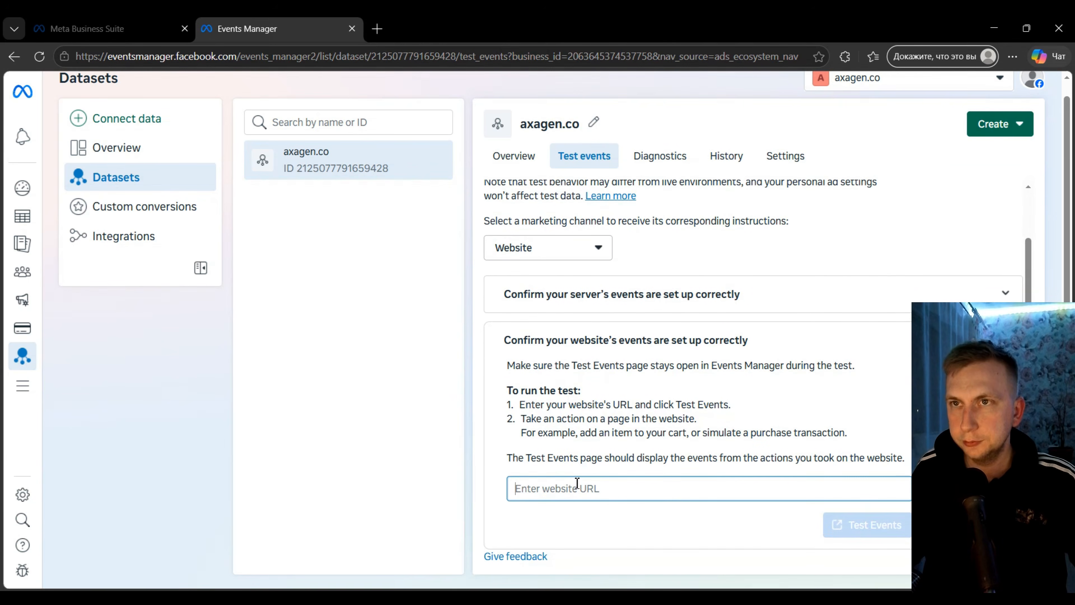
pyautogui.write('https://axagen.co/')
pyautogui.press('Return')
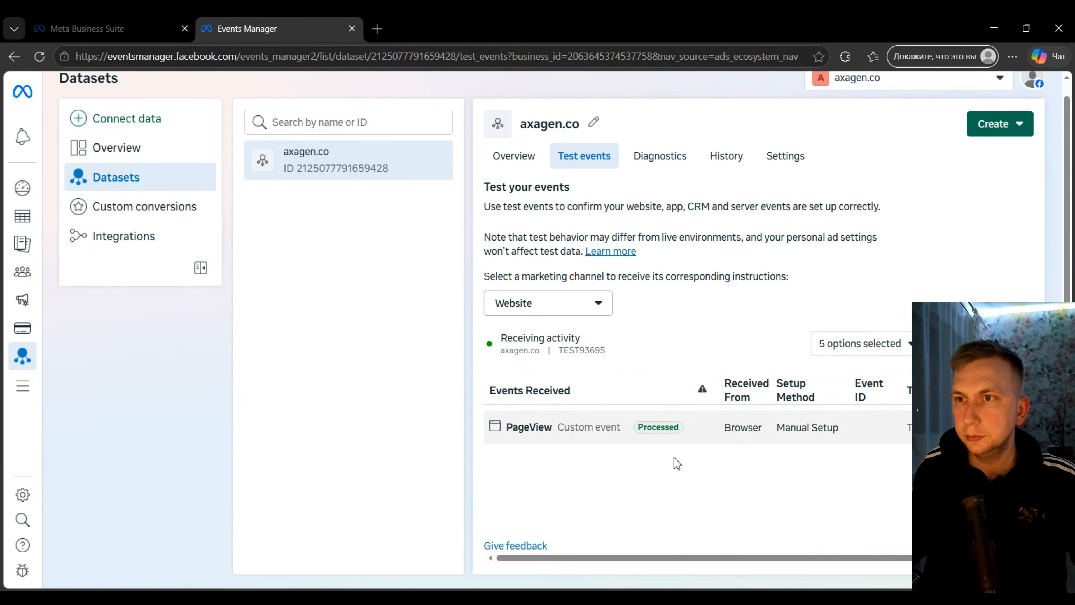
pyautogui.hotkey('ctrl', 'a')
pyautogui.click(611, 487)
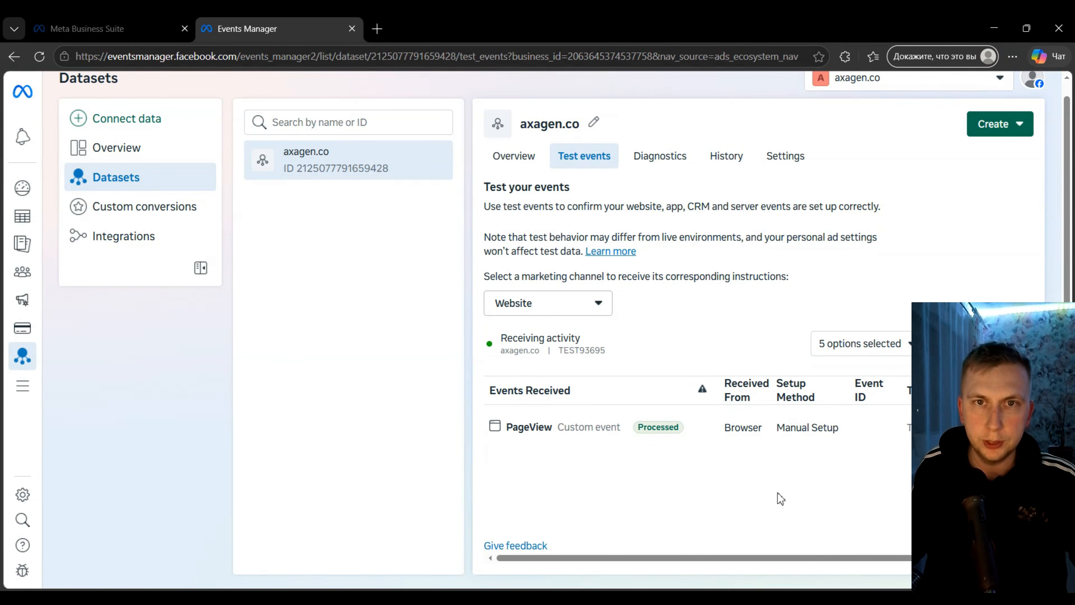
# Dismiss the ad account verification notice above the campaign list in Ads Manager
pyautogui.scroll(1, 744, 492)
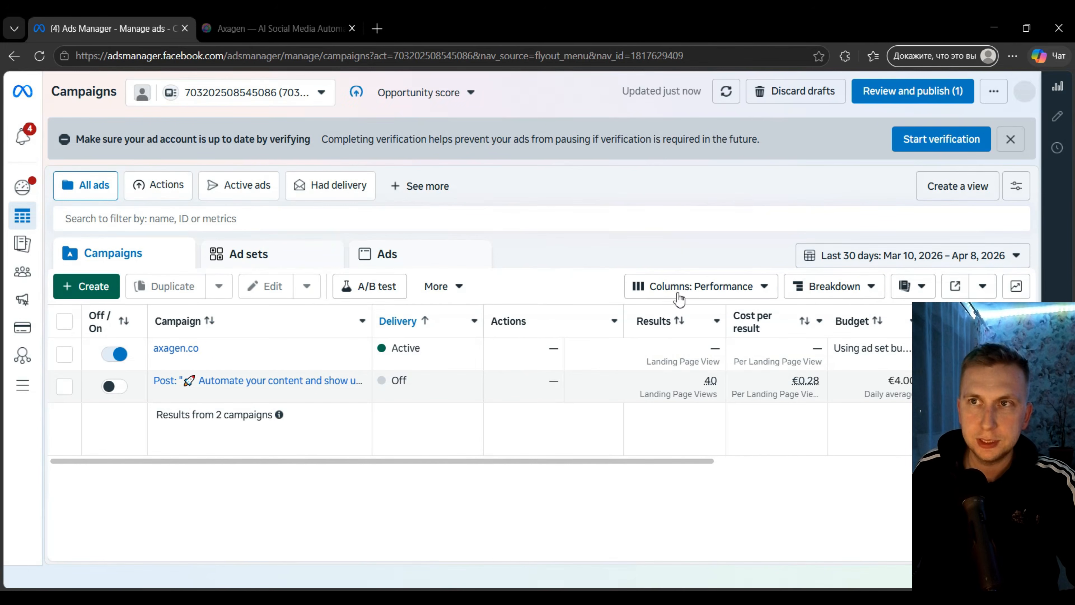
pyautogui.click(1011, 140)
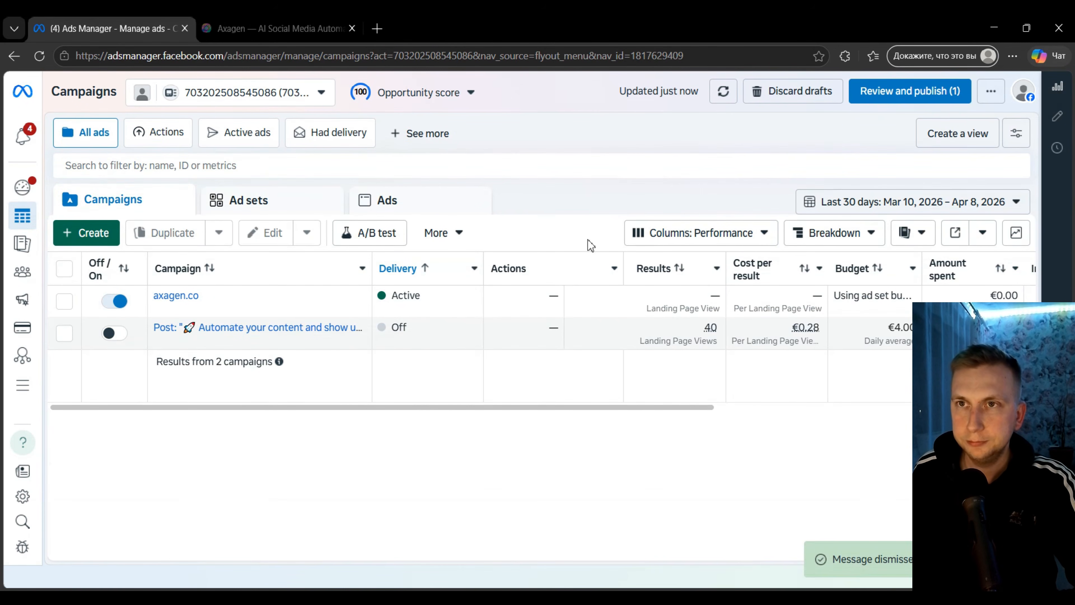